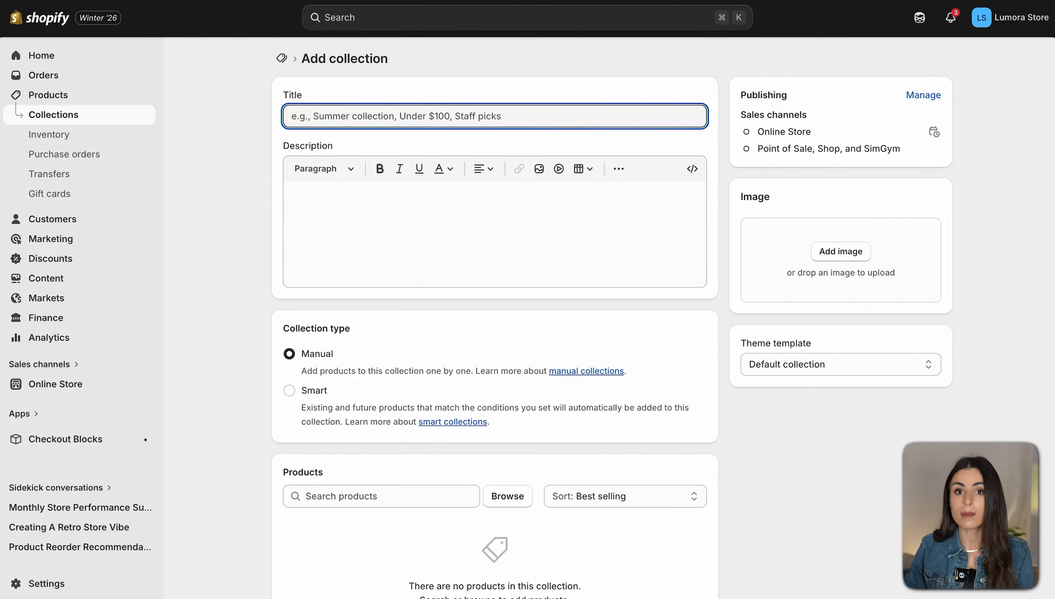
# - Title the new collection "Summer active wear"
pyautogui.write('Summer activ')
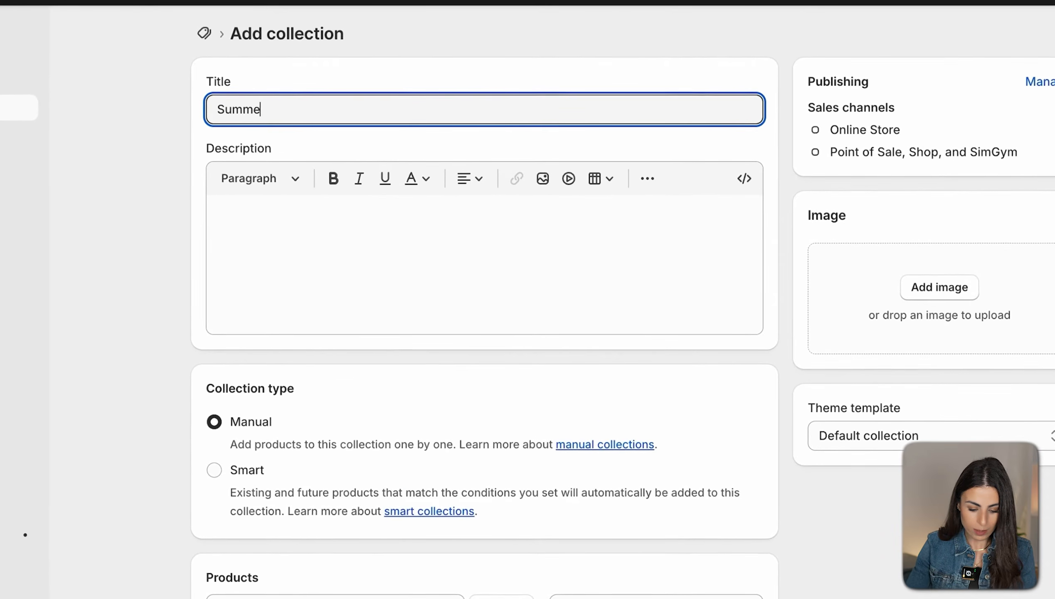
pyautogui.write('e wear')
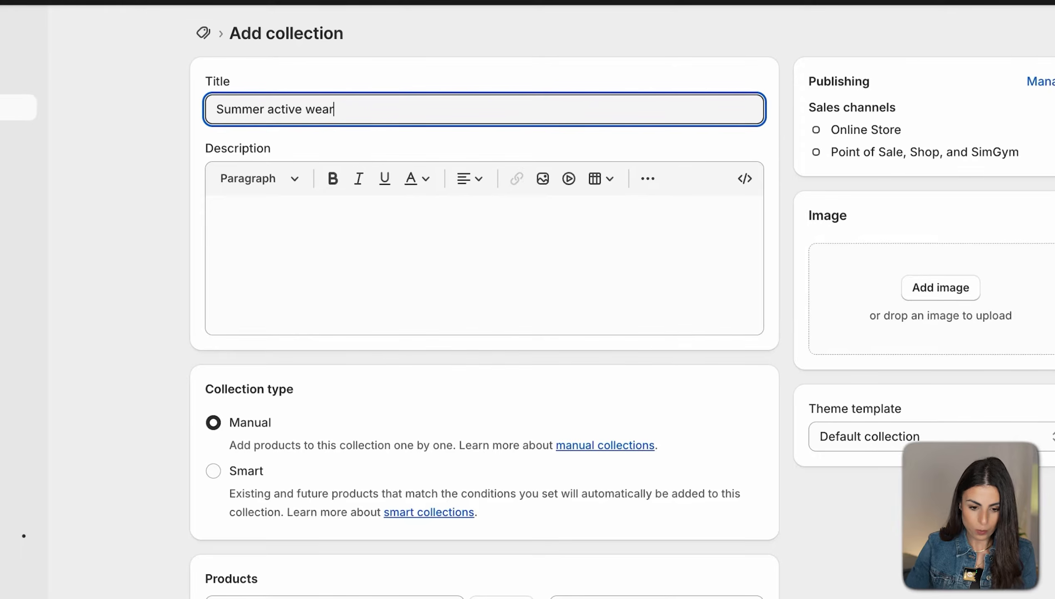
# - Fill the collection description with placeholder text by copying the title "Summer active wear" and pasting it nine times
pyautogui.click(317, 257)
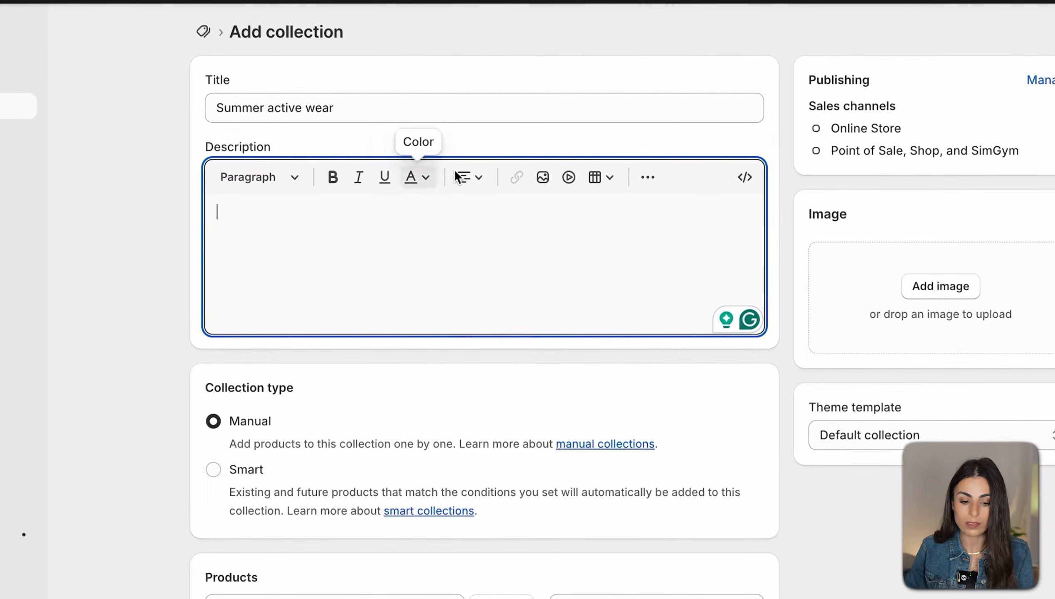
pyautogui.moveTo(572, 107); pyautogui.dragTo(138, 112)
pyautogui.hotkey('ctrl', 'c')
pyautogui.click(273, 239)
pyautogui.hotkey('ctrl', 'v')
pyautogui.hotkey('ctrl', 'v')
pyautogui.hotkey('ctrl', 'v')
pyautogui.hotkey('ctrl', 'v')
pyautogui.hotkey('ctrl', 'v')
pyautogui.hotkey('ctrl', 'v')
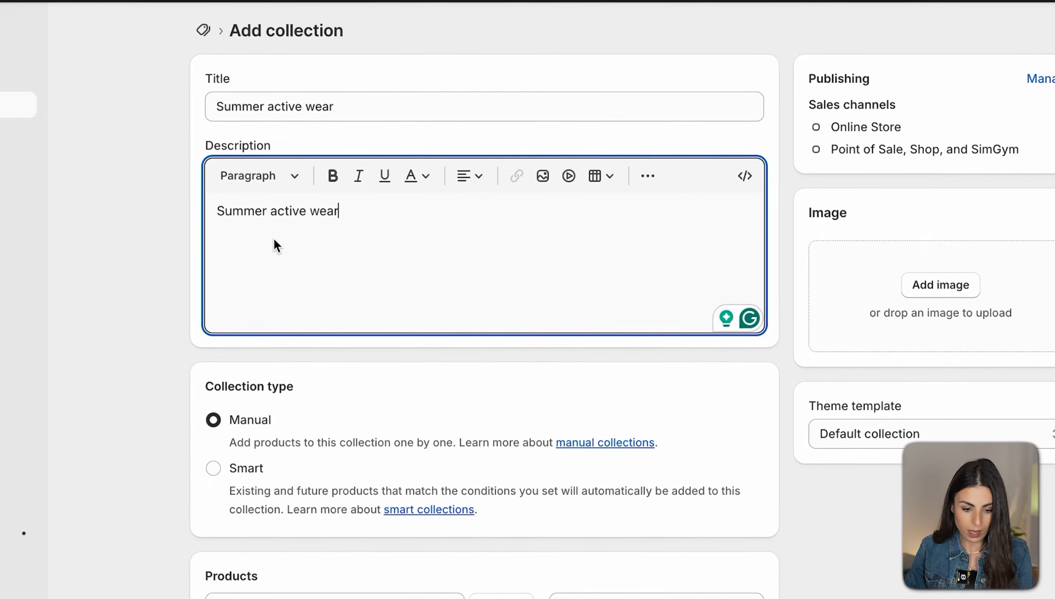
pyautogui.hotkey('ctrl', 'v')
pyautogui.hotkey('ctrl', 'v')
pyautogui.hotkey('ctrl', 'v')
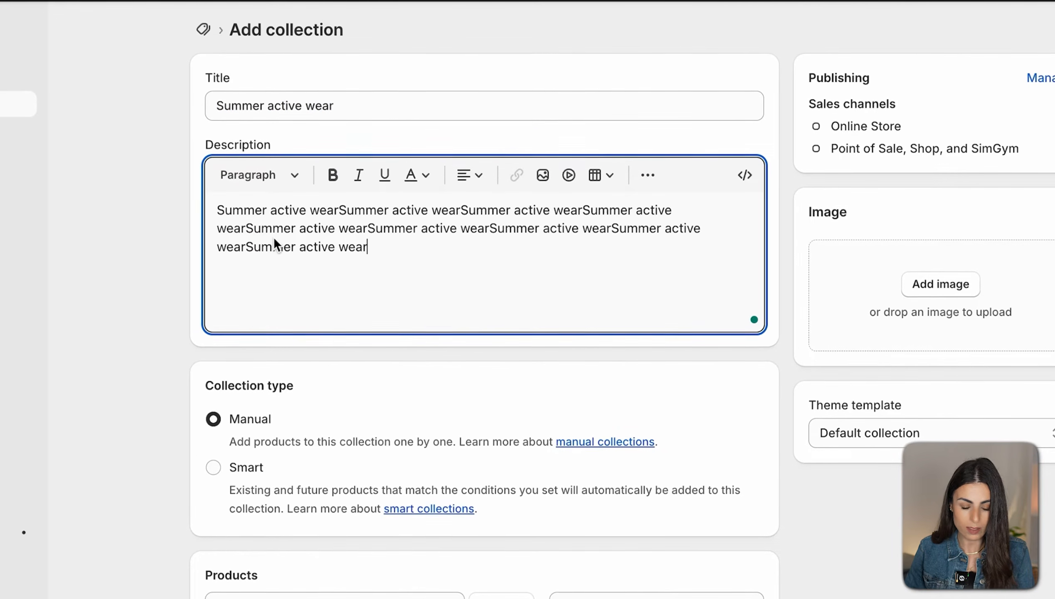
# - Open the search engine listing for editing and review its page title, meta description and URL handle
pyautogui.scroll(-2, 271, 268)
pyautogui.scroll(-1, 271, 272)
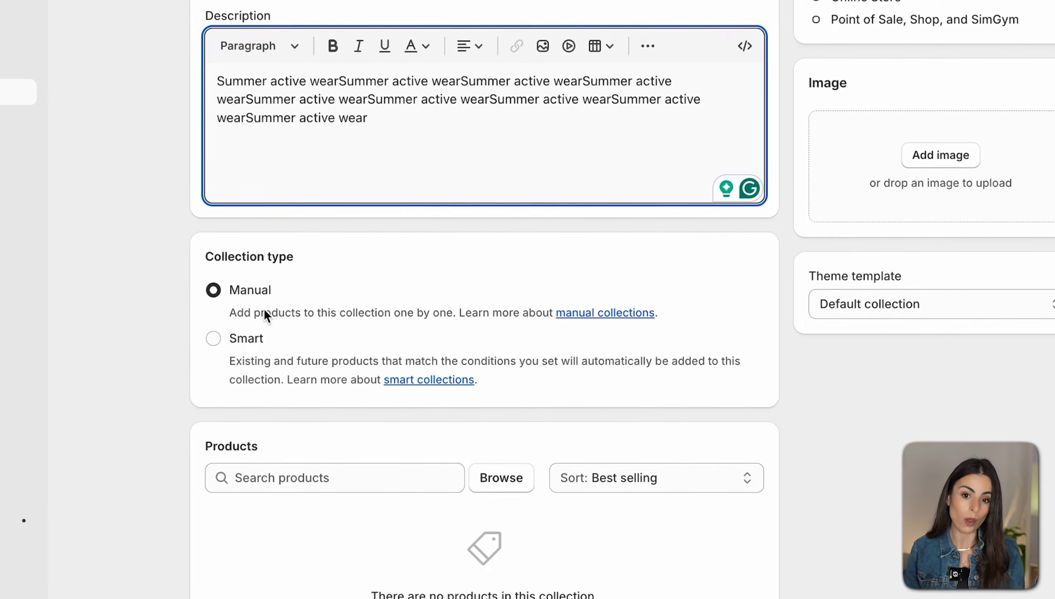
pyautogui.scroll(-4, 387, 425)
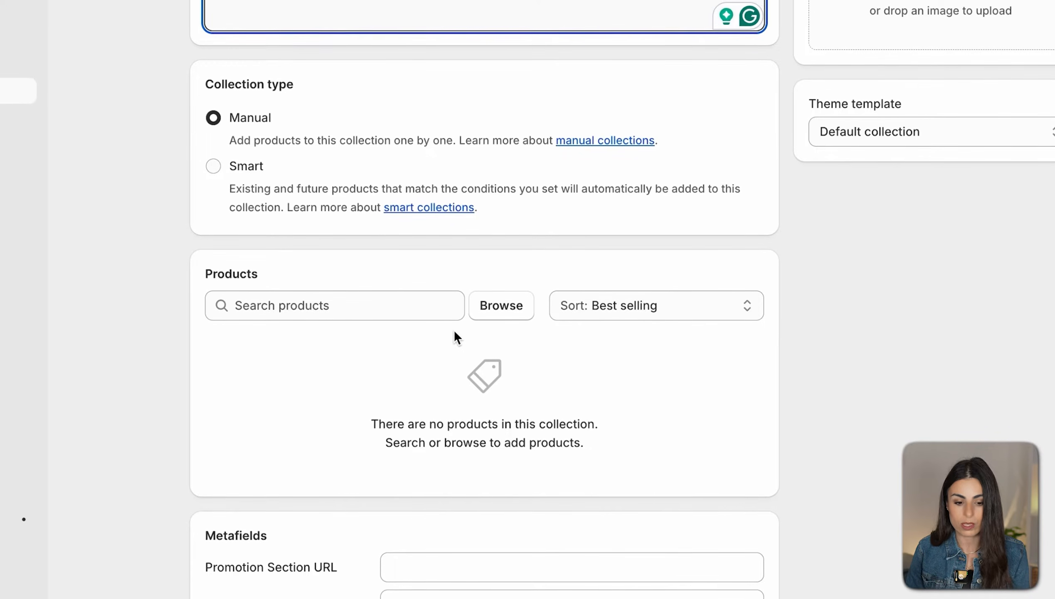
pyautogui.scroll(-6, 377, 437)
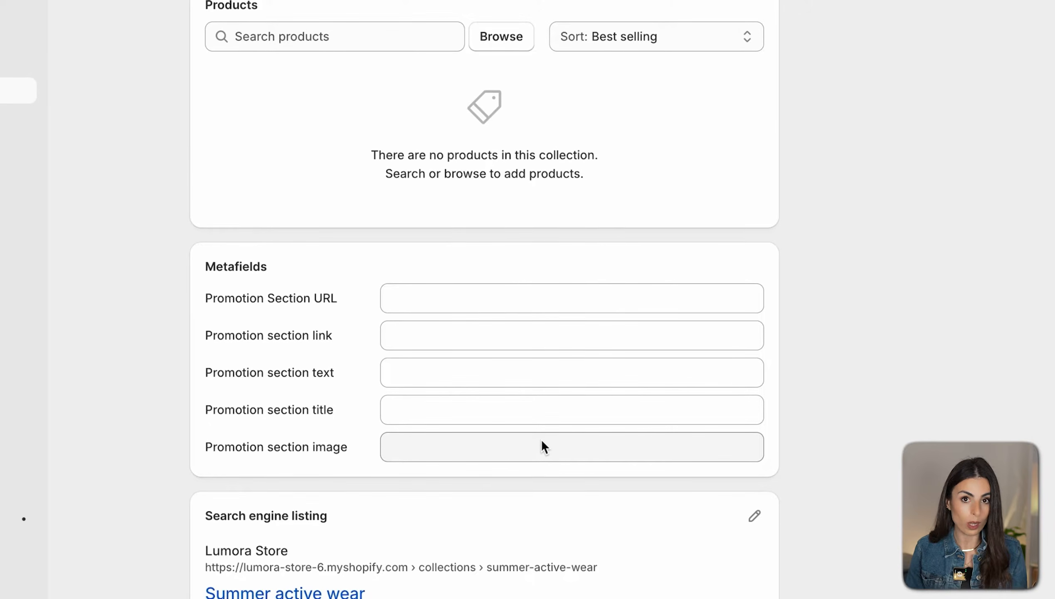
pyautogui.scroll(-3, 599, 525)
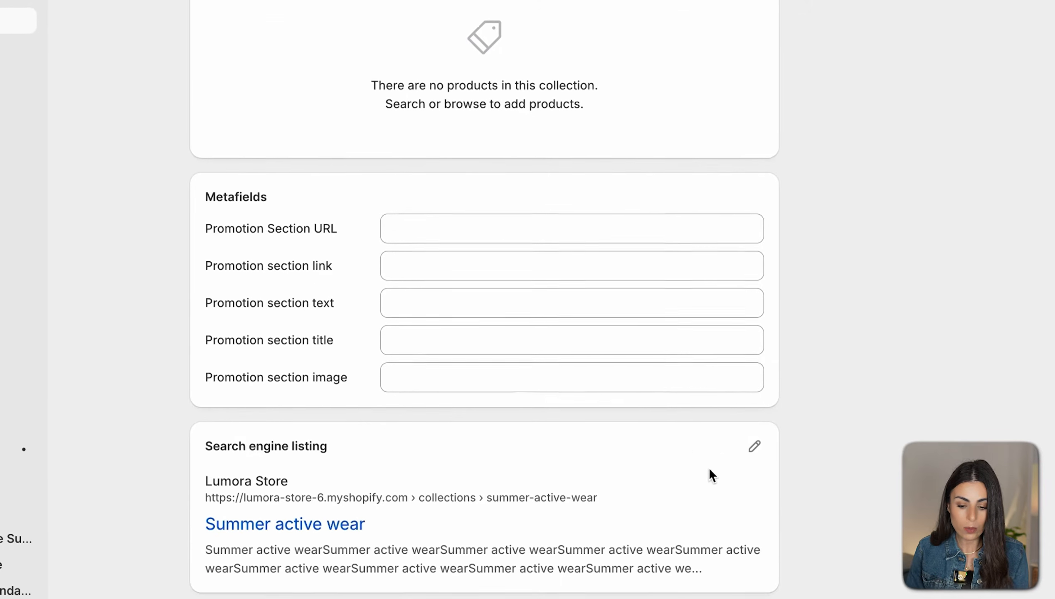
pyautogui.click(755, 411)
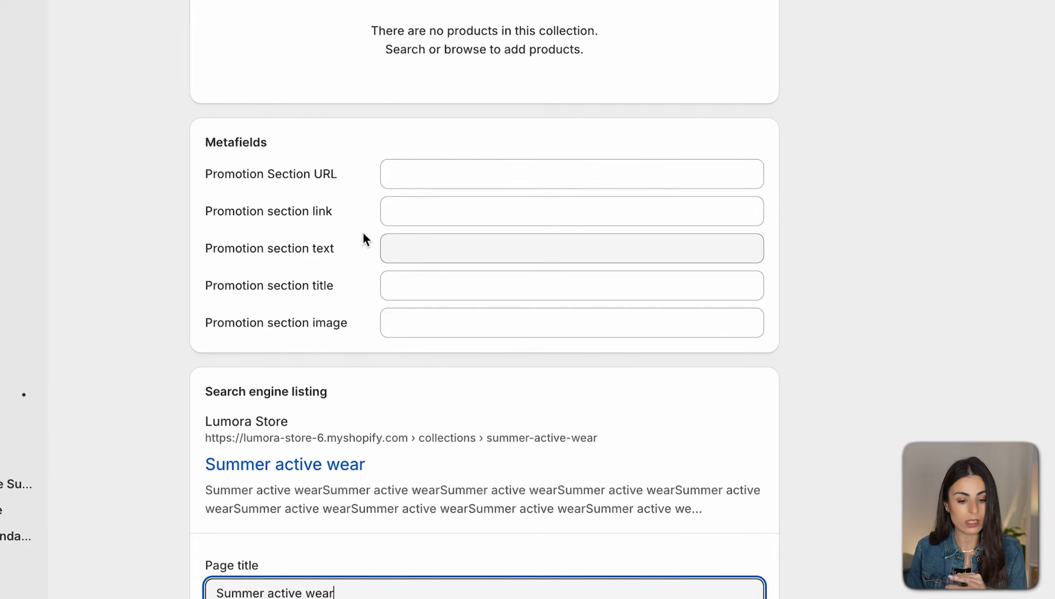
pyautogui.scroll(-5, 363, 235)
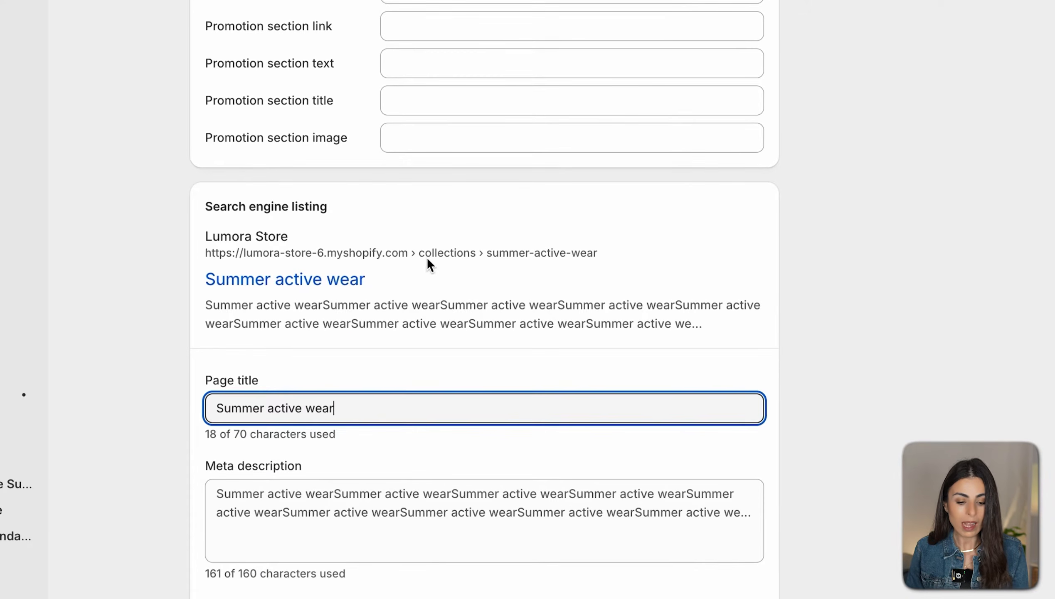
pyautogui.scroll(-2, 423, 469)
pyautogui.scroll(-1, 434, 441)
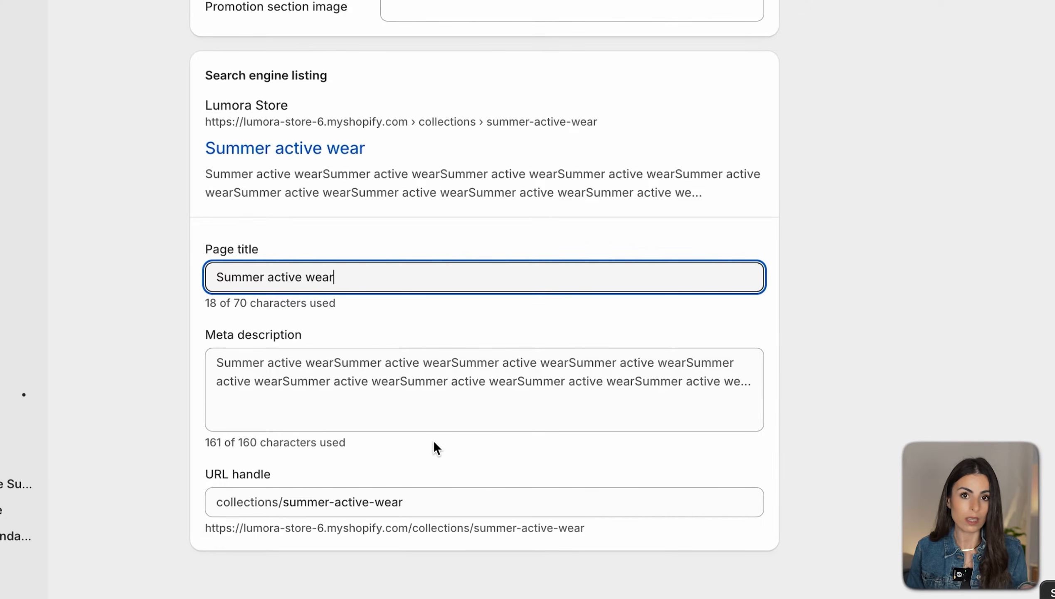
pyautogui.scroll(-1, 434, 442)
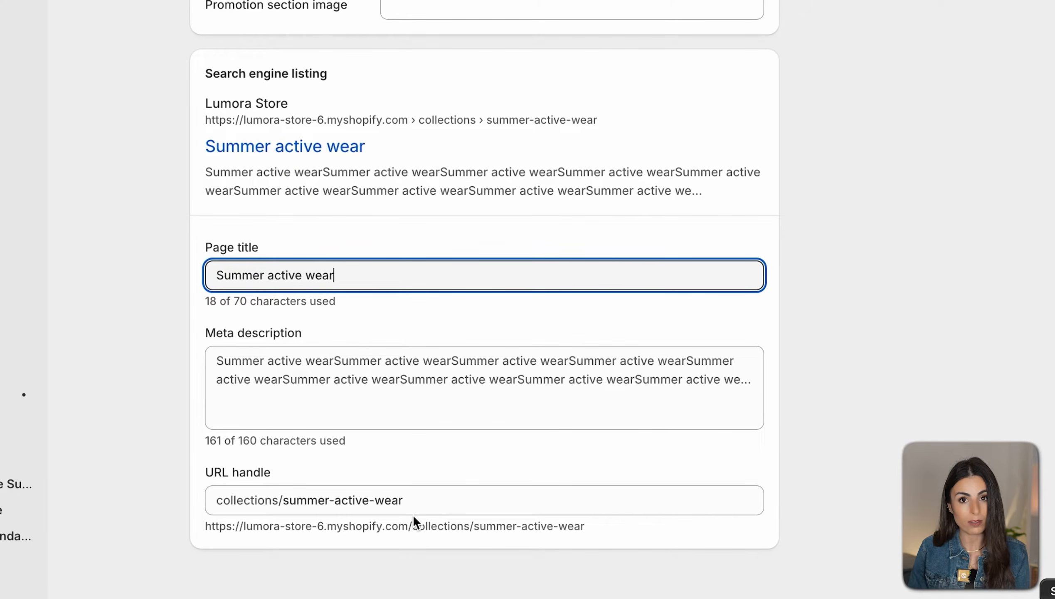
# - Highlight the store address and collections/ portion of the URL preview beneath the URL handle
pyautogui.moveTo(609, 536); pyautogui.dragTo(226, 534)
pyautogui.click(195, 540)
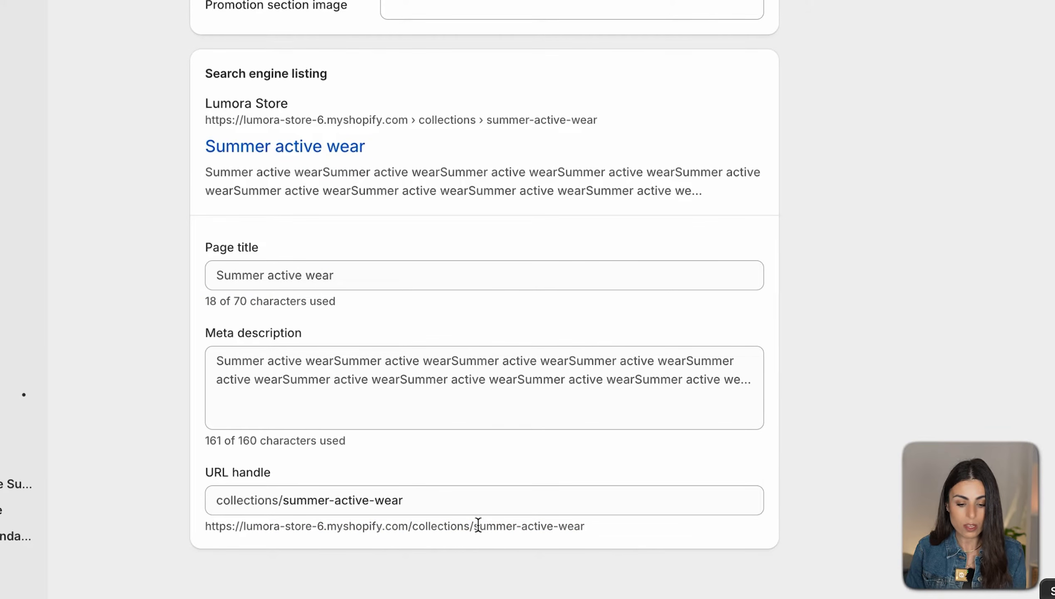
pyautogui.moveTo(473, 528); pyautogui.dragTo(197, 527)
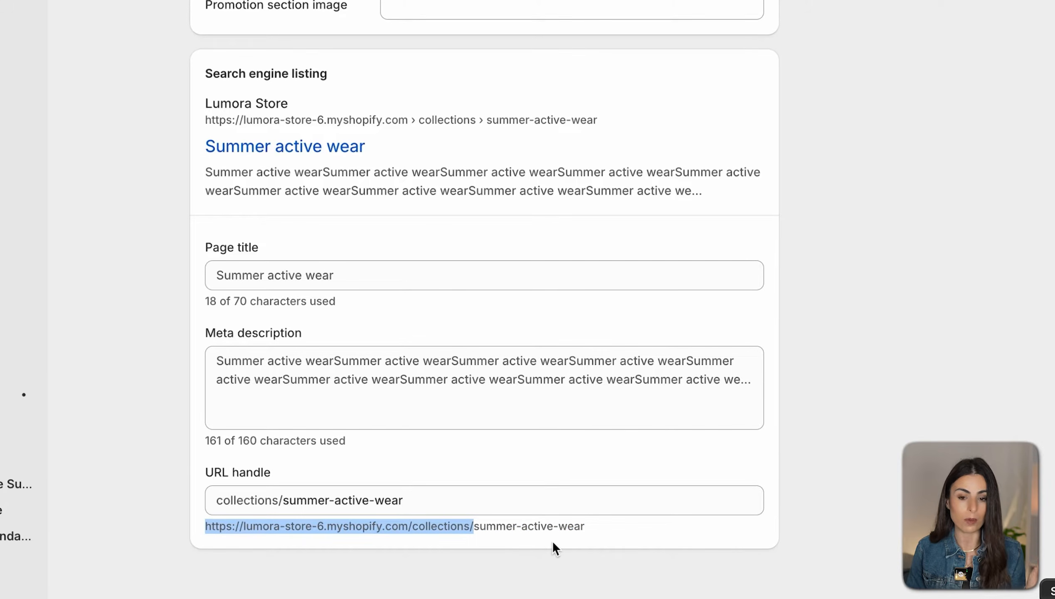
# - Check the theme template choices for the collection and keep Default collection
pyautogui.scroll(15, 549, 424)
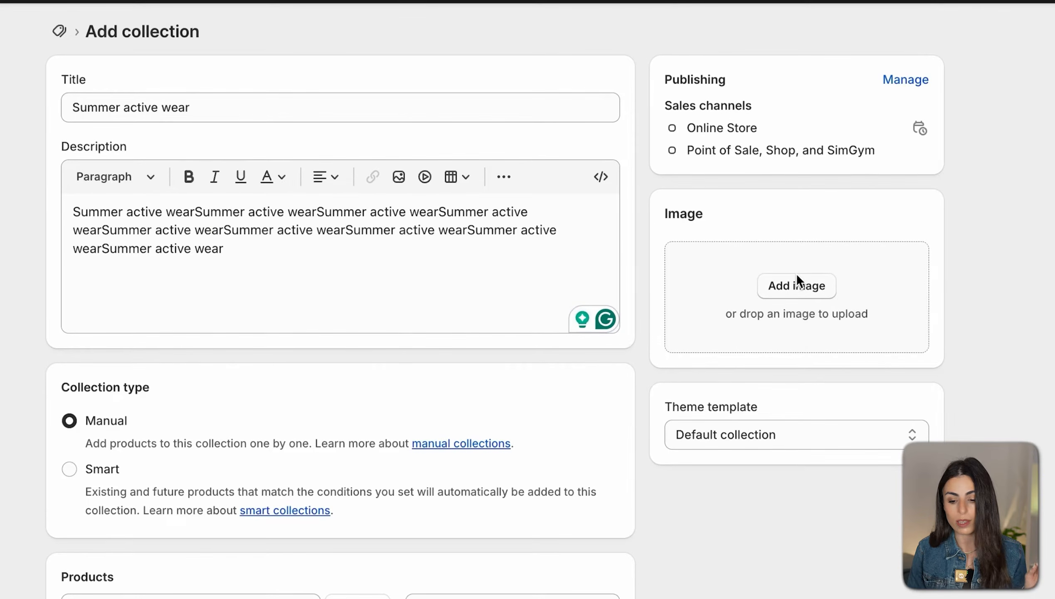
pyautogui.click(752, 434)
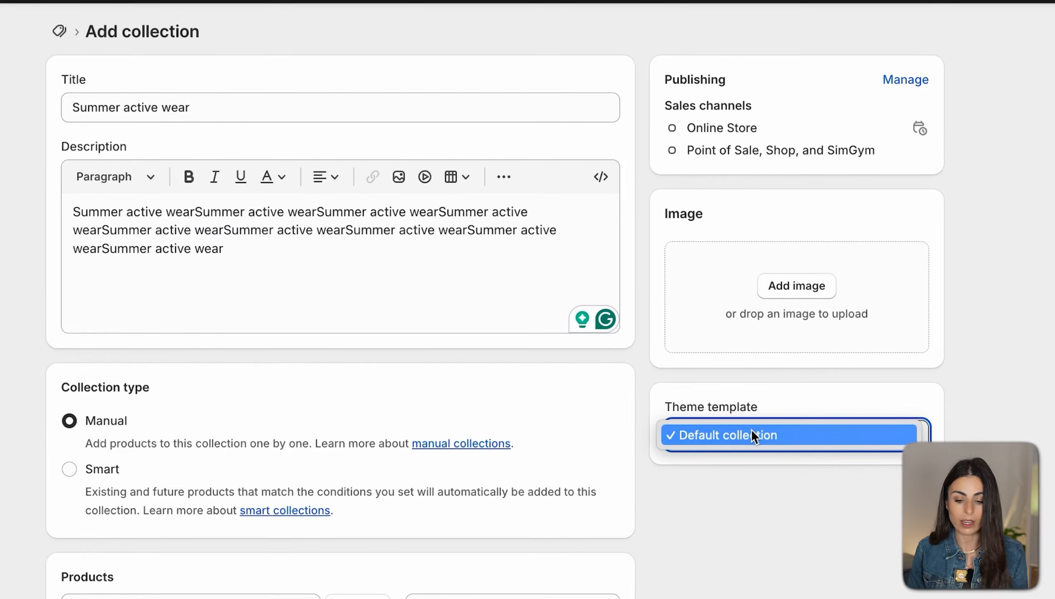
pyautogui.click(751, 429)
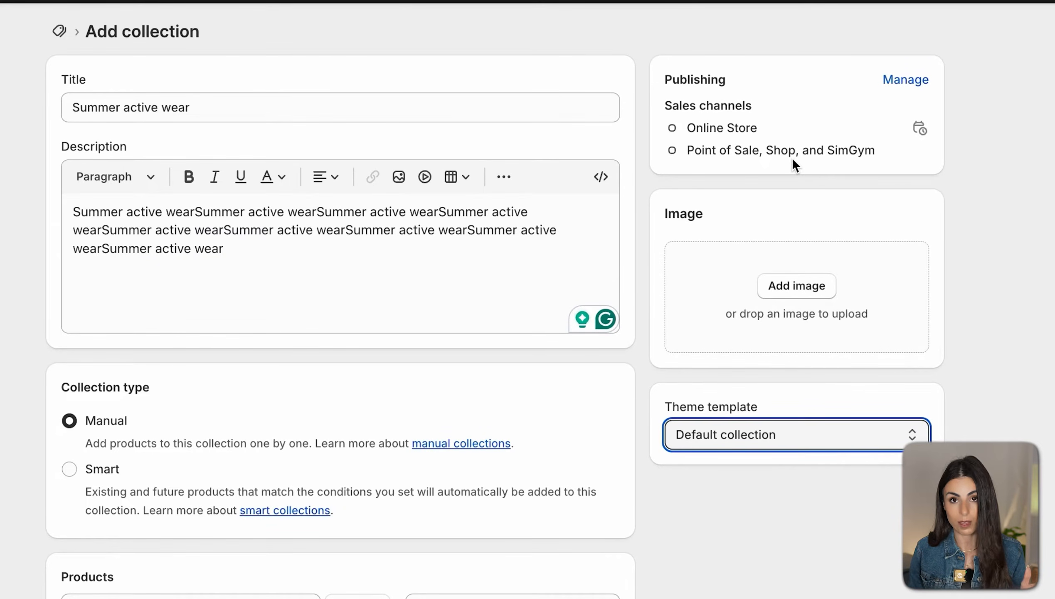
# - Review which sales channels the collection is published to, dismiss the channel list, and save the new collection
pyautogui.click(923, 79)
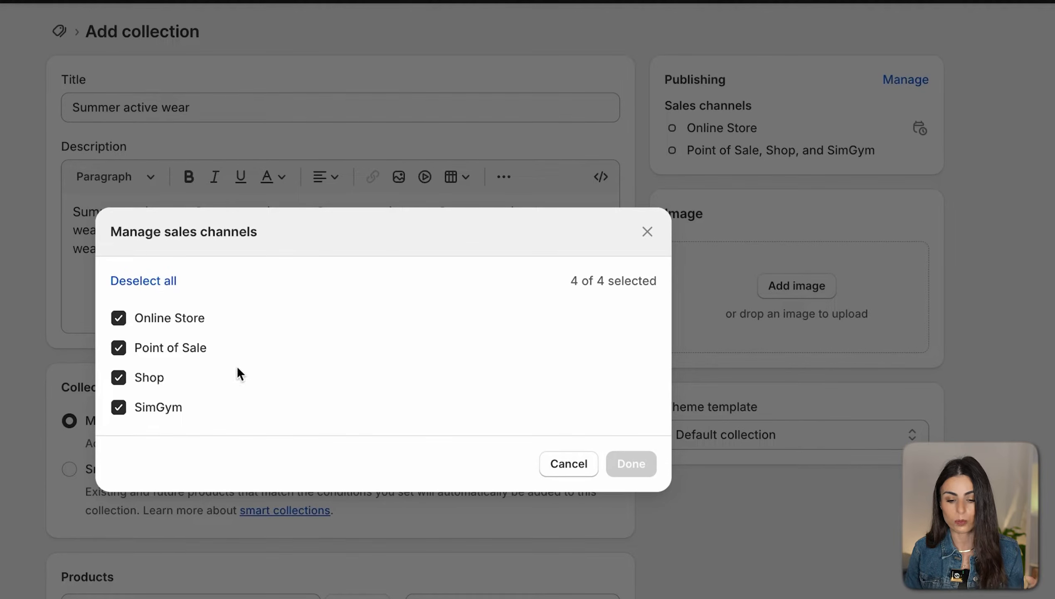
pyautogui.click(555, 461)
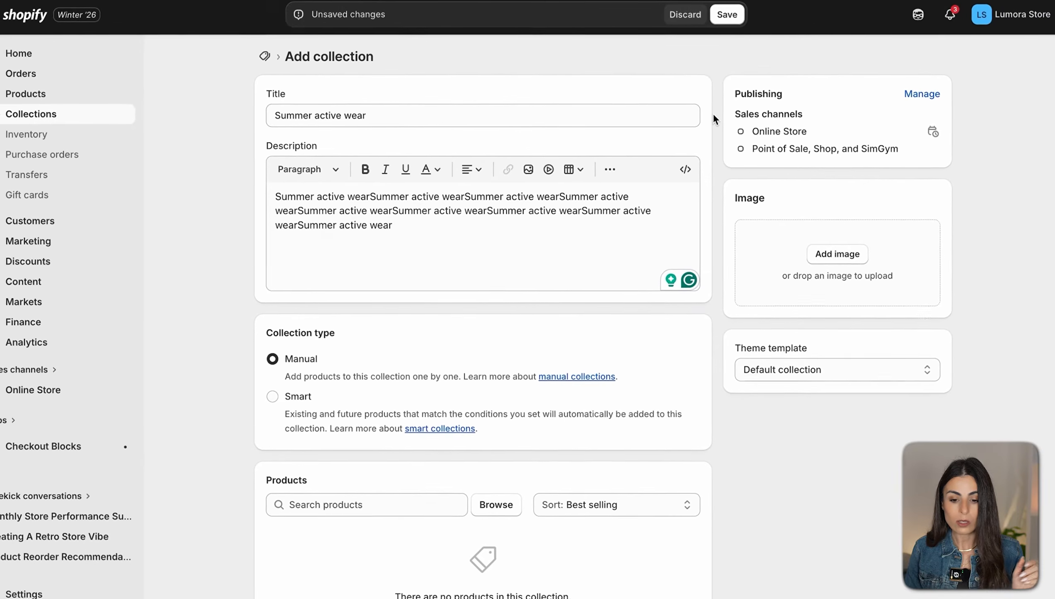
pyautogui.click(739, 18)
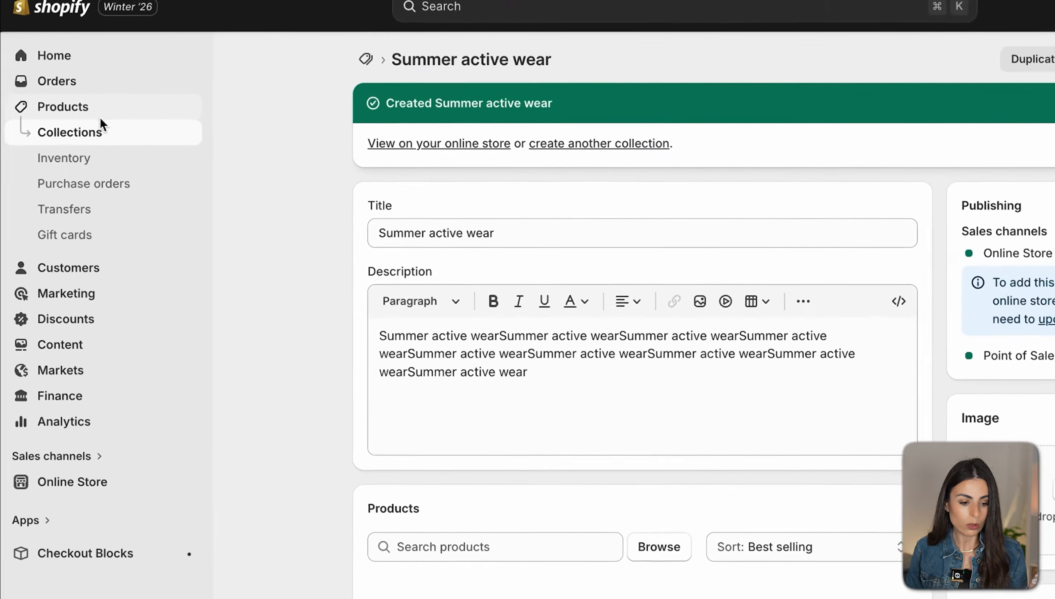
# - Add the Lumora Street Comfort Overall product to the Summer active wear collection and save the product
pyautogui.click(102, 117)
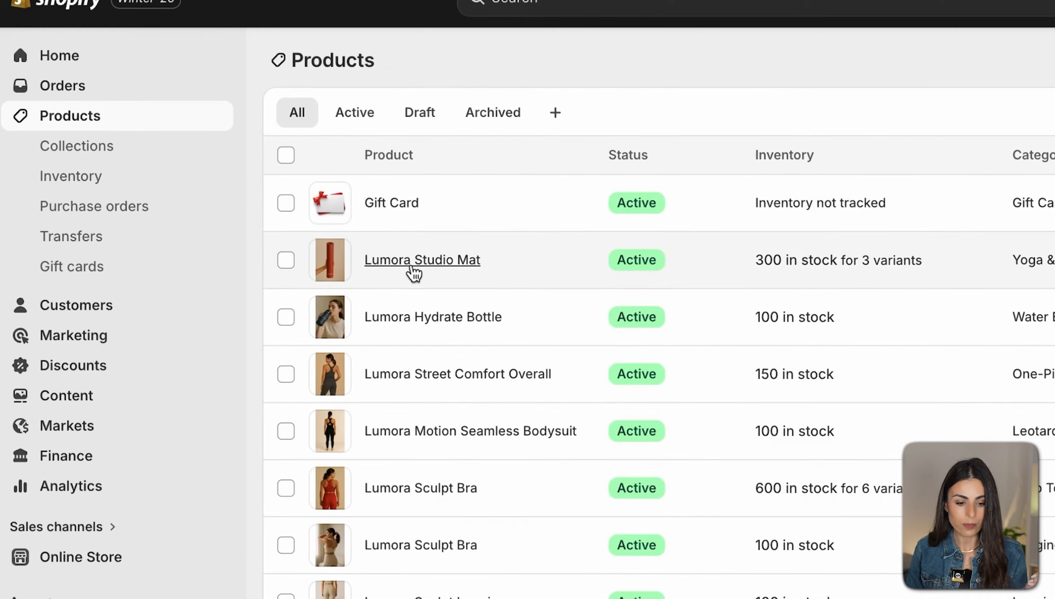
pyautogui.click(412, 370)
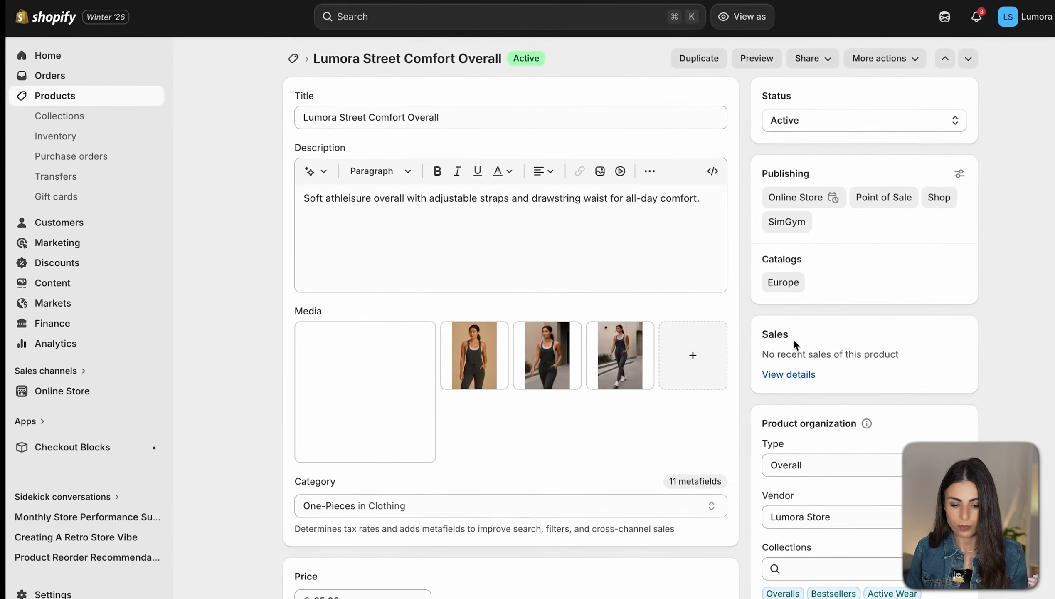
pyautogui.scroll(-5, 668, 292)
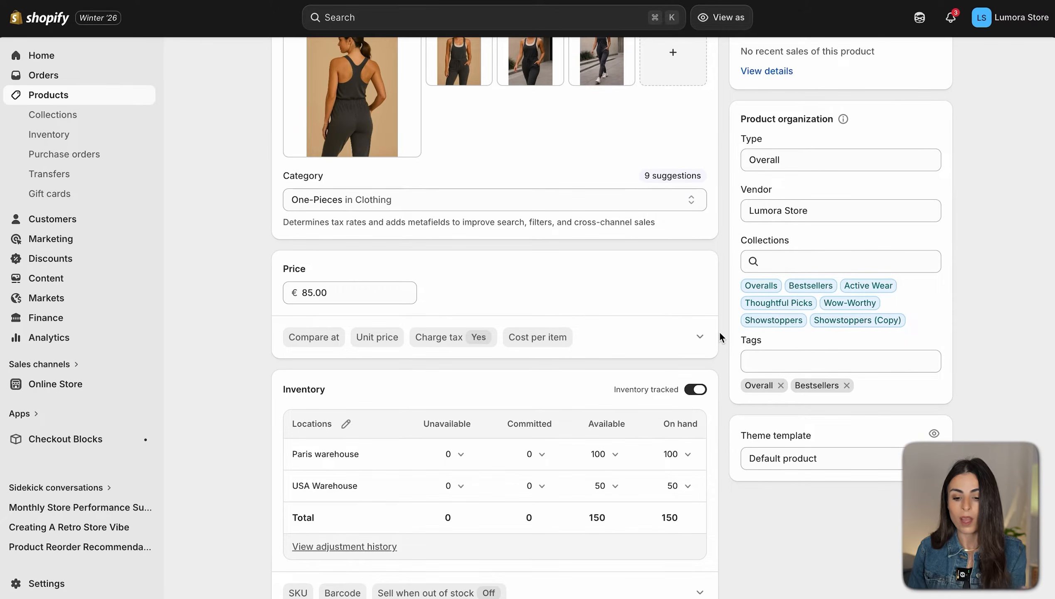
pyautogui.click(823, 265)
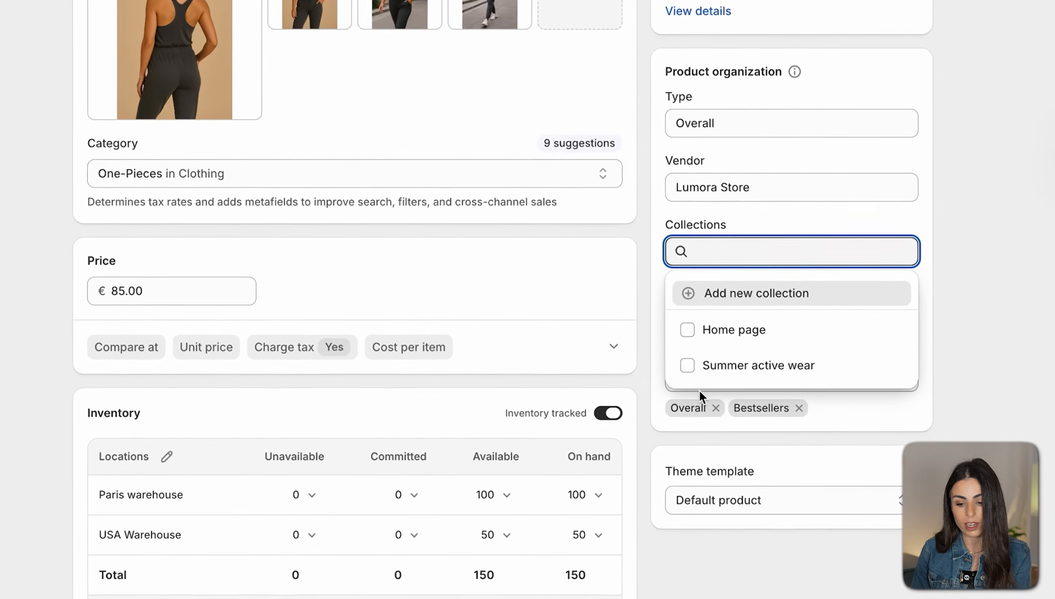
pyautogui.click(688, 367)
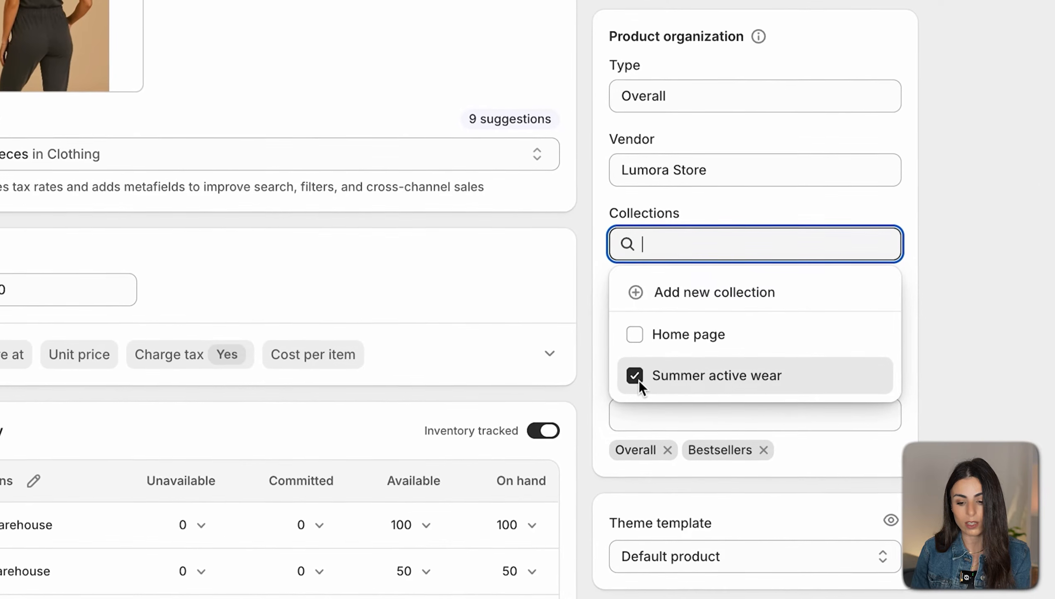
pyautogui.click(944, 95)
pyautogui.click(732, 15)
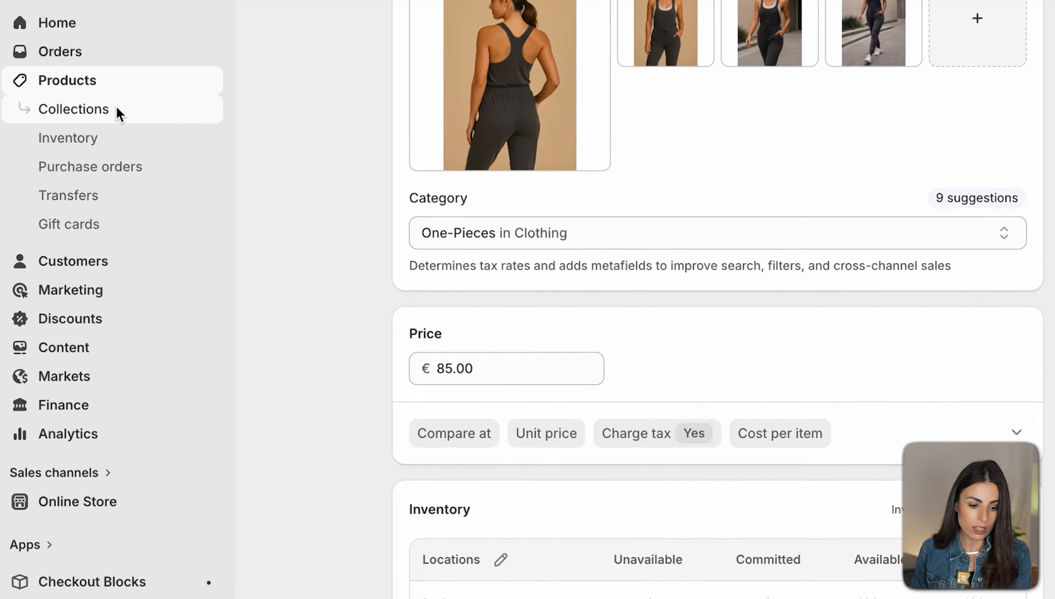
# - Open the Summer active wear collection from the collections list to check its contents
pyautogui.click(118, 109)
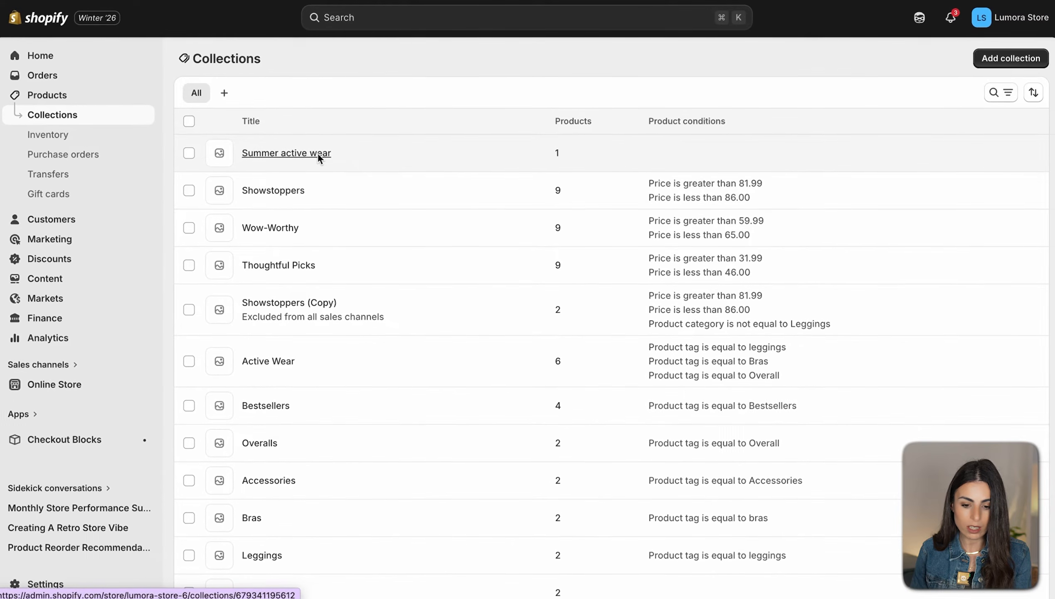
pyautogui.click(305, 154)
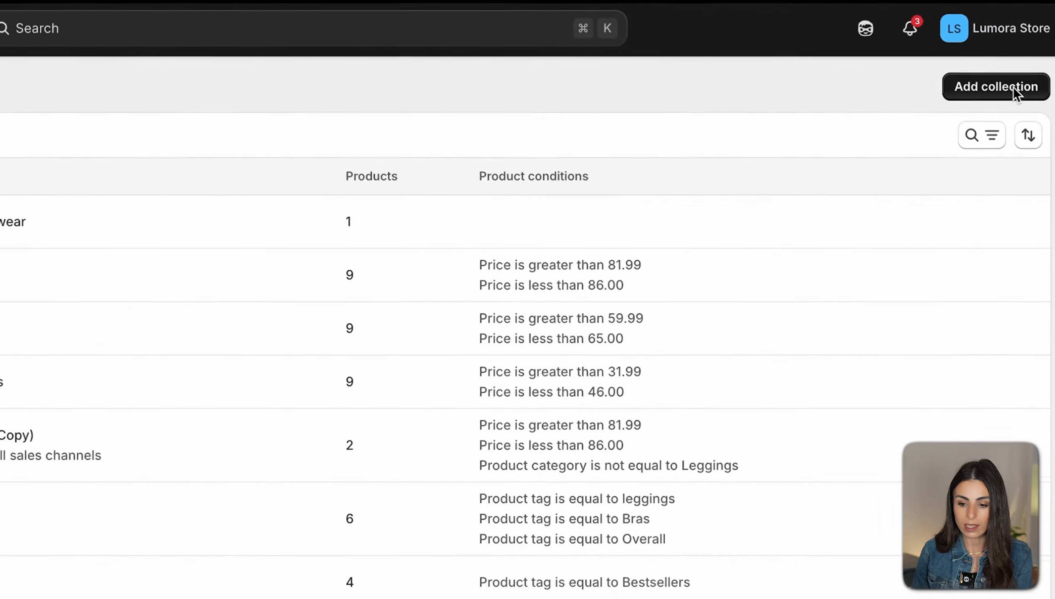
# - Start another new collection and title it "Winter Actice wear"
pyautogui.click(1009, 77)
pyautogui.click(128, 188)
pyautogui.write('Win')
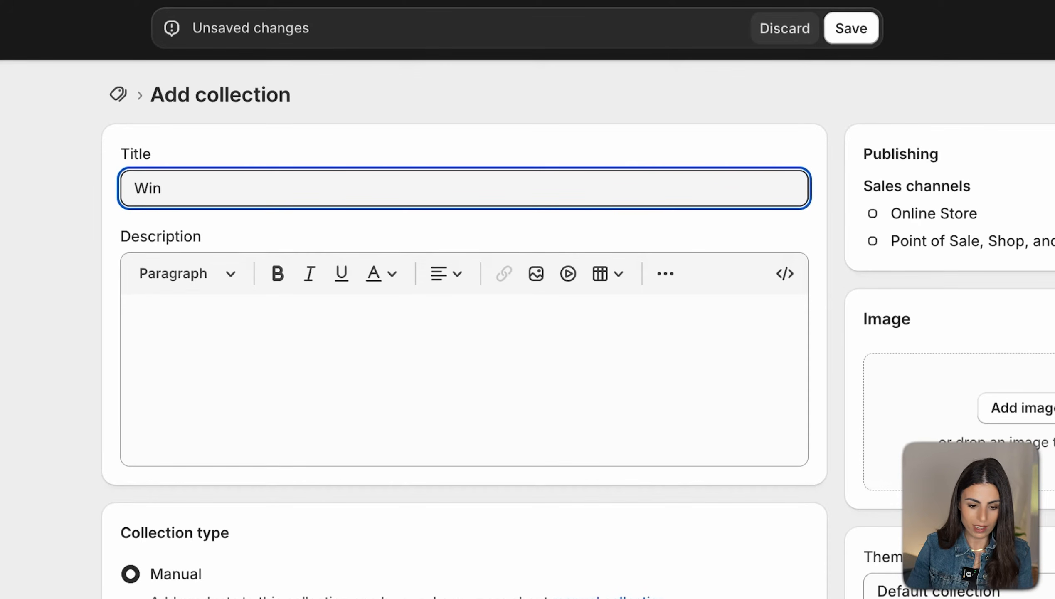
pyautogui.write('ter Acr')
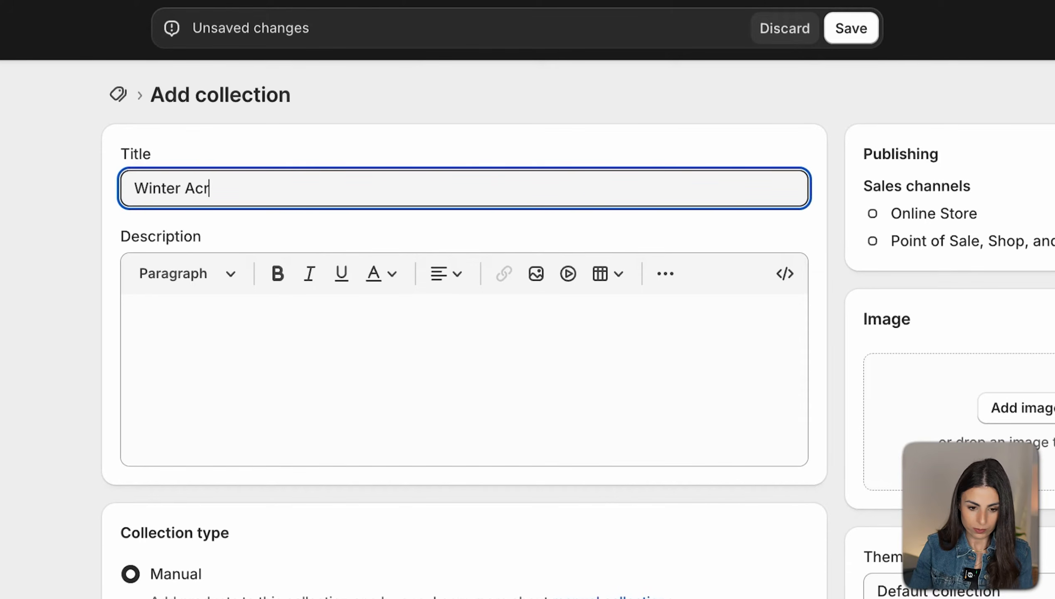
pyautogui.write('tice wear')
# - Fill the new collection's description with placeholder text by pasting the title "Winter Actice wear" nine times
pyautogui.press('super+a')
pyautogui.press('super+c')
pyautogui.click(292, 356)
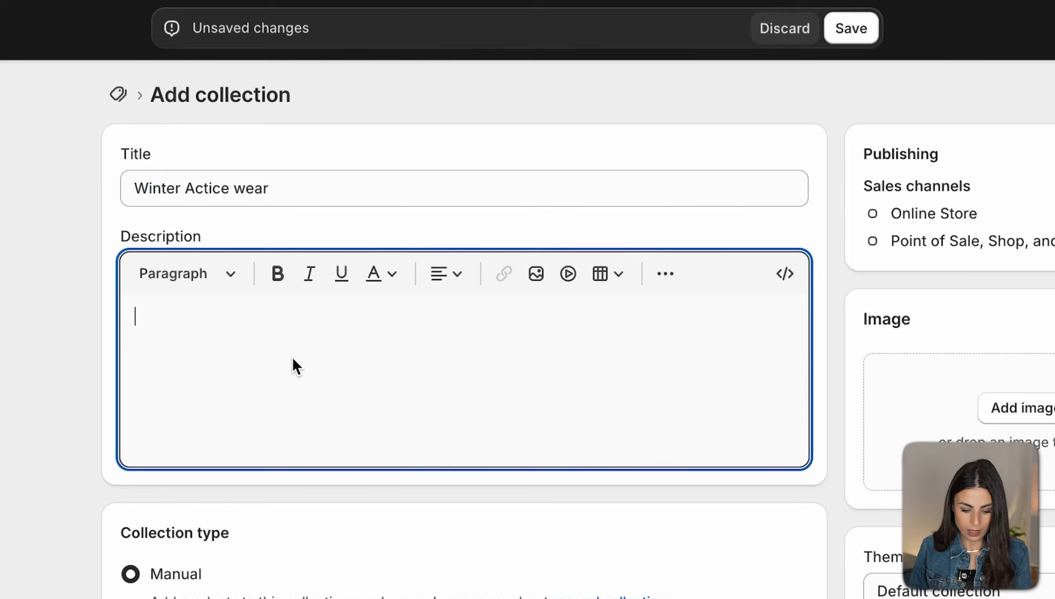
pyautogui.press('super+v')
pyautogui.press('super+v')
pyautogui.press('super+v')
pyautogui.press('super+v')
pyautogui.press('super+v')
pyautogui.press('super+v')
pyautogui.press('super+v')
pyautogui.press('super+v')
pyautogui.press('super+v')
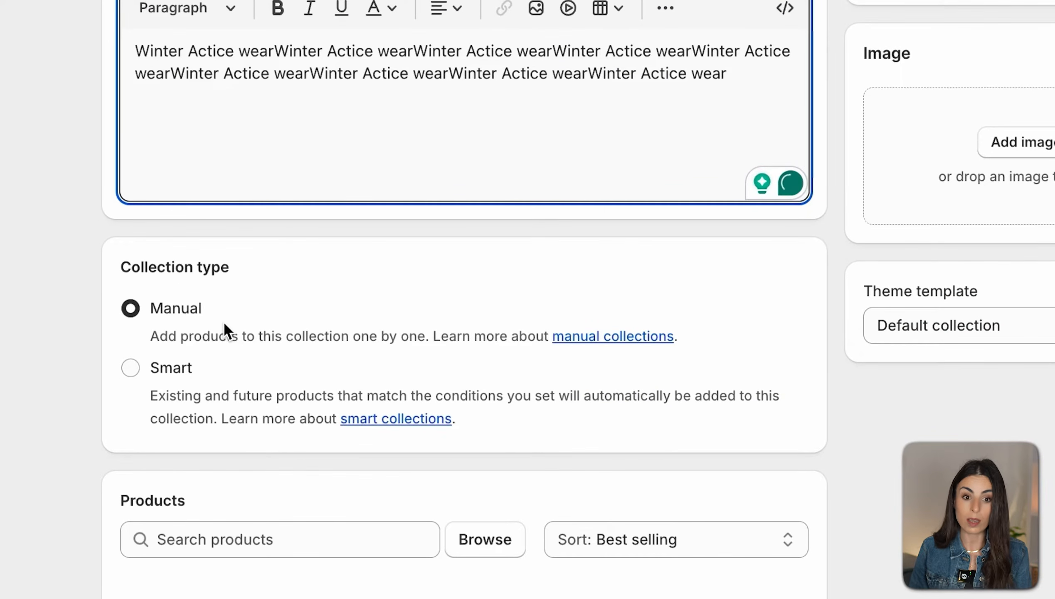
# - Set the winter collection's type to Smart and bring up its product conditions
pyautogui.click(178, 367)
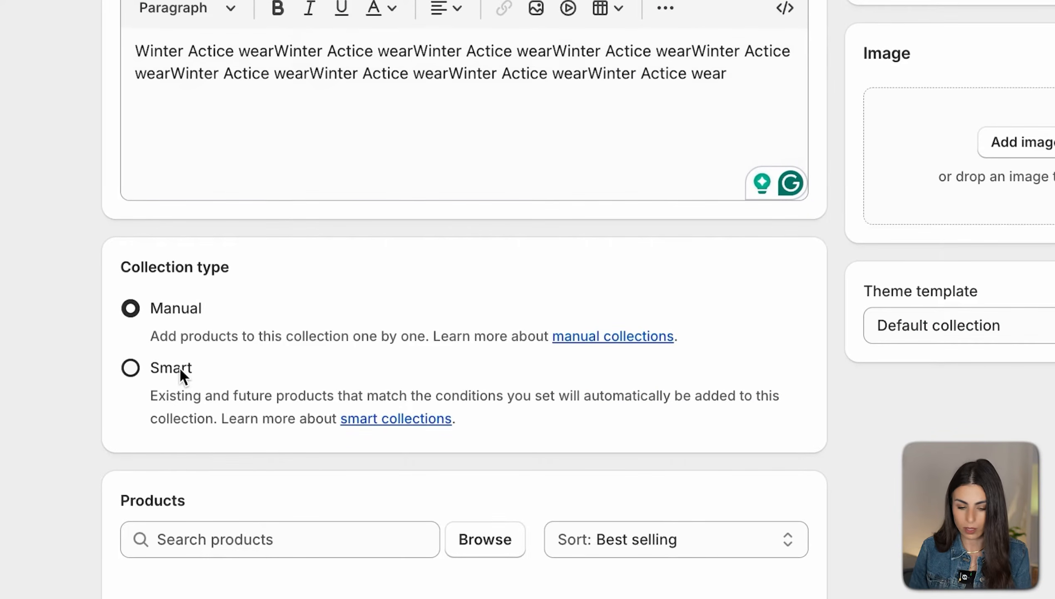
pyautogui.scroll(-3, 286, 365)
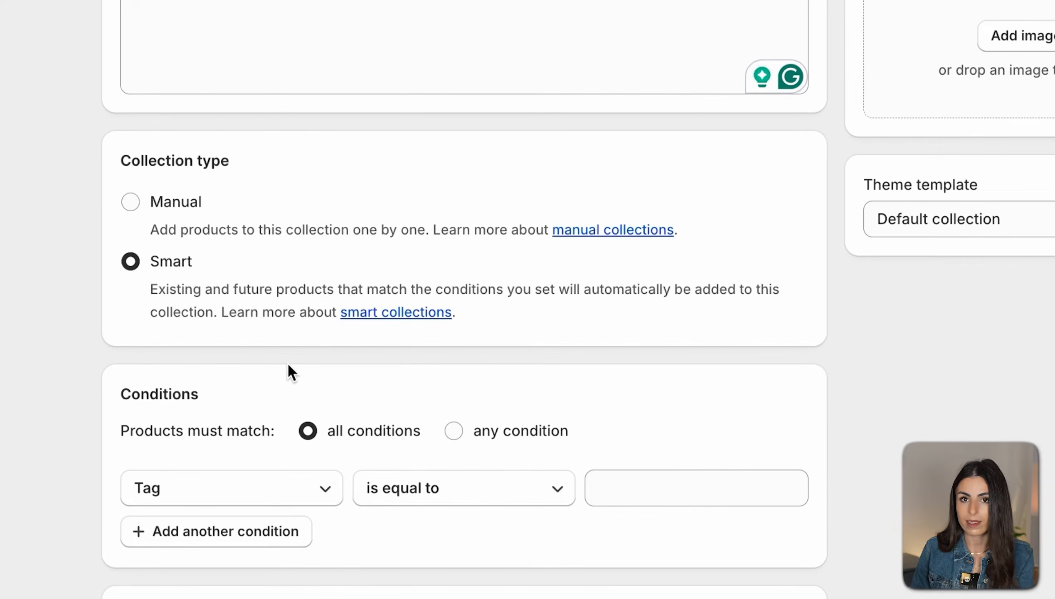
# - Set the smart condition so the product tag is equal to "Winter Actice wear", reusing the collection title, and save the collection
pyautogui.scroll(-7, 290, 371)
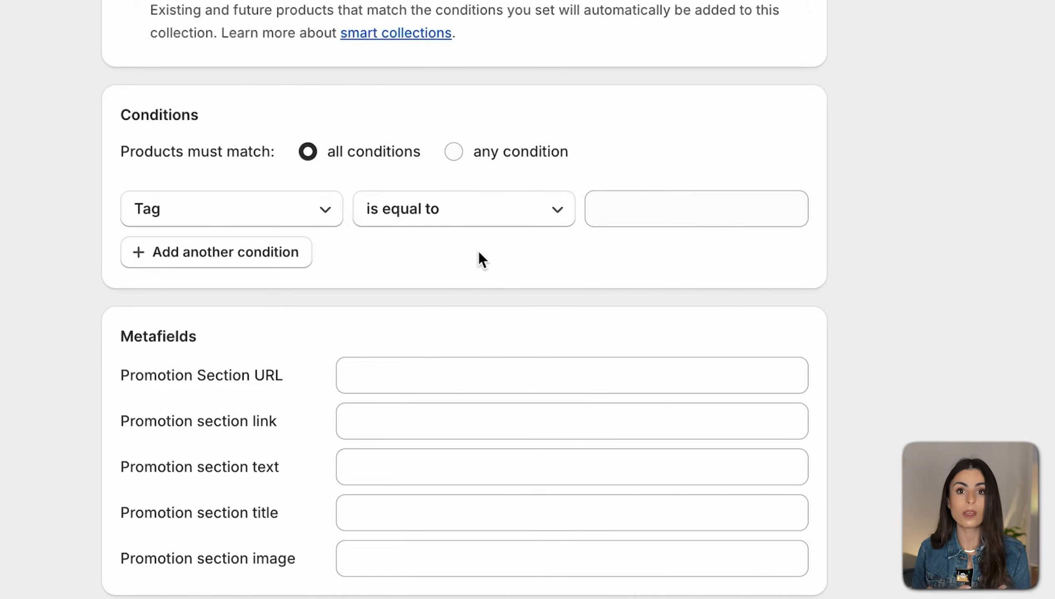
pyautogui.scroll(7, 477, 250)
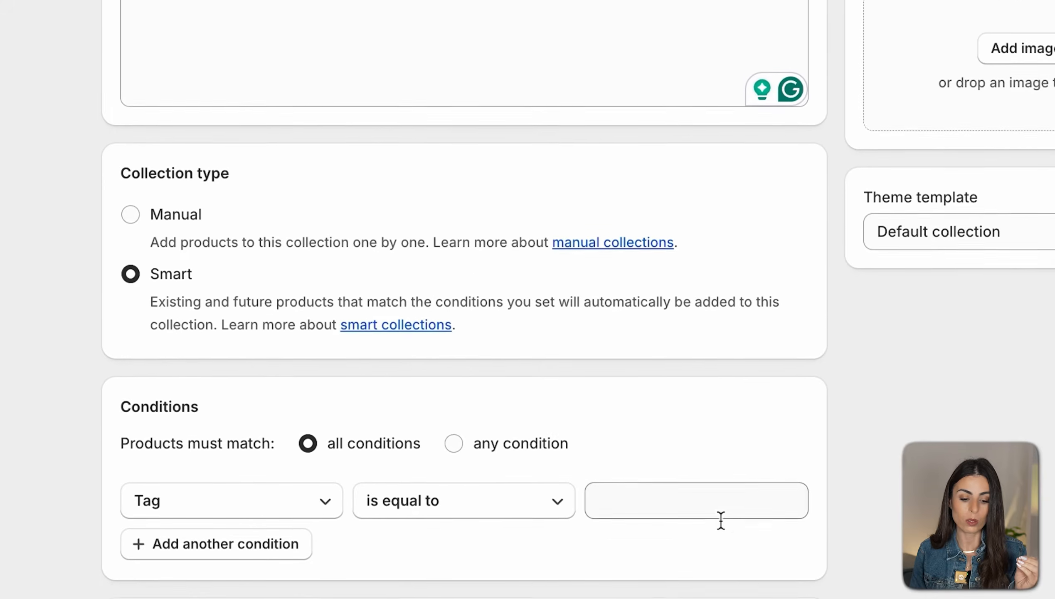
pyautogui.scroll(-1, 502, 471)
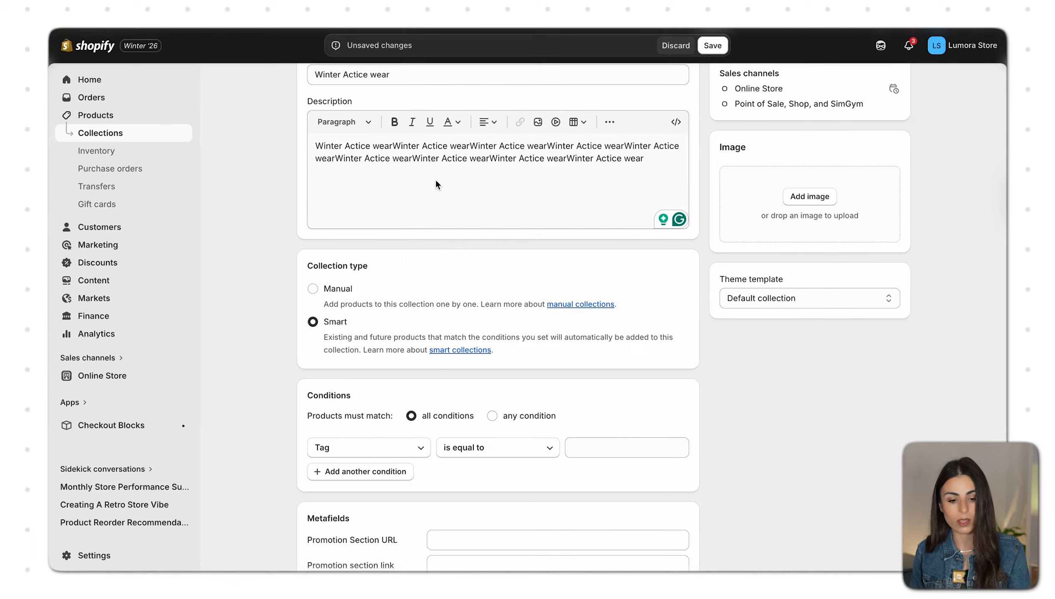
pyautogui.moveTo(397, 76); pyautogui.dragTo(309, 83)
pyautogui.hotkey('ctrl', 'c')
pyautogui.click(601, 440)
pyautogui.hotkey('ctrl', 'v')
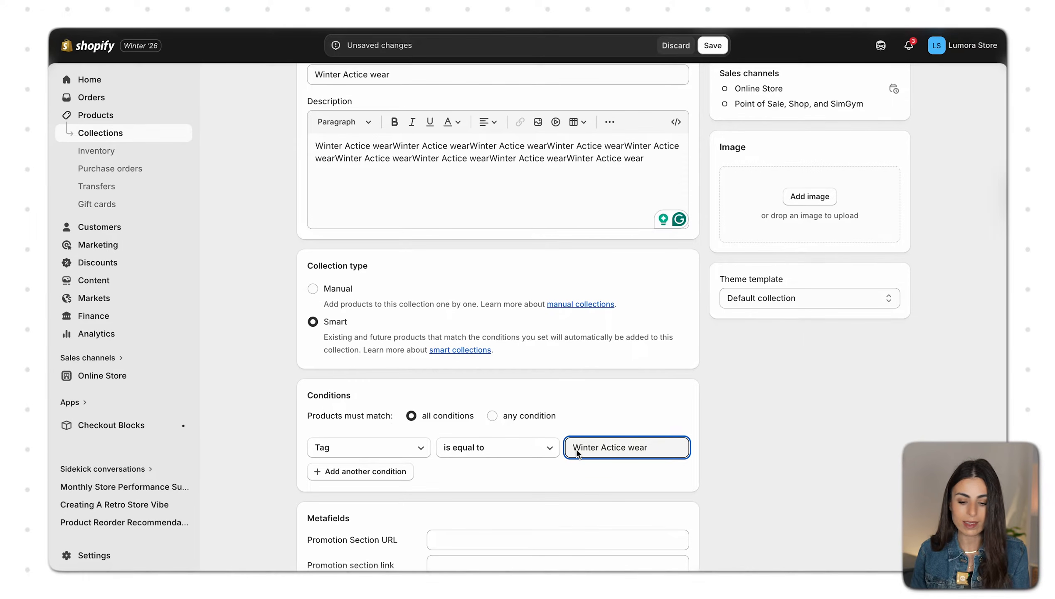
pyautogui.click(713, 46)
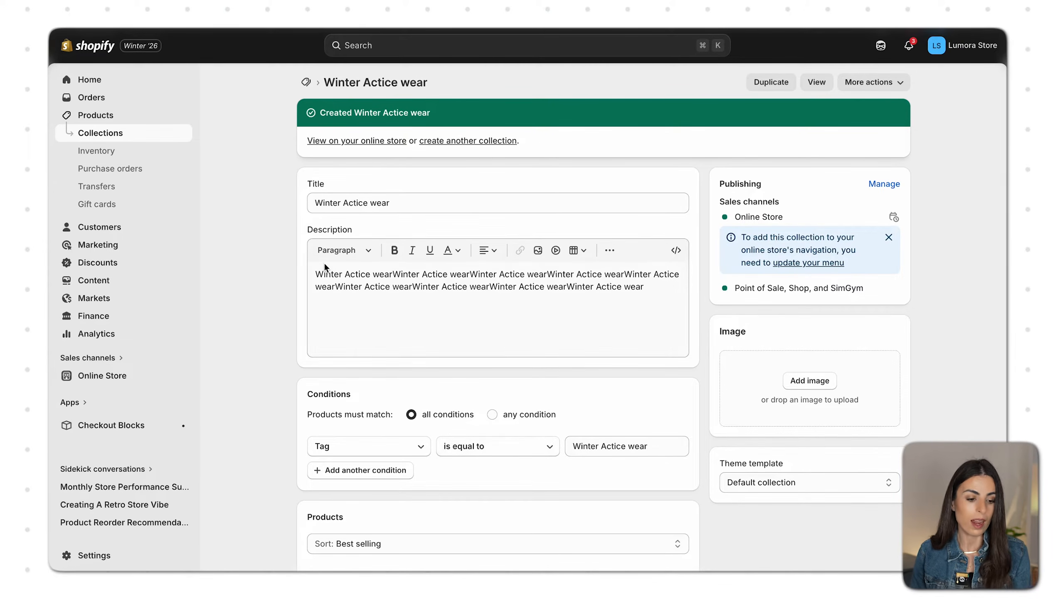
# - Open the Lumora Sculpt Bra product in the Leggings category and go to its product organization details
pyautogui.click(124, 117)
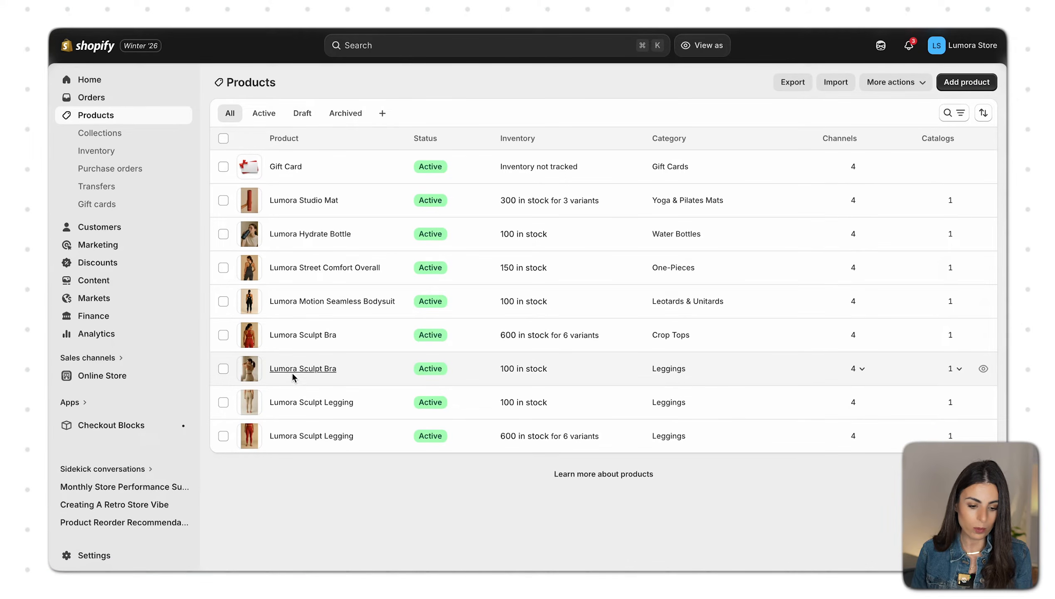
pyautogui.click(295, 368)
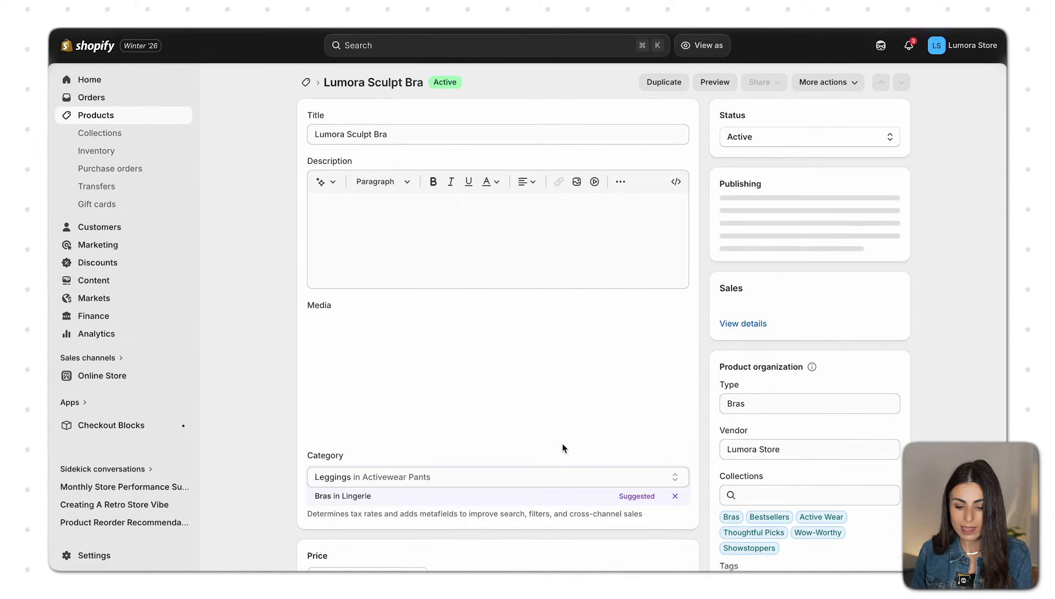
pyautogui.scroll(-2, 562, 441)
pyautogui.scroll(-2, 563, 442)
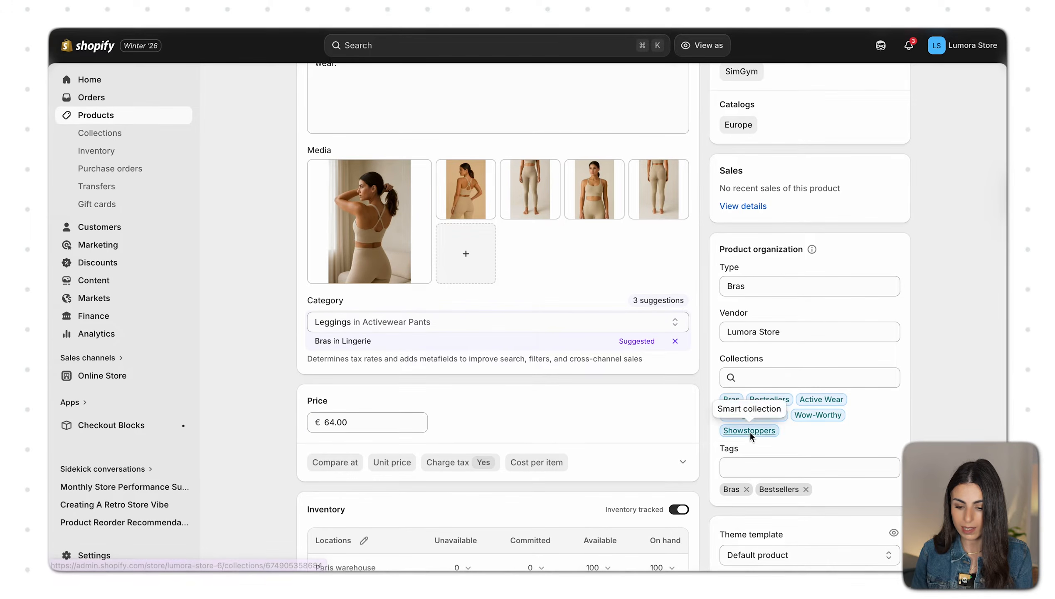
# - Add the new tag "Winter Actice wear" to the Lumora Sculpt Bra and save the product
pyautogui.click(753, 465)
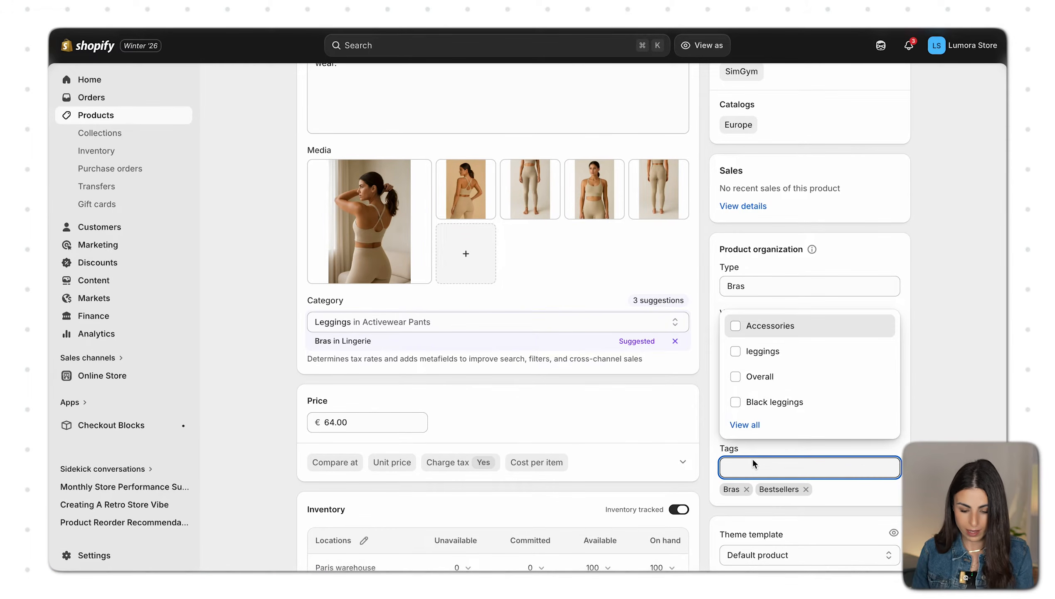
pyautogui.write('Winter Actice wear')
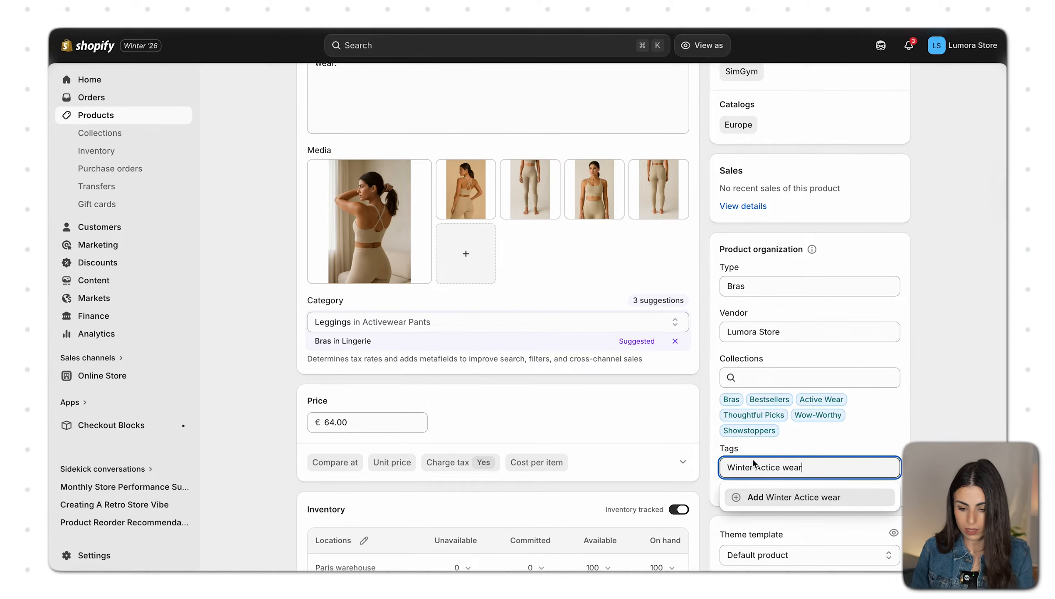
pyautogui.click(786, 496)
pyautogui.click(713, 46)
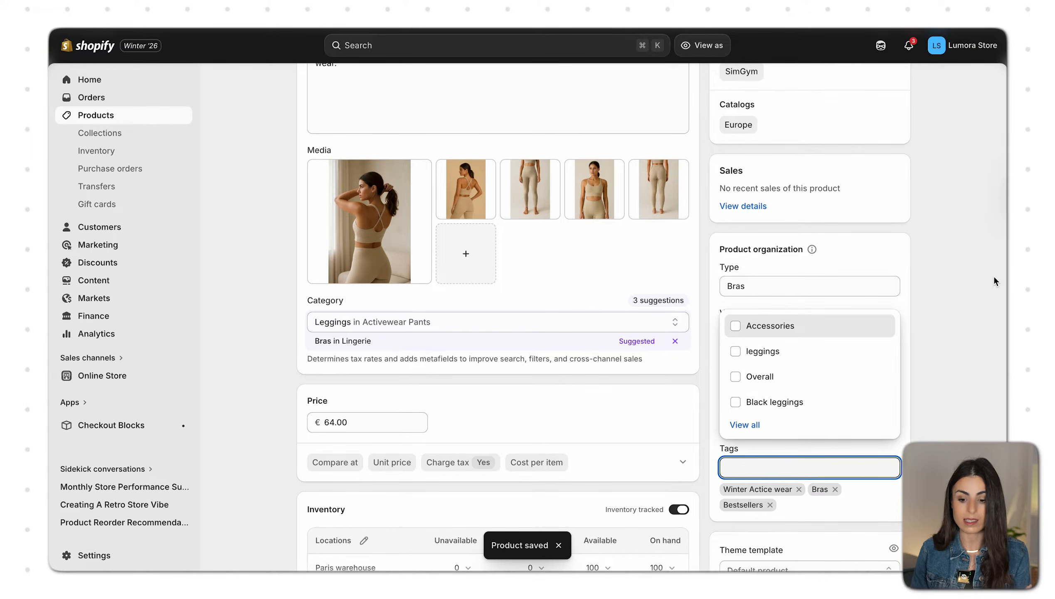
pyautogui.click(972, 279)
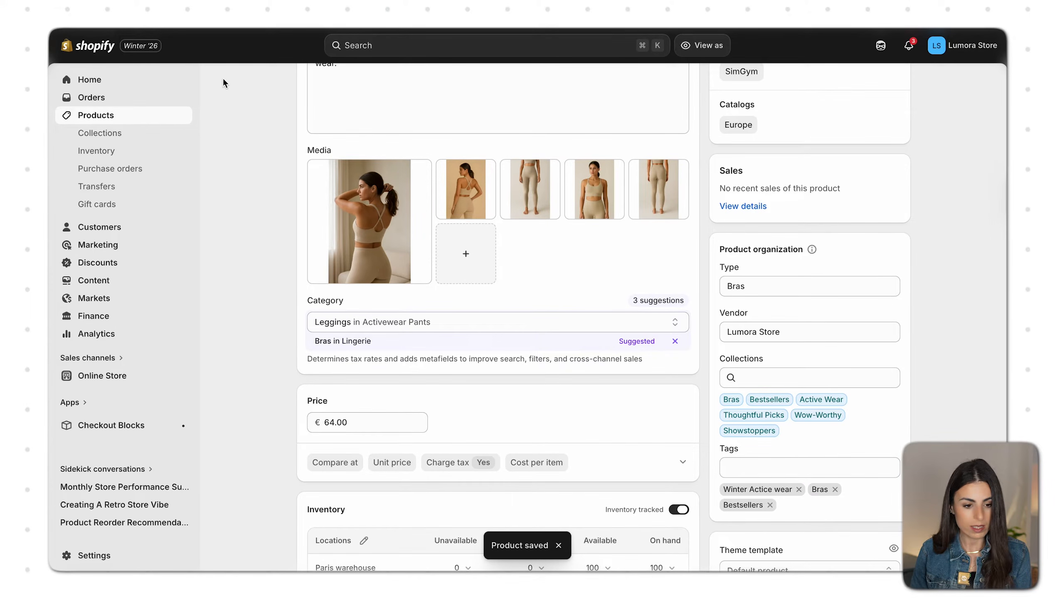
# - Reload the product page and open the Winter Actice wear collection from the product's assigned collections
pyautogui.press('super+r')
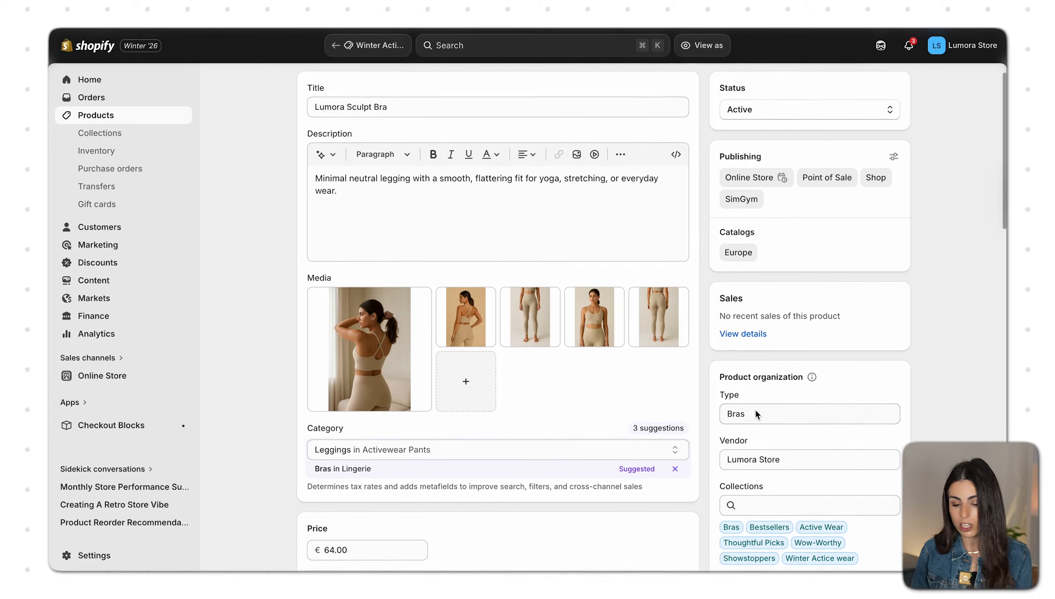
pyautogui.scroll(-3, 755, 408)
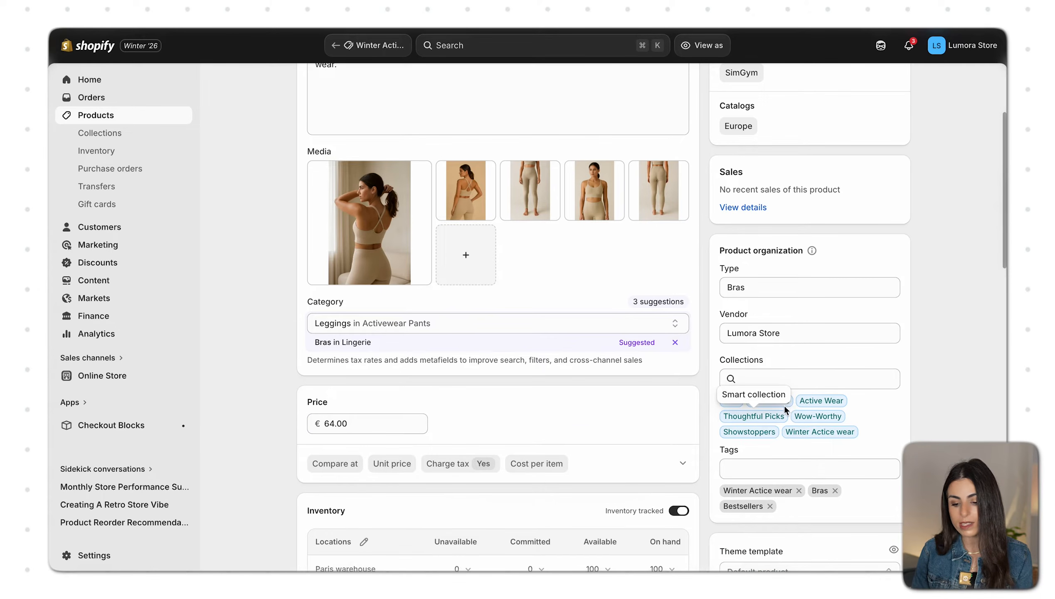
pyautogui.click(820, 432)
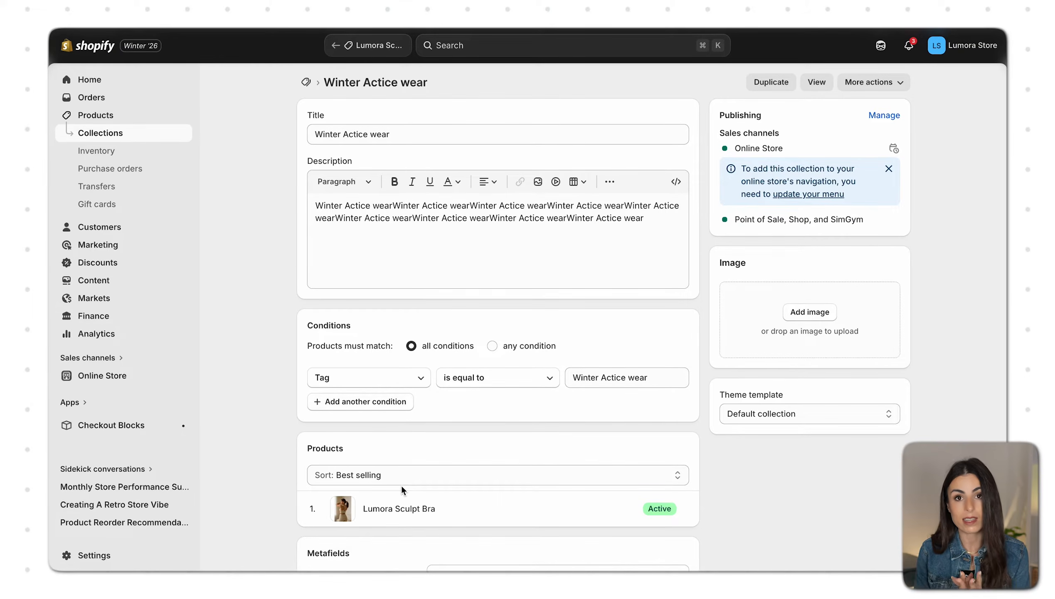
# - Add a second condition to the winter collection requiring the product title to contain "gold"
pyautogui.click(363, 402)
pyautogui.click(387, 403)
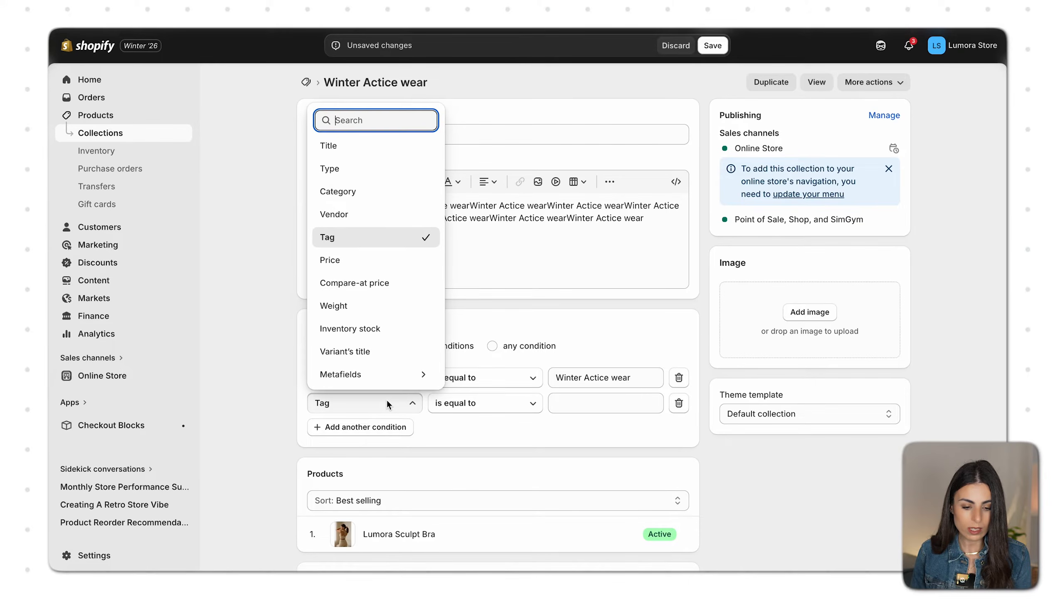
pyautogui.click(364, 145)
pyautogui.click(518, 404)
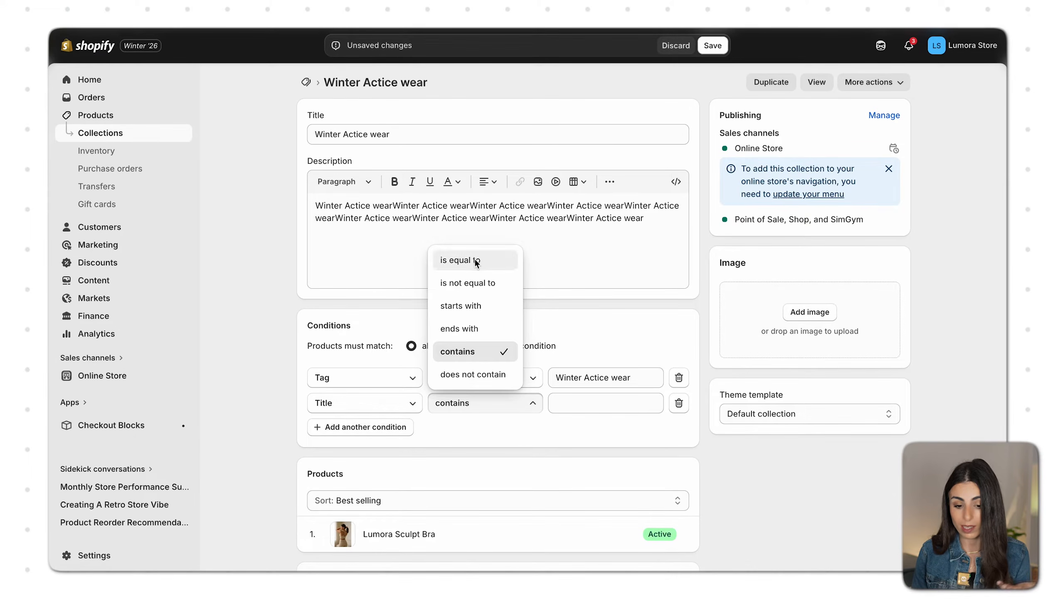
pyautogui.click(594, 402)
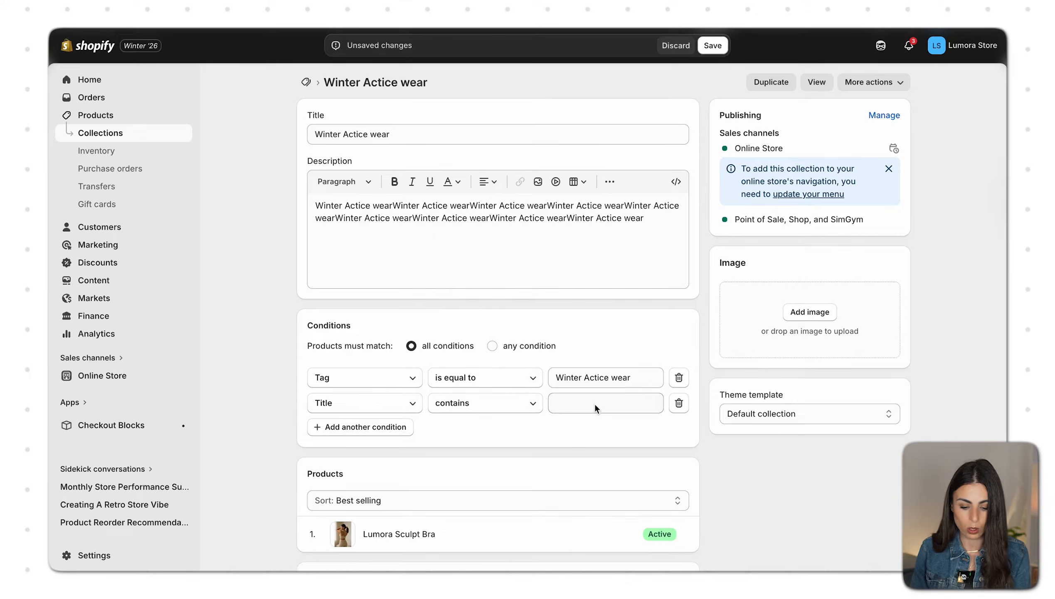
pyautogui.click(594, 403)
pyautogui.write('gold')
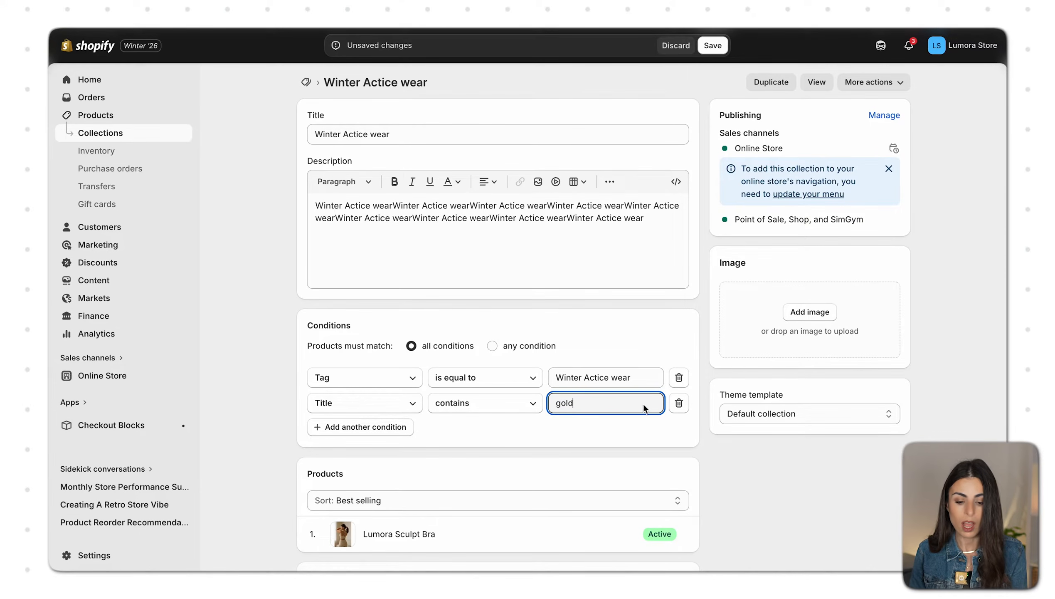
# - Switch the second condition to Type and examine the Lumora Studio Mat's product type in a separate browser tab
pyautogui.click(405, 407)
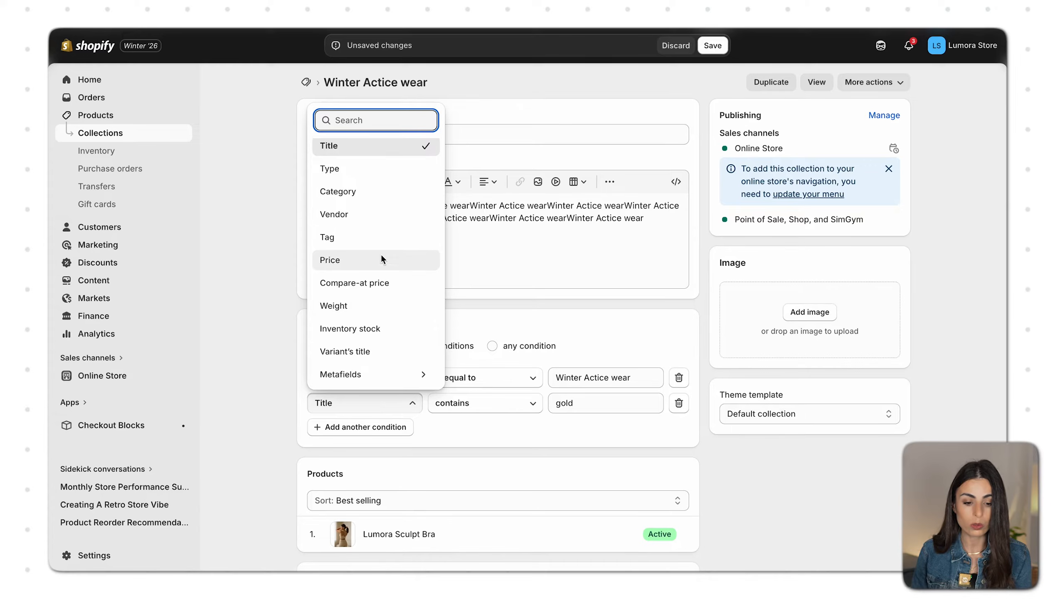
pyautogui.click(384, 168)
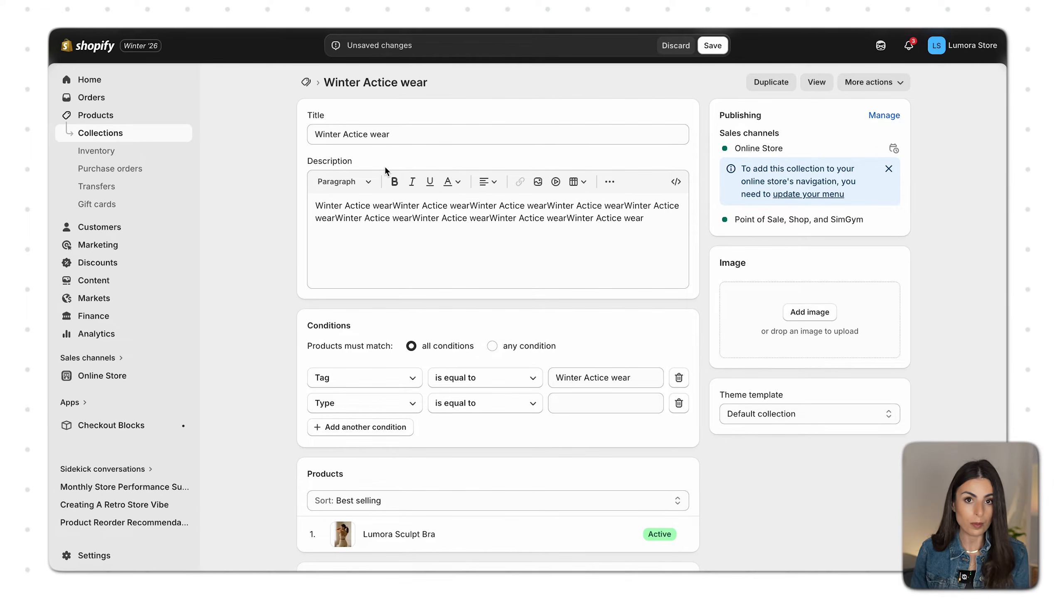
pyautogui.rightClick(102, 120)
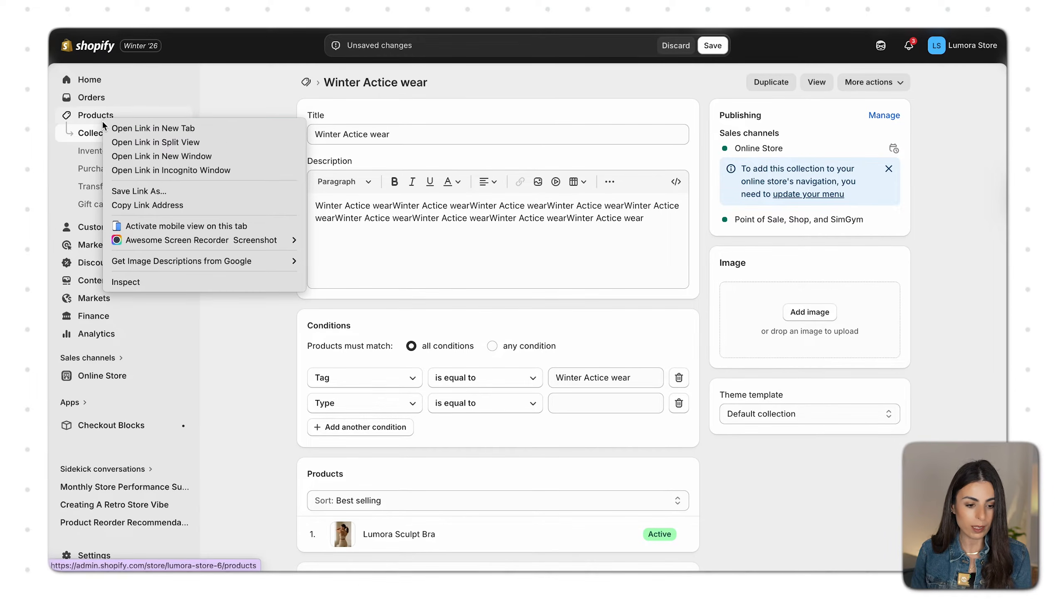
pyautogui.click(173, 128)
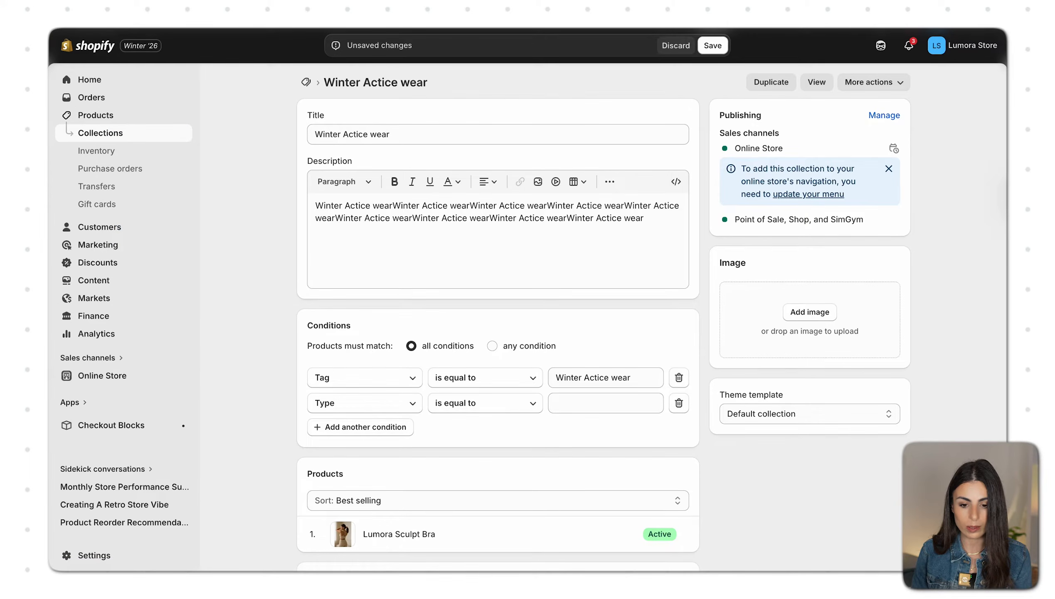
pyautogui.hotkey('ctrl', 'Tab')
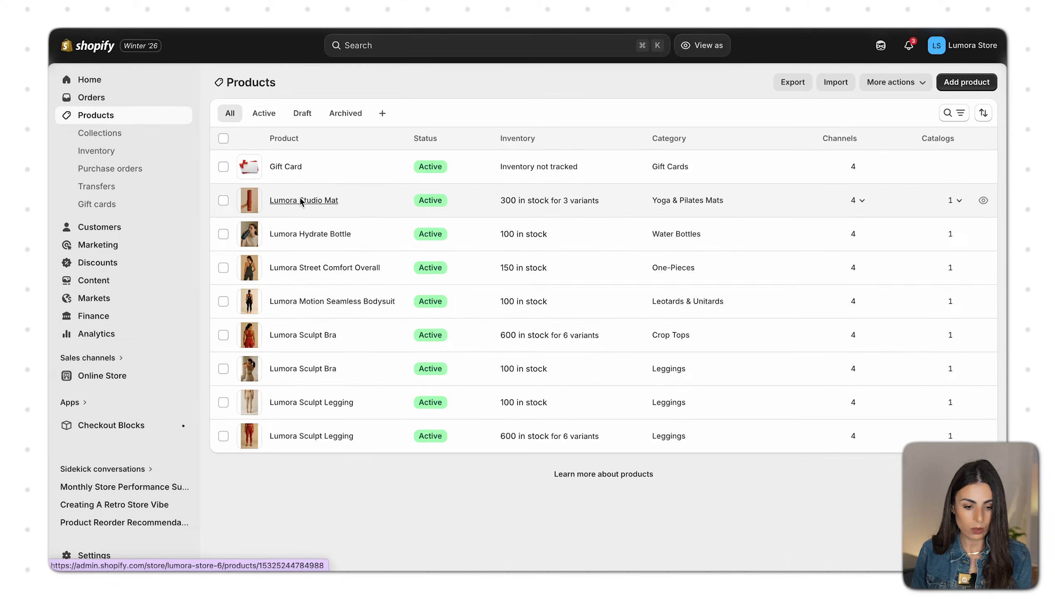
pyautogui.click(302, 200)
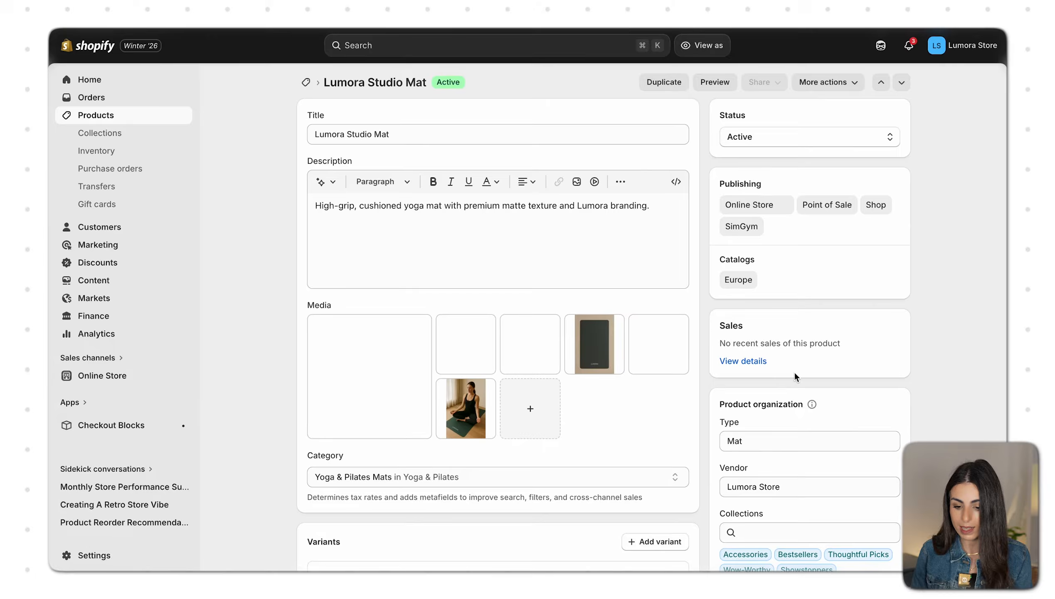
pyautogui.scroll(-5, 794, 371)
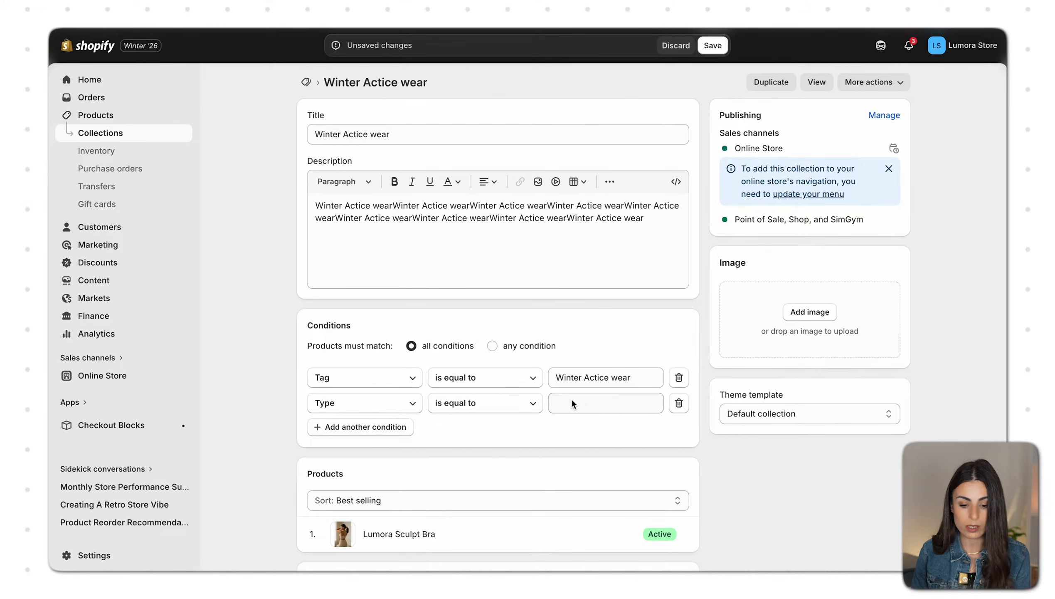
# - Check the product types offered as values for the second condition, and change that condition to Vendor
pyautogui.click(572, 402)
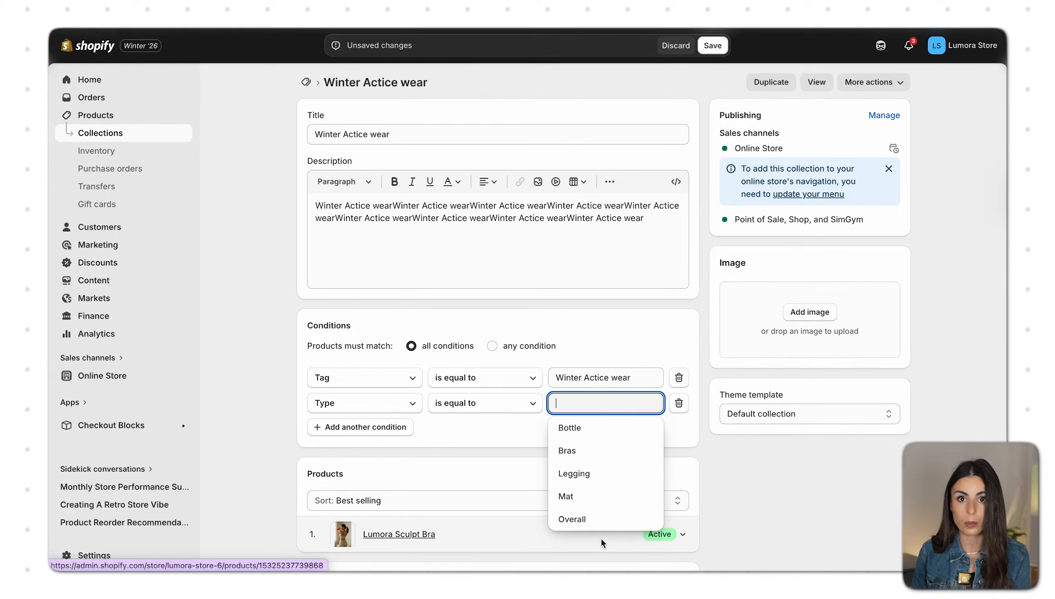
pyautogui.click(378, 406)
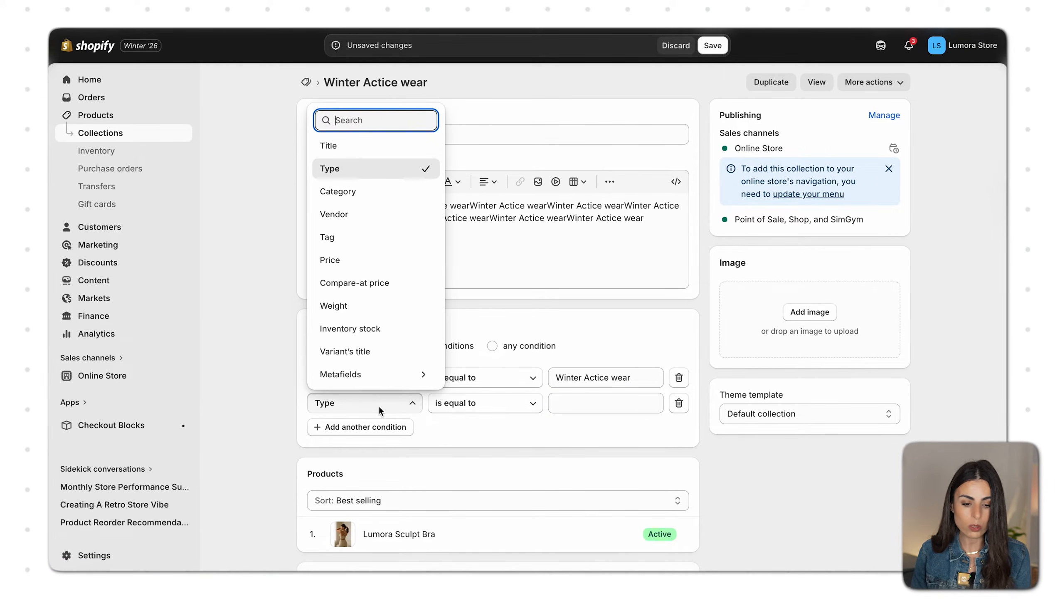
pyautogui.click(363, 213)
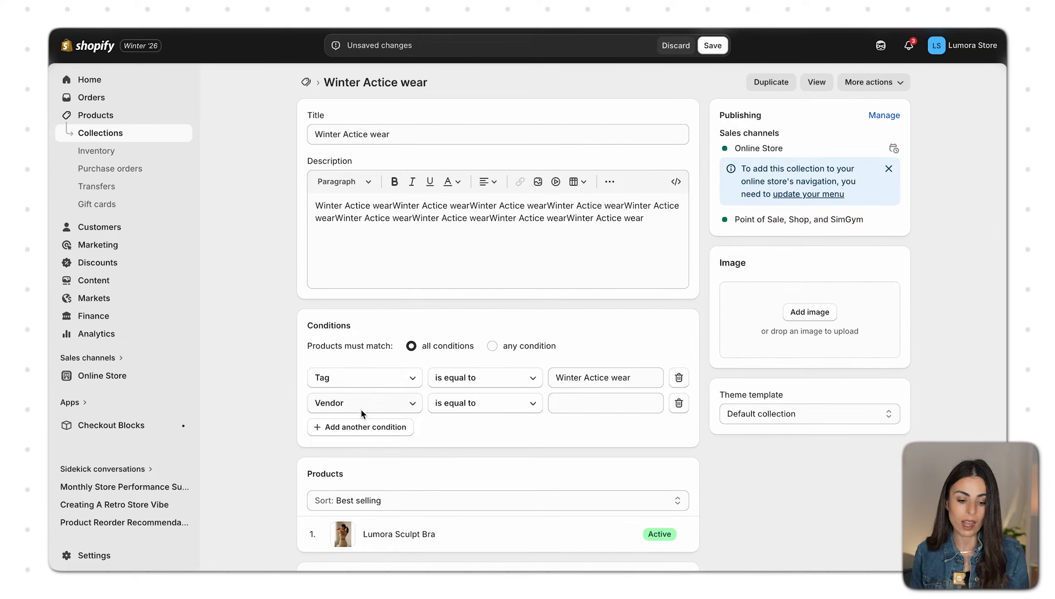
# - Change the second condition to Price with the comparison "is less than"
pyautogui.click(372, 408)
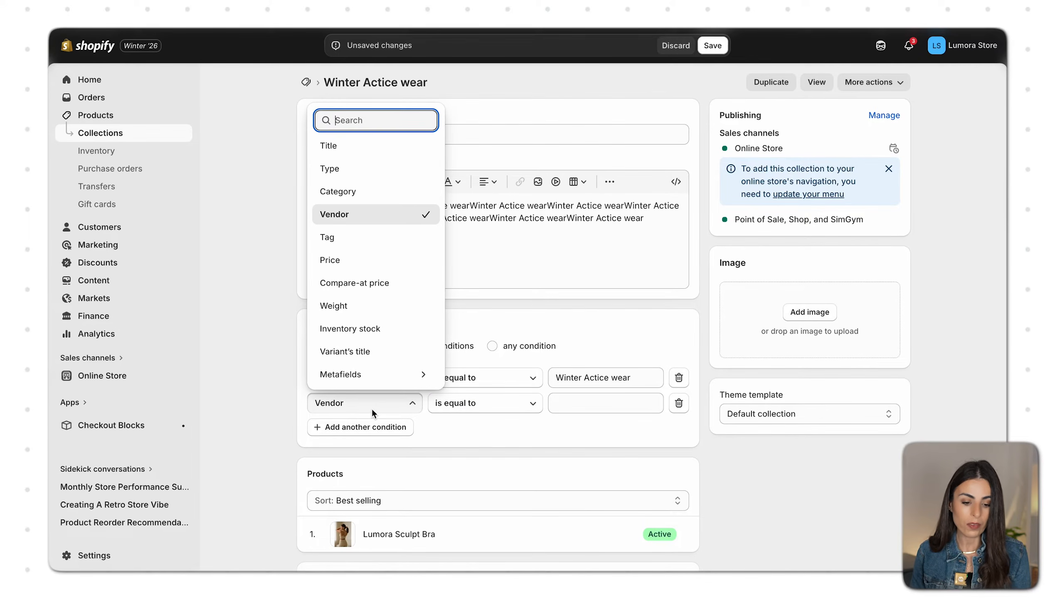
pyautogui.click(379, 265)
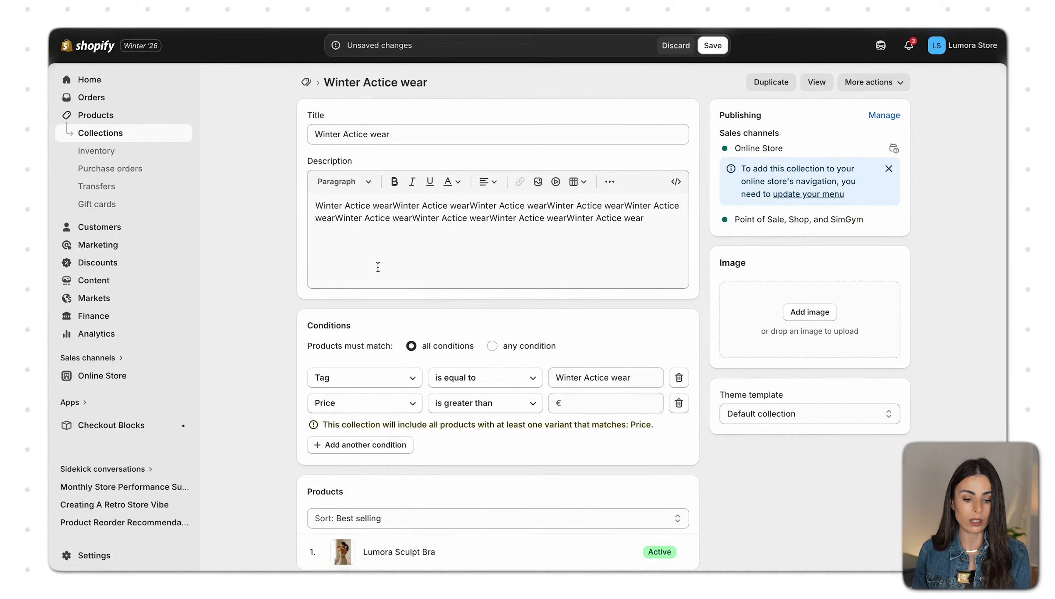
pyautogui.click(477, 409)
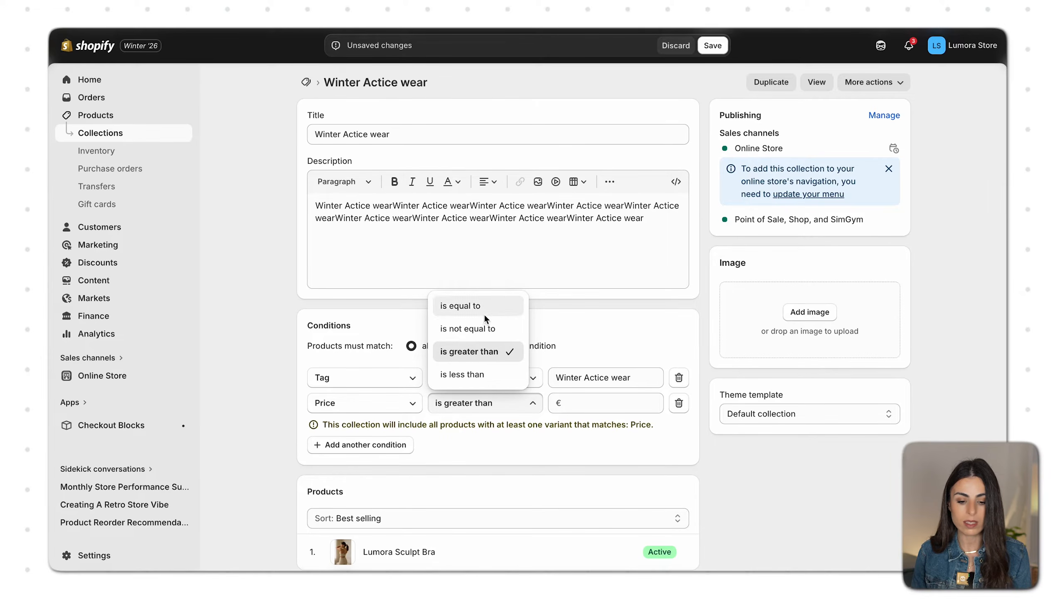
pyautogui.click(465, 374)
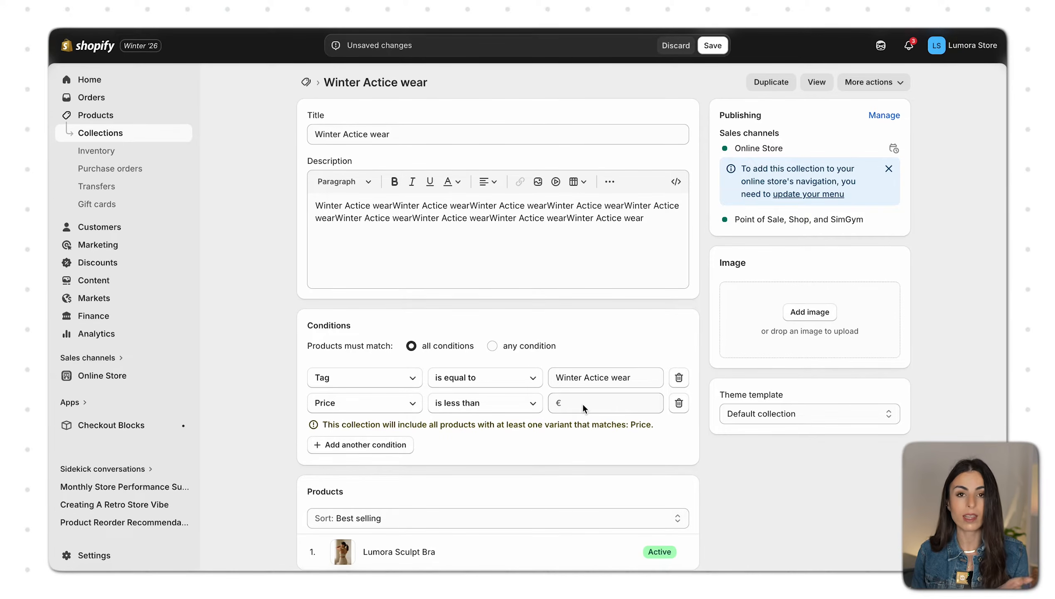
# - Switch the second condition of the winter collection to Compare-at price
pyautogui.click(361, 411)
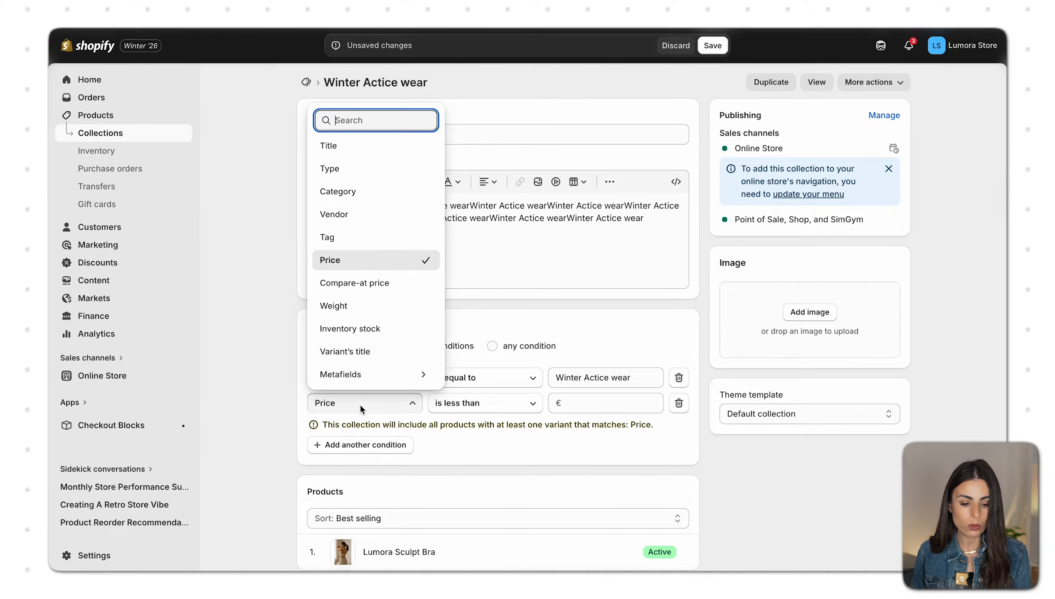
pyautogui.click(357, 288)
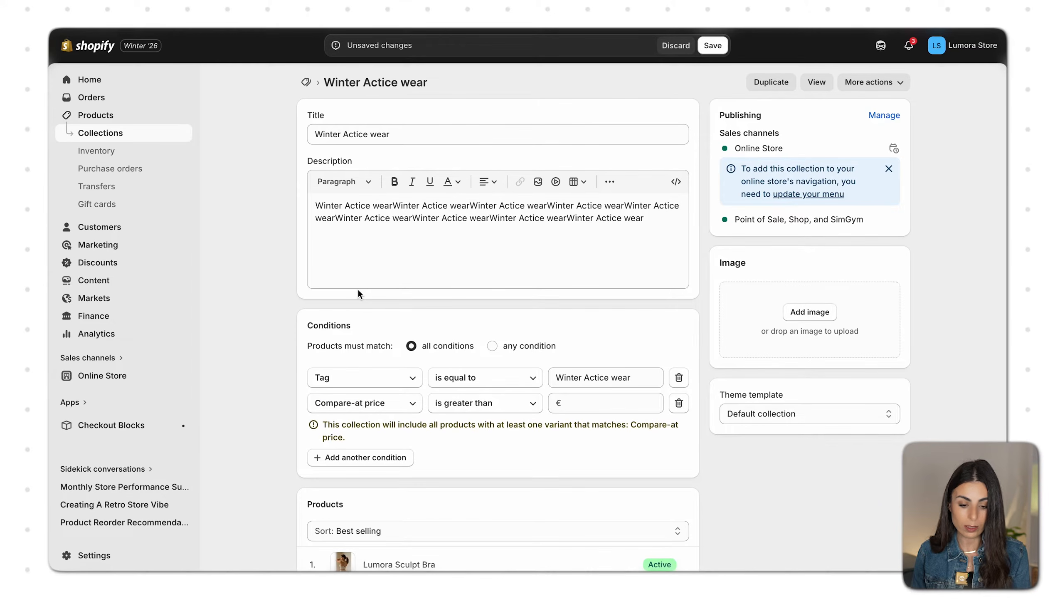
# - Switch the winter collection's second condition to Weight and after that to Inventory stock
pyautogui.click(353, 400)
pyautogui.click(358, 310)
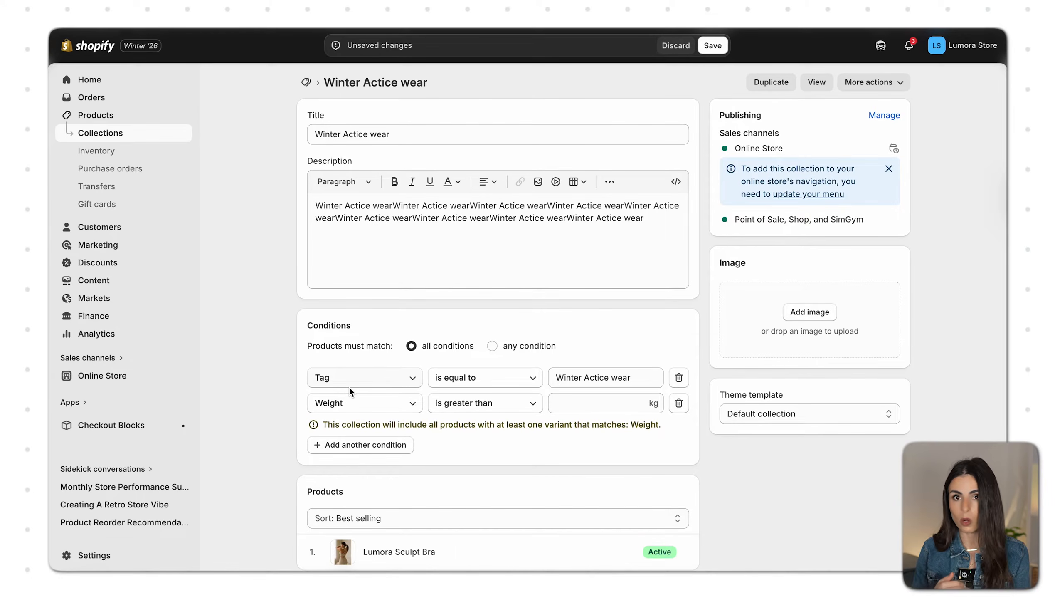
pyautogui.click(358, 407)
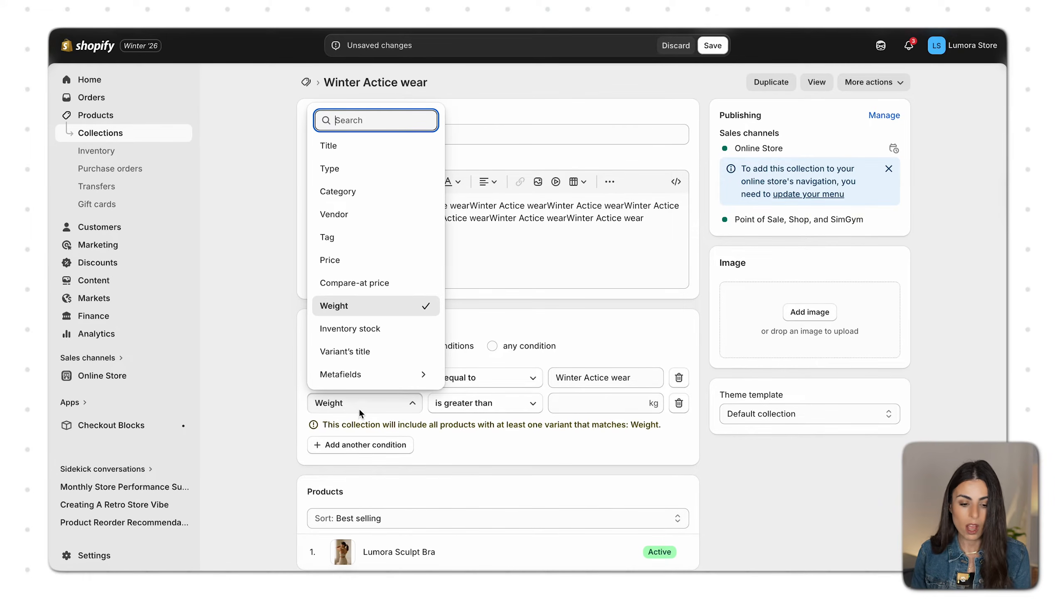
pyautogui.click(382, 329)
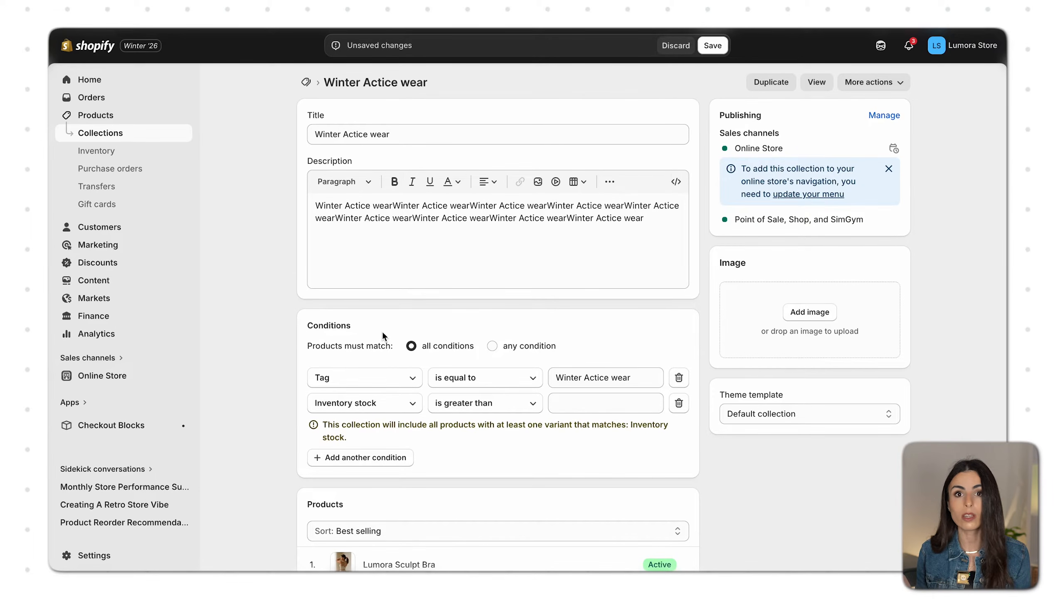
# - Change the second condition to Variant's title "is equal to" with the value "red"
pyautogui.click(379, 407)
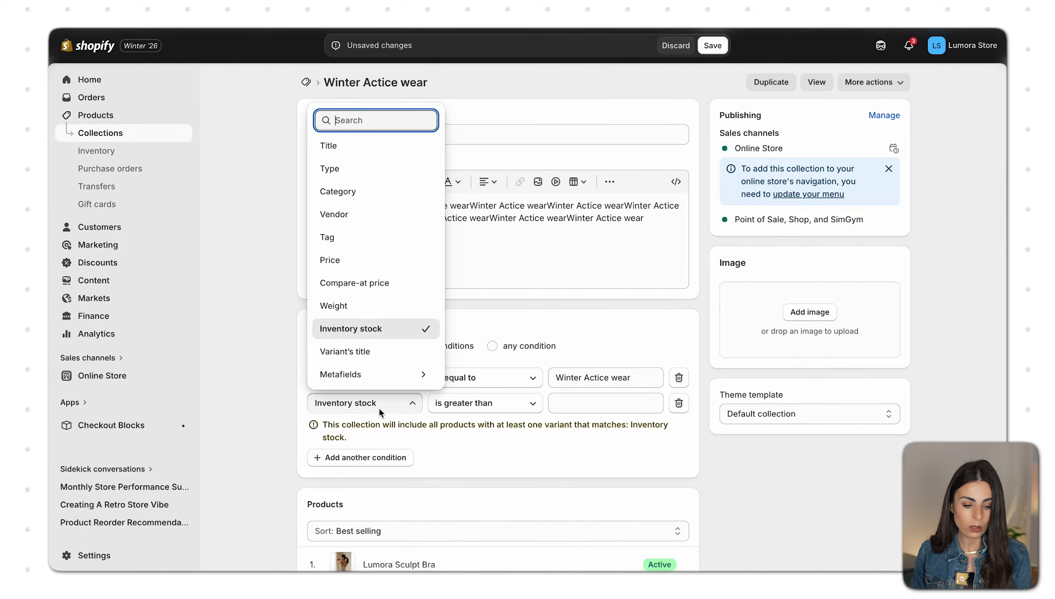
pyautogui.click(375, 359)
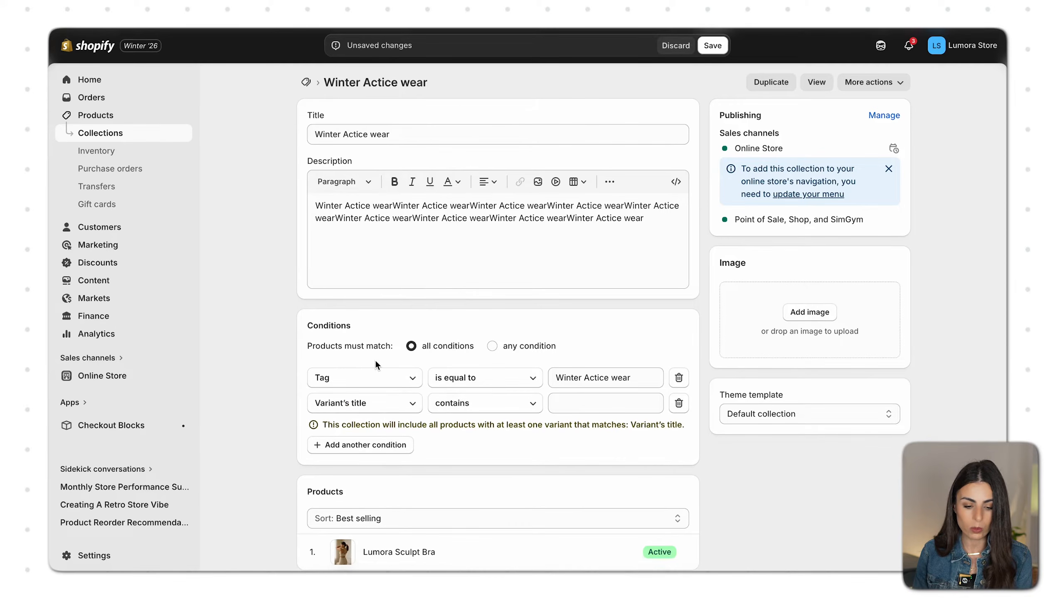
pyautogui.click(480, 404)
pyautogui.click(634, 400)
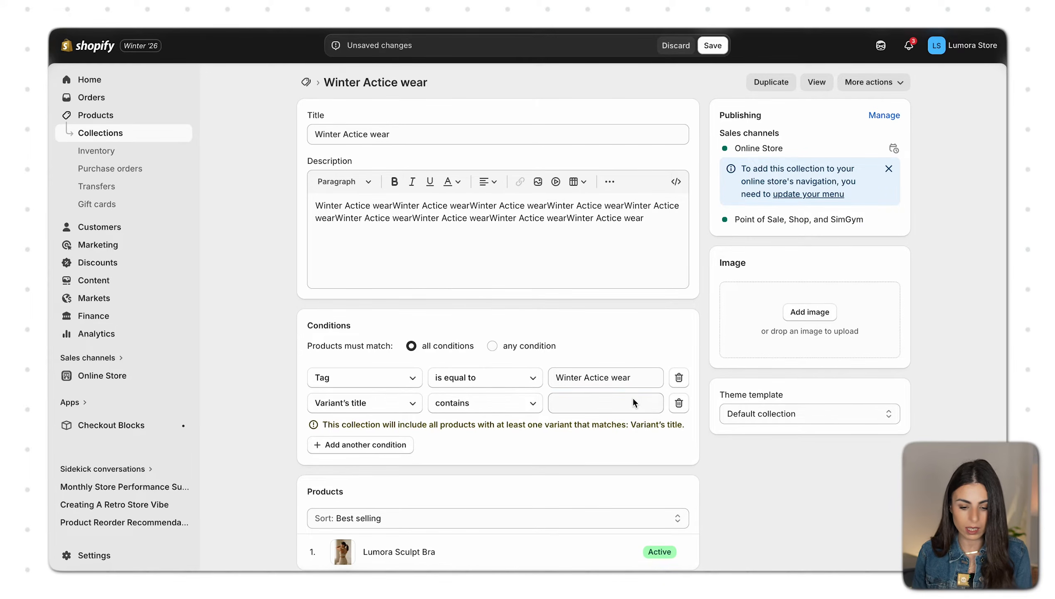
pyautogui.click(492, 398)
pyautogui.click(468, 262)
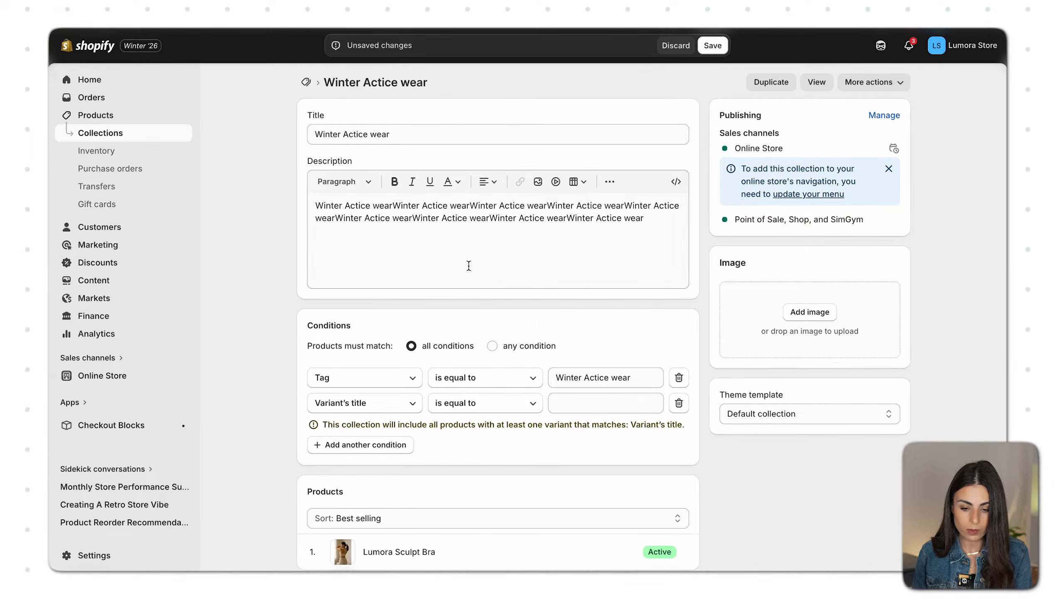
pyautogui.click(569, 403)
pyautogui.write('red')
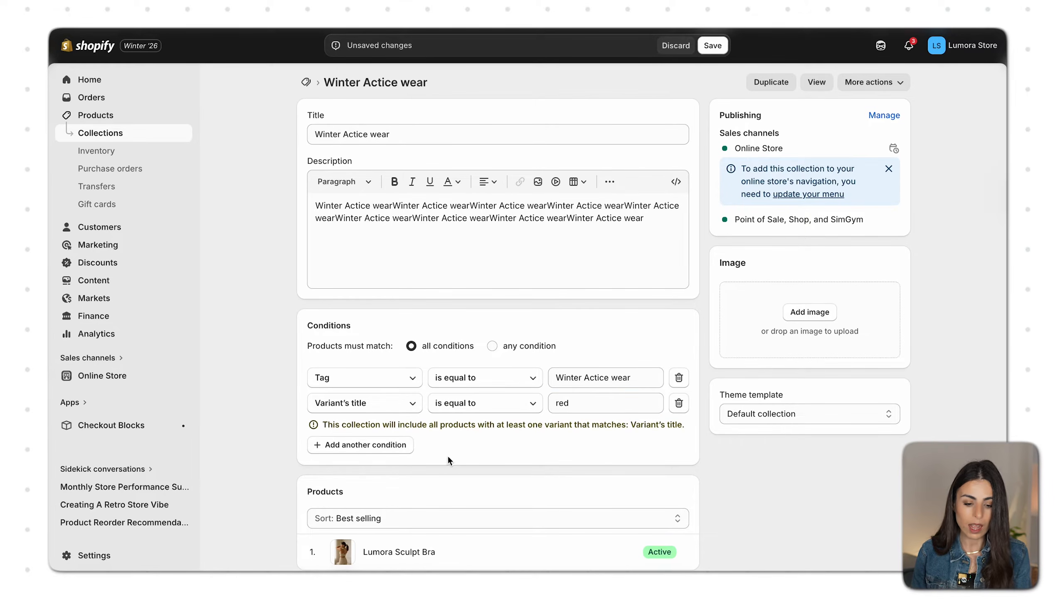
# - Check which metafields are available for the second condition, leaving the list without choosing one
pyautogui.click(372, 404)
pyautogui.click(390, 373)
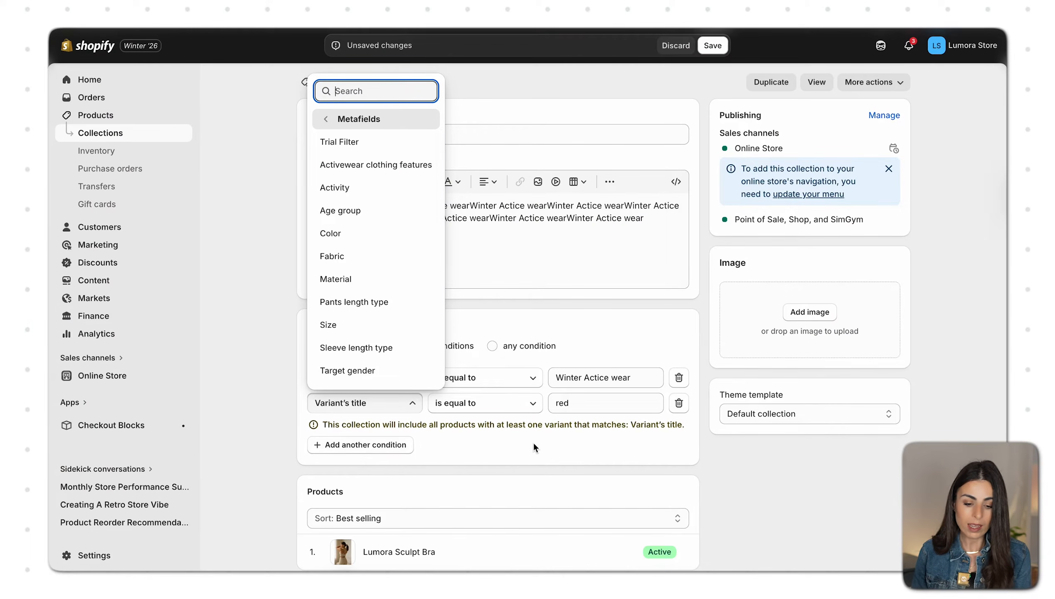
pyautogui.click(534, 443)
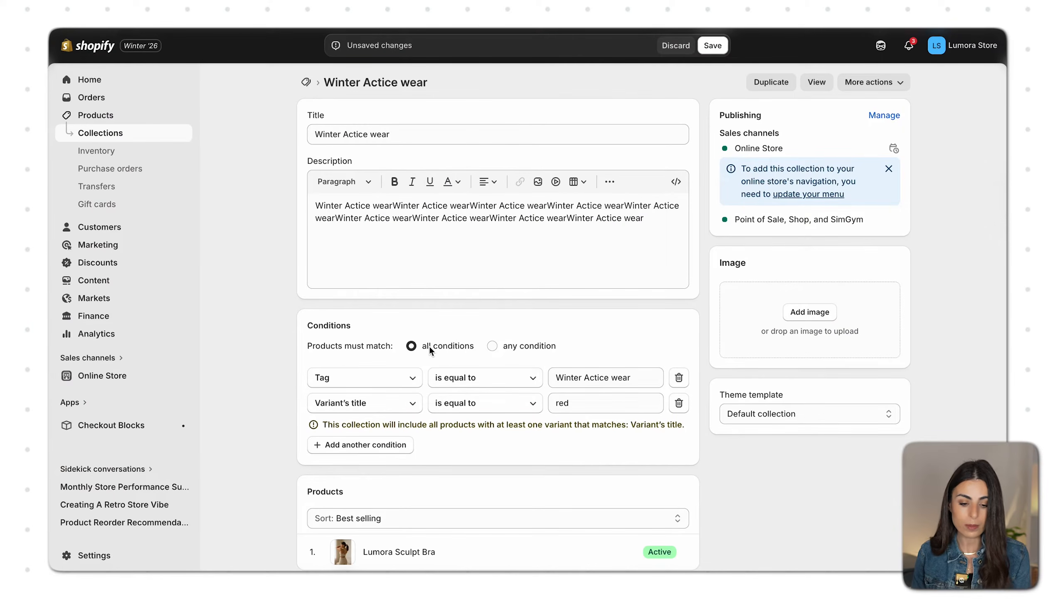
# - Switch product matching to any condition and back to all conditions, and remove the Variant's title condition
pyautogui.click(540, 352)
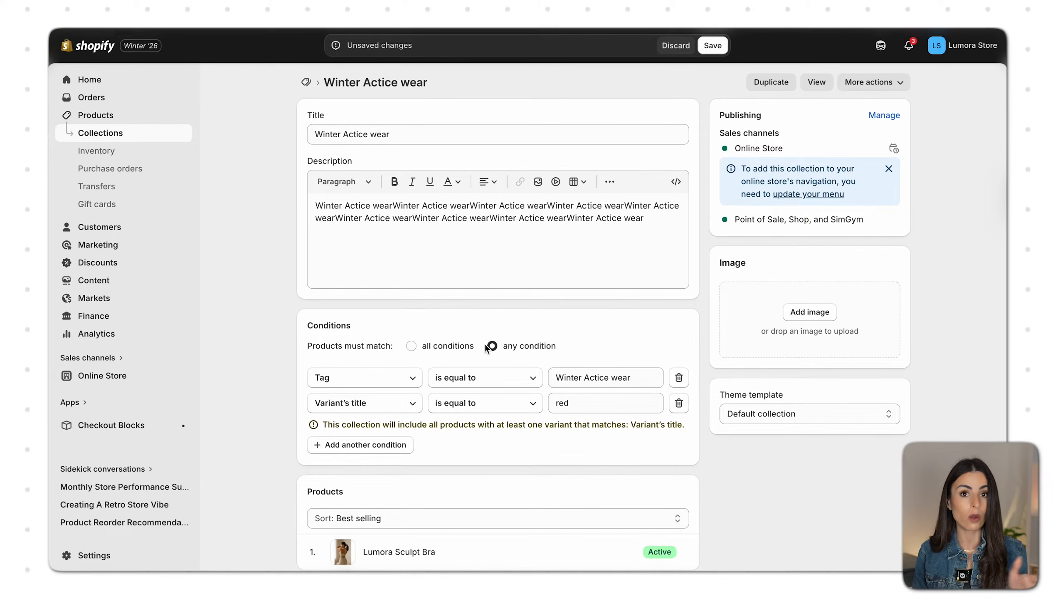
pyautogui.click(446, 346)
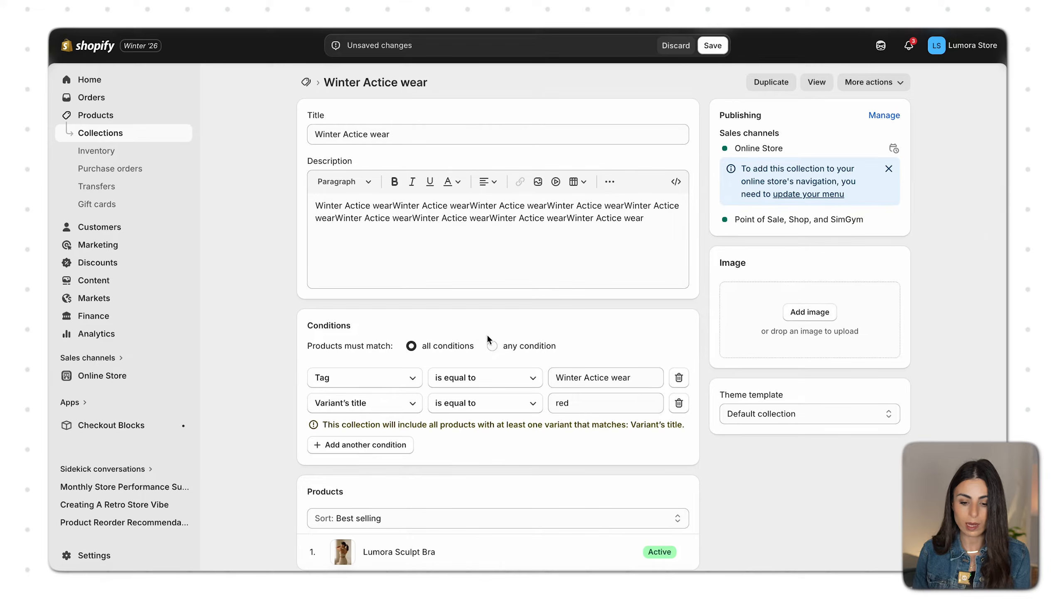
pyautogui.click(680, 403)
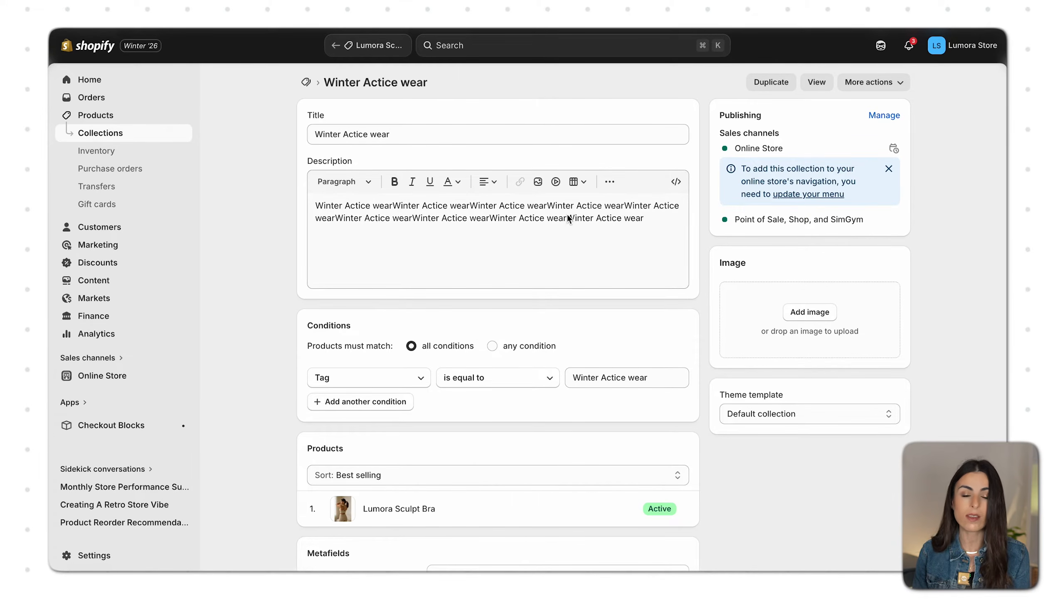
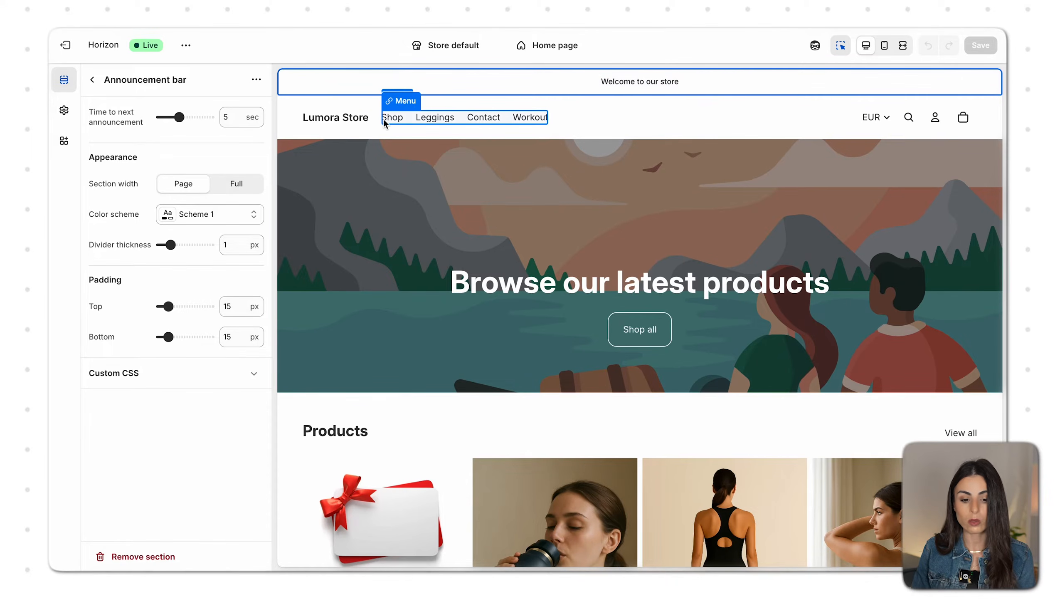
# - Turn off the preview inspector in the theme editor and view the Shop entry's dropdown in the store preview
pyautogui.click(841, 46)
pyautogui.moveTo(388, 120)
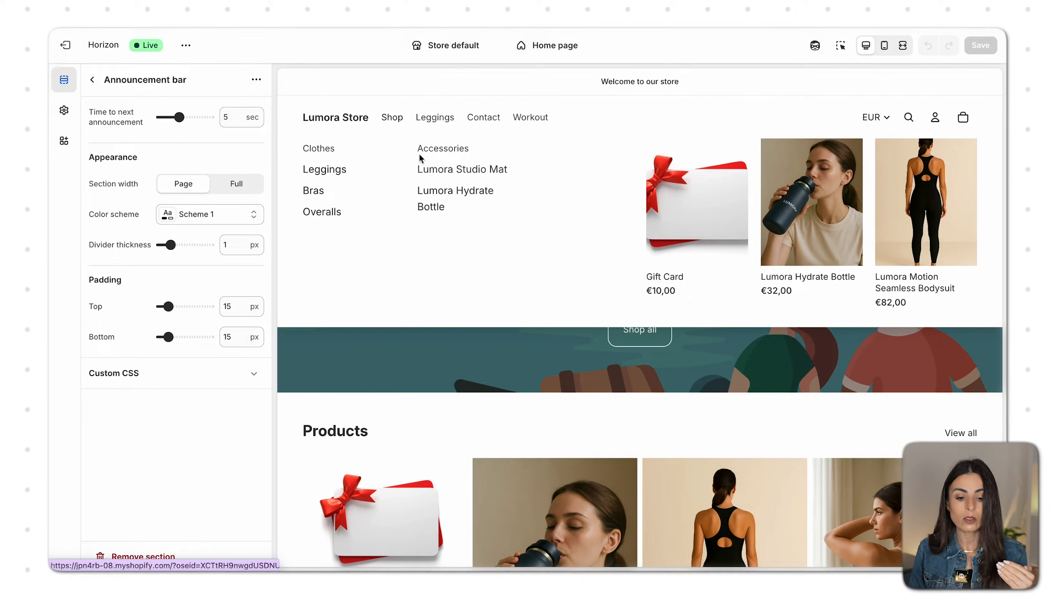
# - Leave the theme editor, open the store's Main menu, and expand its Shop and Clothes items
pyautogui.click(62, 46)
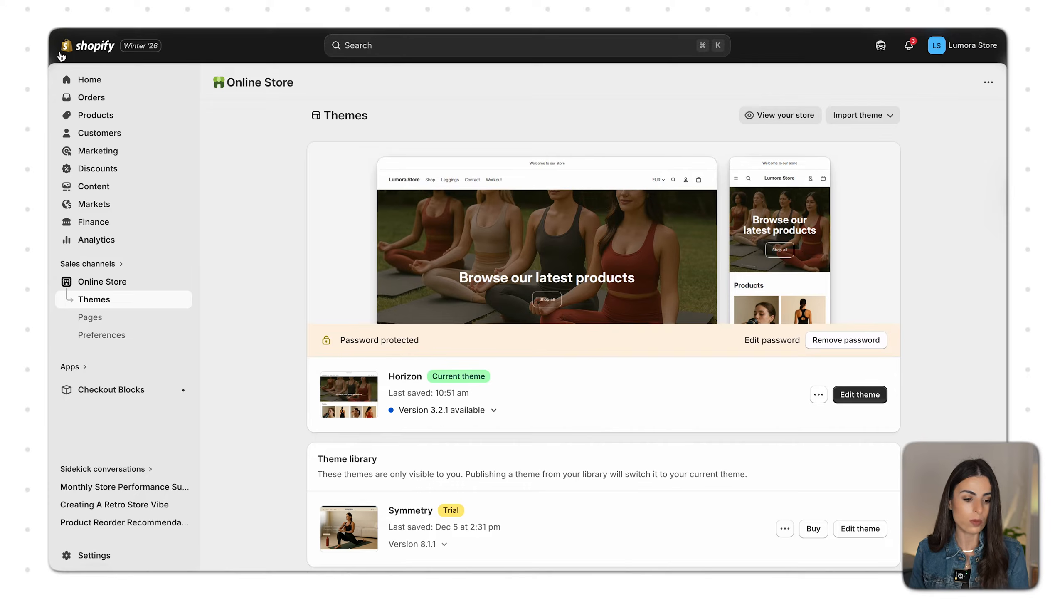
pyautogui.click(108, 188)
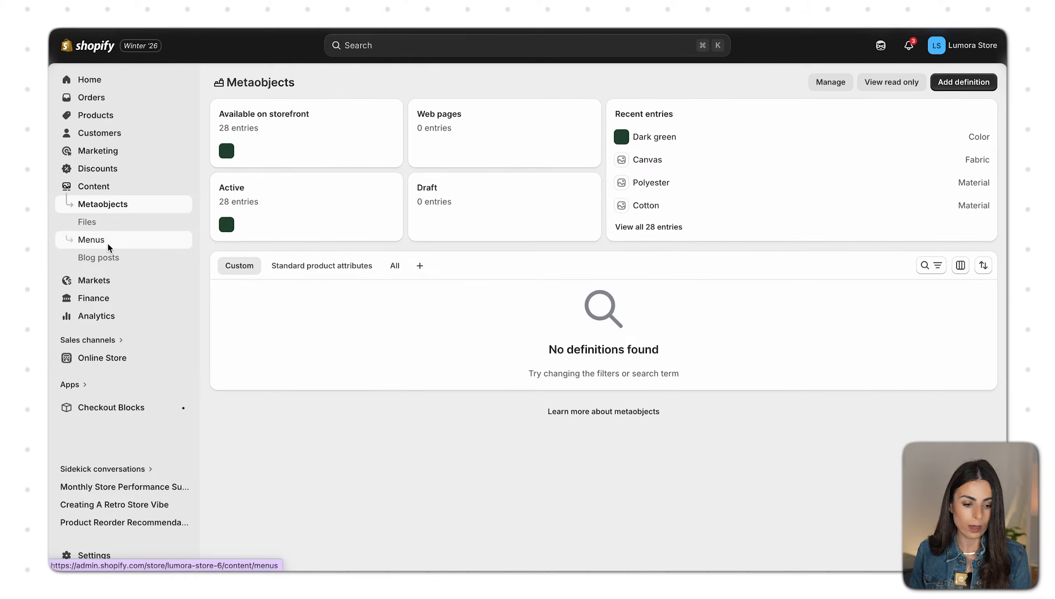
pyautogui.click(107, 243)
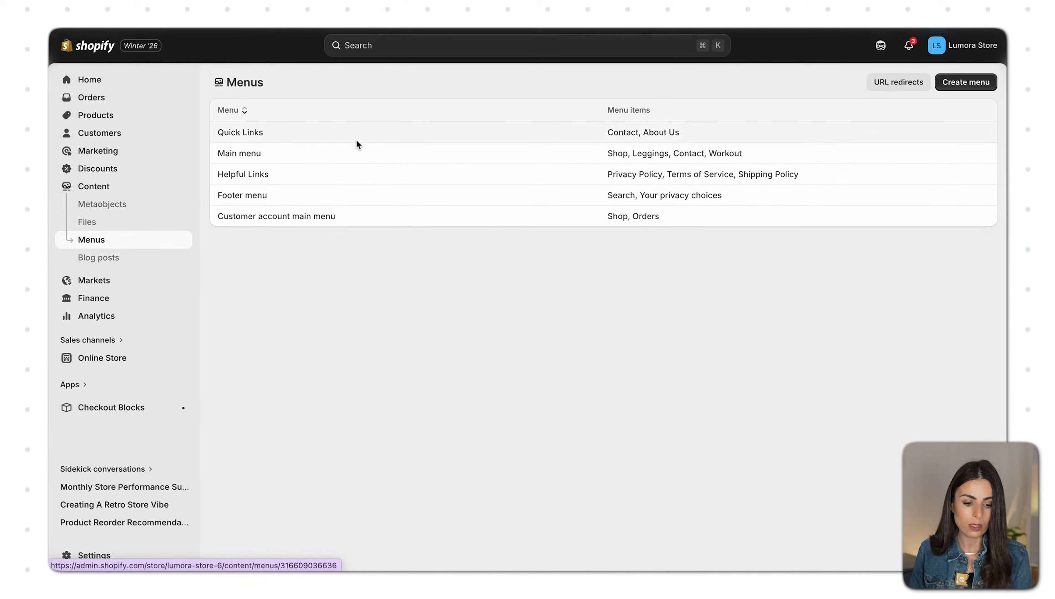
pyautogui.click(668, 153)
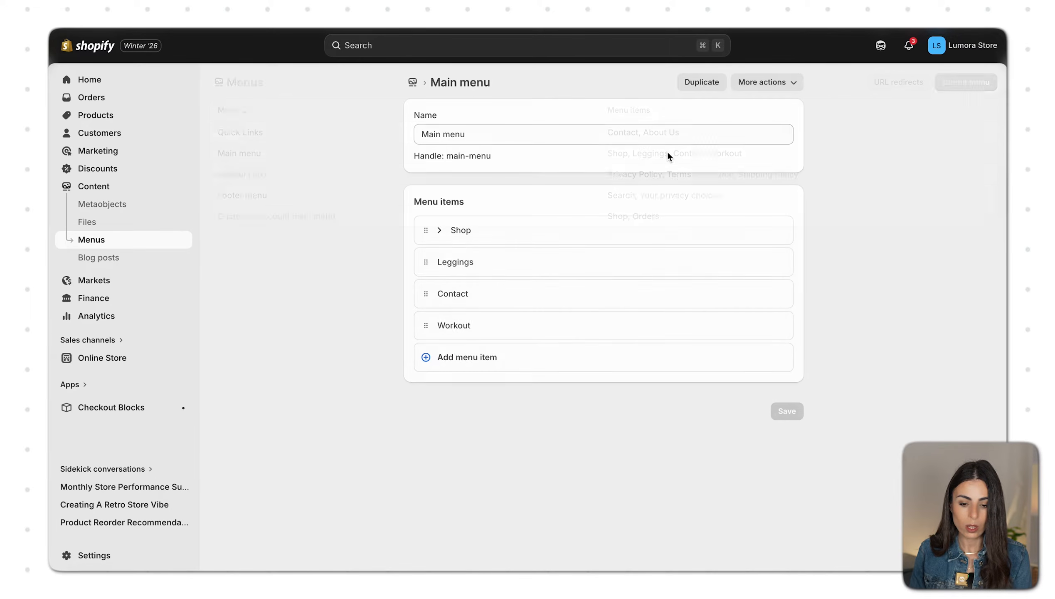
pyautogui.click(439, 231)
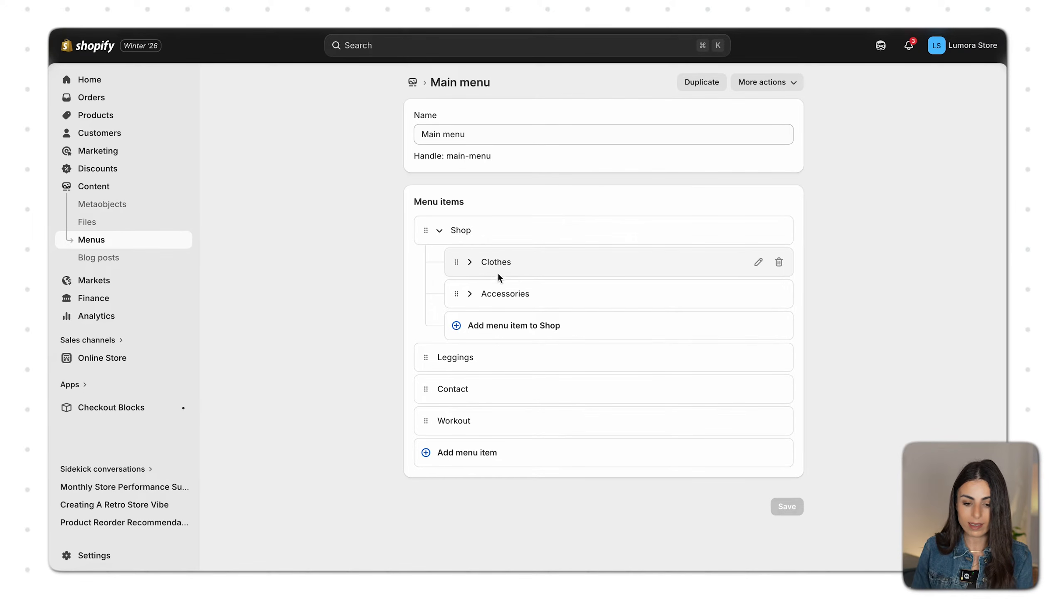
pyautogui.click(469, 263)
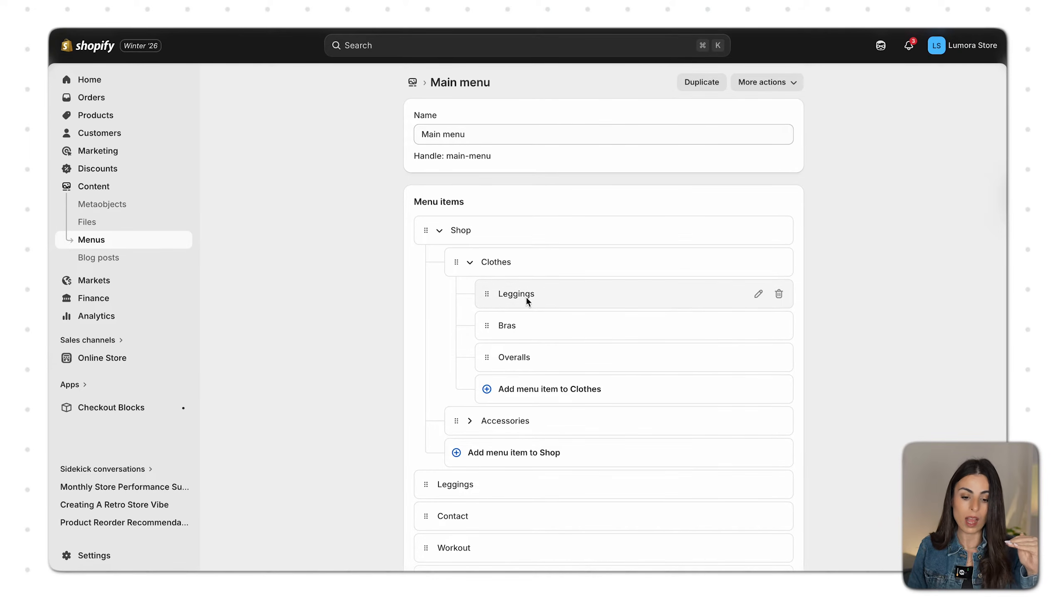
# - Try clearing the # link of the Clothes menu item and view the available link destinations
pyautogui.click(535, 257)
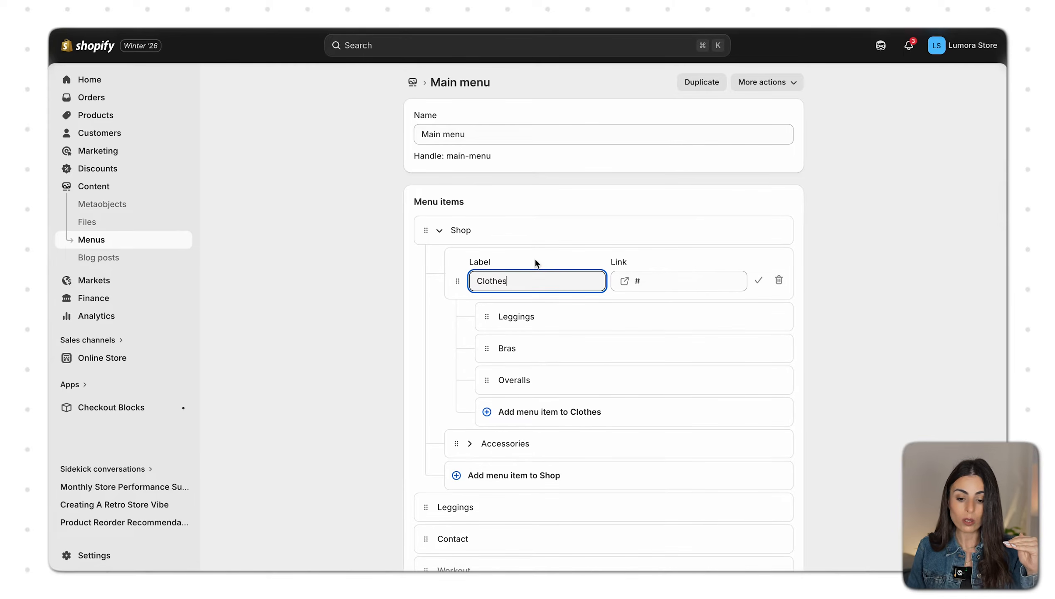
pyautogui.click(688, 283)
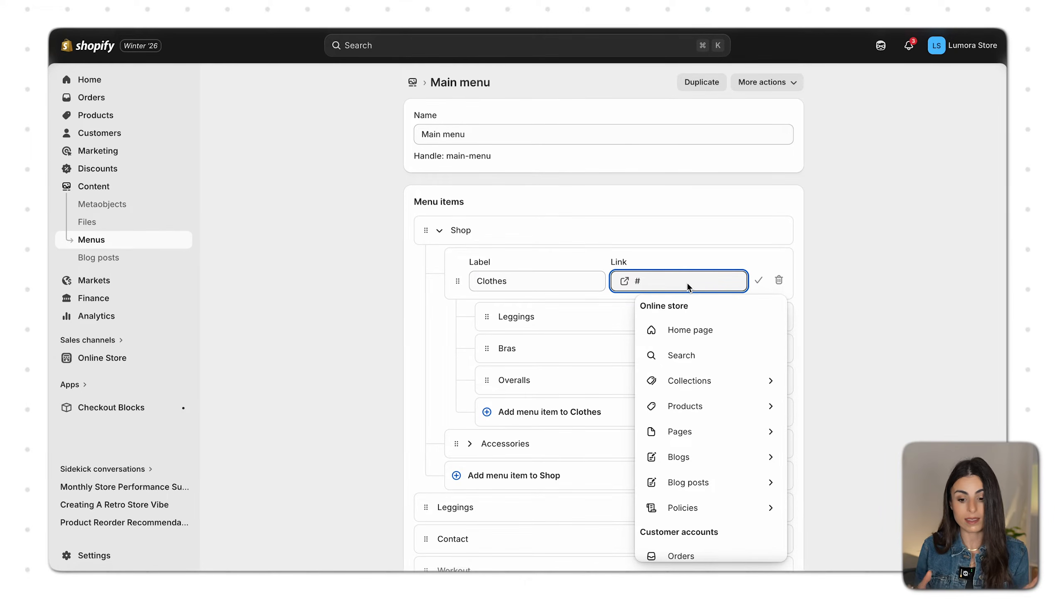
pyautogui.press('BackSpace')
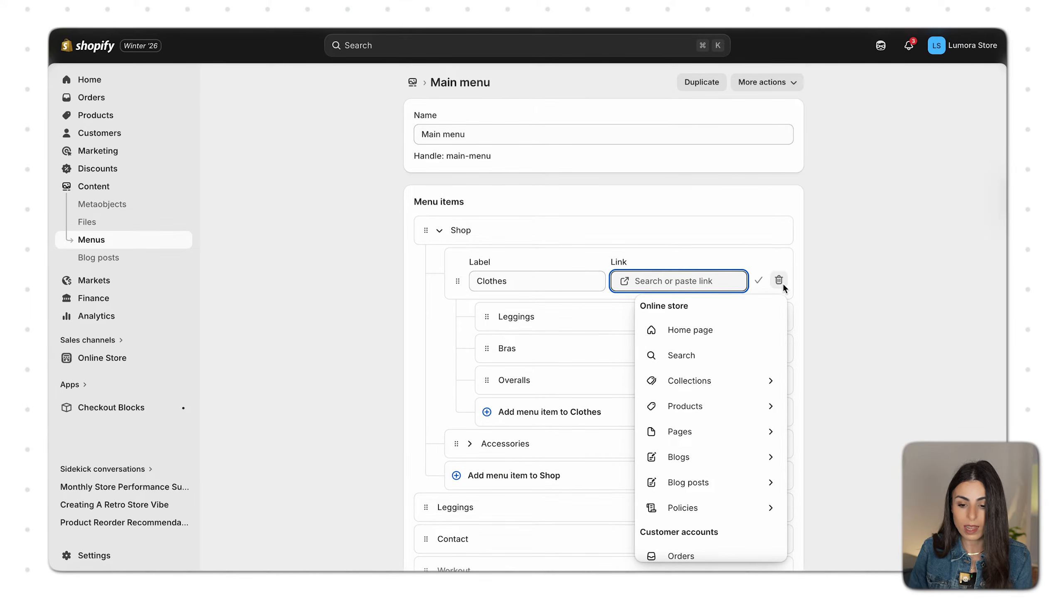
pyautogui.click(845, 234)
# - Start a new collection titled "Clothes" and set its collection type to Smart
pyautogui.click(107, 118)
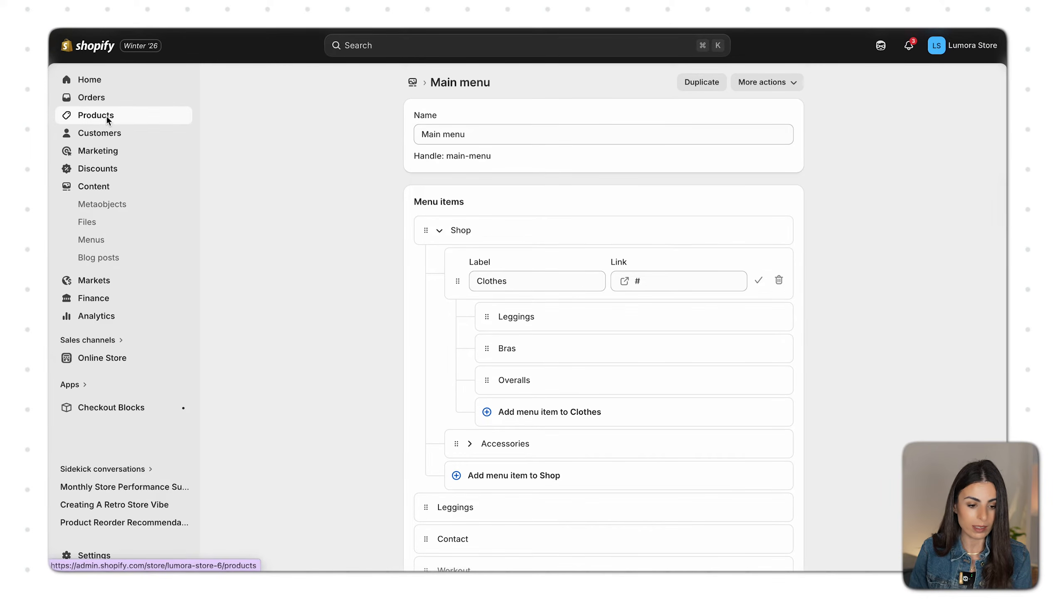
pyautogui.click(104, 134)
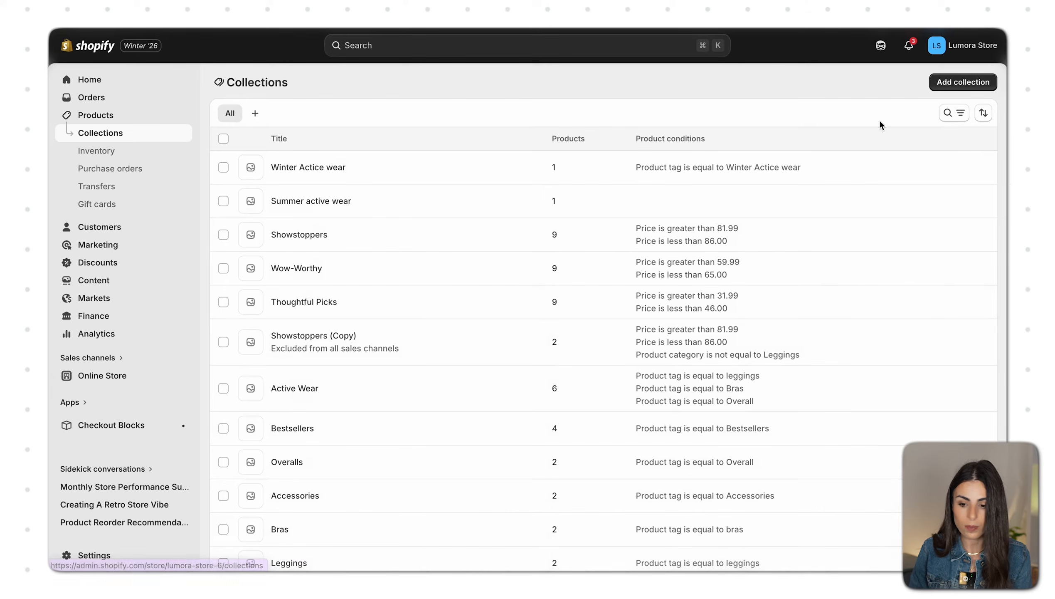
pyautogui.click(963, 82)
pyautogui.click(494, 132)
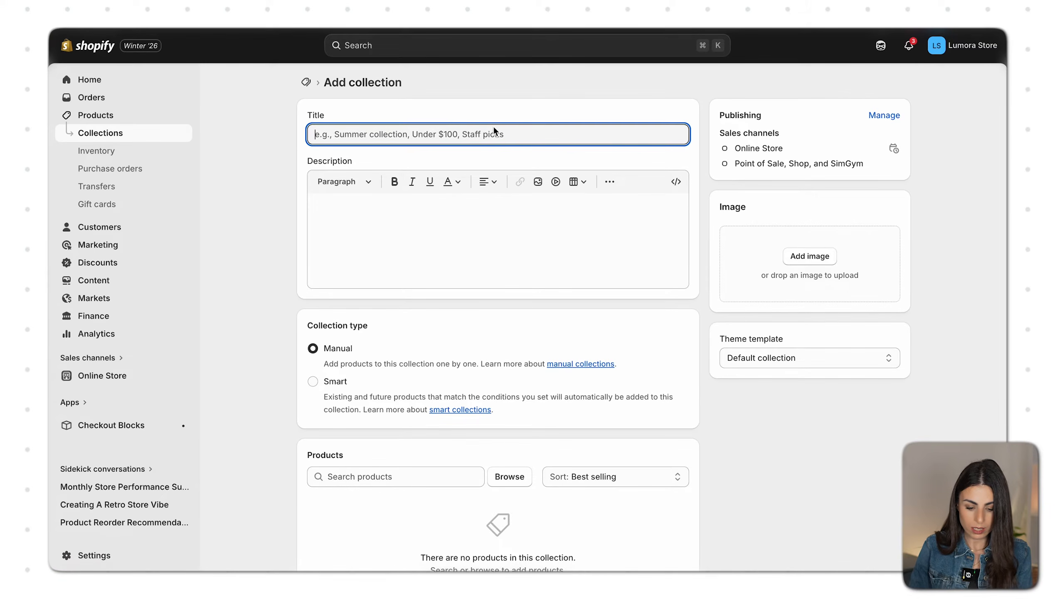
pyautogui.write('Clothes')
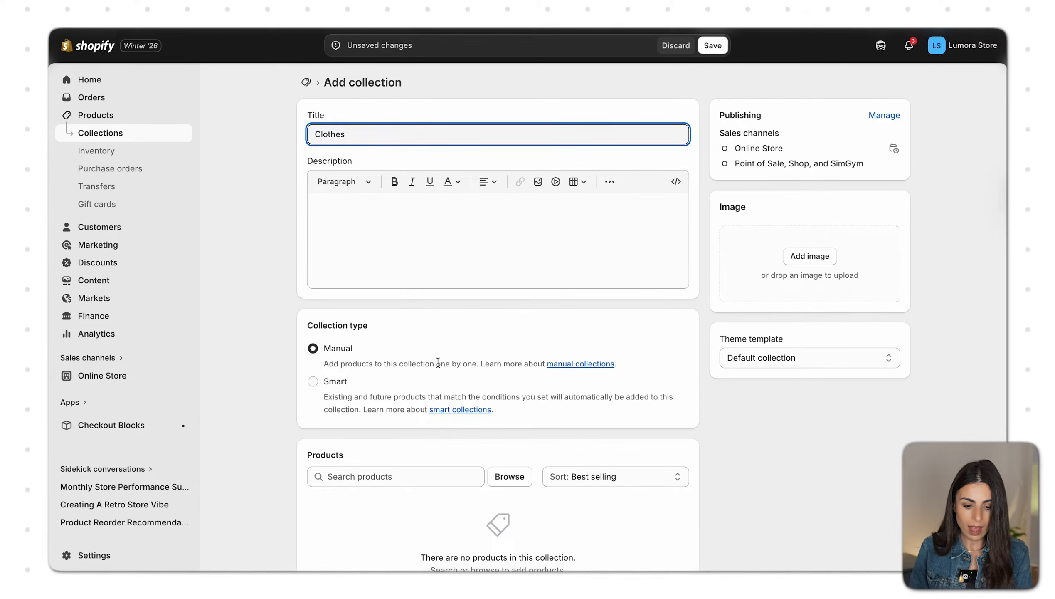
pyautogui.click(312, 381)
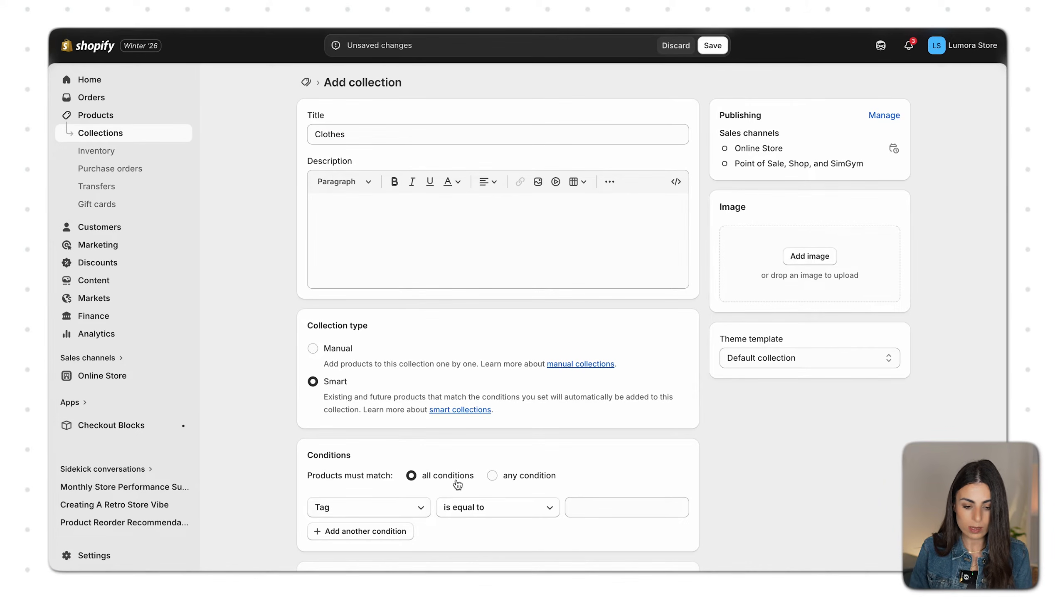
# - Set the Clothes collection's first condition to Type "is equal to" Bras
pyautogui.click(393, 508)
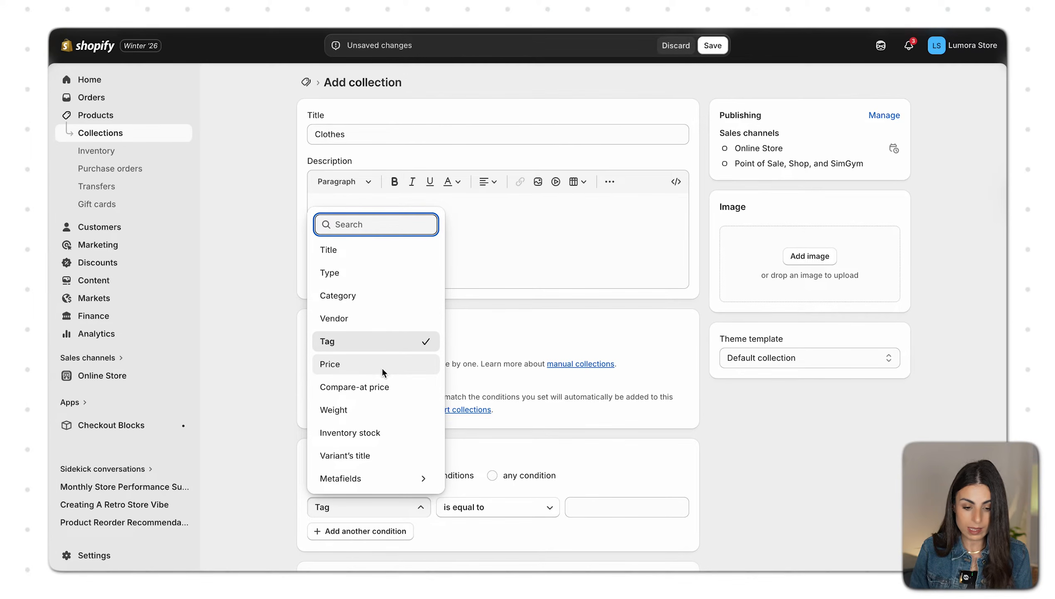
pyautogui.click(376, 272)
pyautogui.scroll(-4, 503, 441)
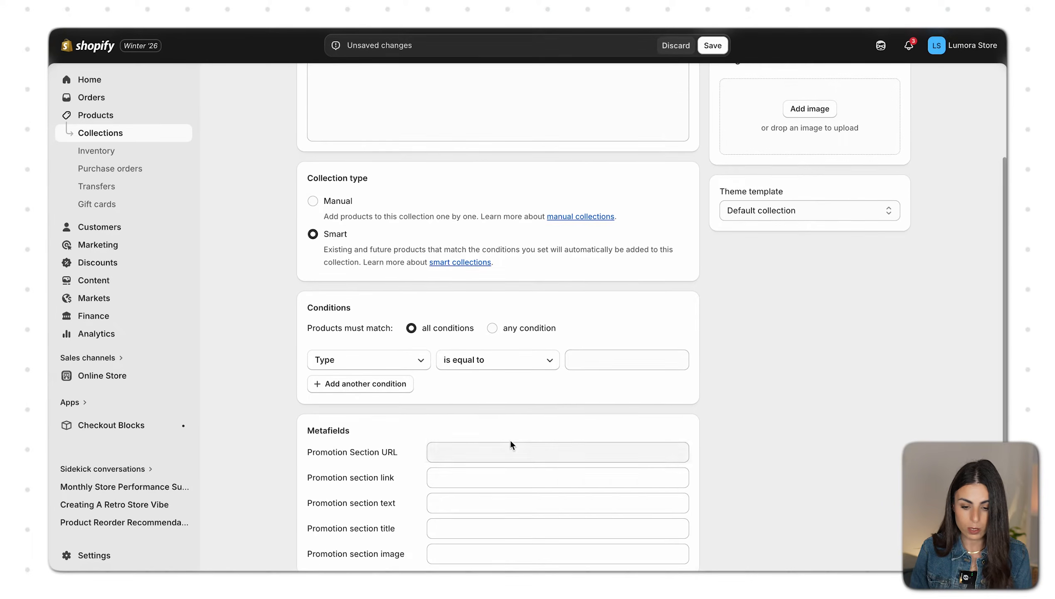
pyautogui.click(598, 358)
pyautogui.click(590, 410)
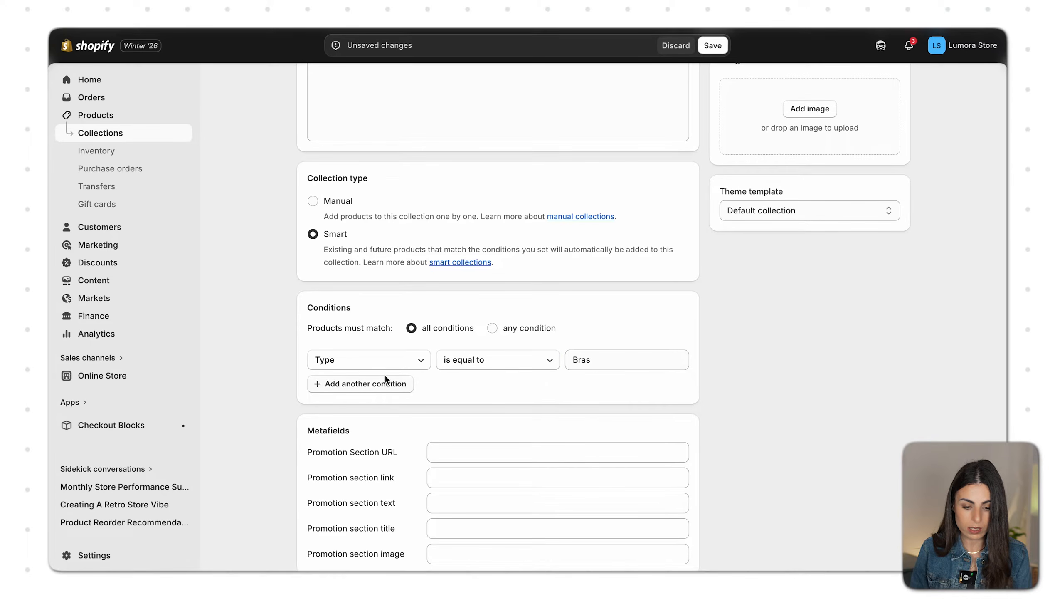
# - Add a second condition to the Clothes collection: Type "is equal to" Legging
pyautogui.click(385, 377)
pyautogui.click(383, 385)
pyautogui.click(584, 384)
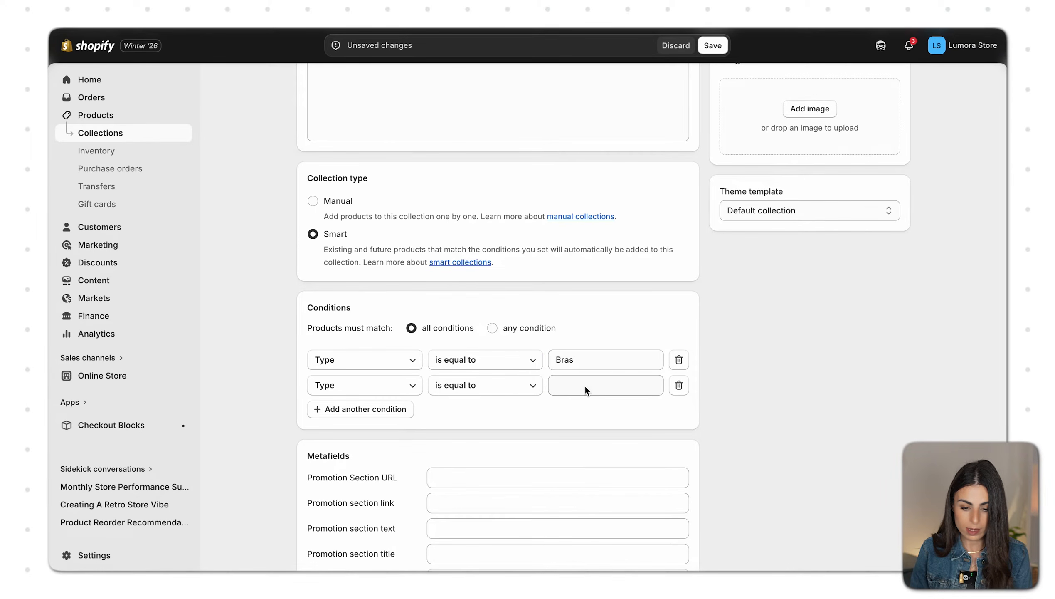
pyautogui.click(585, 385)
pyautogui.click(567, 462)
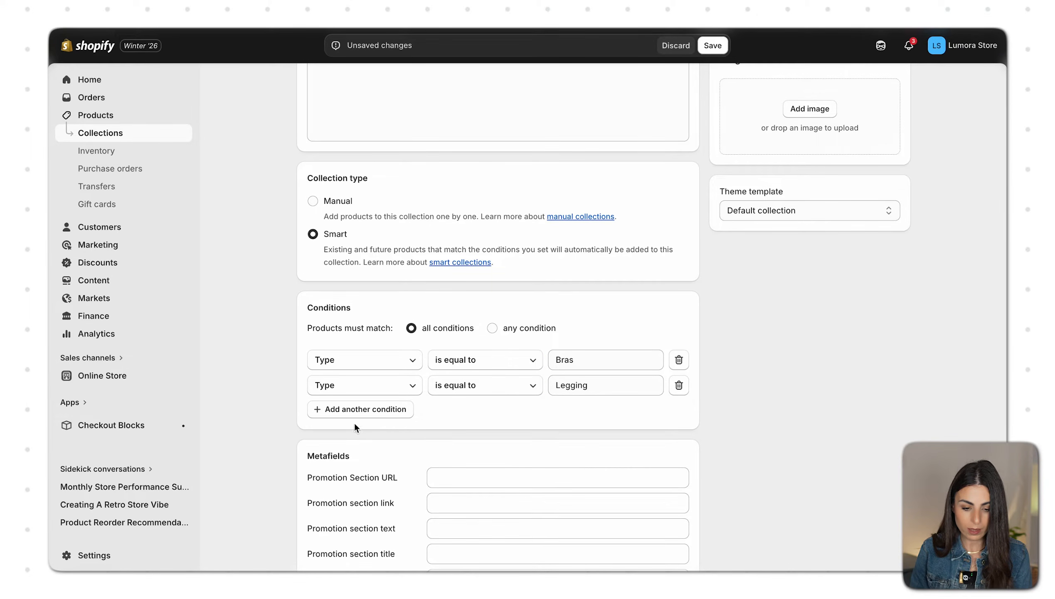
# - Add the condition Type "is equal to" Overall, and save the Clothes collection with products matching any condition
pyautogui.click(360, 413)
pyautogui.click(621, 418)
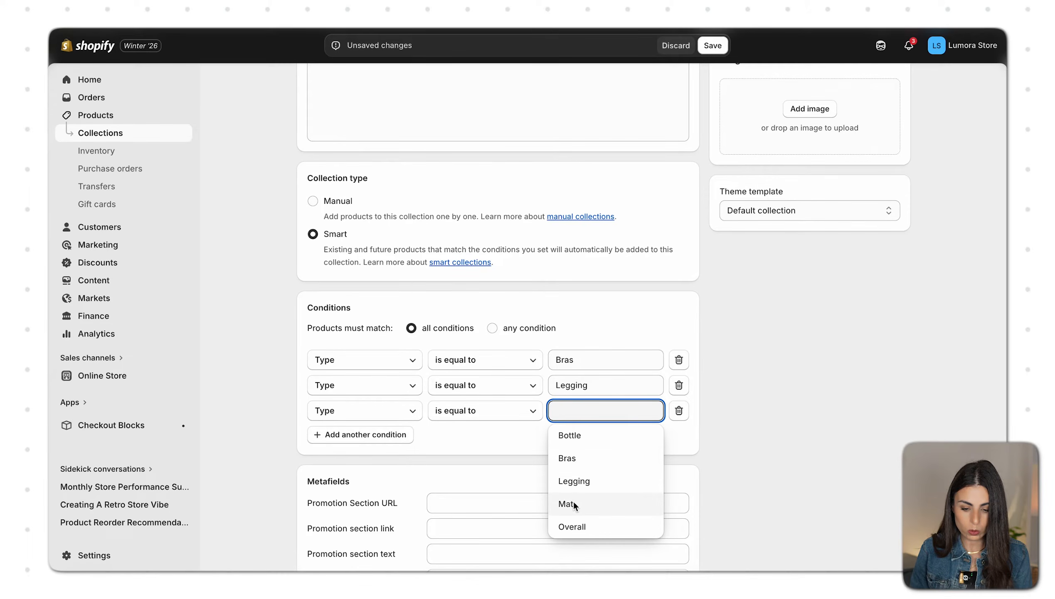
pyautogui.click(564, 526)
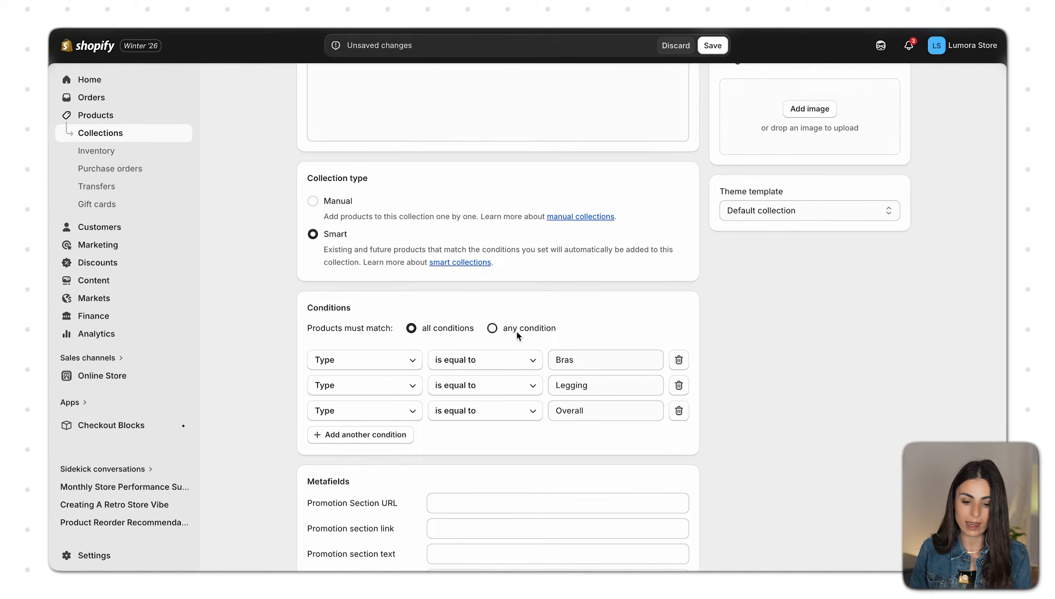
pyautogui.click(515, 330)
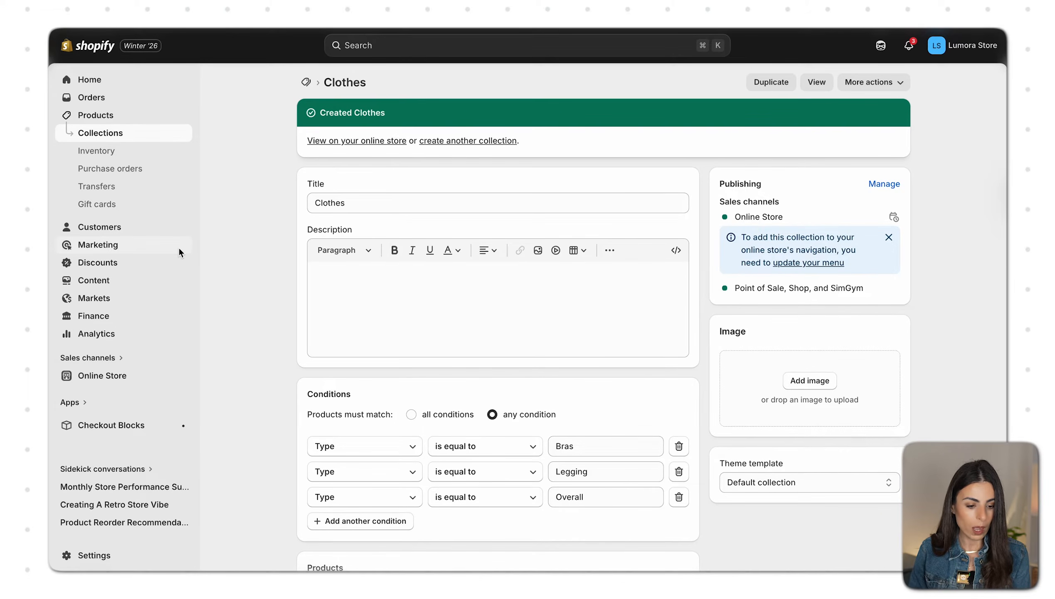
# - In the store's Main menu, link the Clothes item under Shop to the Clothes collection
pyautogui.click(113, 278)
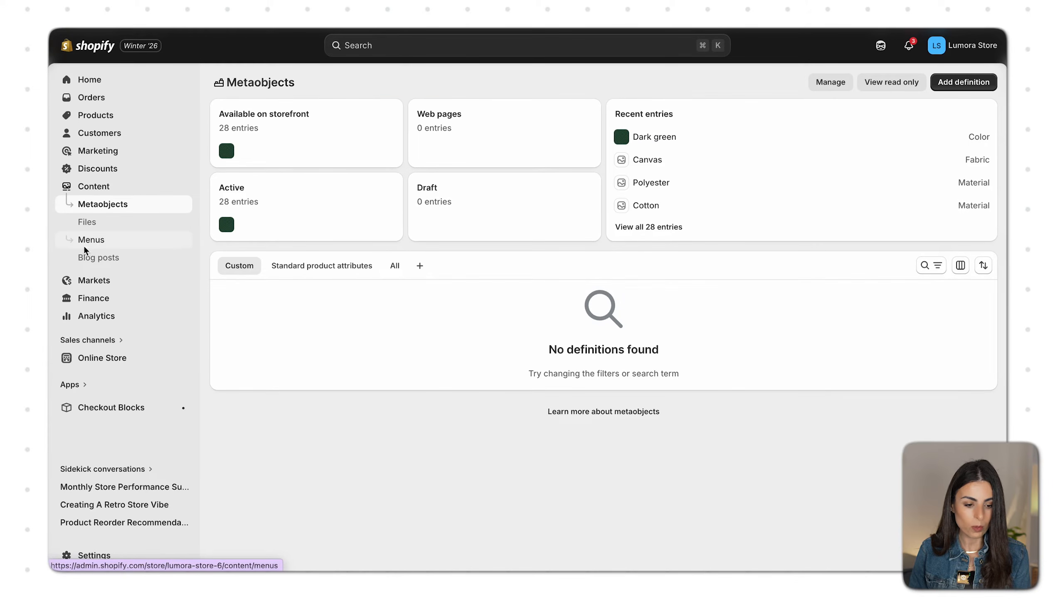
pyautogui.click(84, 247)
pyautogui.click(251, 154)
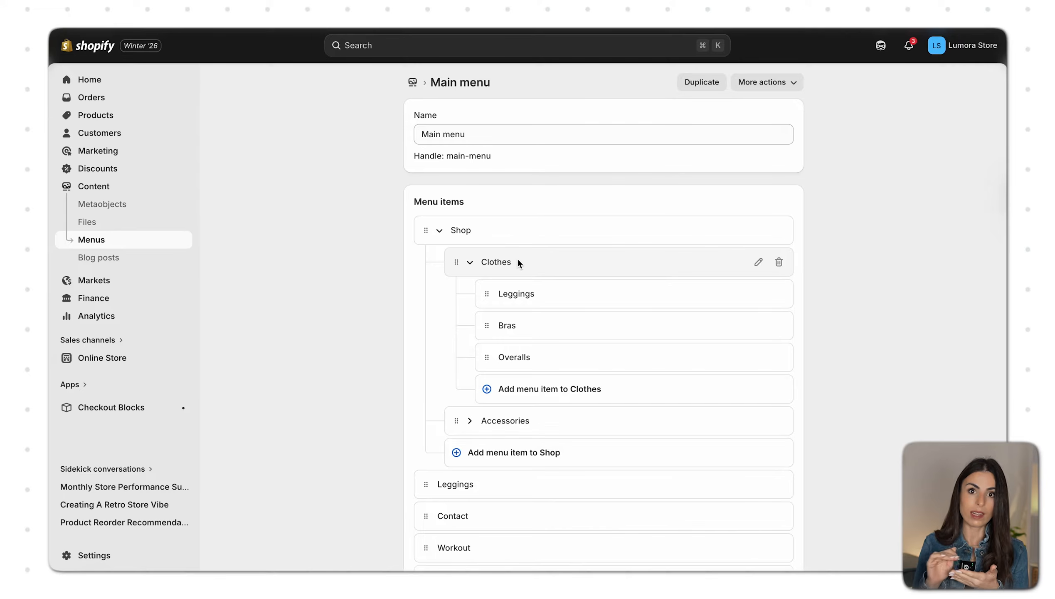
pyautogui.click(758, 262)
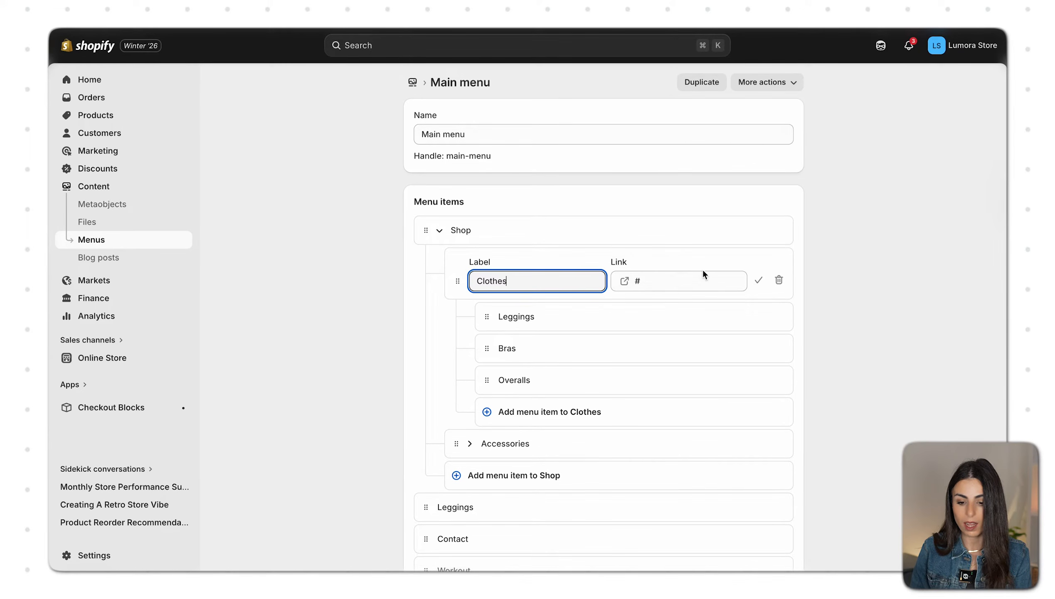
pyautogui.click(642, 280)
pyautogui.press('BackSpace')
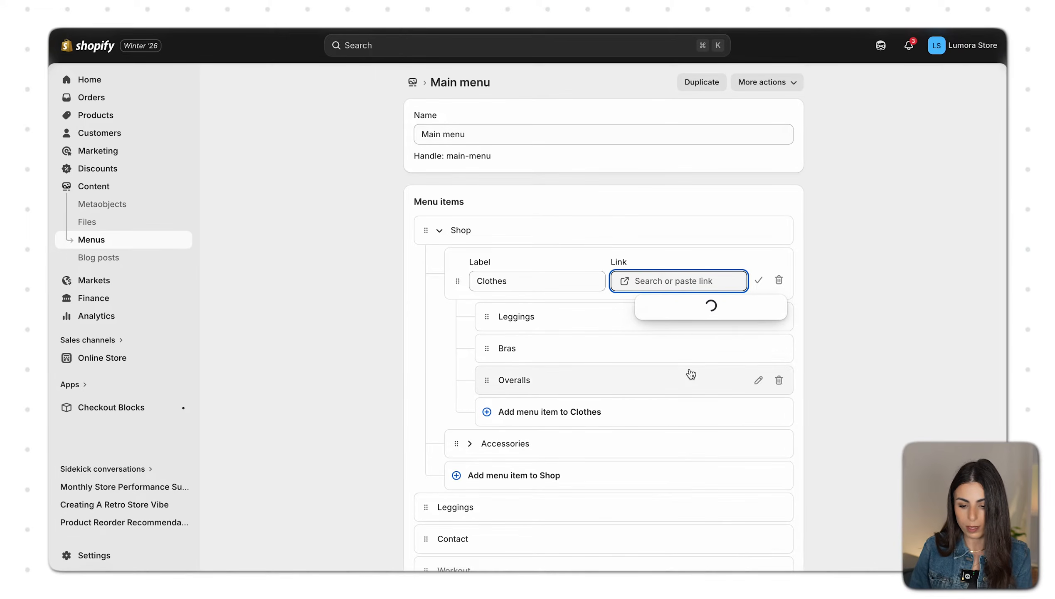
pyautogui.click(693, 380)
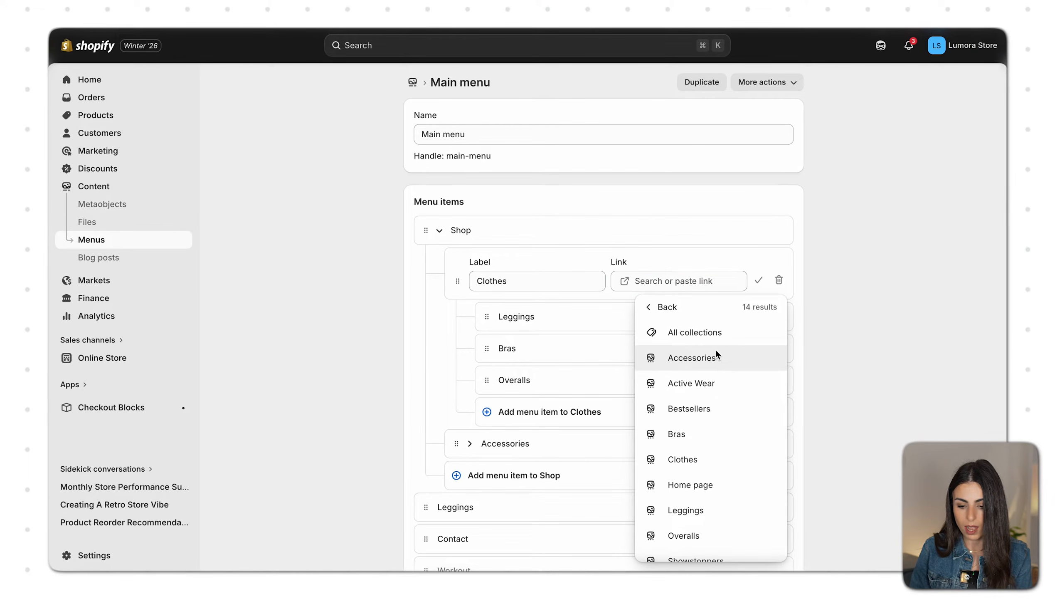
pyautogui.click(705, 467)
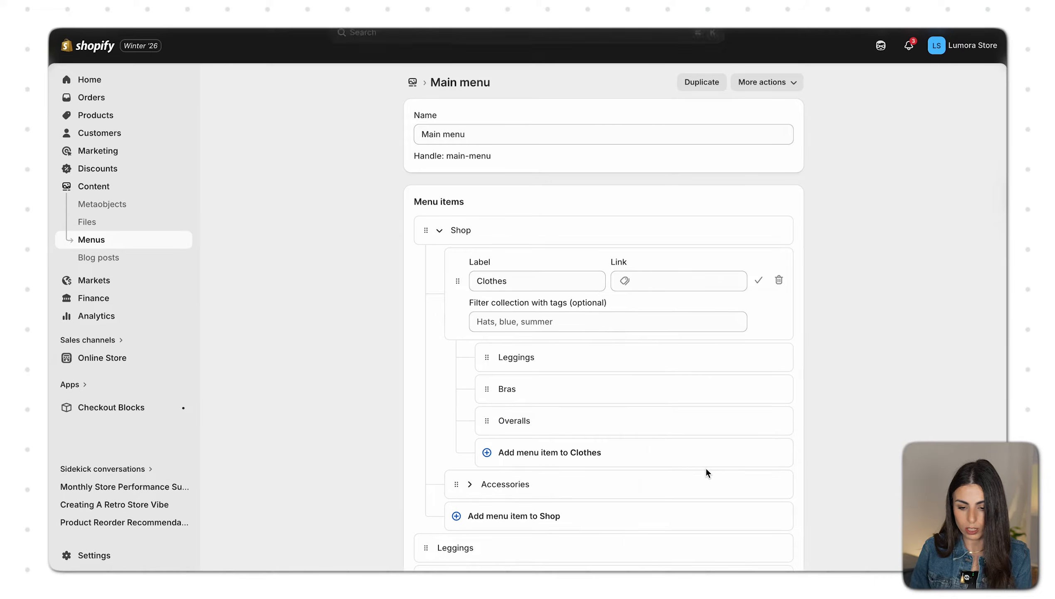
pyautogui.click(756, 287)
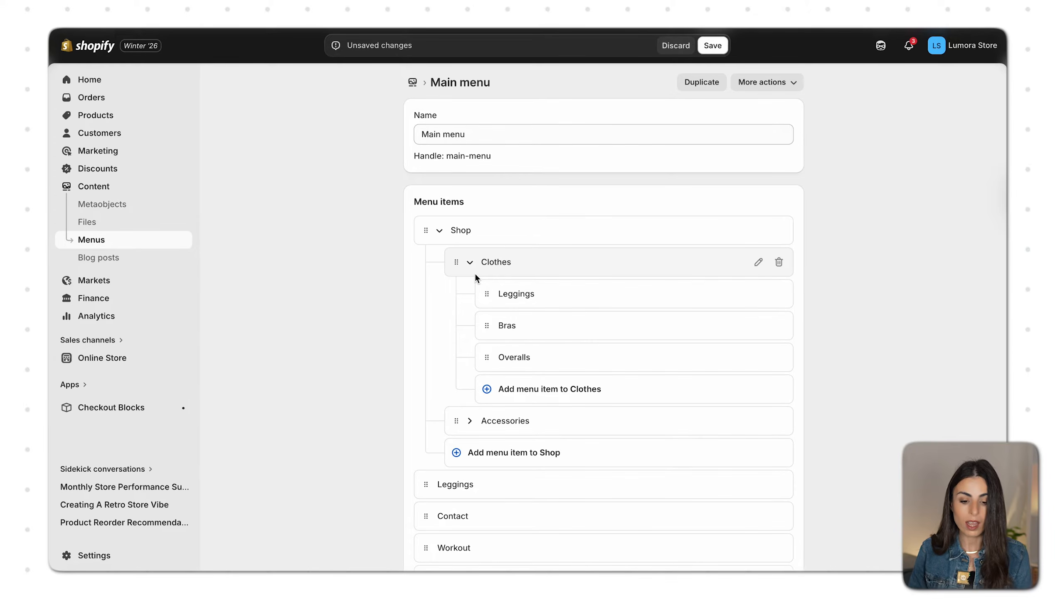
# - Collapse the Shop branch and add a top-level menu item labelled "Shop 2" with the link #
pyautogui.click(469, 262)
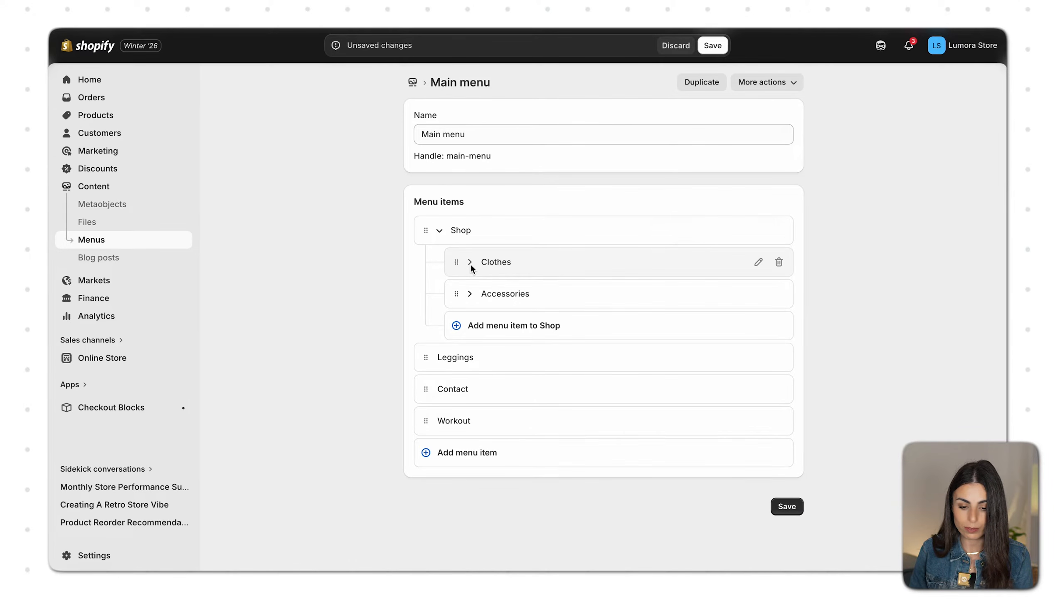
pyautogui.click(470, 263)
pyautogui.click(471, 263)
pyautogui.click(439, 230)
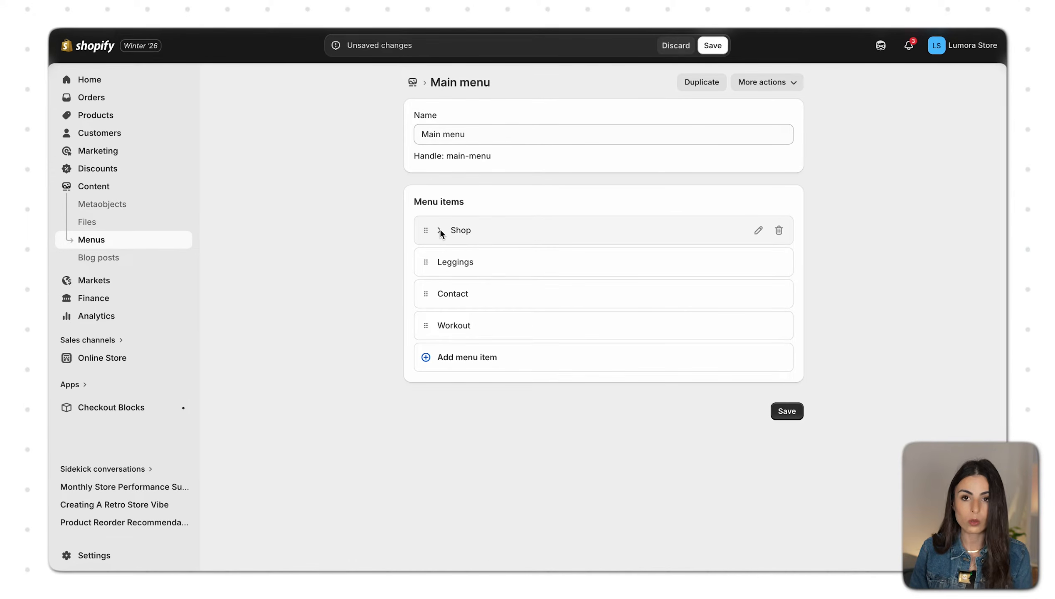
pyautogui.click(458, 364)
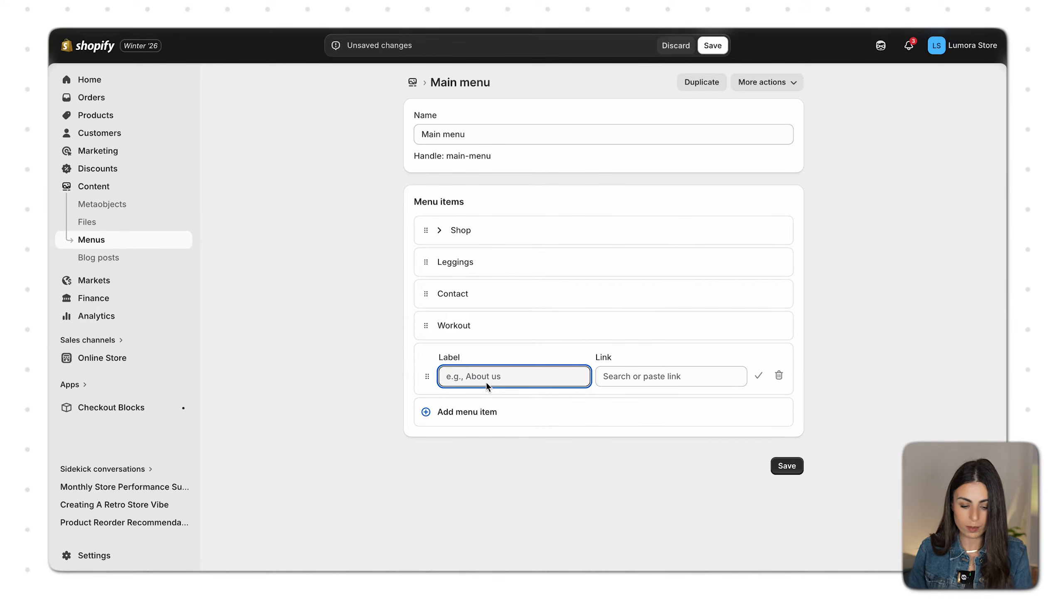
pyautogui.write('Shop')
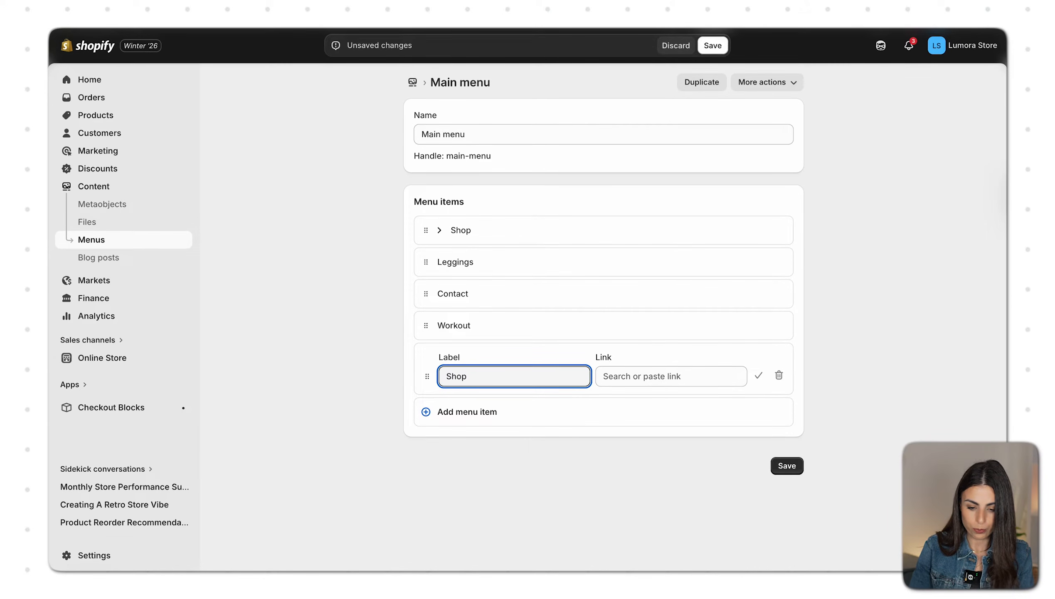
pyautogui.write(' 2')
pyautogui.click(650, 376)
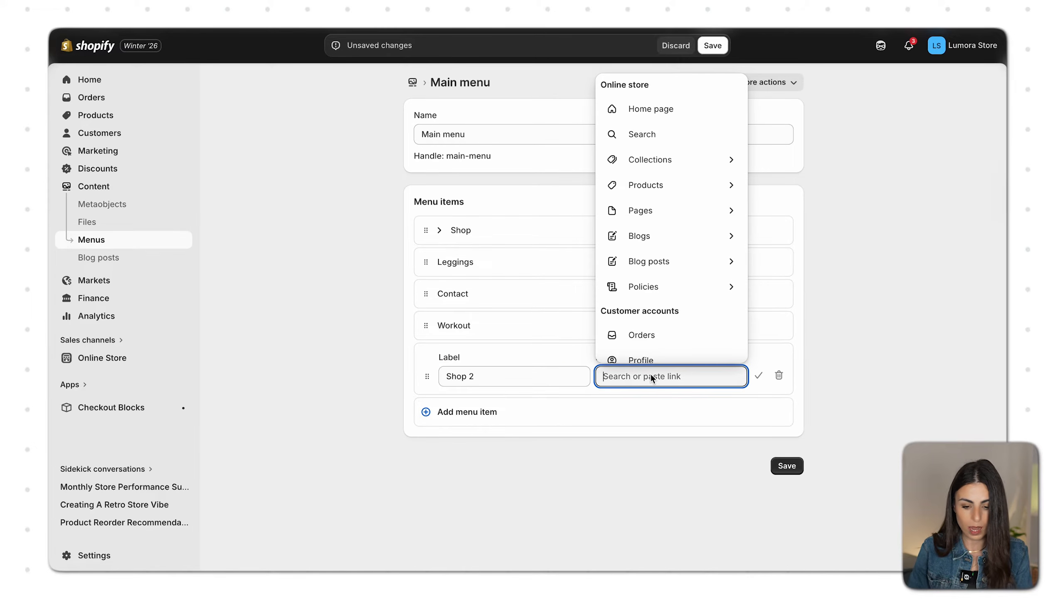
pyautogui.write('#')
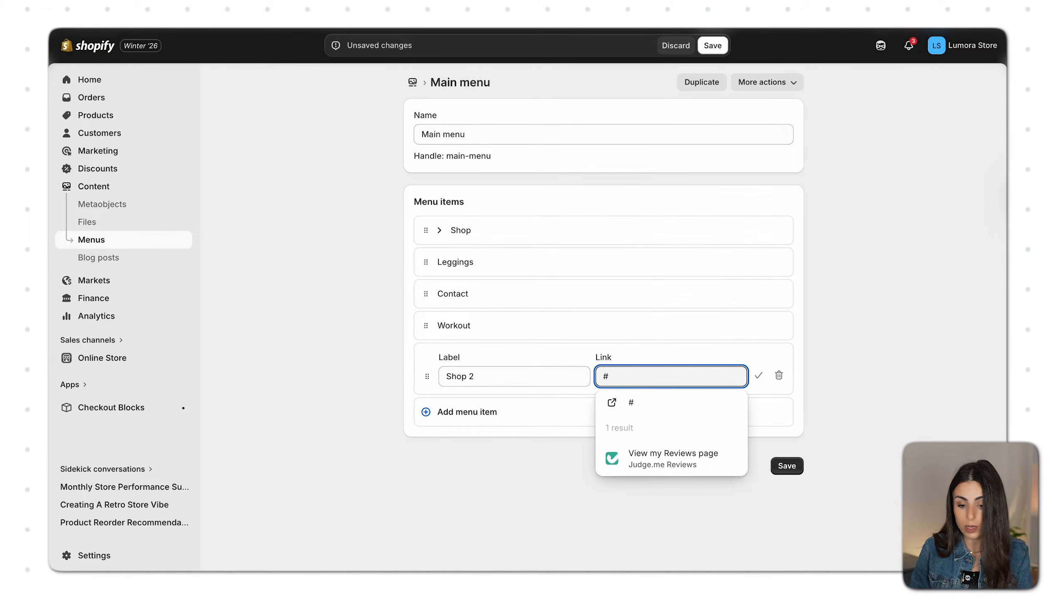
pyautogui.click(636, 402)
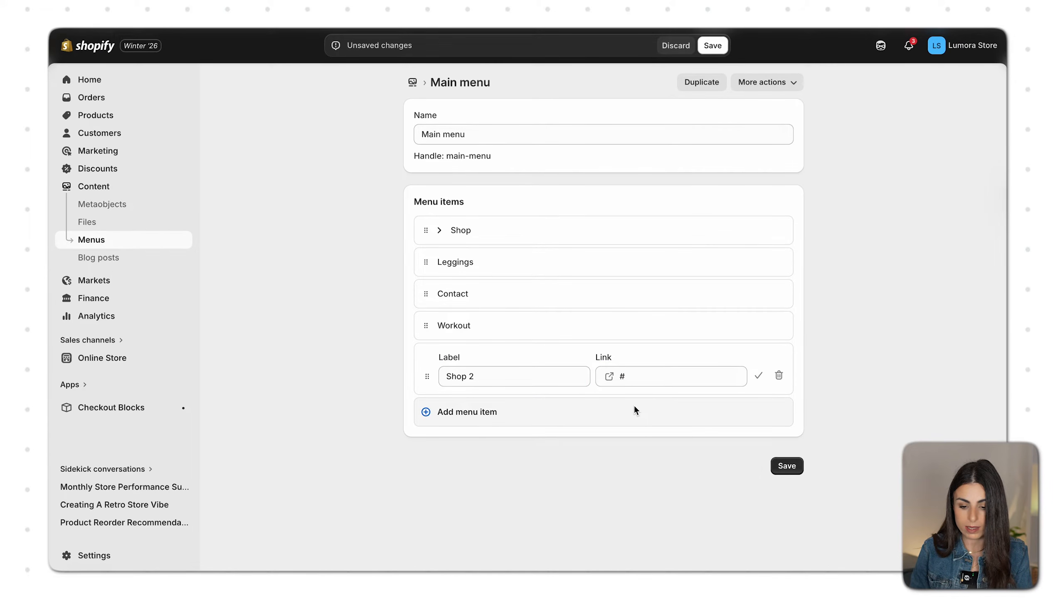
pyautogui.click(759, 375)
# - Add a menu item linked to the Clothes collection and nest it under Shop 2
pyautogui.click(480, 388)
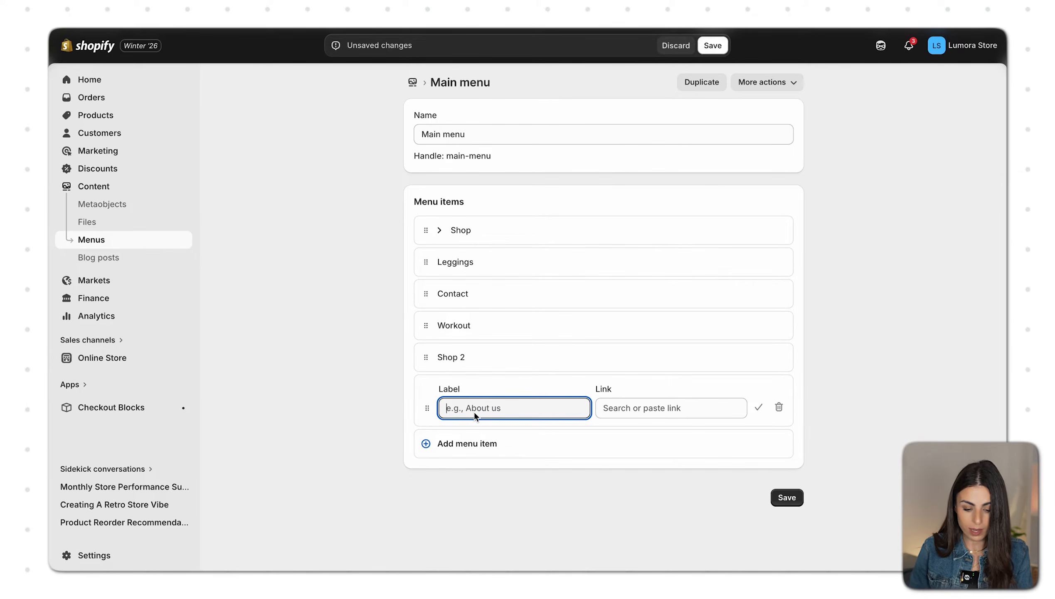
pyautogui.write('Cloth')
pyautogui.press('BackSpace')
pyautogui.press('BackSpace')
pyautogui.press('BackSpace')
pyautogui.press('BackSpace')
pyautogui.press('BackSpace')
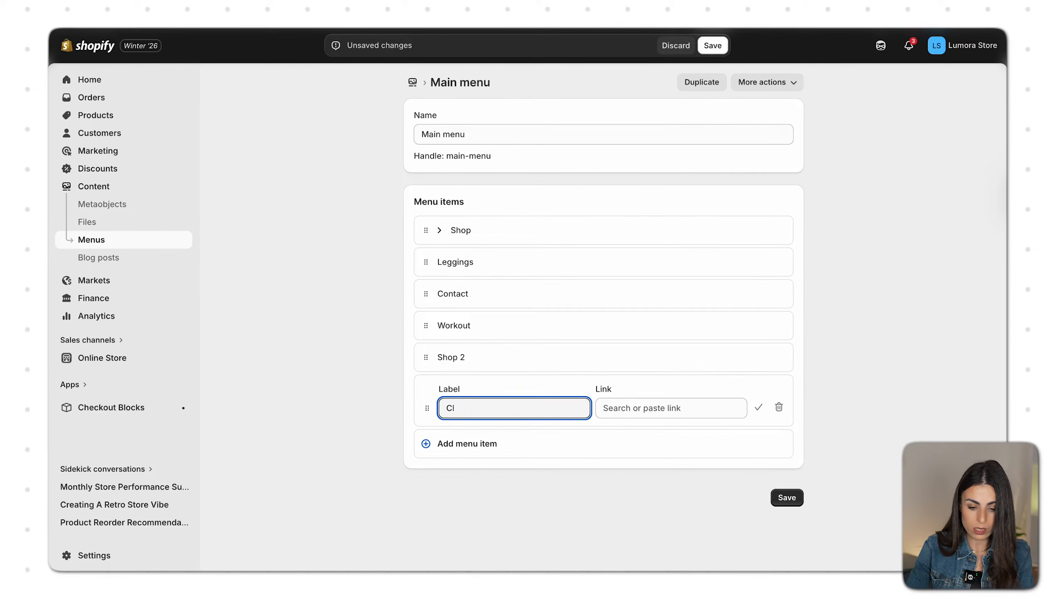
pyautogui.click(651, 408)
pyautogui.write('cloth')
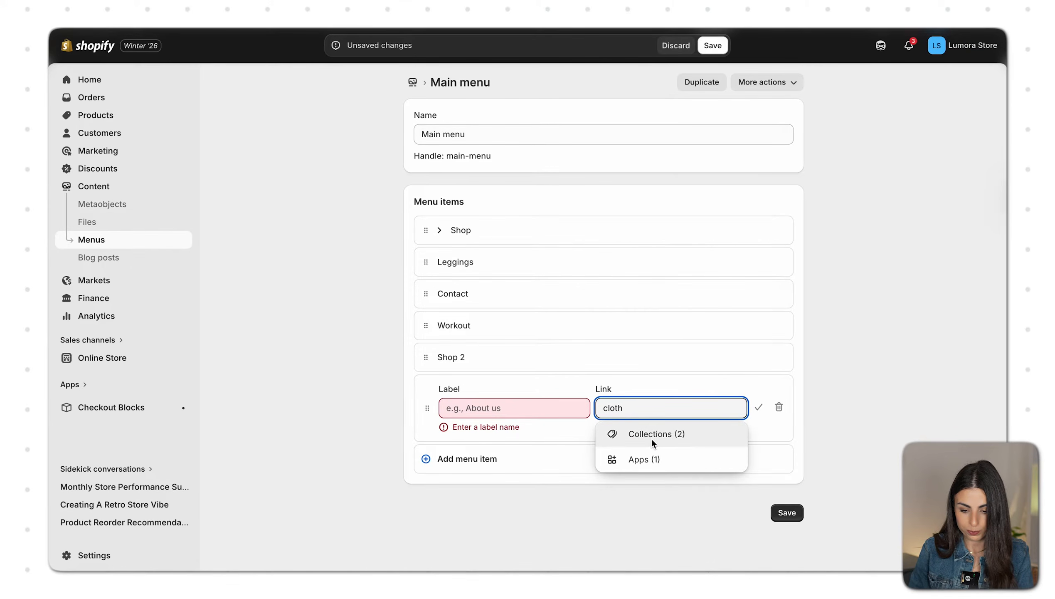
pyautogui.click(652, 439)
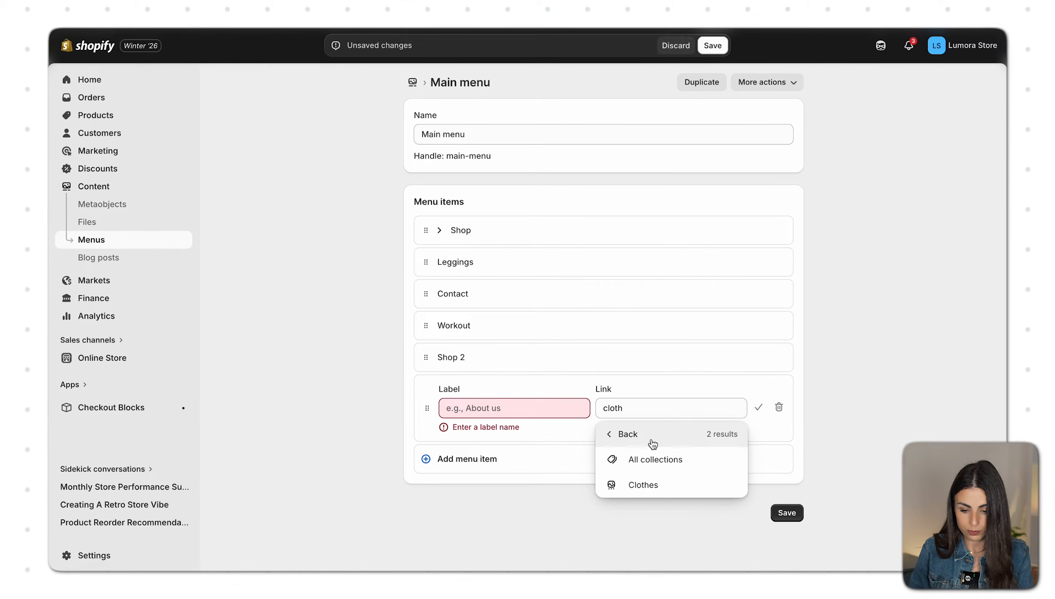
pyautogui.click(627, 484)
pyautogui.click(758, 407)
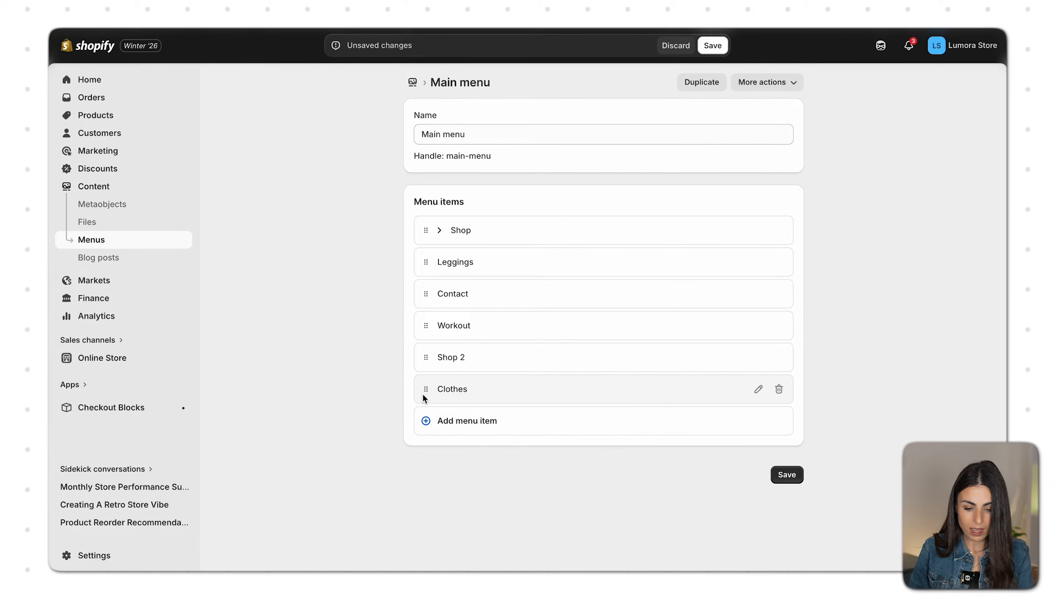
pyautogui.moveTo(423, 398); pyautogui.dragTo(463, 382)
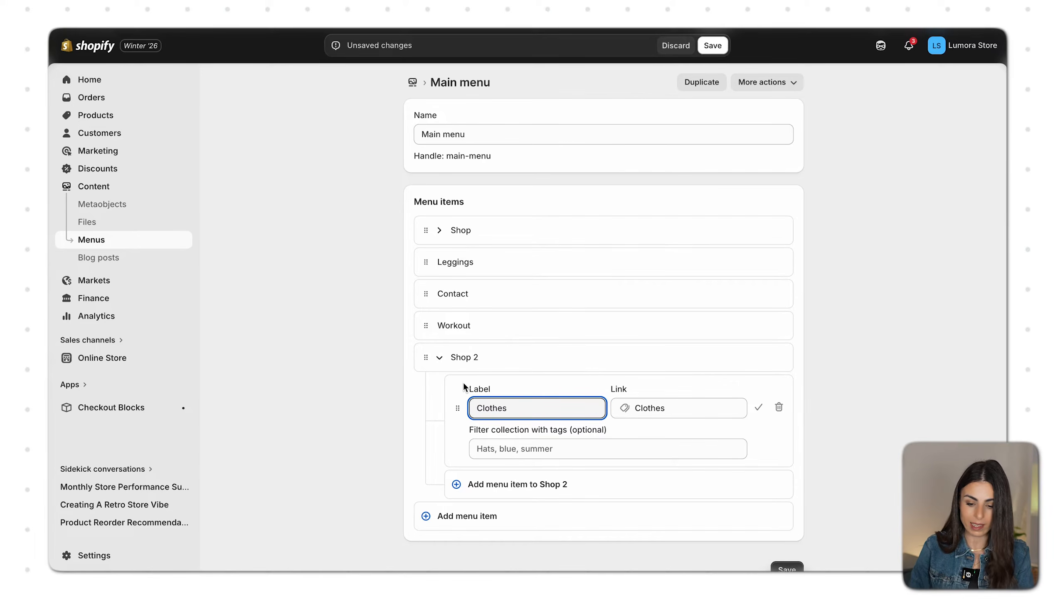
pyautogui.click(758, 407)
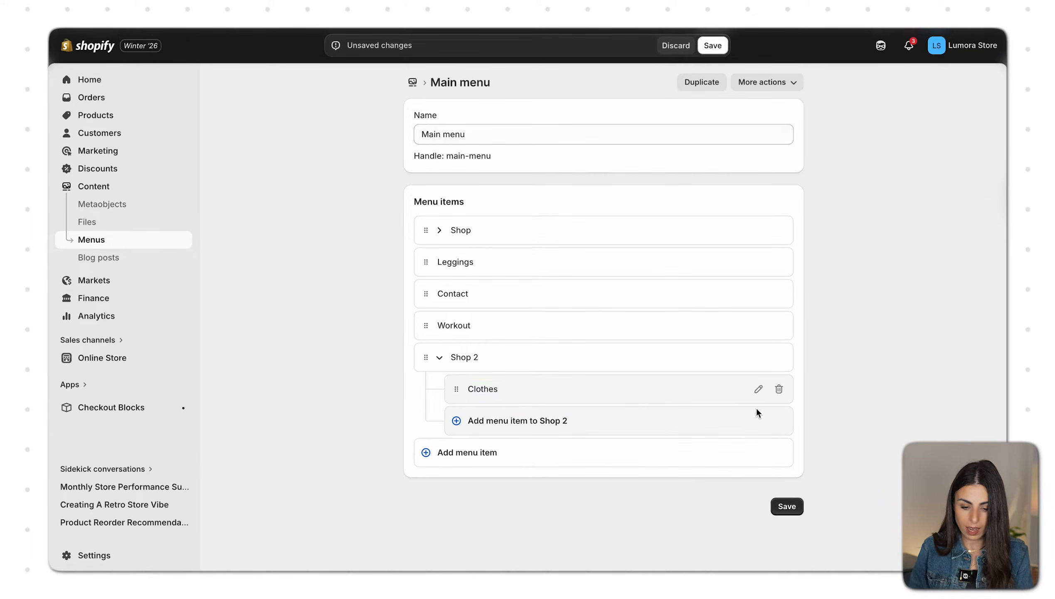
# - Add a menu item linked to the Leggings collection under Shop 2 and nest it inside that branch's Clothes item
pyautogui.click(456, 421)
pyautogui.click(635, 440)
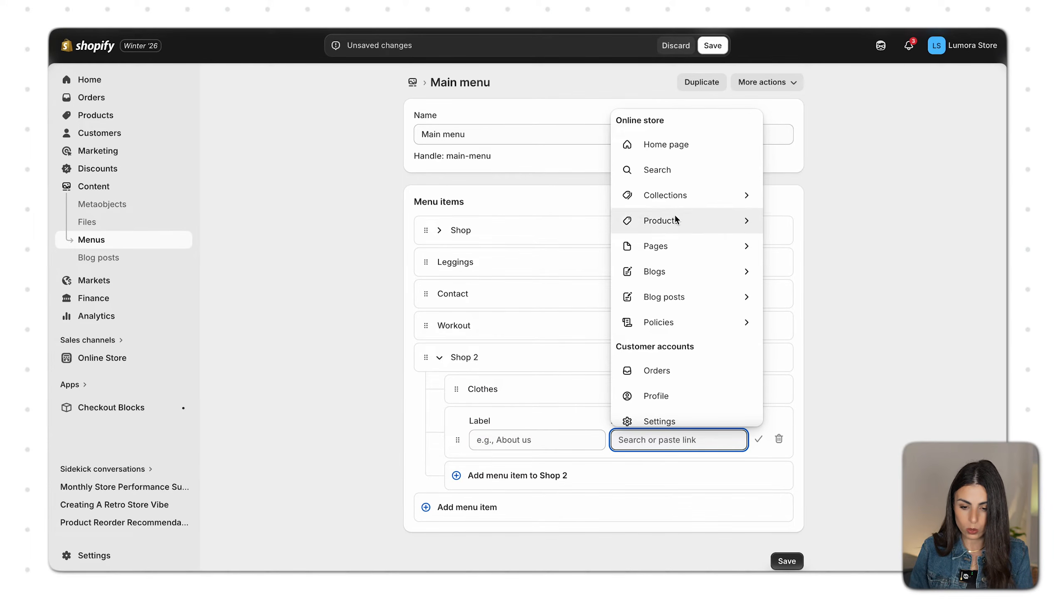
pyautogui.click(689, 195)
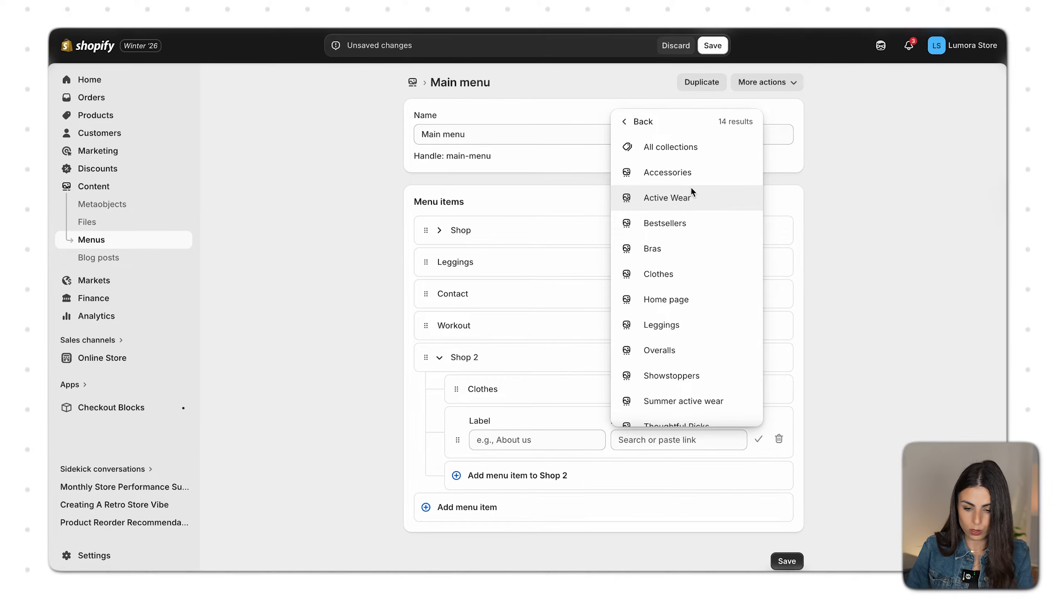
pyautogui.click(670, 324)
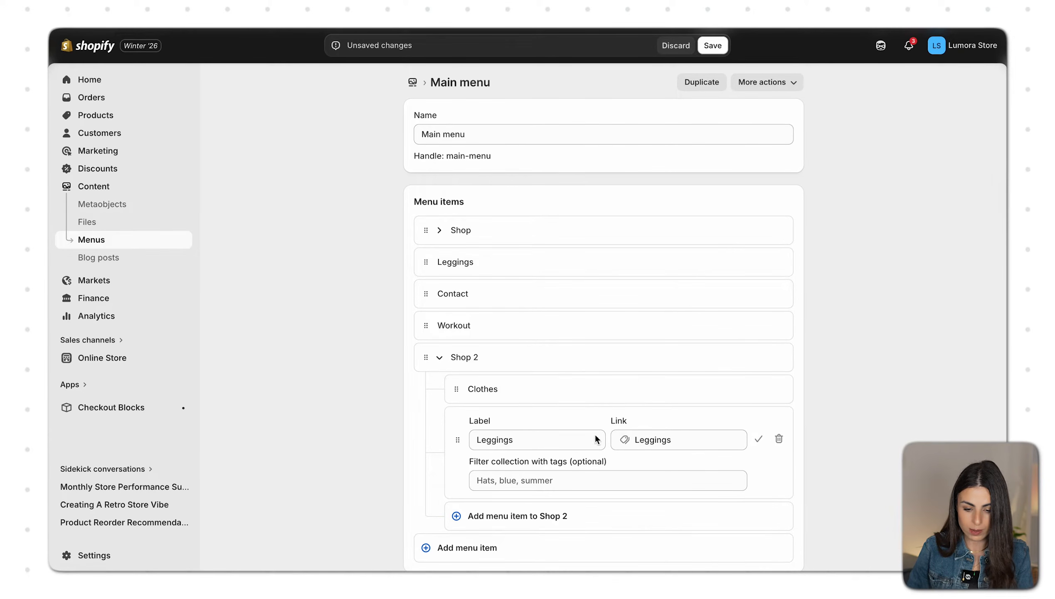
pyautogui.click(759, 438)
pyautogui.moveTo(459, 419); pyautogui.dragTo(492, 416)
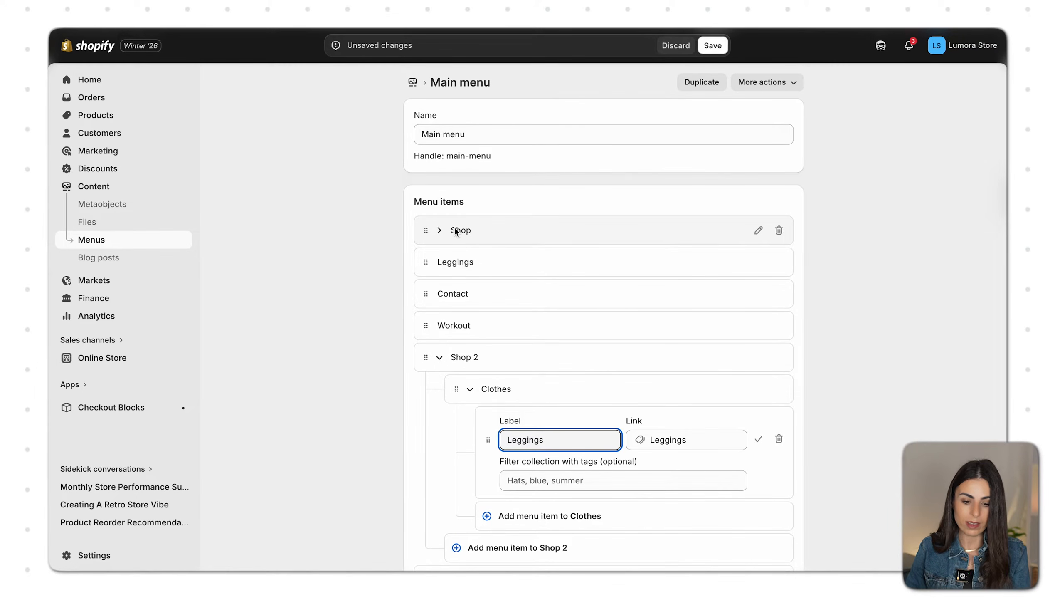
pyautogui.click(438, 231)
pyautogui.click(468, 263)
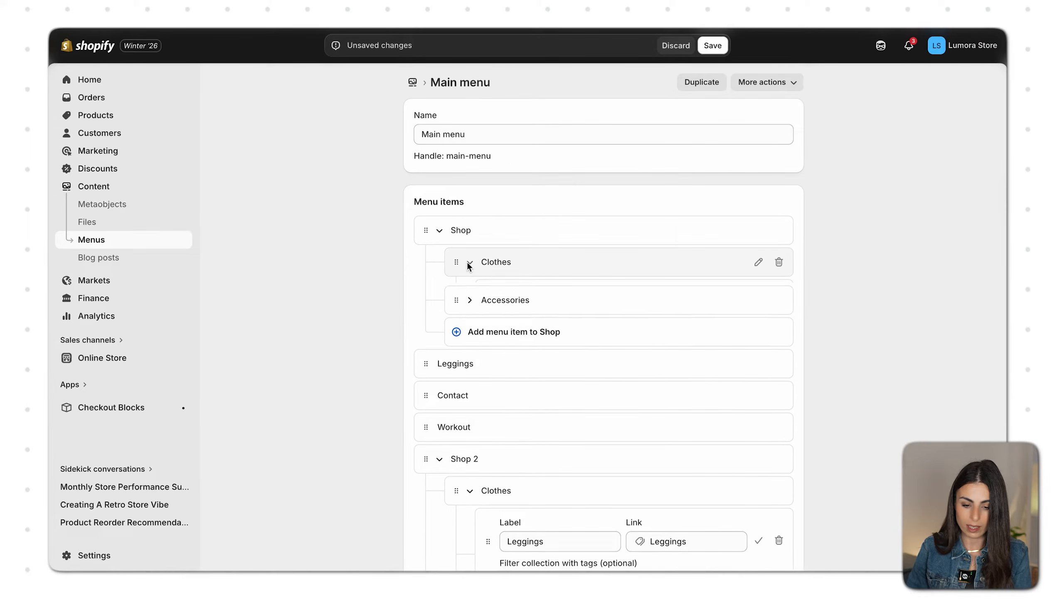
pyautogui.scroll(-6, 469, 268)
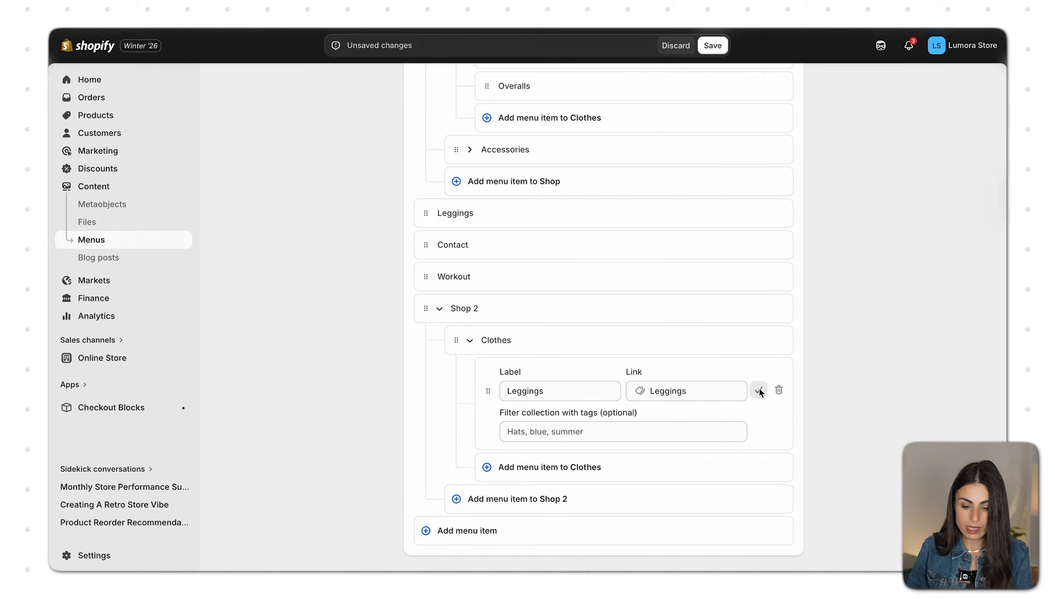
pyautogui.click(759, 391)
# - Add a menu item linked to the Bras collection inside the Clothes item of Shop 2
pyautogui.click(512, 454)
pyautogui.click(696, 476)
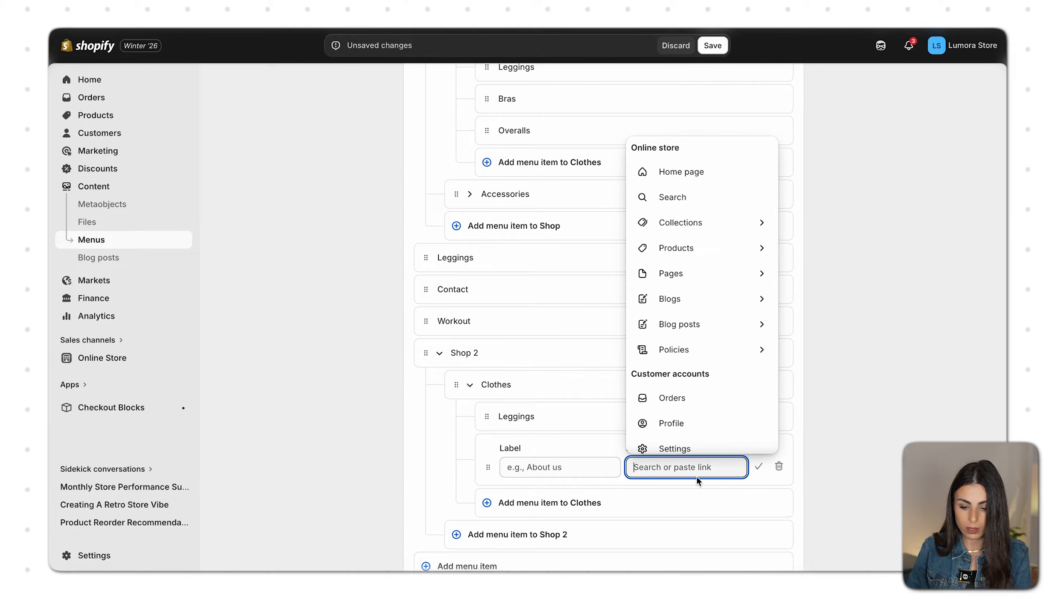
pyautogui.write('brad')
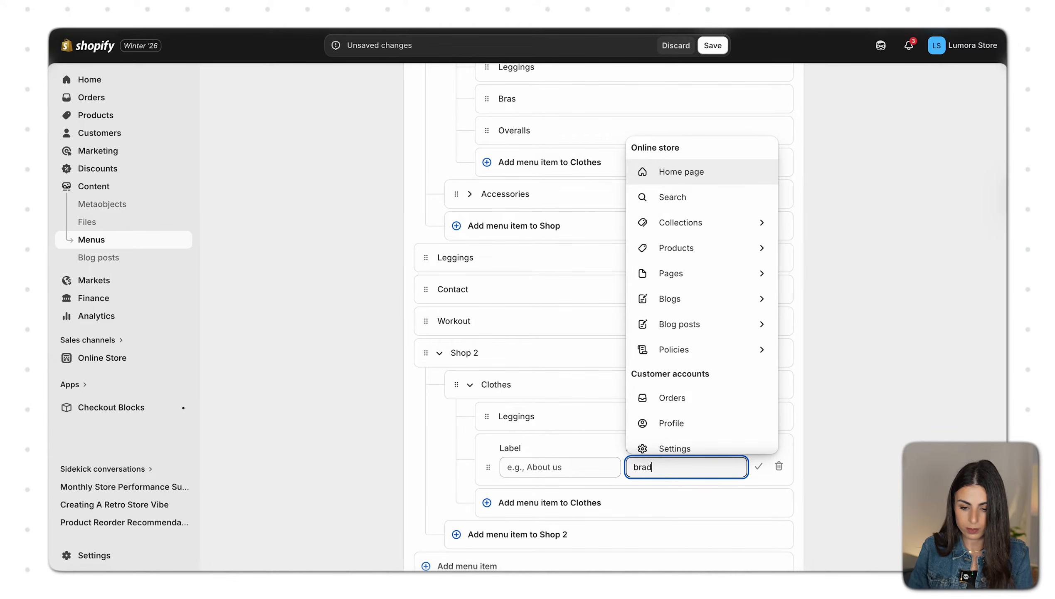
pyautogui.press('BackSpace')
pyautogui.write('s')
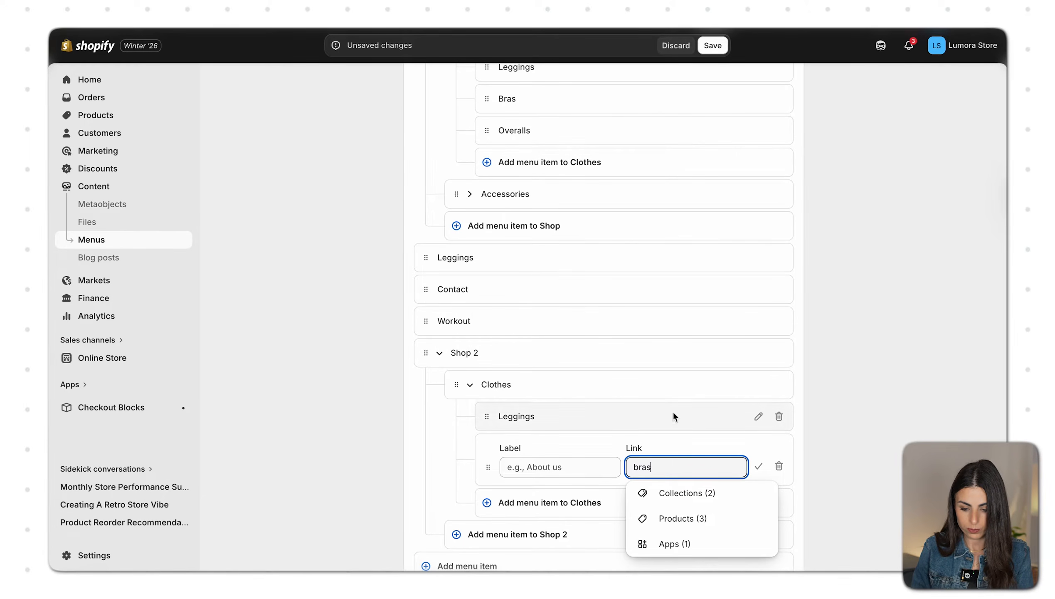
pyautogui.click(676, 492)
pyautogui.click(653, 542)
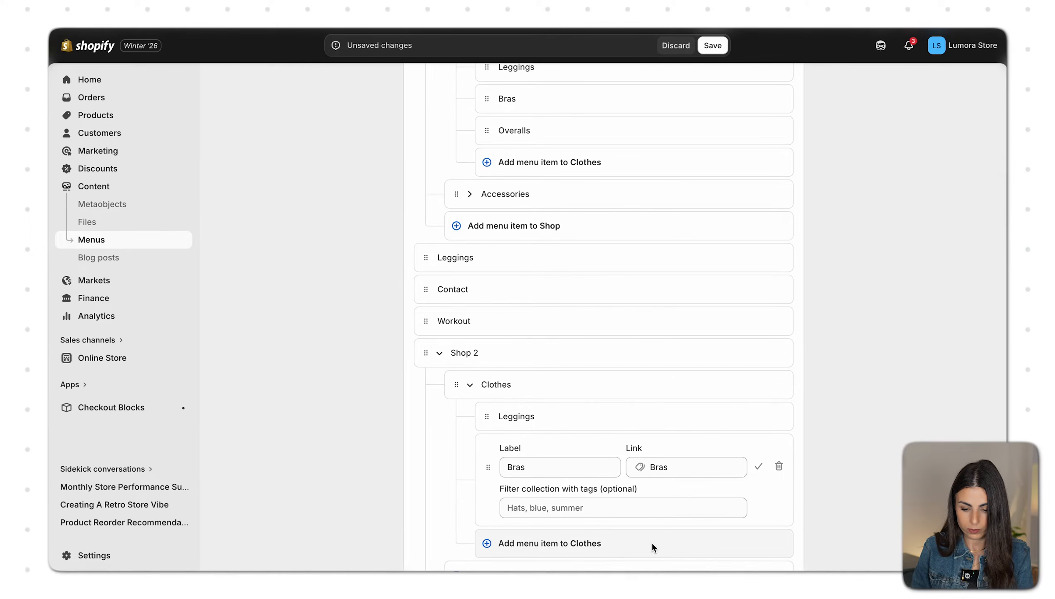
pyautogui.click(758, 466)
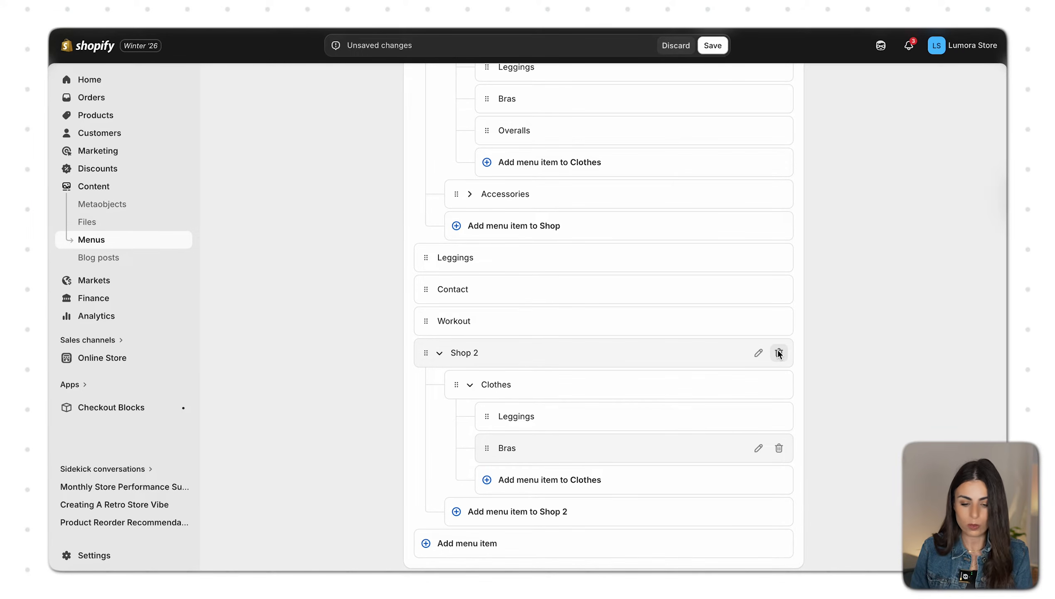
# - Remove the Shop 2 menu item with everything nested under it and save the main menu
pyautogui.click(779, 353)
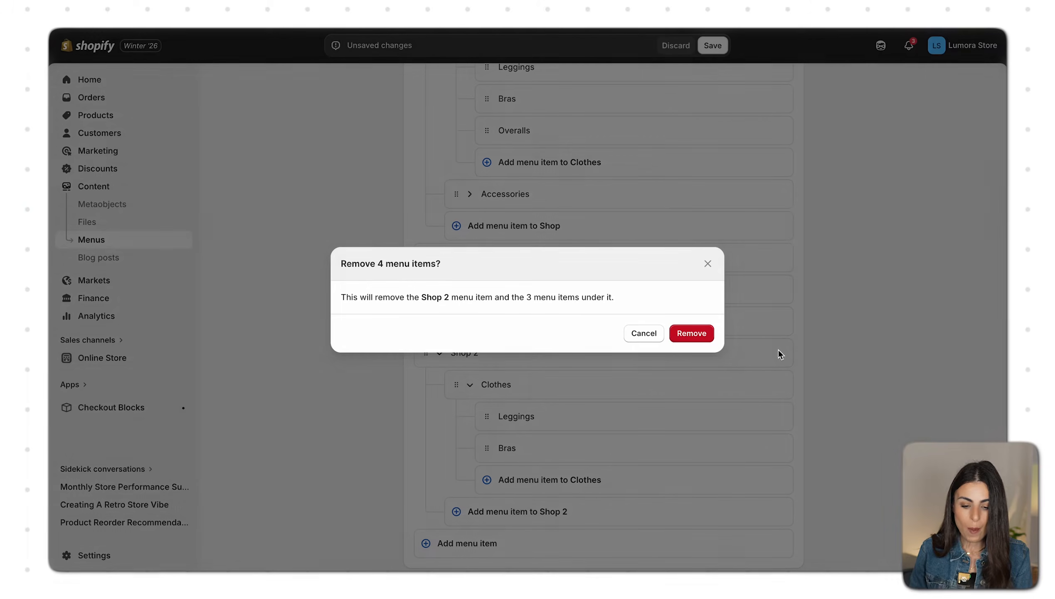
pyautogui.click(695, 332)
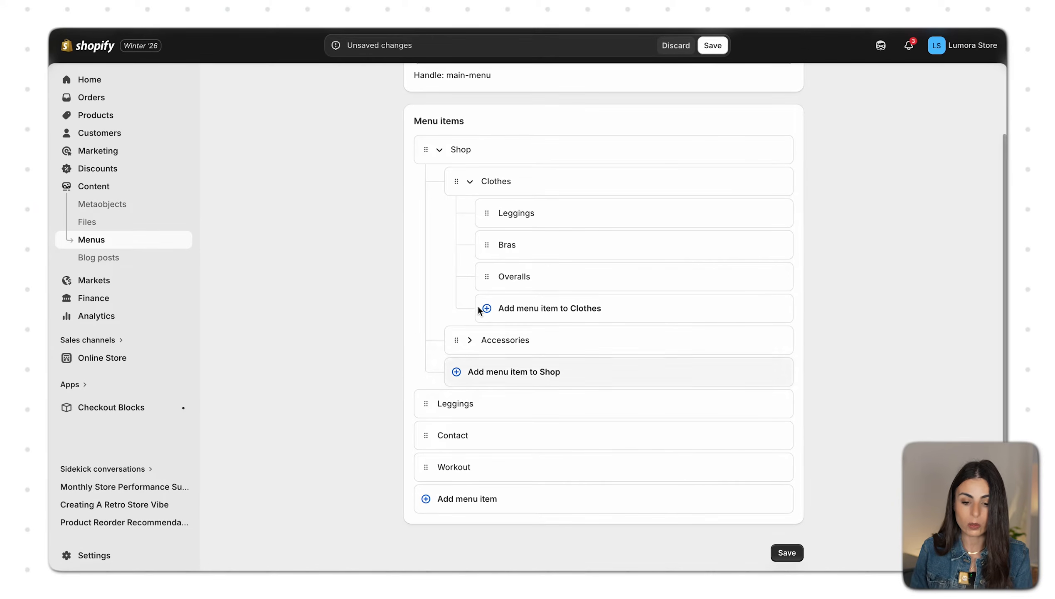
pyautogui.click(712, 46)
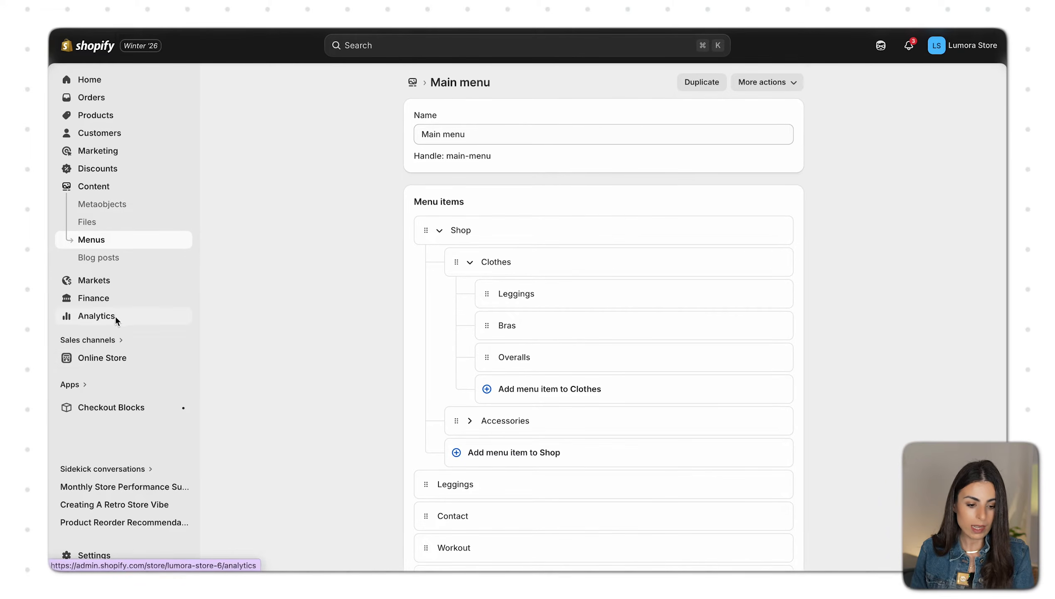
# - Open the online store's theme editor and preview the Clothes collection page through the store's Shop menu
pyautogui.click(108, 358)
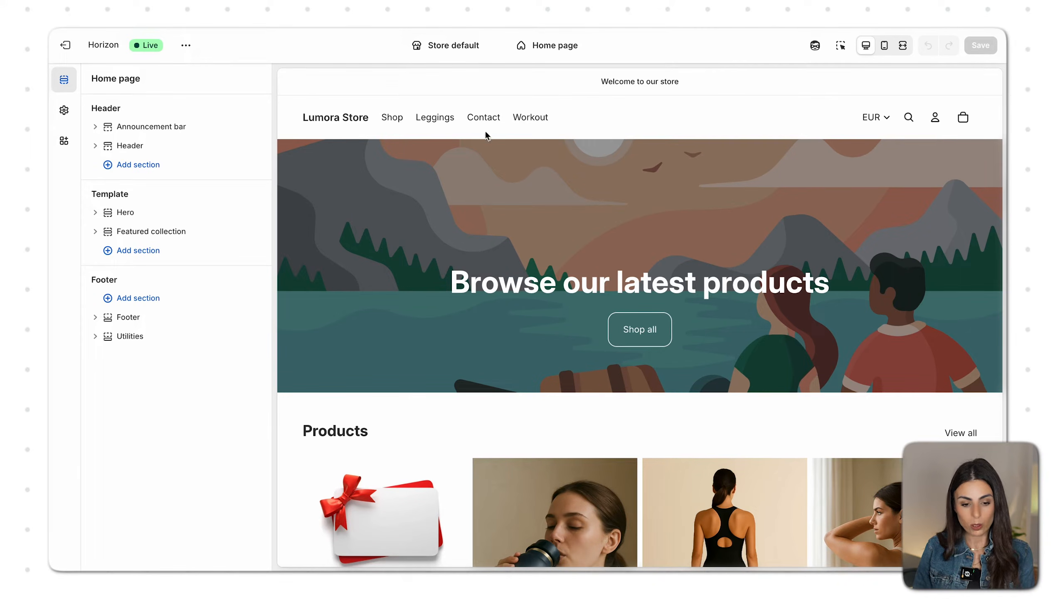
pyautogui.moveTo(402, 121)
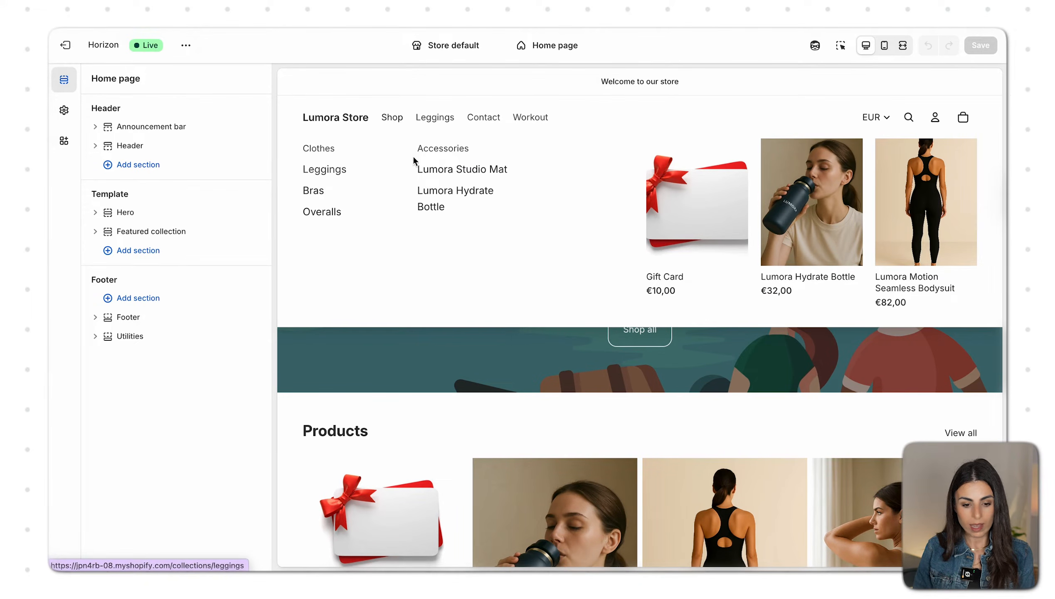
pyautogui.click(316, 149)
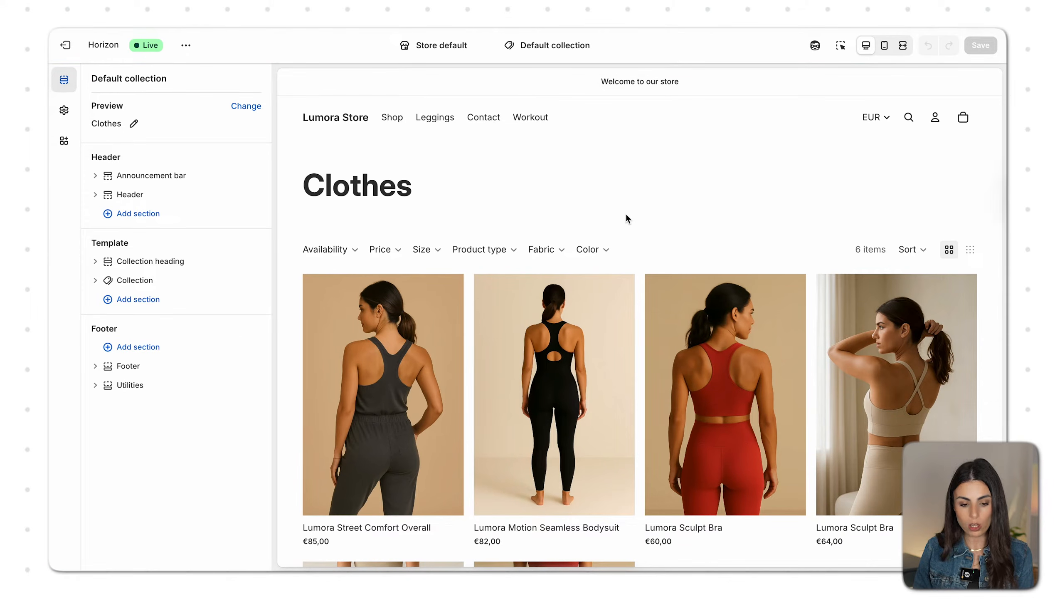
pyautogui.scroll(-5, 728, 259)
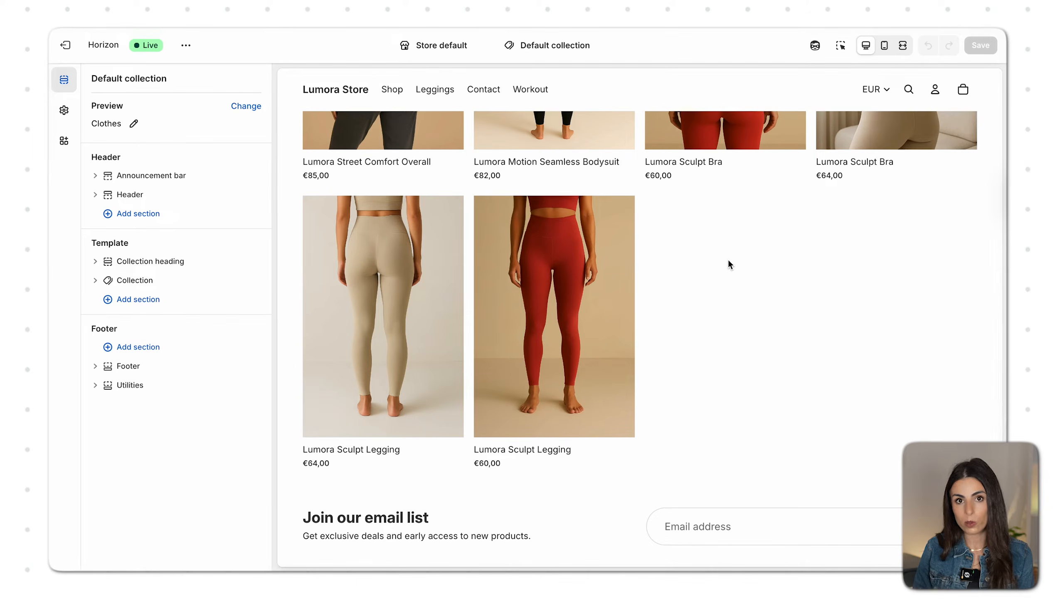
# - Preview the Leggings collection page from the Shop menu and return to the Clothes collection page
pyautogui.moveTo(379, 90)
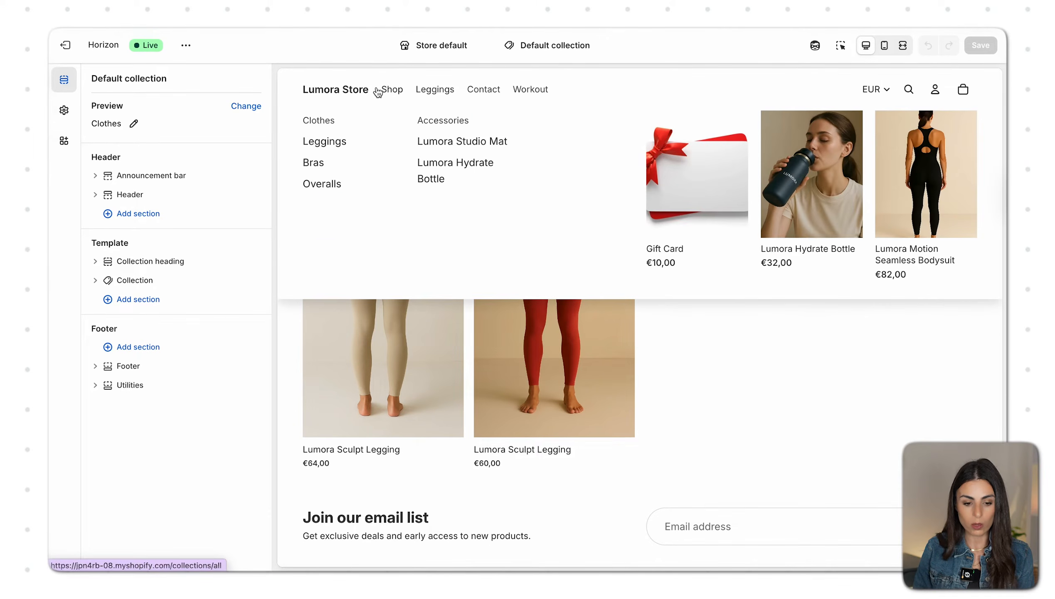
pyautogui.click(315, 141)
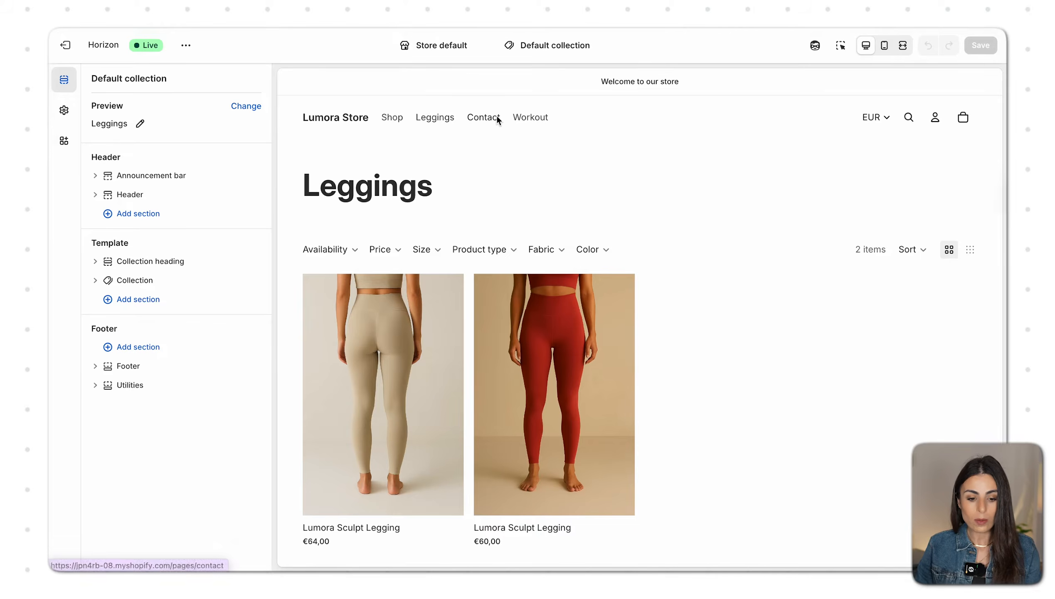
pyautogui.moveTo(402, 114)
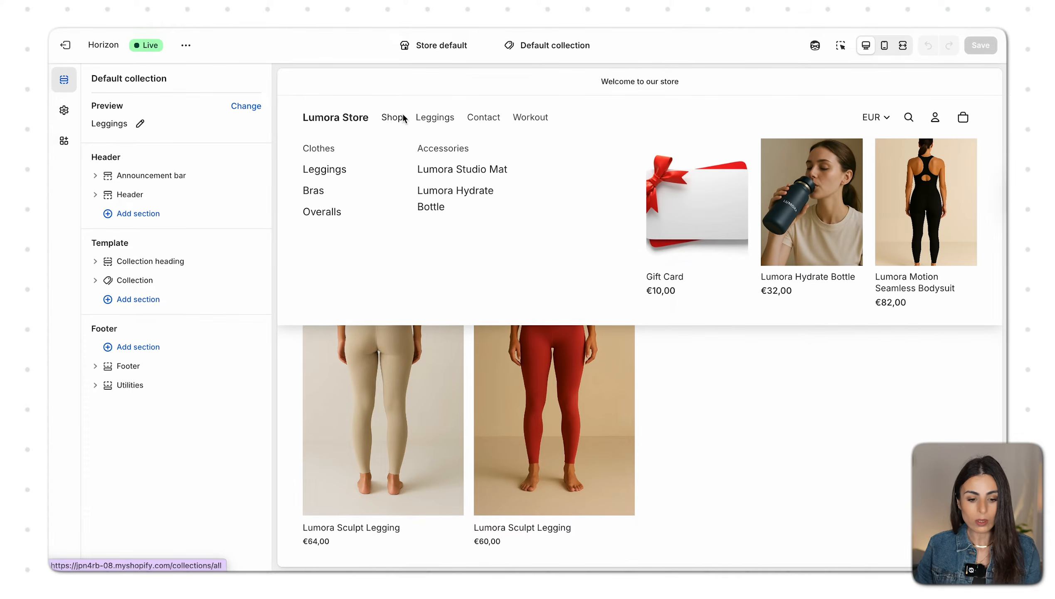
pyautogui.click(325, 148)
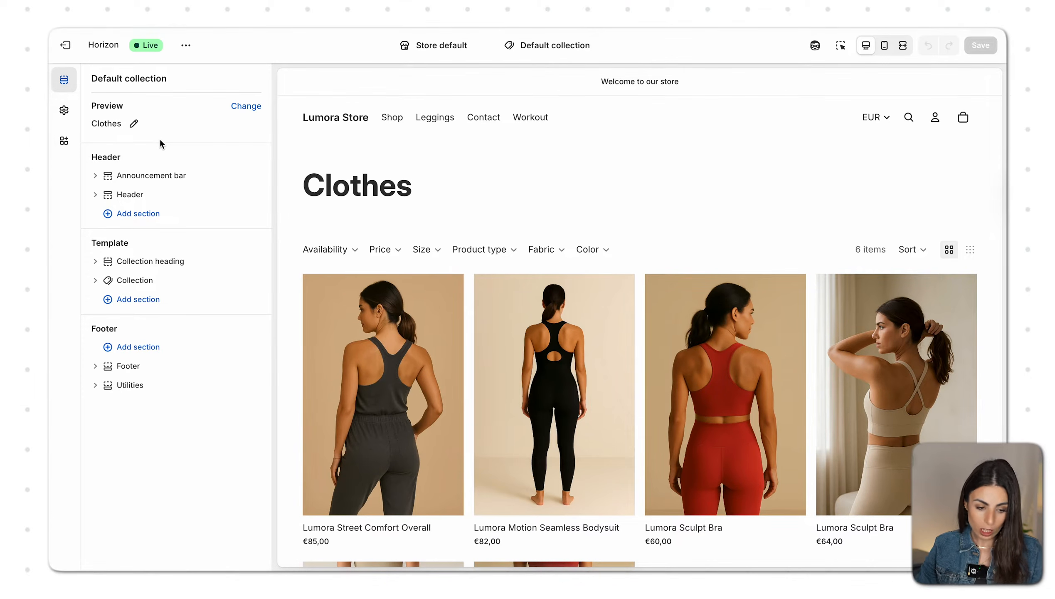
# - Expand the Collection heading section of the Default collection template and open its settings
pyautogui.moveTo(511, 340)
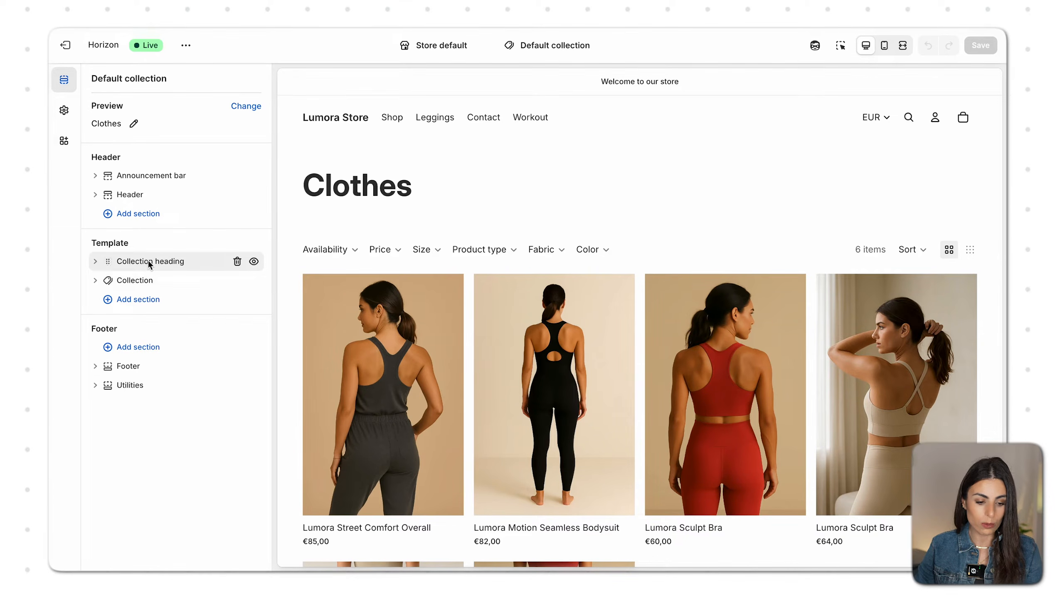
pyautogui.click(95, 260)
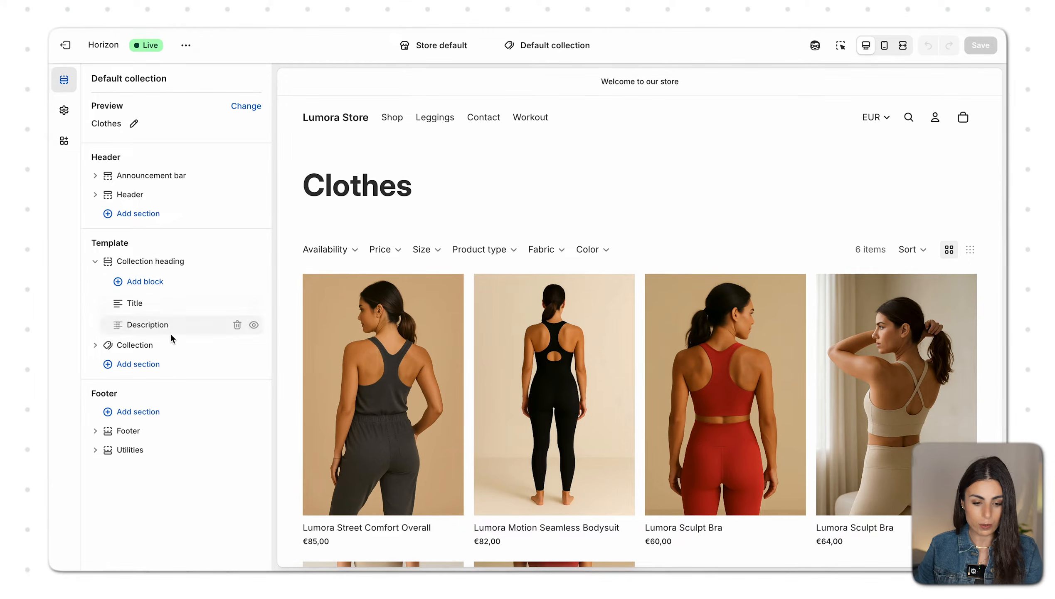
pyautogui.moveTo(193, 317)
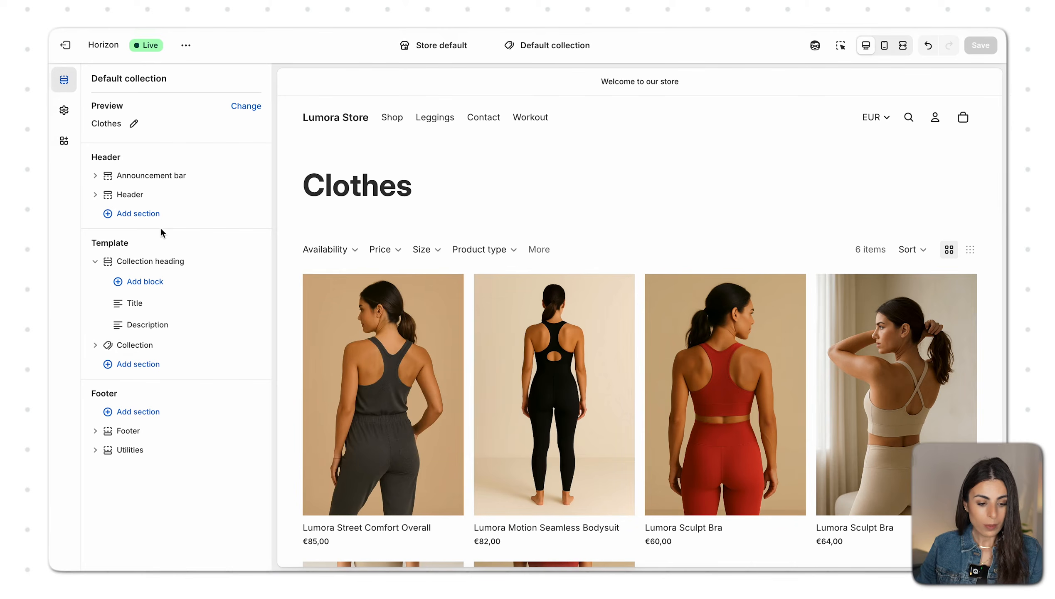
pyautogui.click(148, 261)
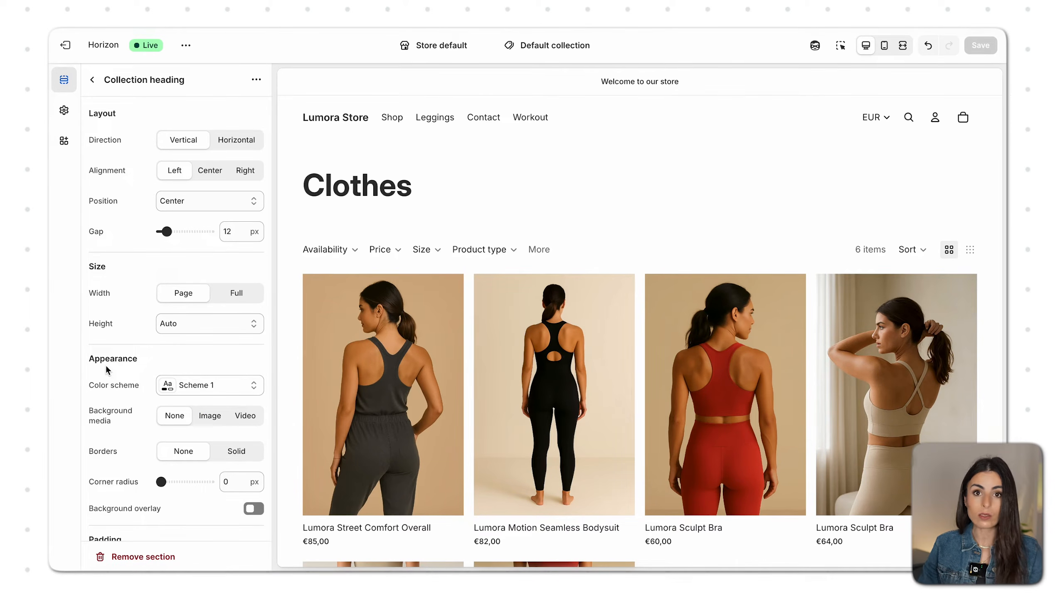
# - Try Center and Right alignment and Full width on the collection heading, restoring Left alignment and Page width
pyautogui.click(212, 173)
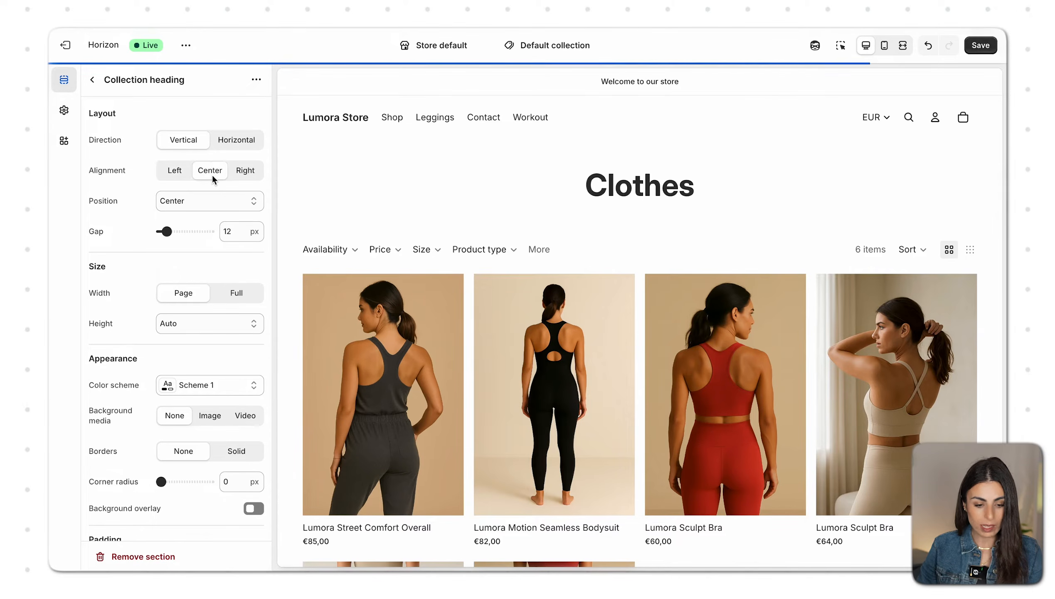
pyautogui.click(246, 172)
pyautogui.click(176, 172)
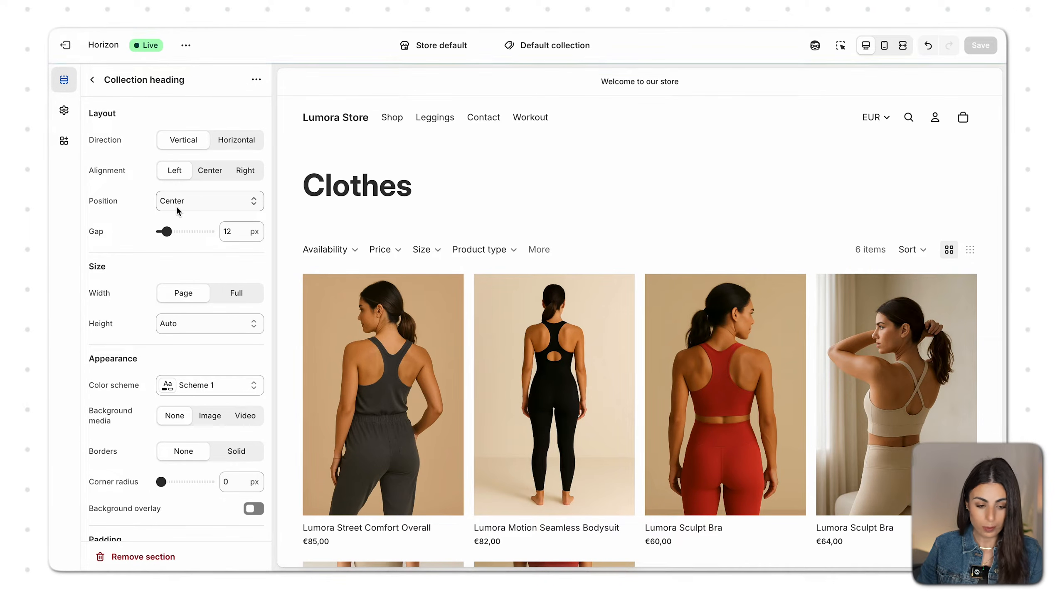
pyautogui.scroll(-3, 197, 245)
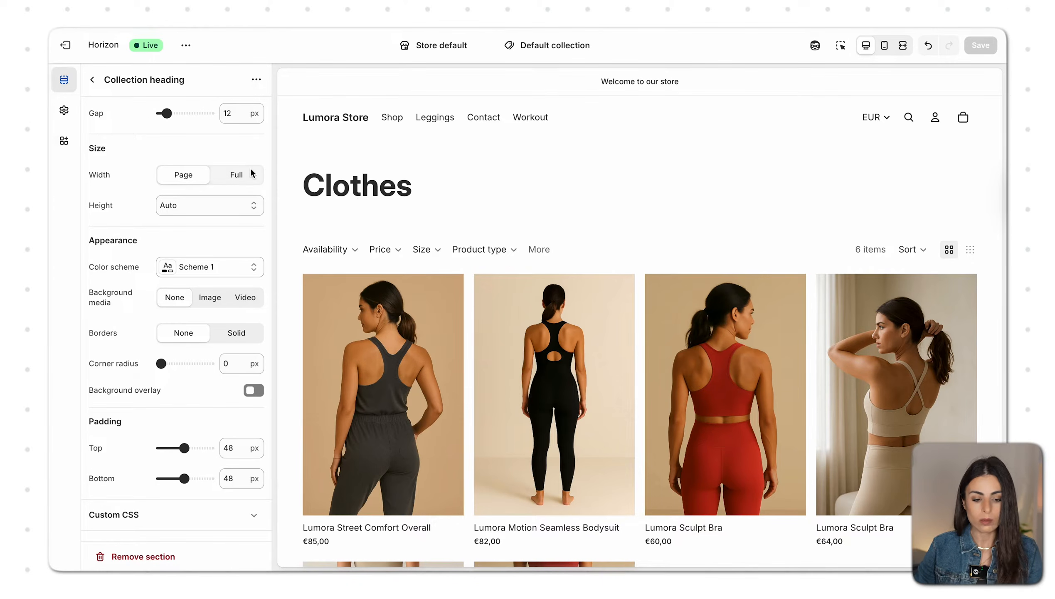
pyautogui.click(245, 177)
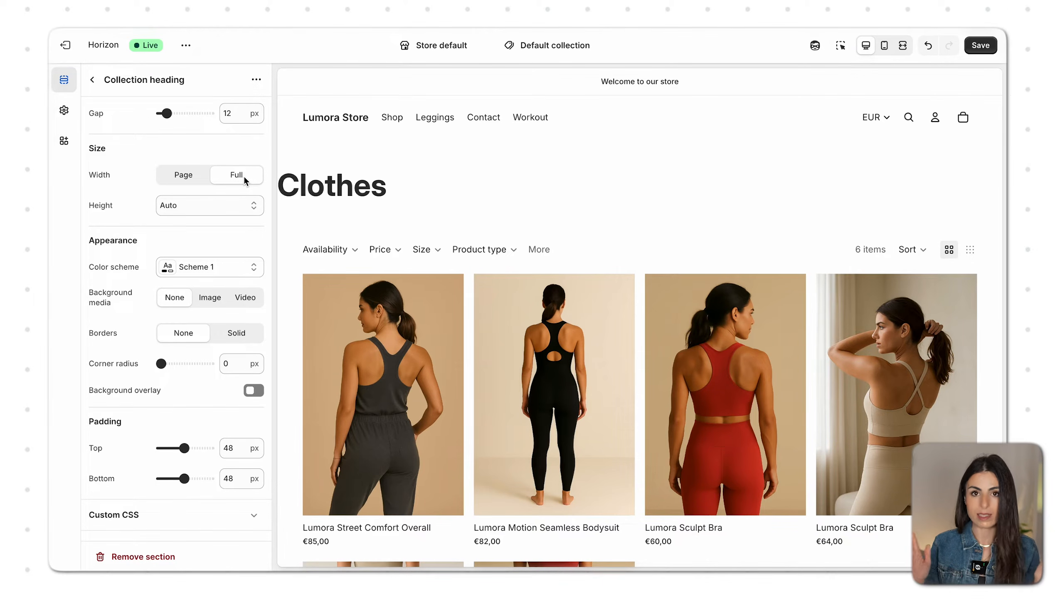
pyautogui.click(196, 172)
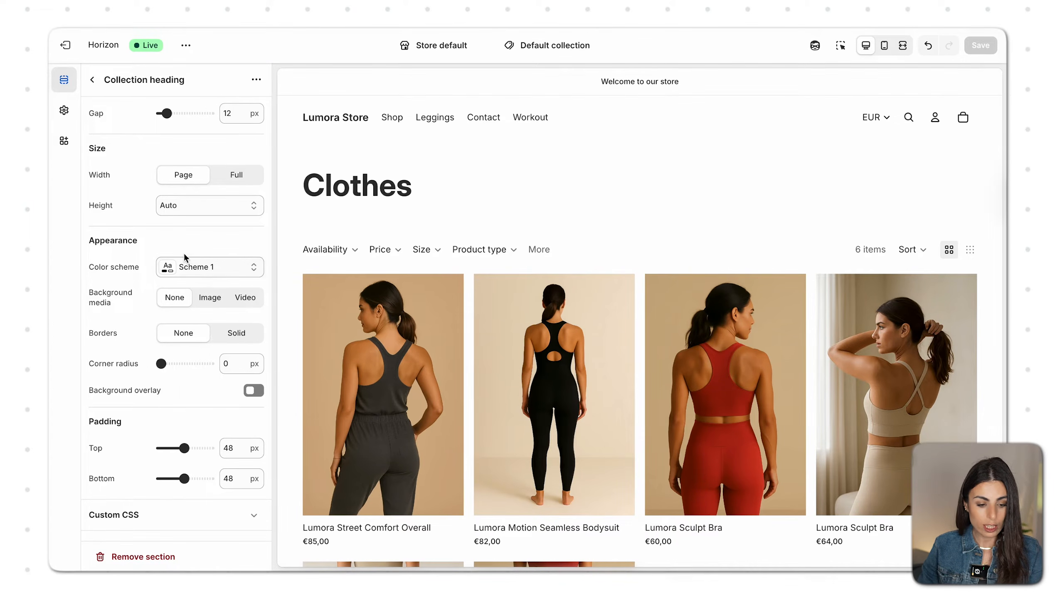
# - Try color scheme Scheme 4 on the collection heading, restore Scheme 1 and leave the section's settings
pyautogui.click(184, 267)
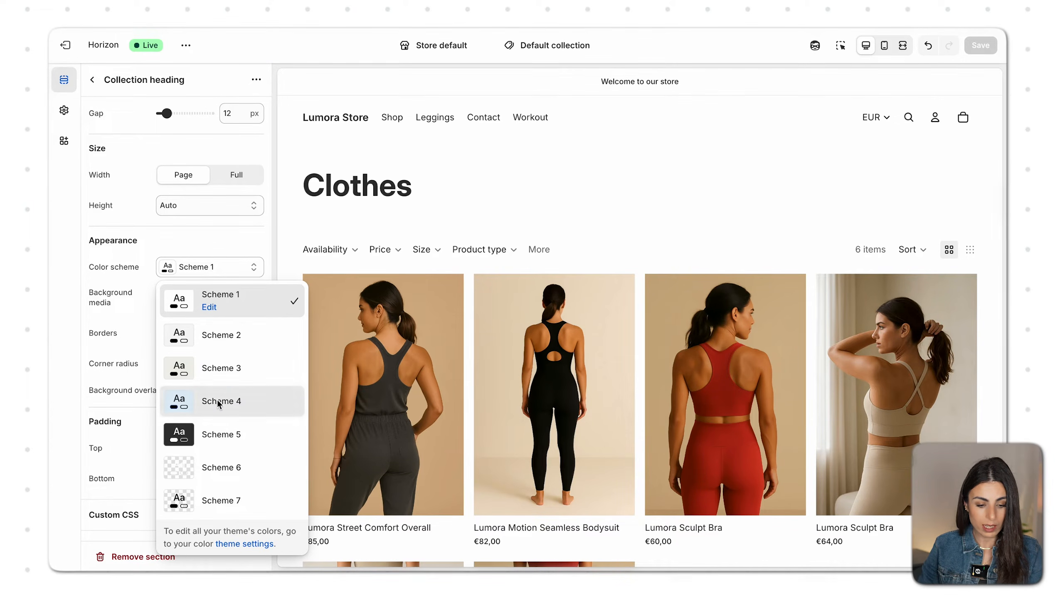
pyautogui.click(218, 402)
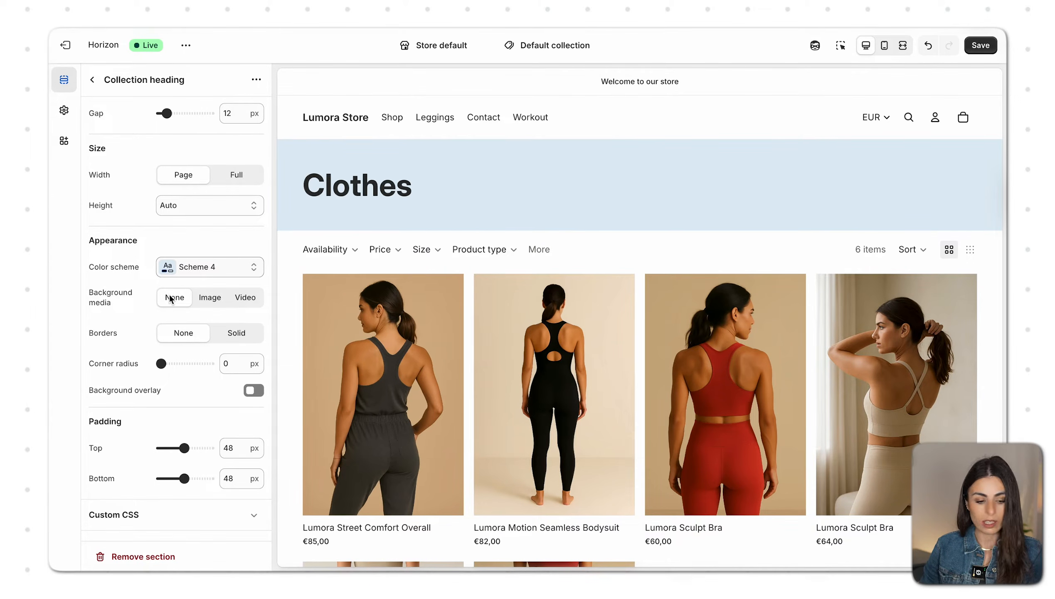
pyautogui.click(201, 270)
pyautogui.click(192, 298)
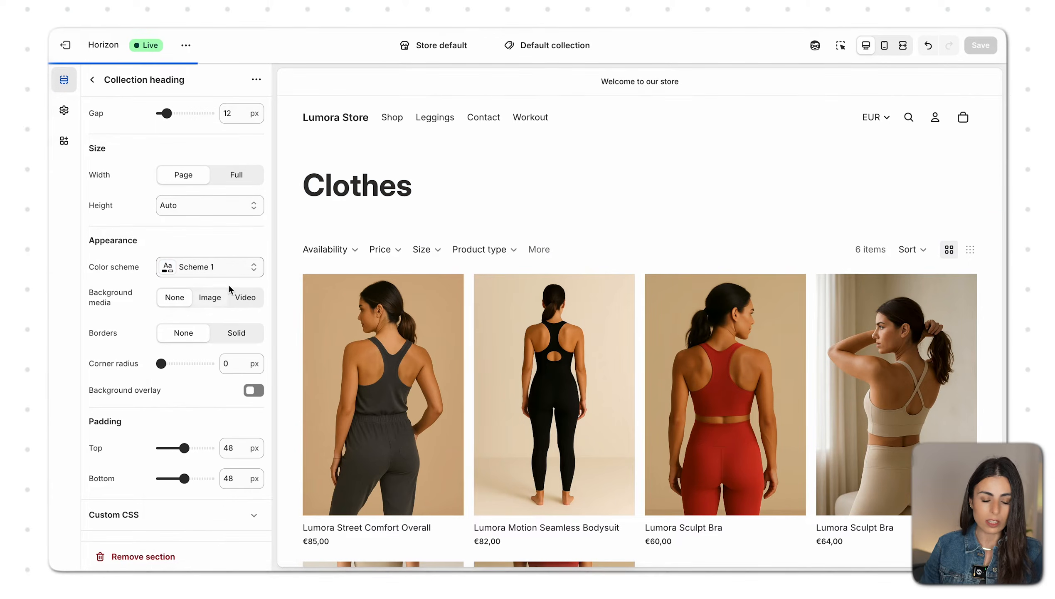
pyautogui.click(92, 80)
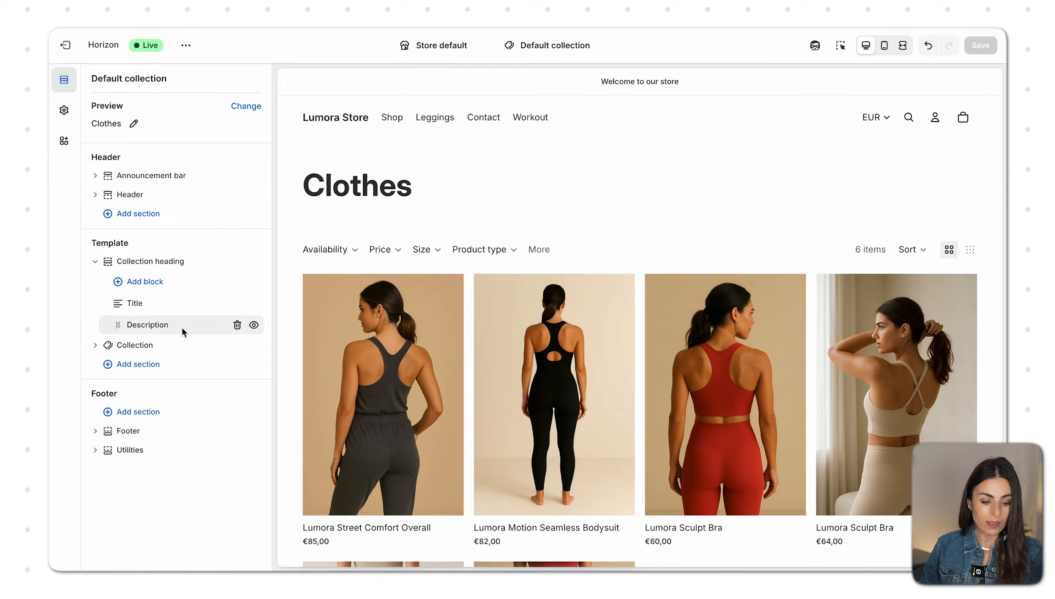
# - Look at the blocks available for the collection heading and try the background option on its Title block, switching it off again
pyautogui.click(145, 281)
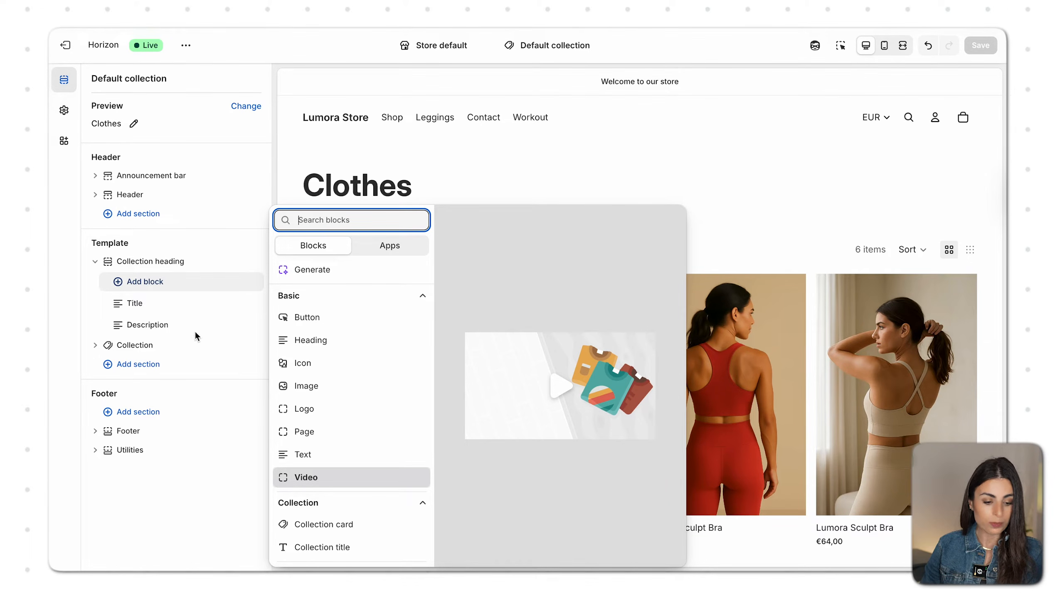
pyautogui.click(149, 308)
pyautogui.click(147, 308)
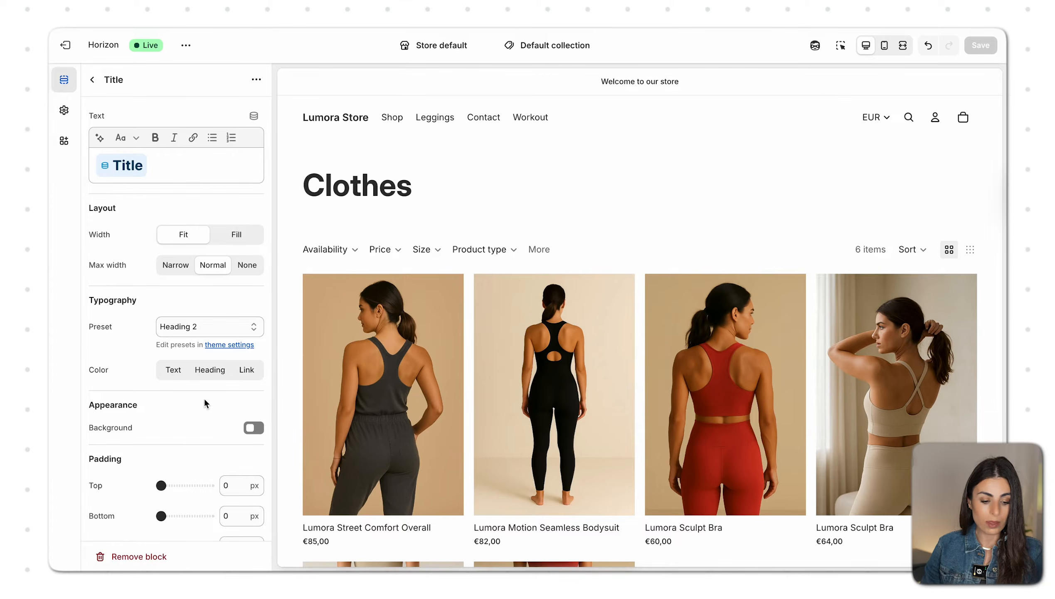
pyautogui.click(257, 428)
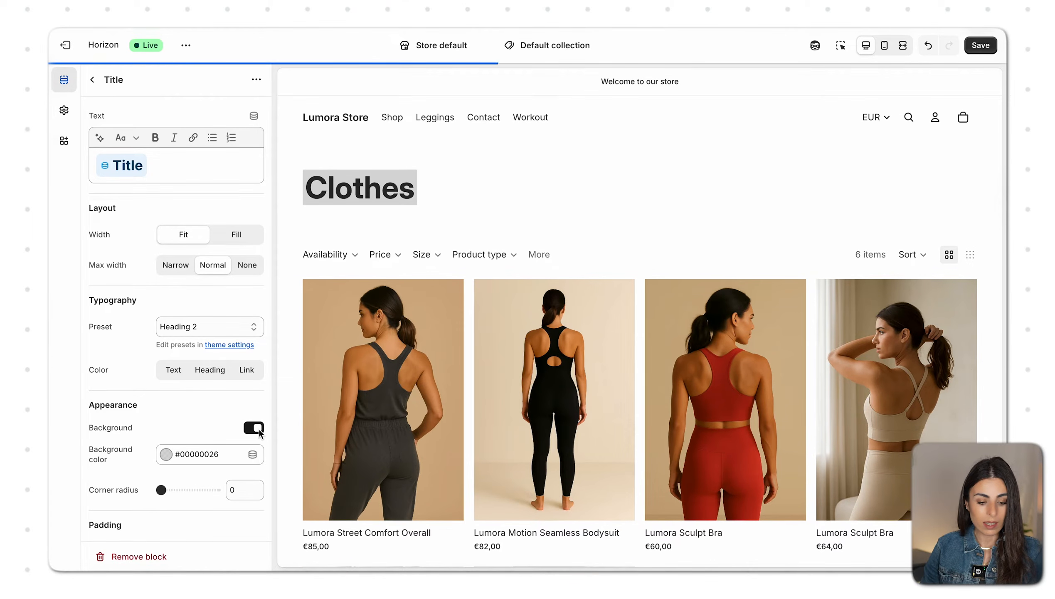
pyautogui.click(253, 428)
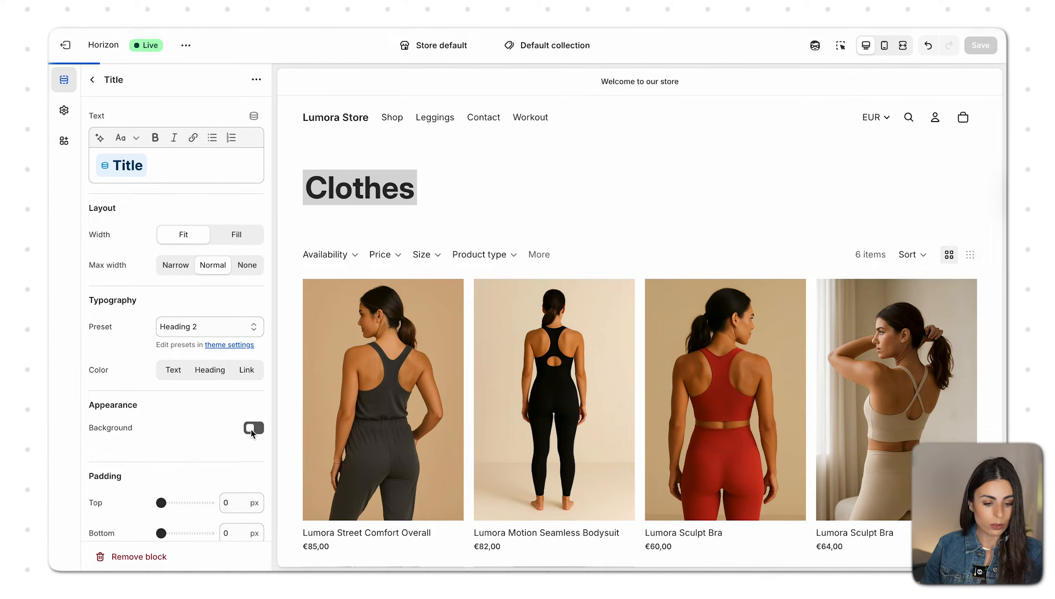
pyautogui.scroll(-1, 230, 456)
pyautogui.scroll(3, 230, 456)
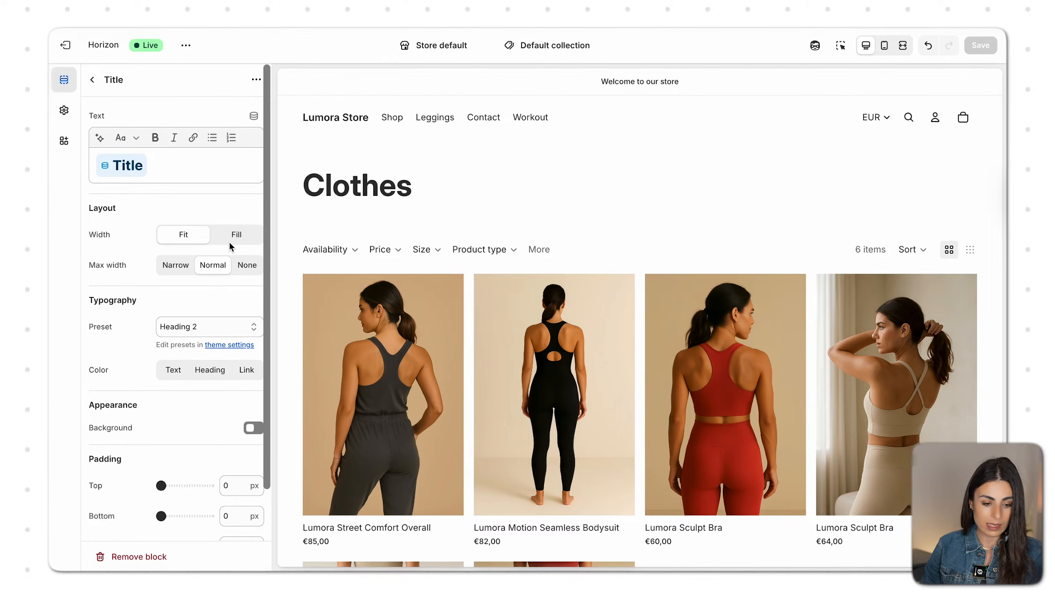
pyautogui.click(92, 80)
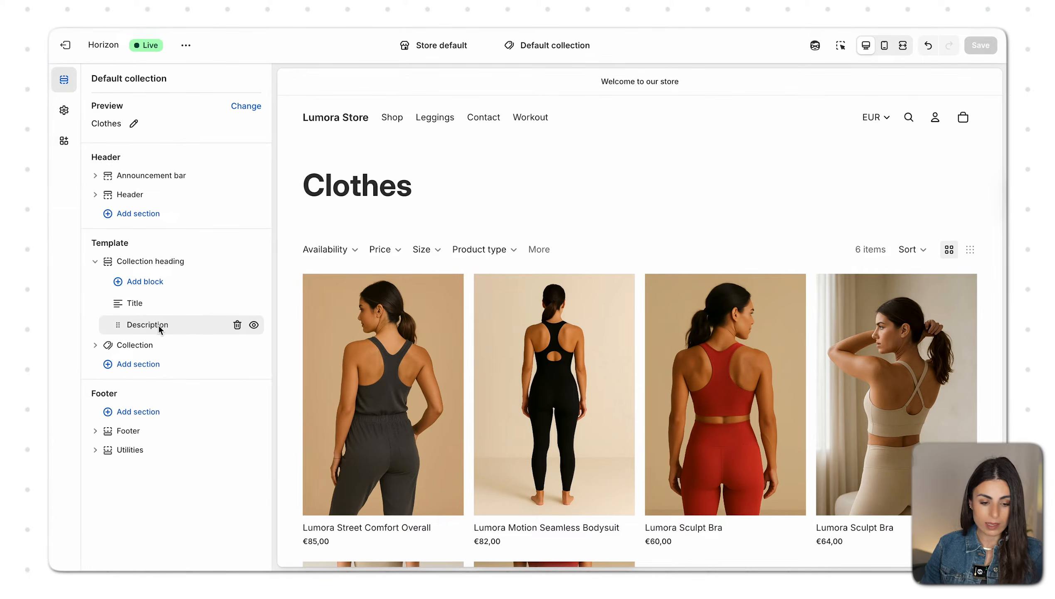
# - Edit the value behind the Description block's dynamic source, entering "Trial description" as the Clothes collection's description
pyautogui.click(158, 325)
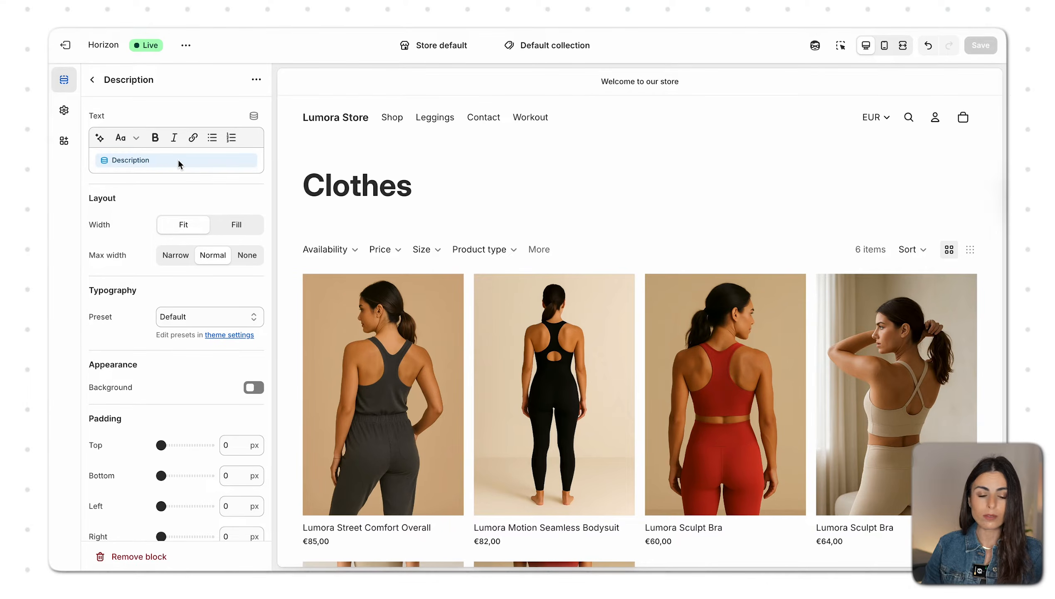
pyautogui.click(143, 161)
pyautogui.click(143, 162)
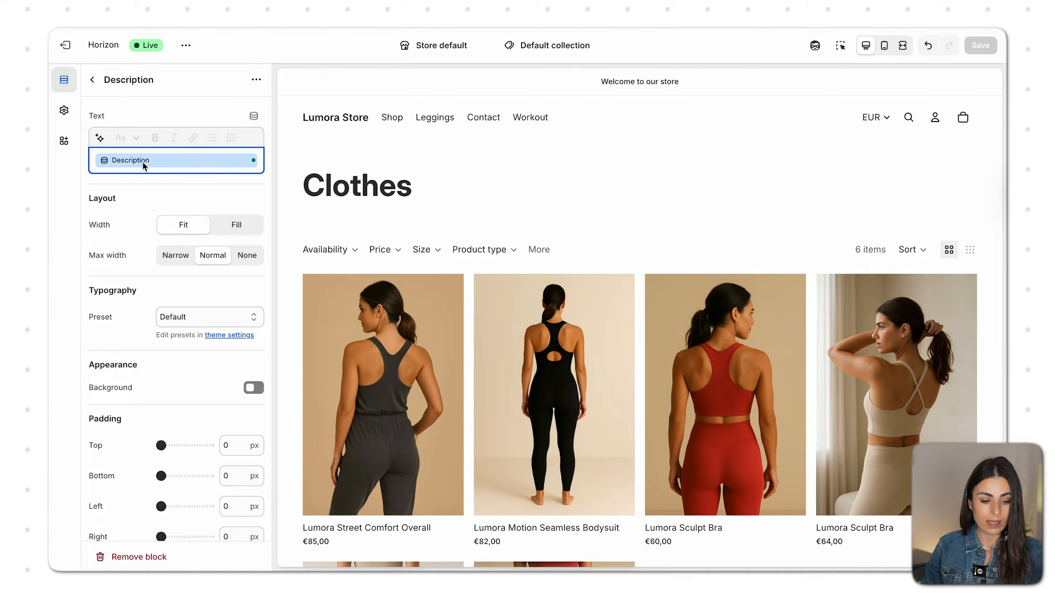
pyautogui.click(143, 162)
pyautogui.click(154, 214)
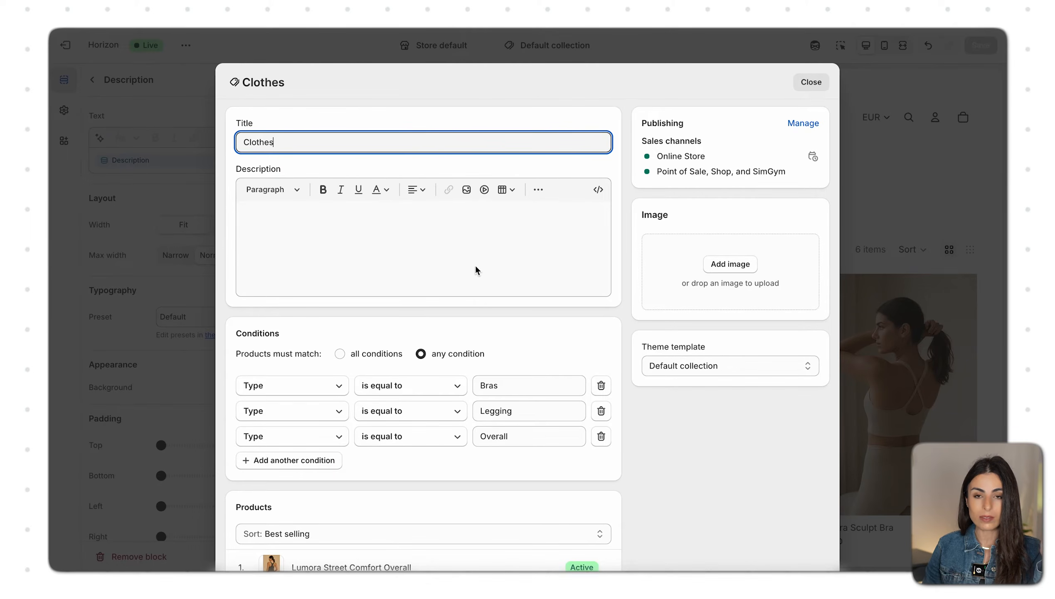
pyautogui.click(434, 223)
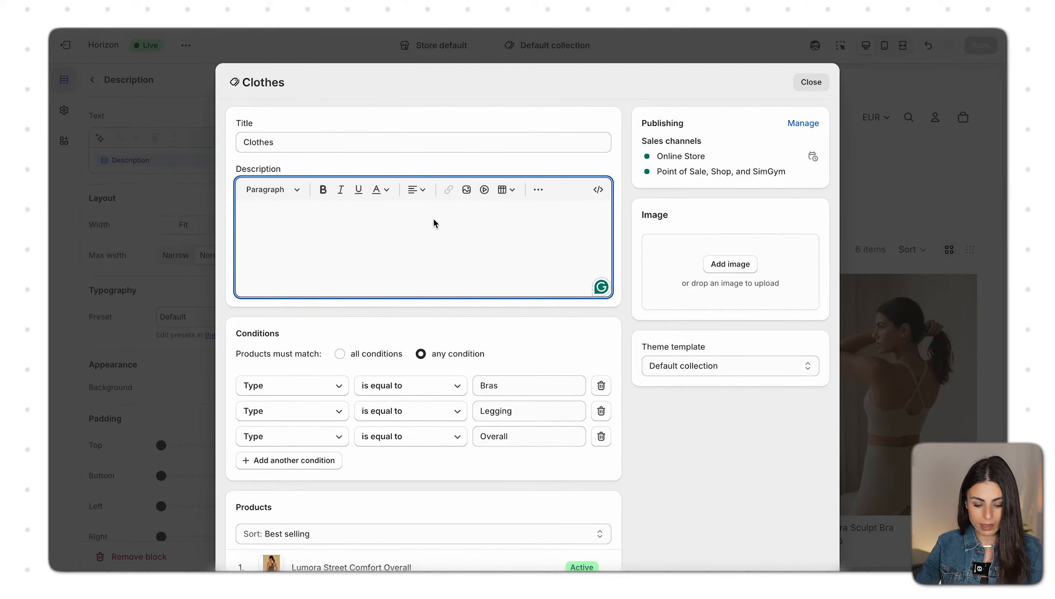
pyautogui.write('Tr')
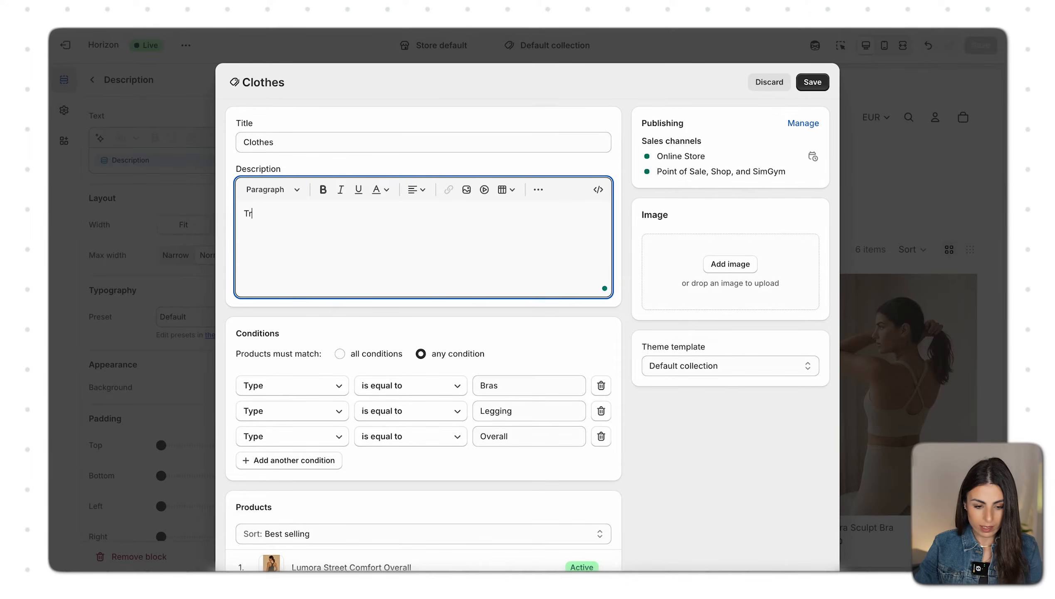
pyautogui.write('ial description')
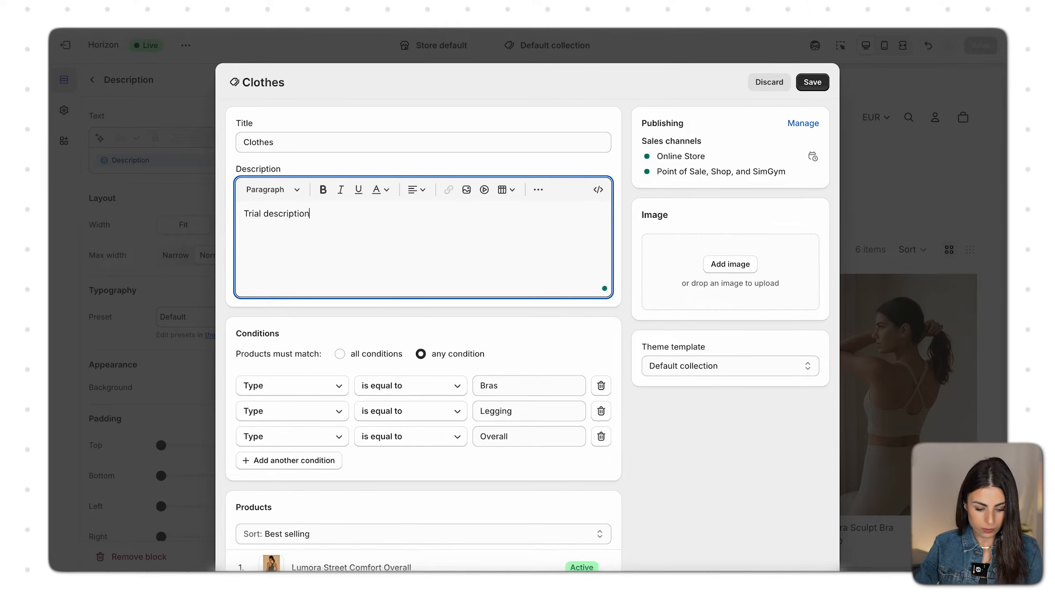
# - Repeat "Trial description" in the Clothes collection's description so it fills four lines, and save the collection
pyautogui.hotkey('ctrl', 'a')
pyautogui.hotkey('ctrl', 'c')
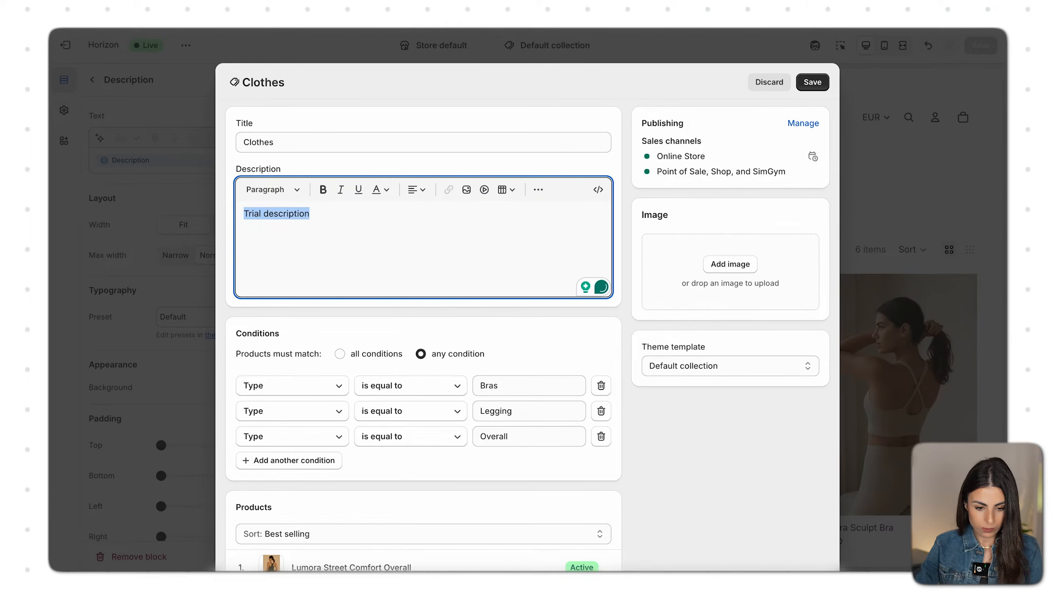
pyautogui.hotkey('ctrl', 'v')
pyautogui.hotkey('ctrl', 'v')
pyautogui.hotkey('ctrl', 'v')
pyautogui.hotkey('ctrl', 'v')
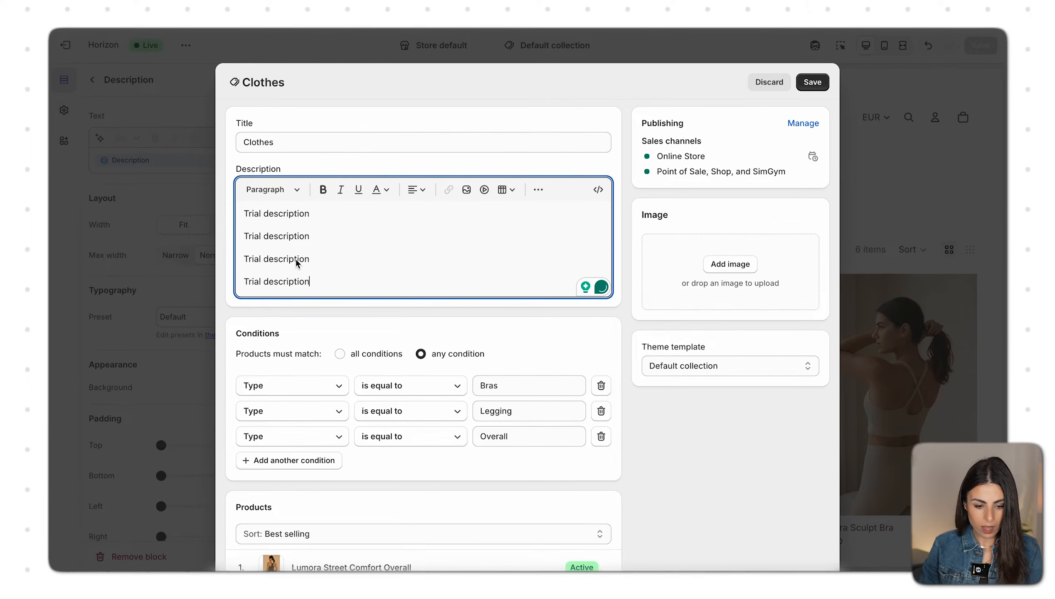
pyautogui.click(809, 84)
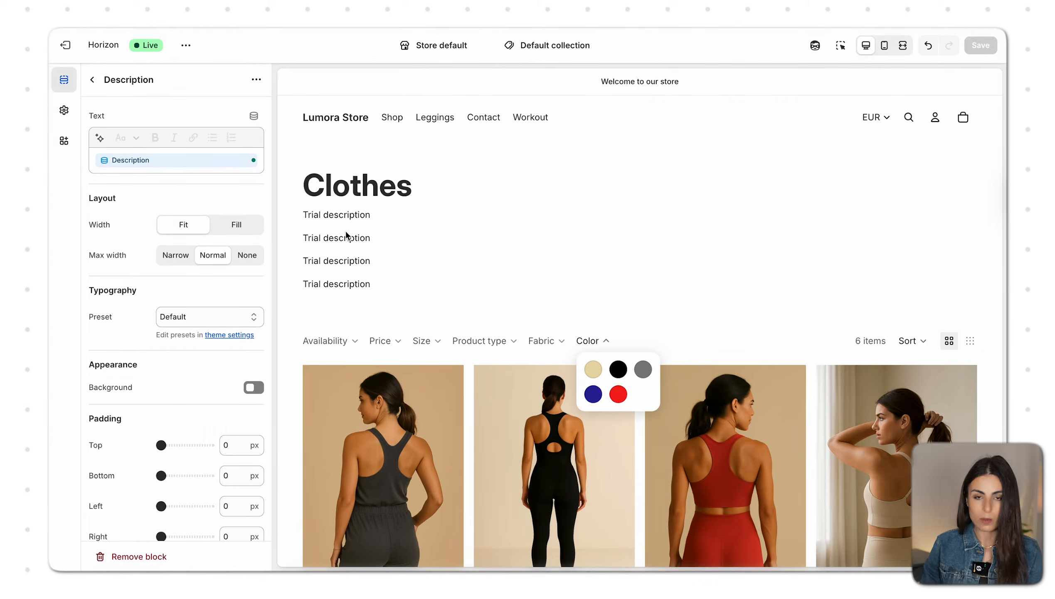
# - Reopen the Clothes collection's description, delete all but the first "Trial description" line, and save
pyautogui.click(227, 158)
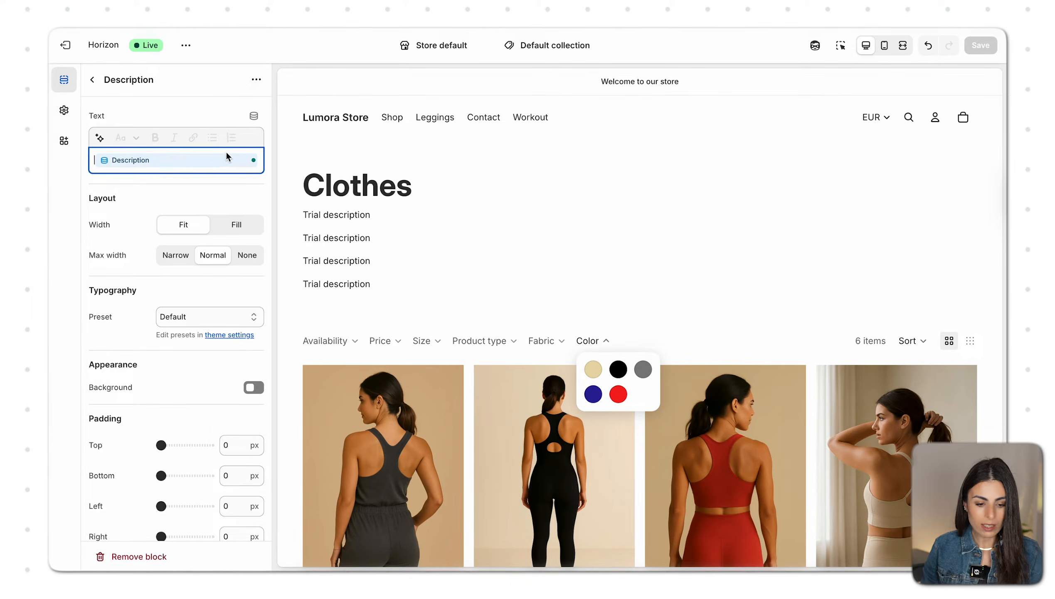
pyautogui.click(218, 159)
pyautogui.click(164, 210)
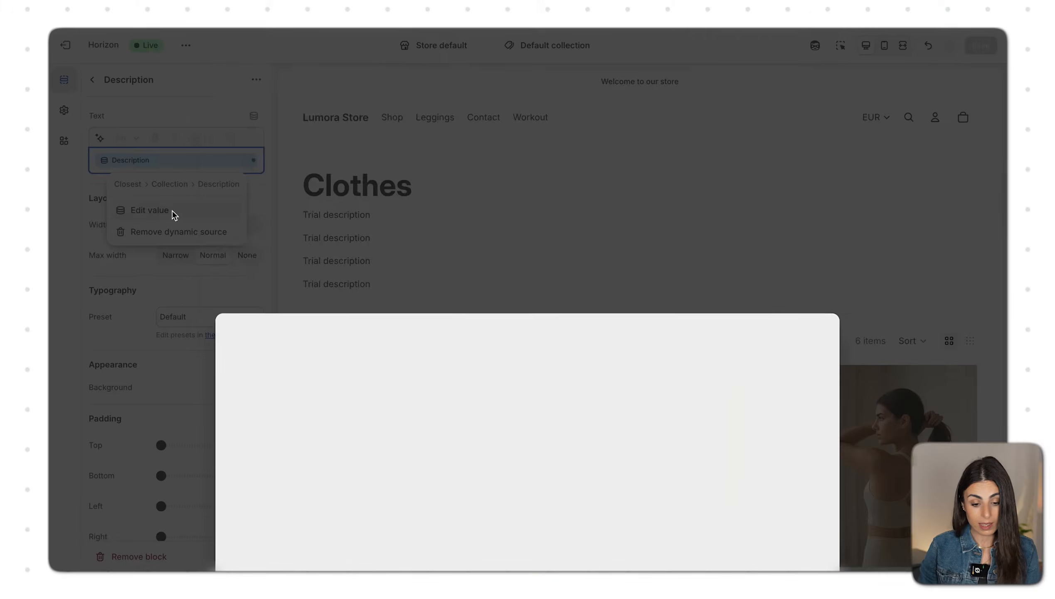
pyautogui.moveTo(344, 285); pyautogui.dragTo(244, 231)
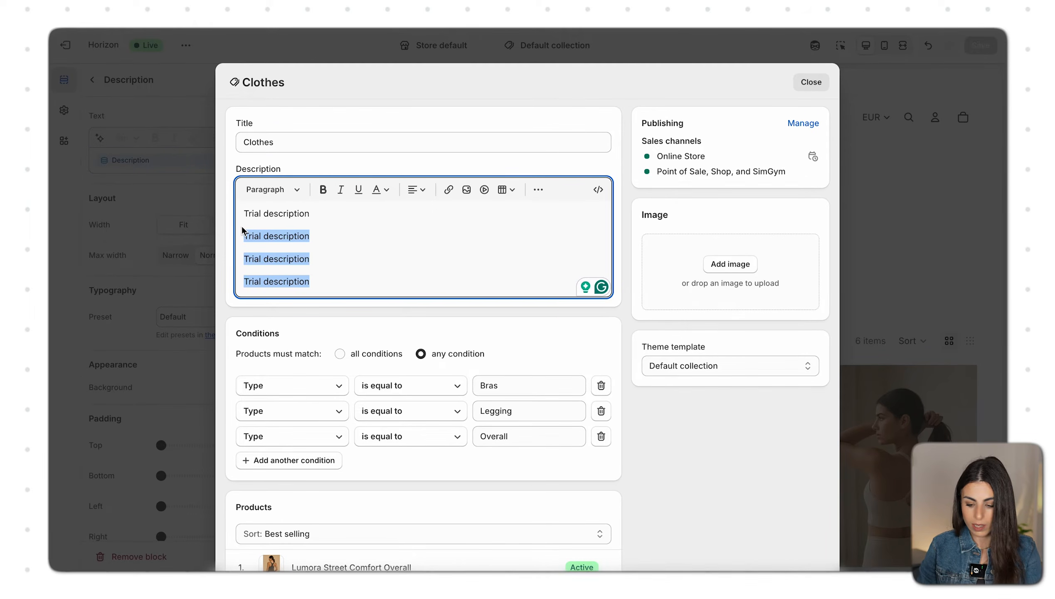
pyautogui.press('BackSpace')
pyautogui.press('BackSpace')
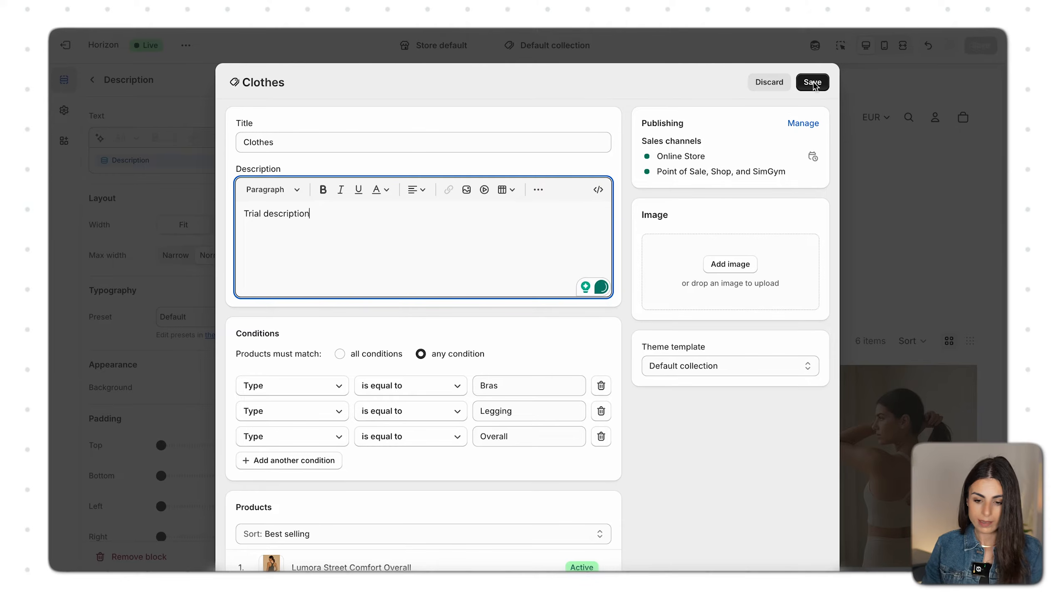
pyautogui.click(813, 82)
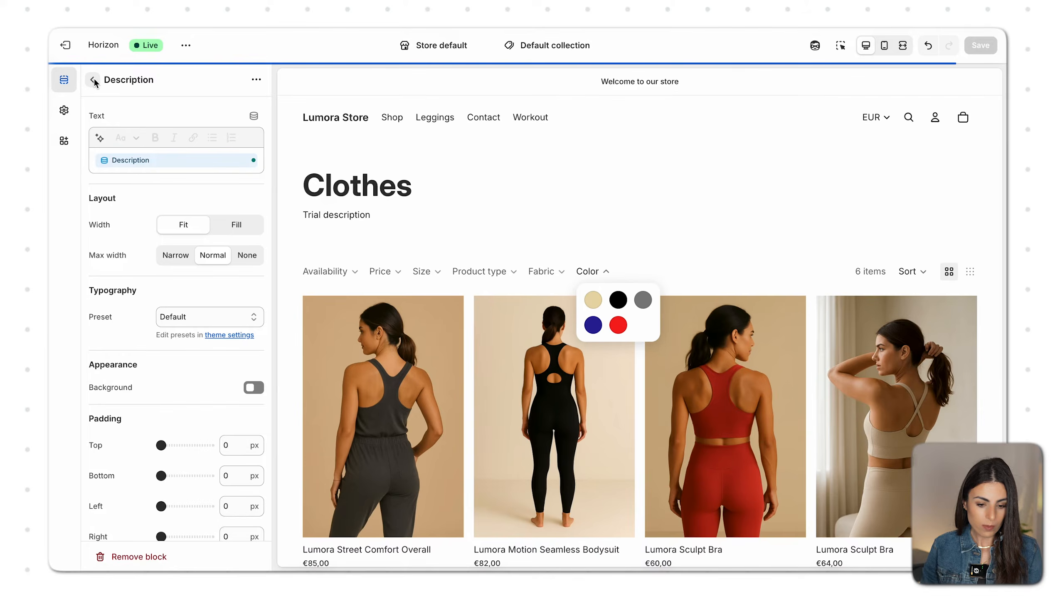
# - Leave the Description block, collapse the Collection heading section, and look over the product grid in the Clothes preview
pyautogui.click(93, 79)
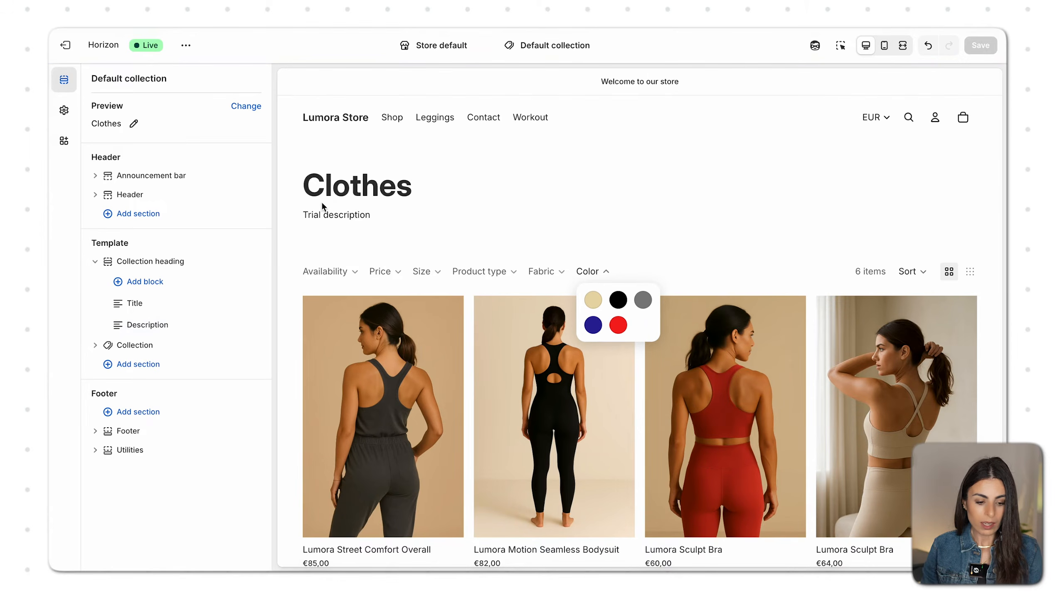
pyautogui.click(95, 260)
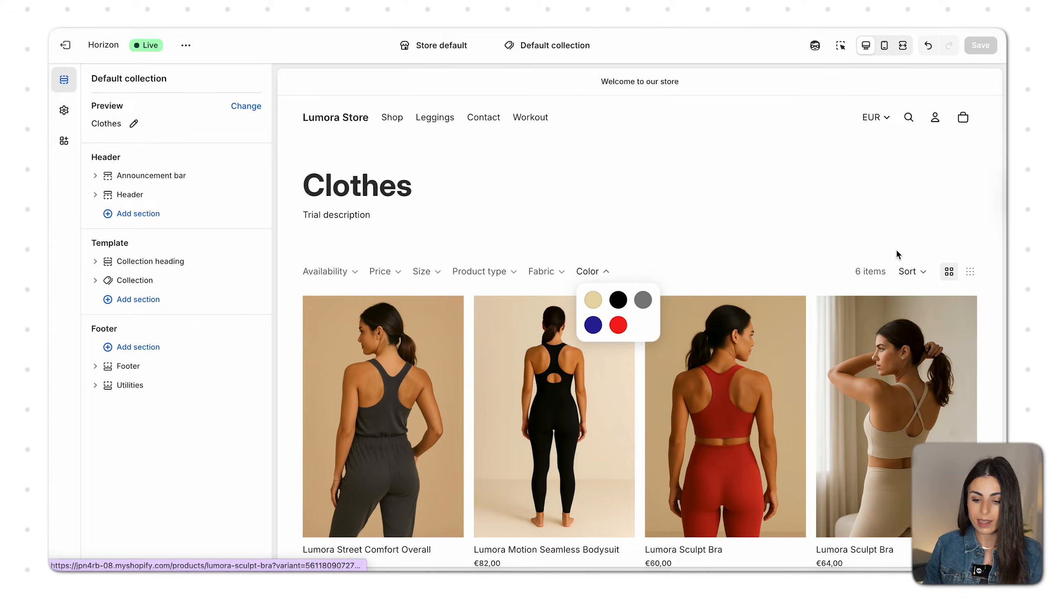
pyautogui.click(880, 229)
pyautogui.scroll(-2, 441, 407)
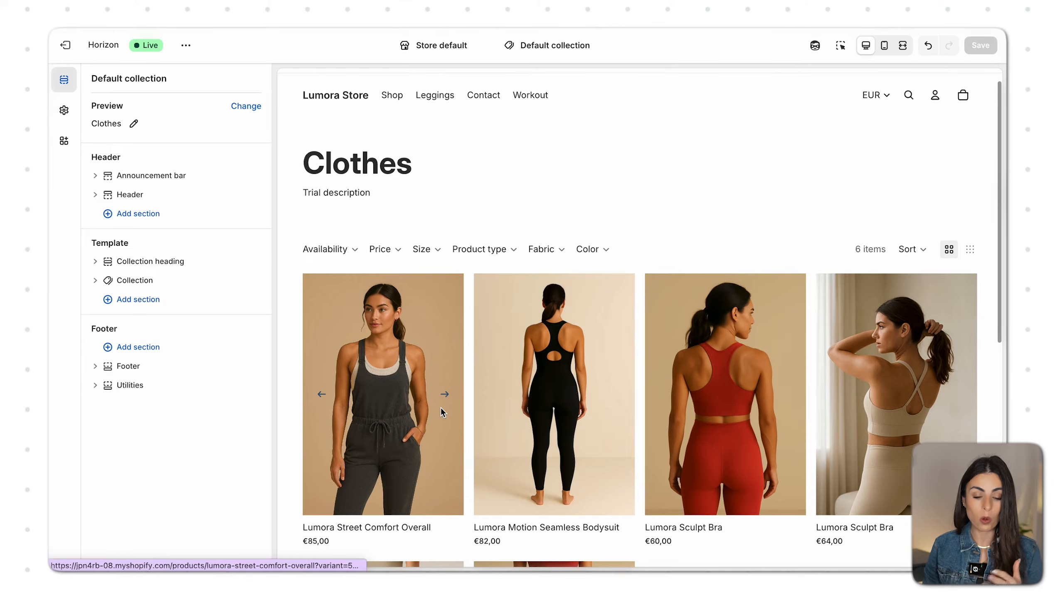
pyautogui.scroll(-2, 441, 408)
pyautogui.scroll(4, 440, 406)
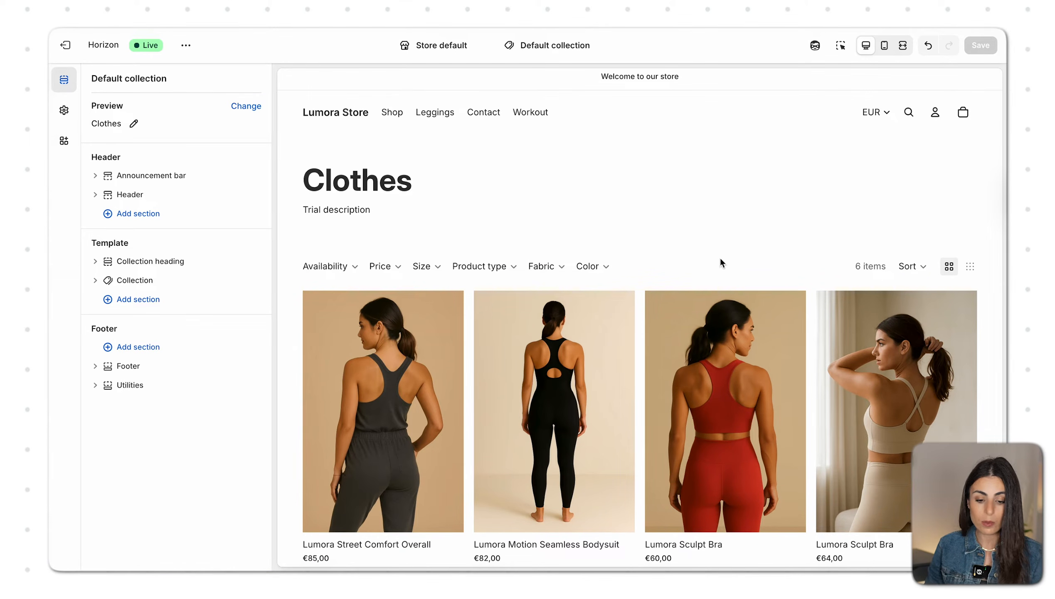
# - Look at the Product type, Fabric and Color filters above the Clothes products, closing the Color options again
pyautogui.click(513, 267)
pyautogui.click(562, 267)
pyautogui.click(605, 266)
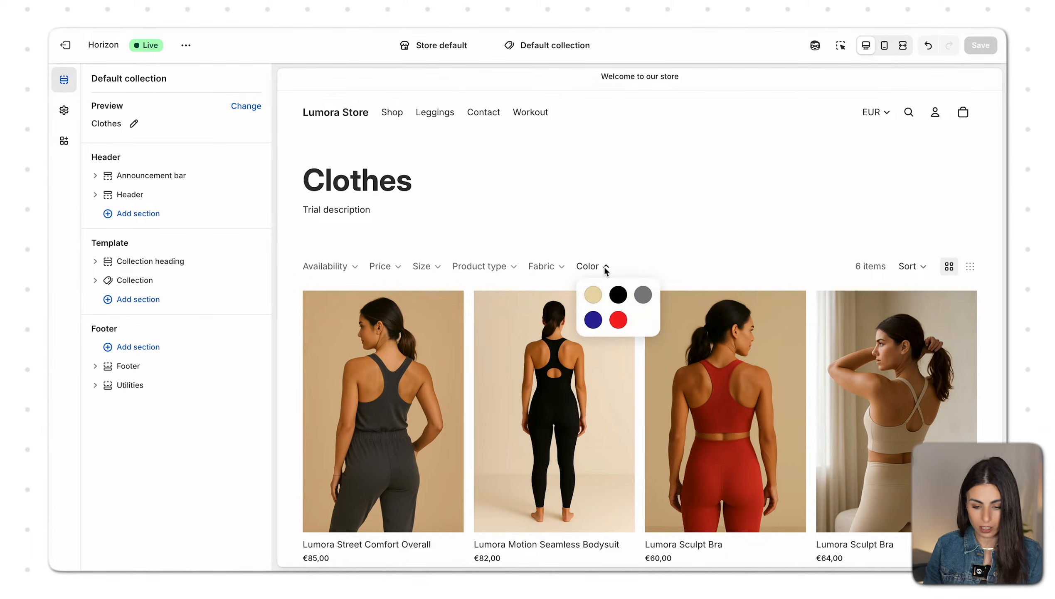
pyautogui.click(605, 267)
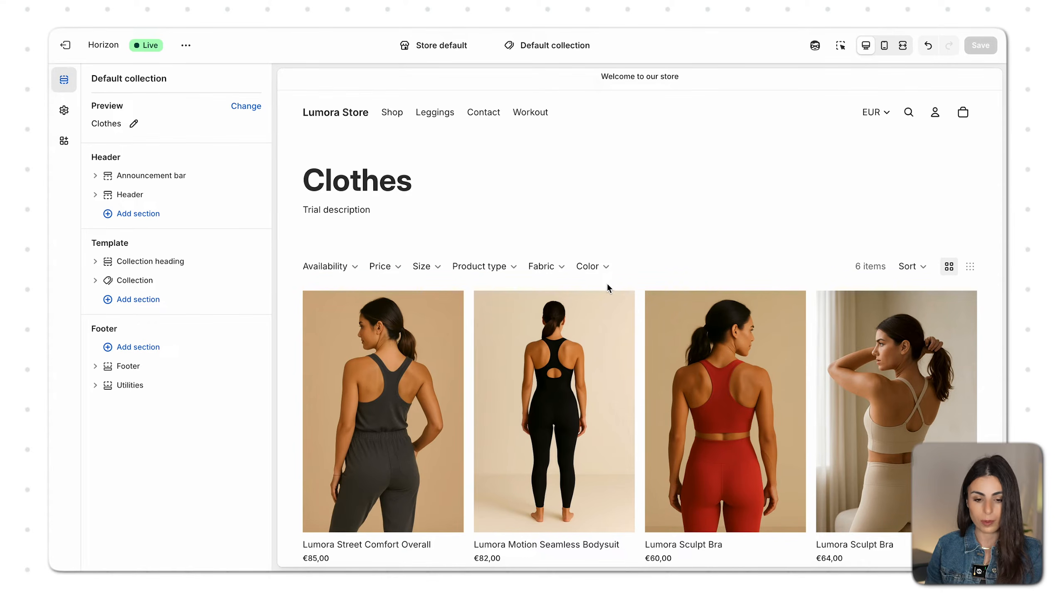
# - Create a new collection template named Clothes, based on Default collection
pyautogui.click(546, 46)
pyautogui.click(546, 47)
pyautogui.click(547, 47)
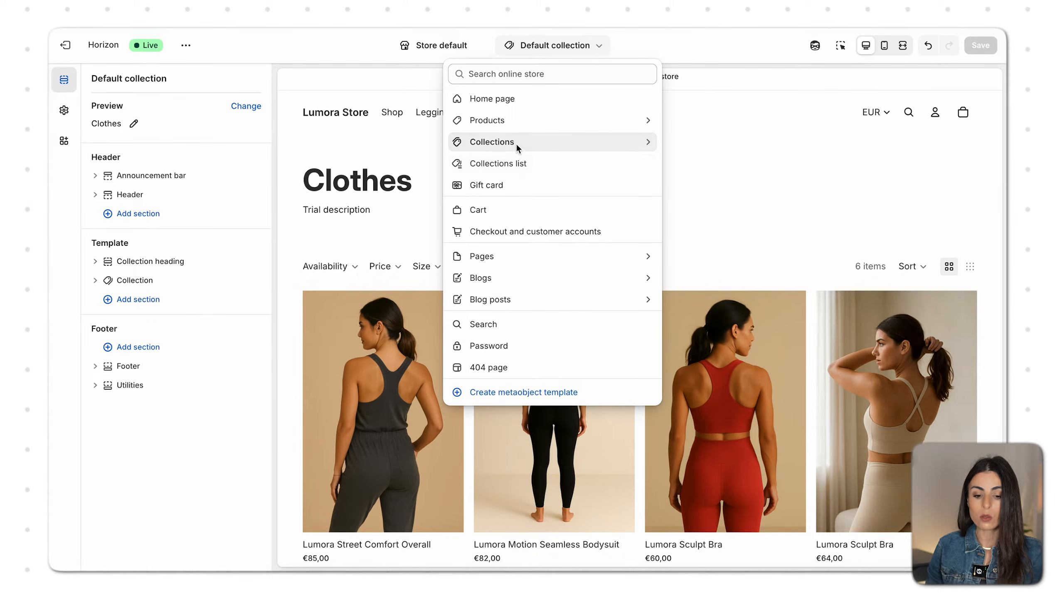
pyautogui.click(516, 143)
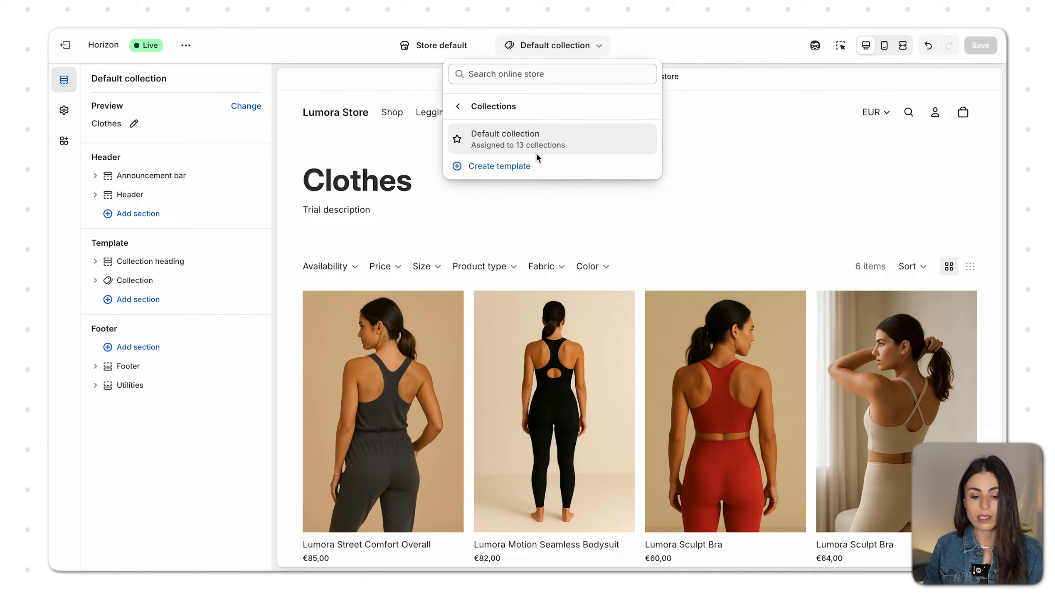
pyautogui.click(516, 165)
pyautogui.click(379, 299)
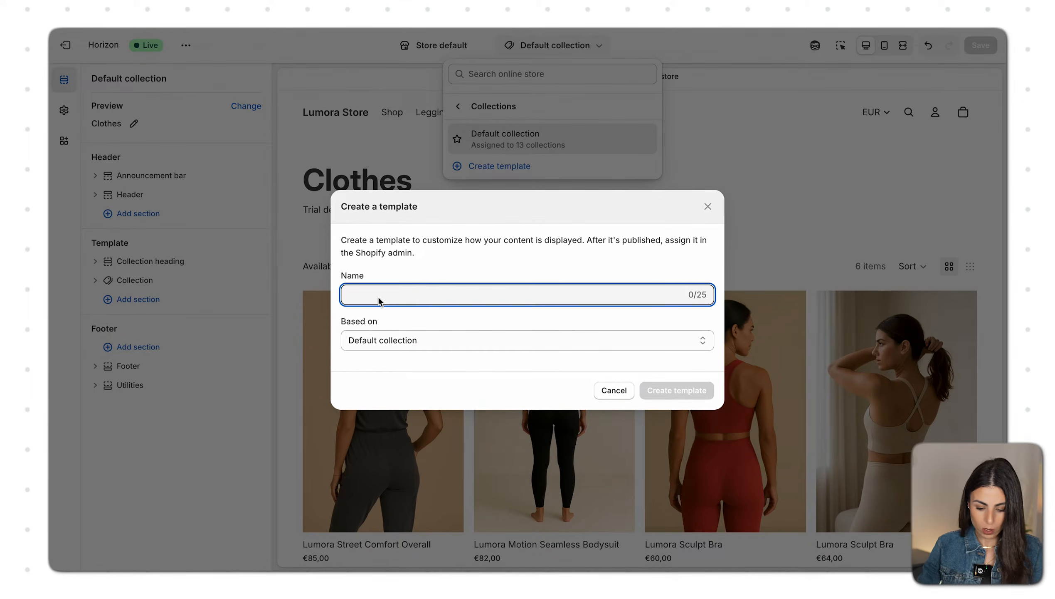
pyautogui.write('Clo')
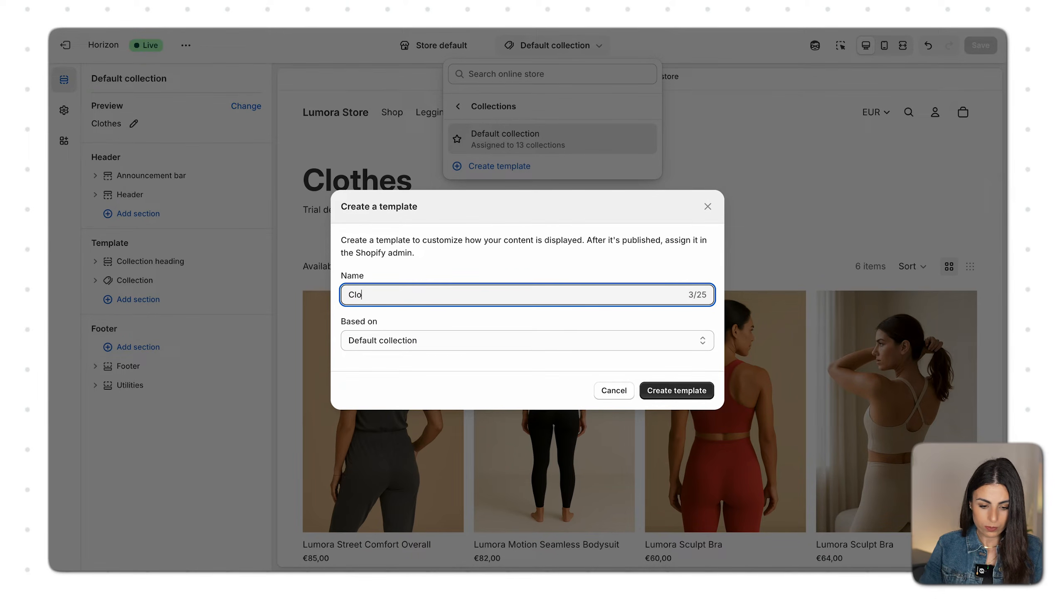
pyautogui.write('thes')
pyautogui.click(697, 394)
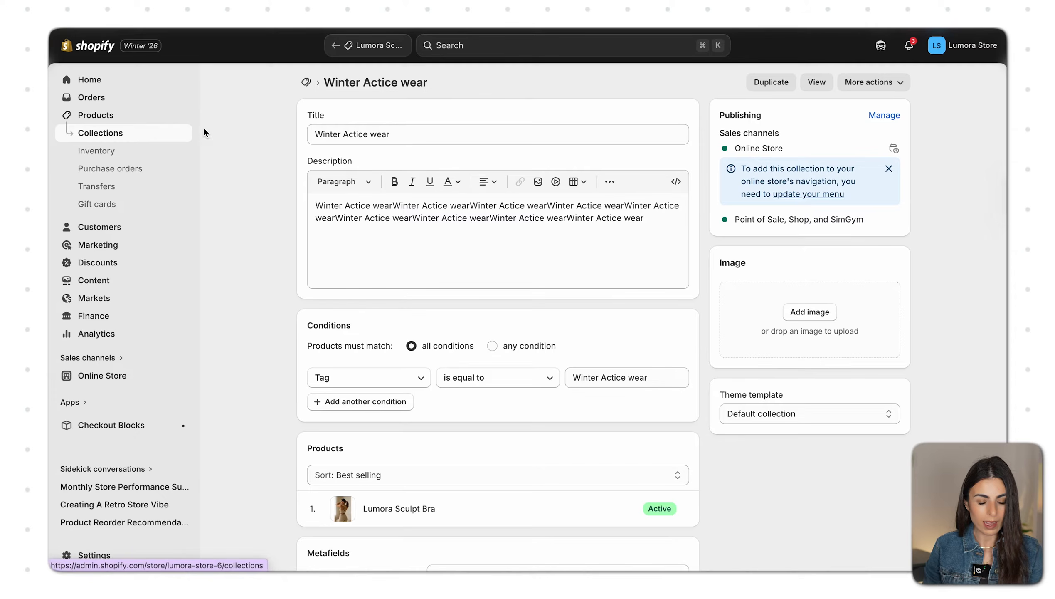
# - In the Shopify admin, open the Clothes collection, set its theme template to clothes and save it
pyautogui.click(153, 137)
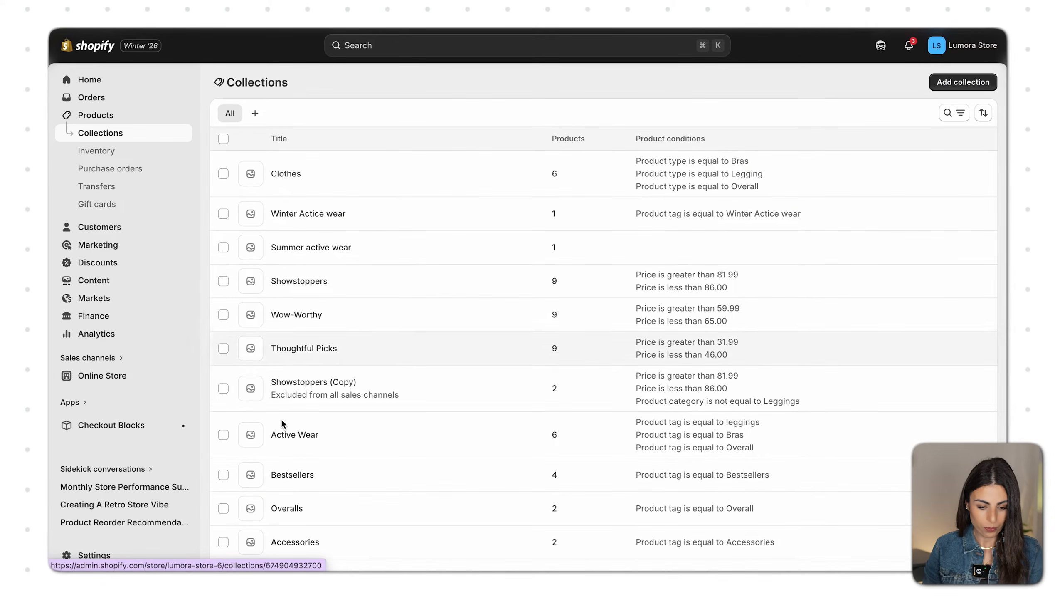
pyautogui.click(283, 173)
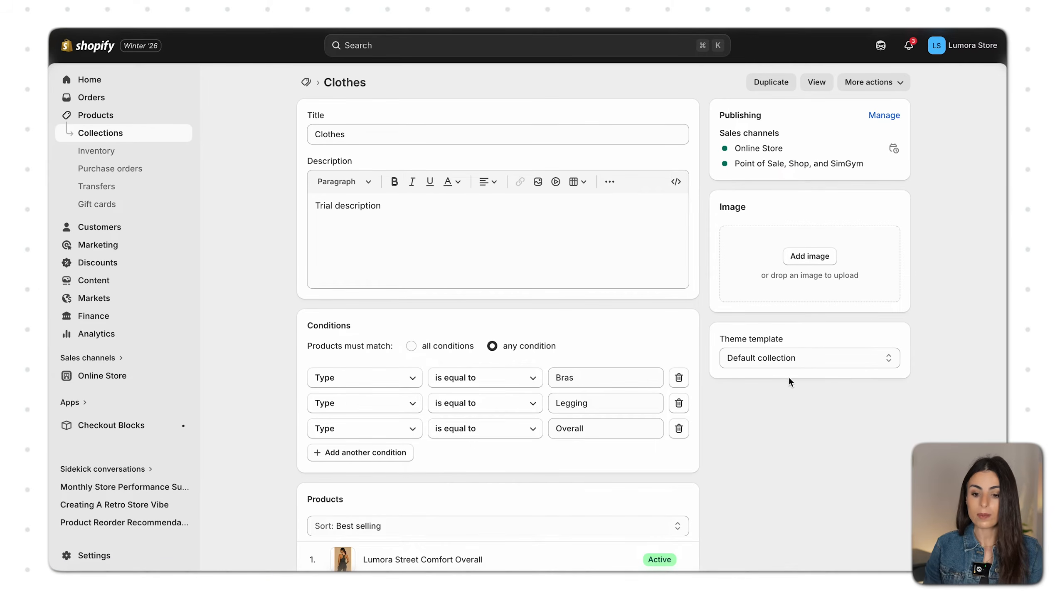
pyautogui.click(795, 359)
pyautogui.click(786, 370)
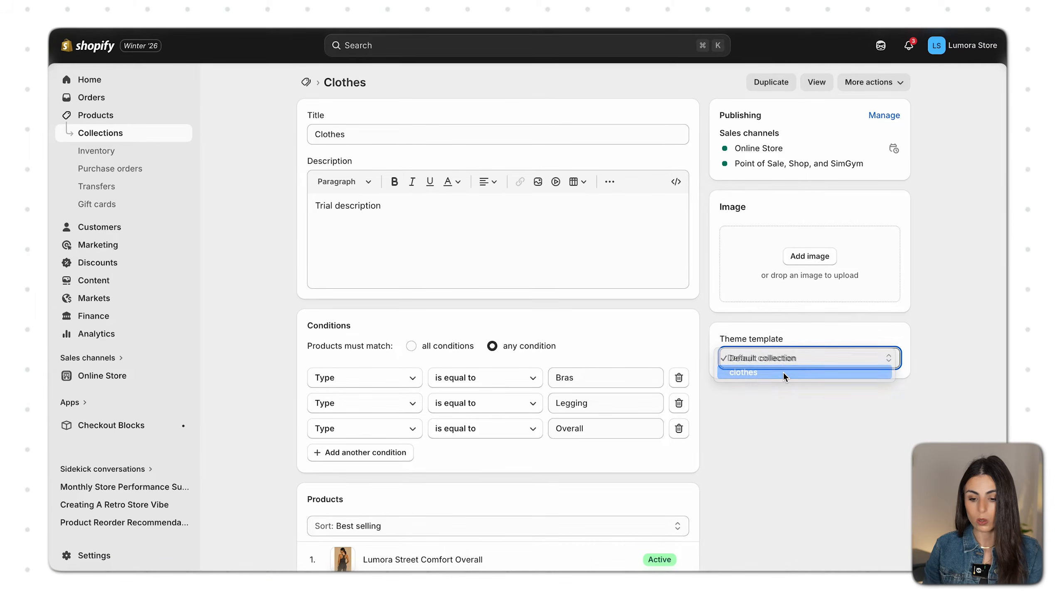
pyautogui.click(712, 45)
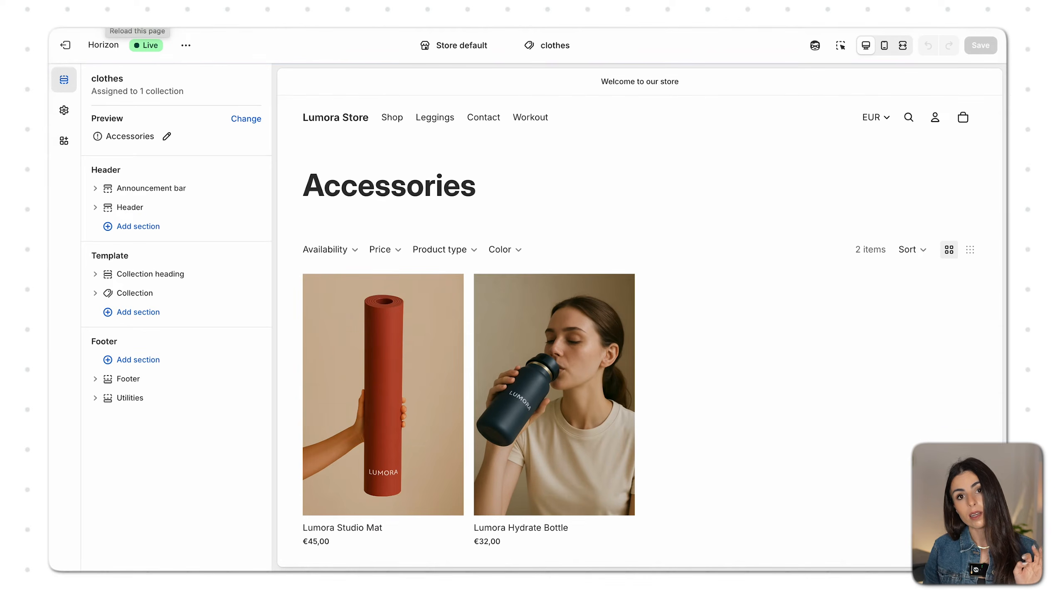
# - Preview the Clothes collection in the theme editor and add a Multicolumn section below the template's Collection section
pyautogui.moveTo(392, 117)
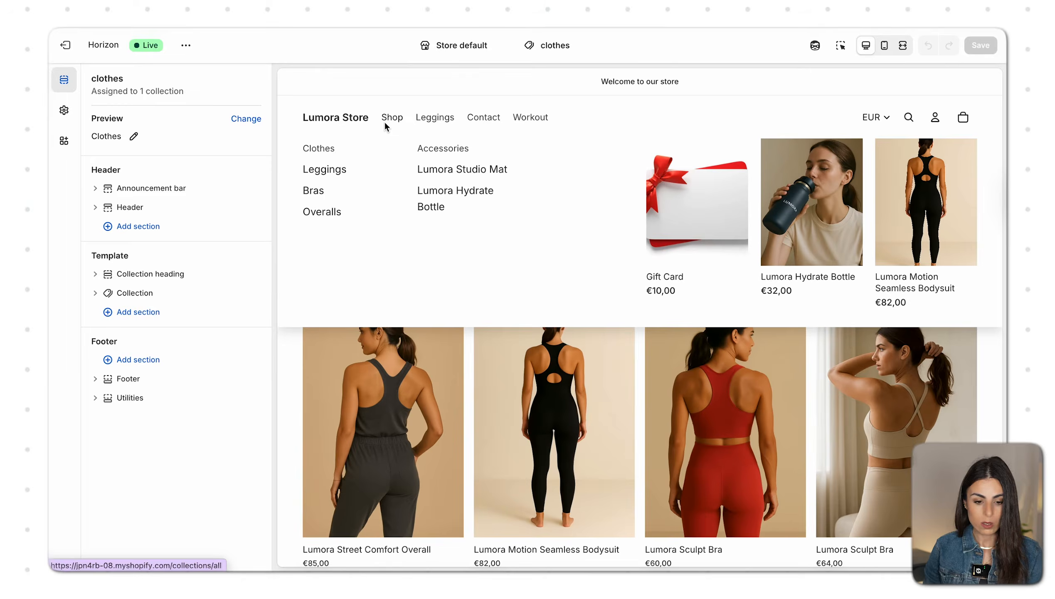
pyautogui.click(320, 149)
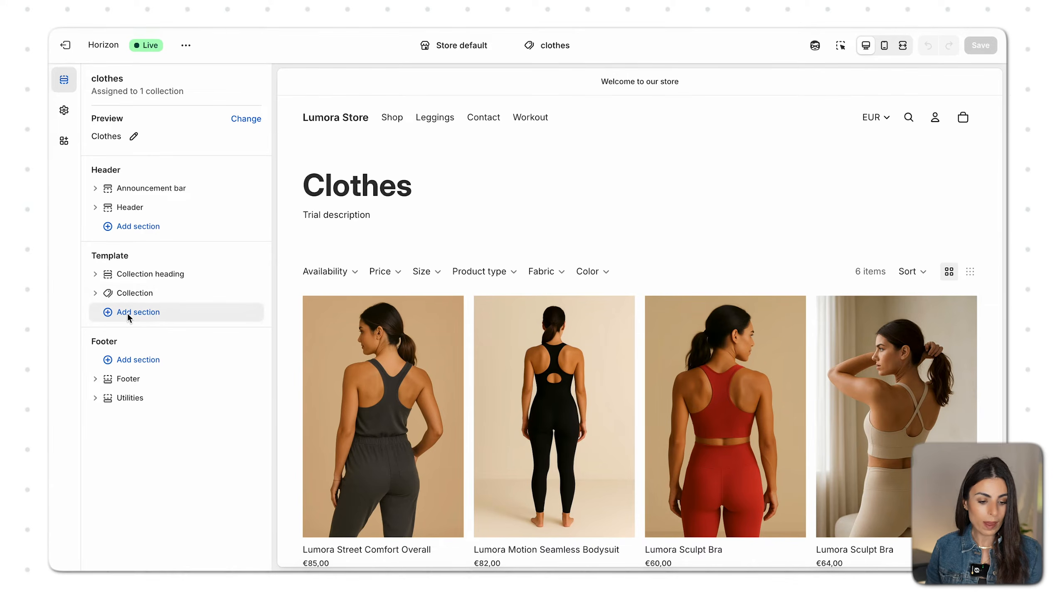
pyautogui.click(127, 313)
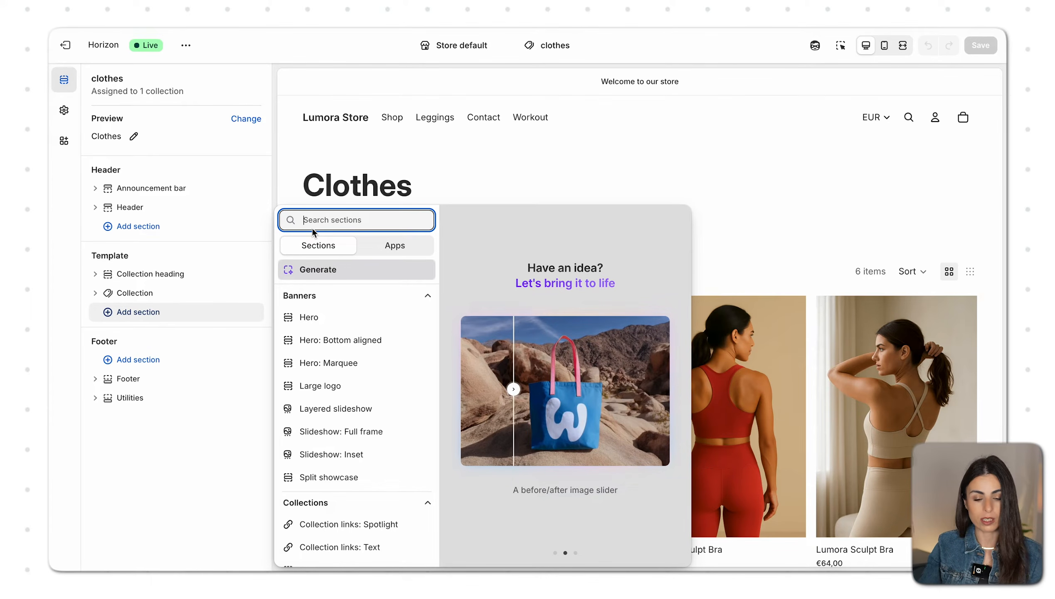
pyautogui.write('col')
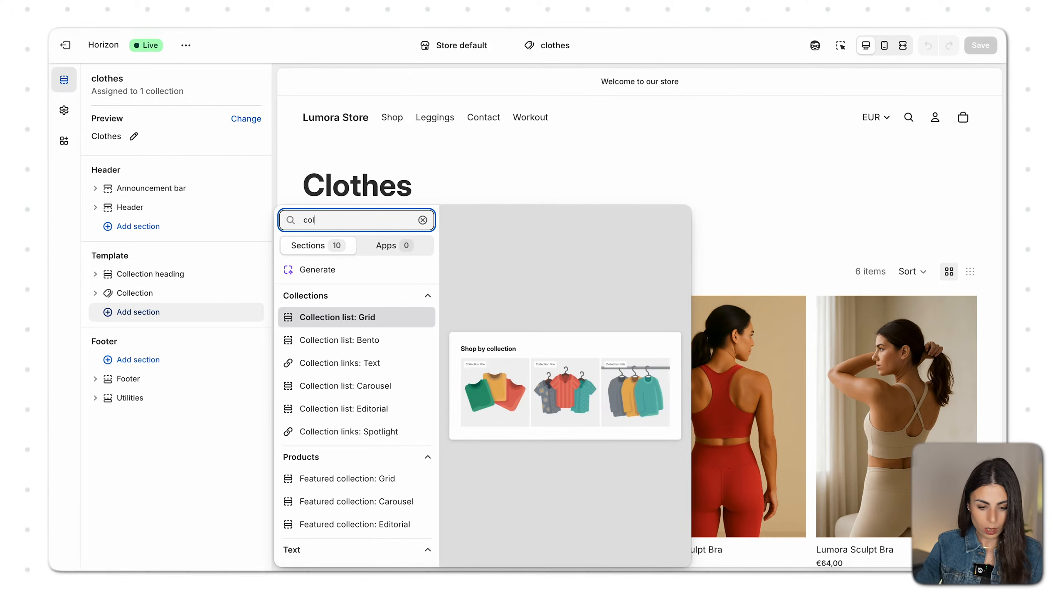
pyautogui.write('u')
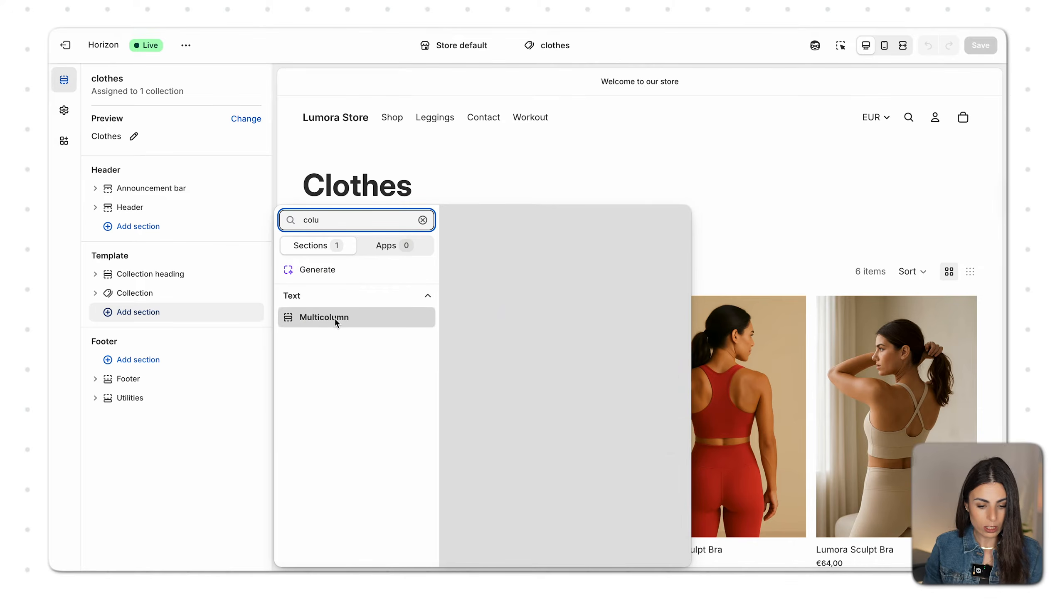
pyautogui.click(335, 317)
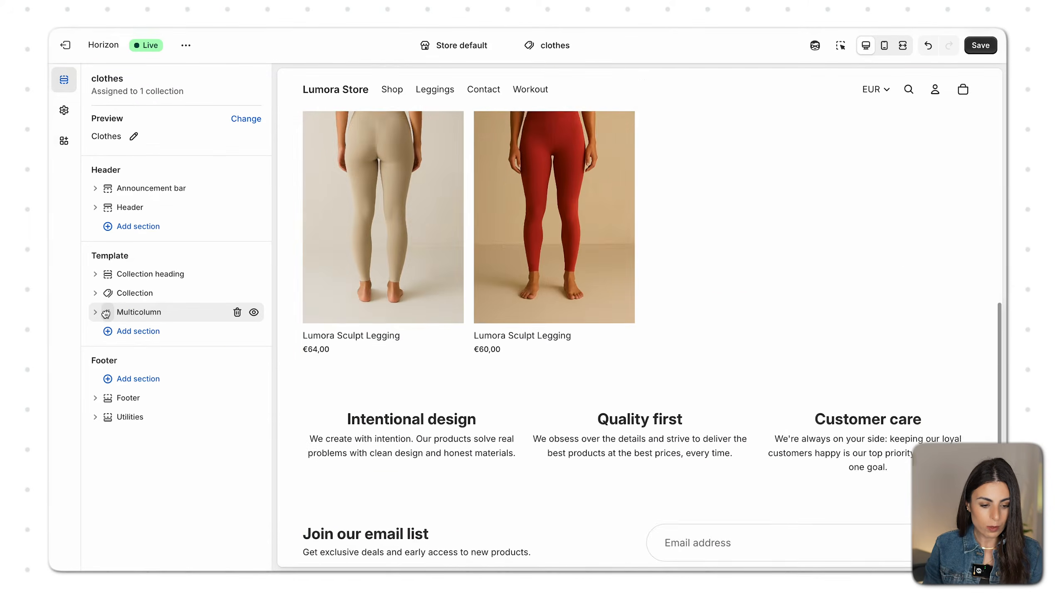
# - Move the Multicolumn section above the Collection section and delete its second and third columns
pyautogui.moveTo(107, 313); pyautogui.dragTo(107, 282)
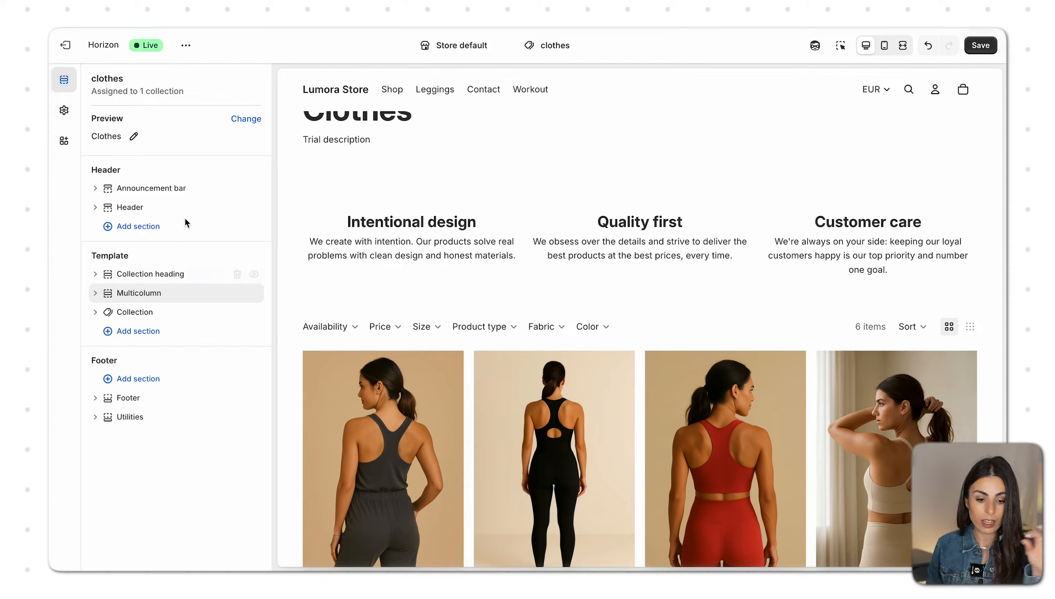
pyautogui.moveTo(393, 90)
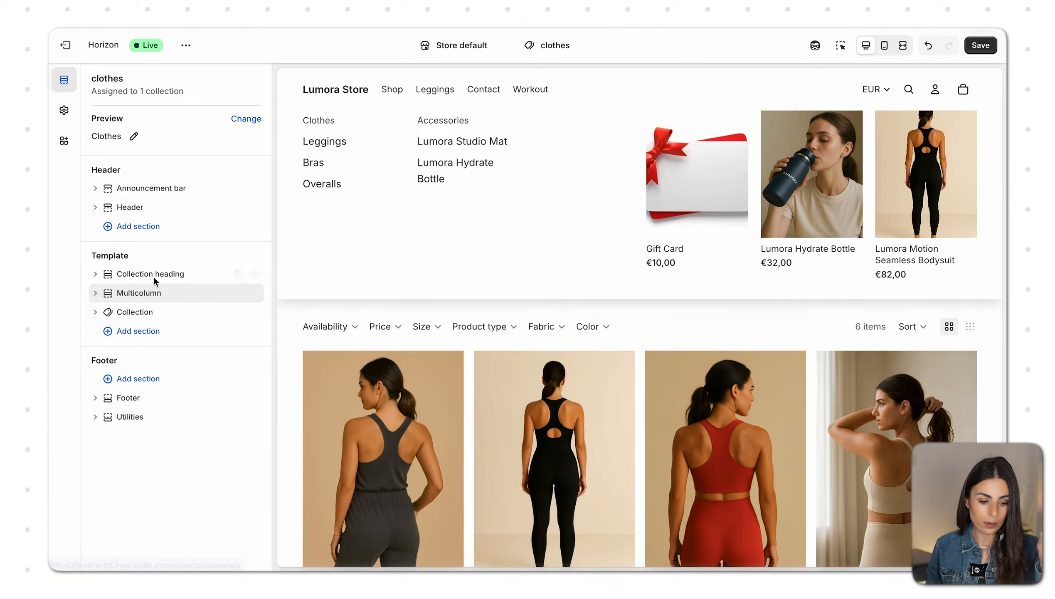
pyautogui.click(95, 293)
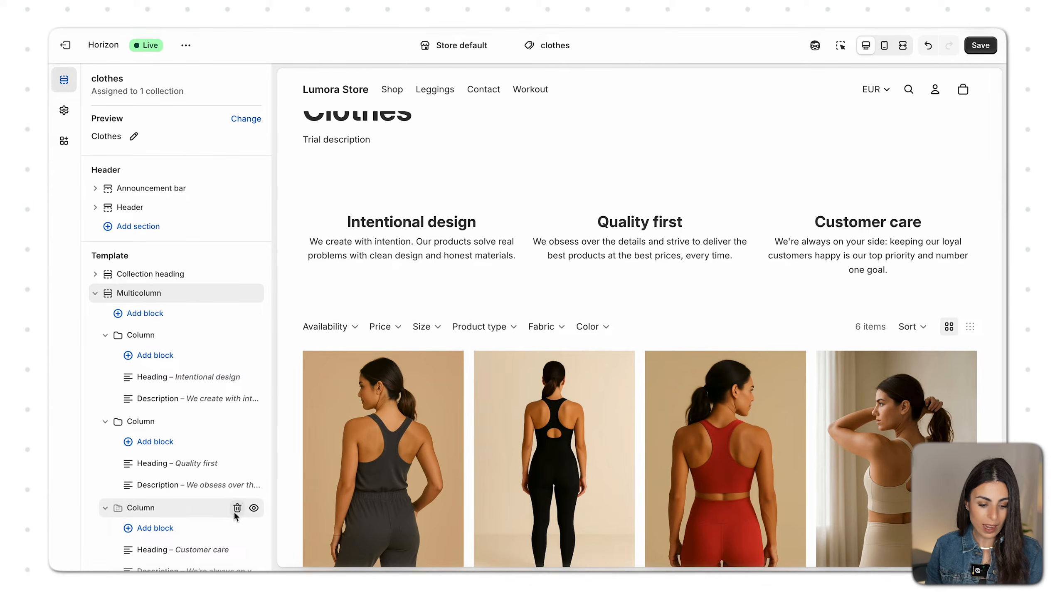
pyautogui.click(236, 508)
pyautogui.click(237, 420)
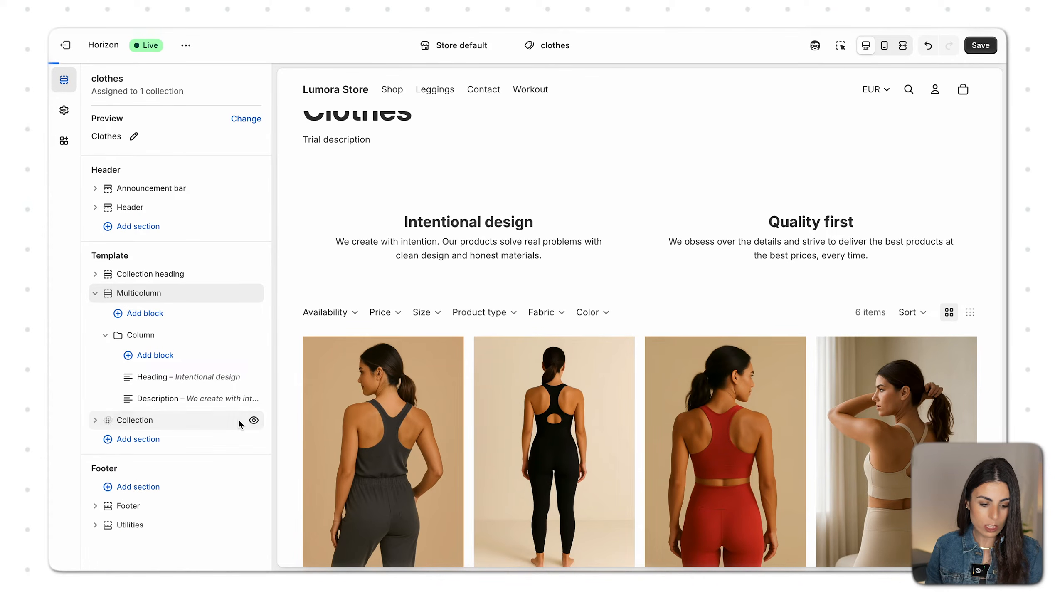
# - In the remaining Multicolumn column, add an Image block and delete the Description block
pyautogui.click(159, 335)
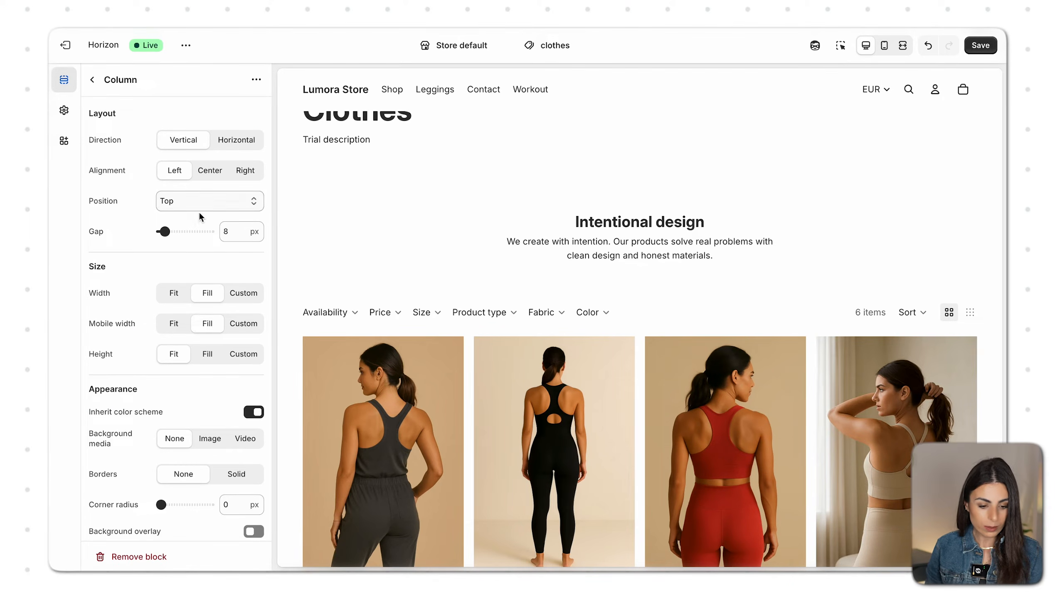
pyautogui.scroll(-6, 184, 289)
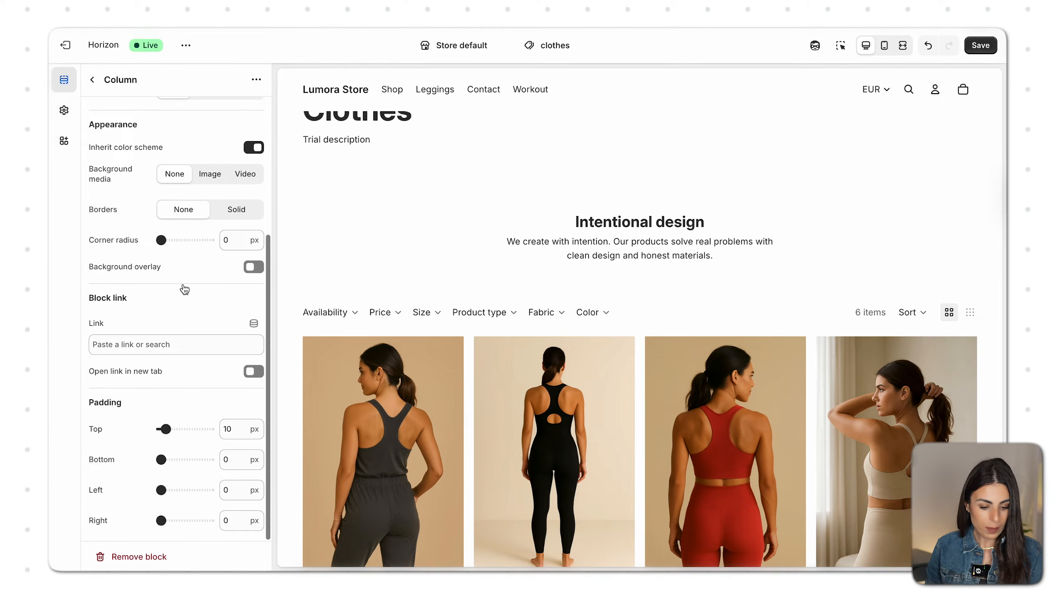
pyautogui.click(92, 79)
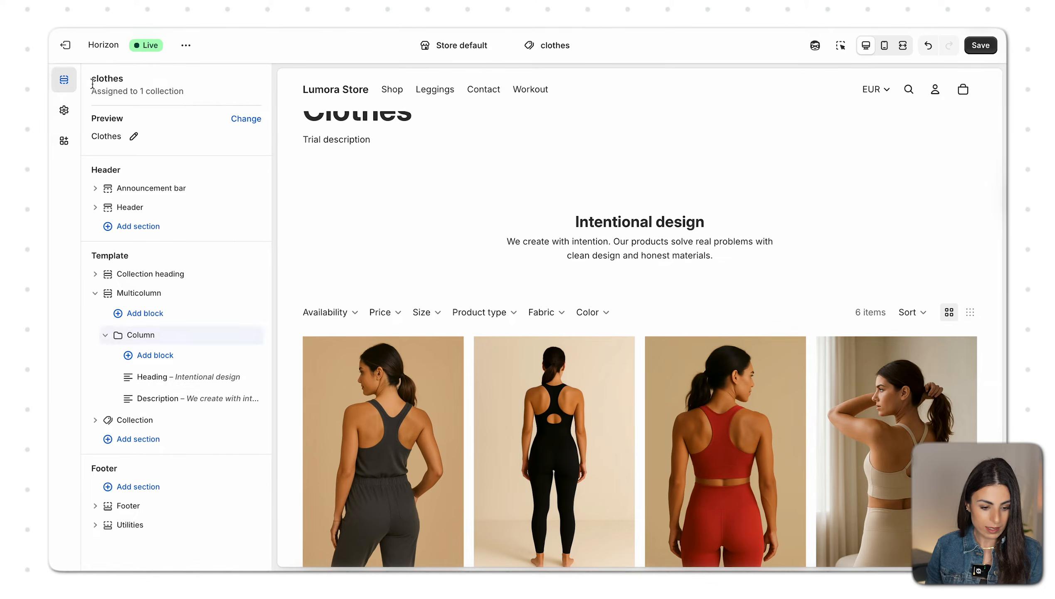
pyautogui.click(162, 356)
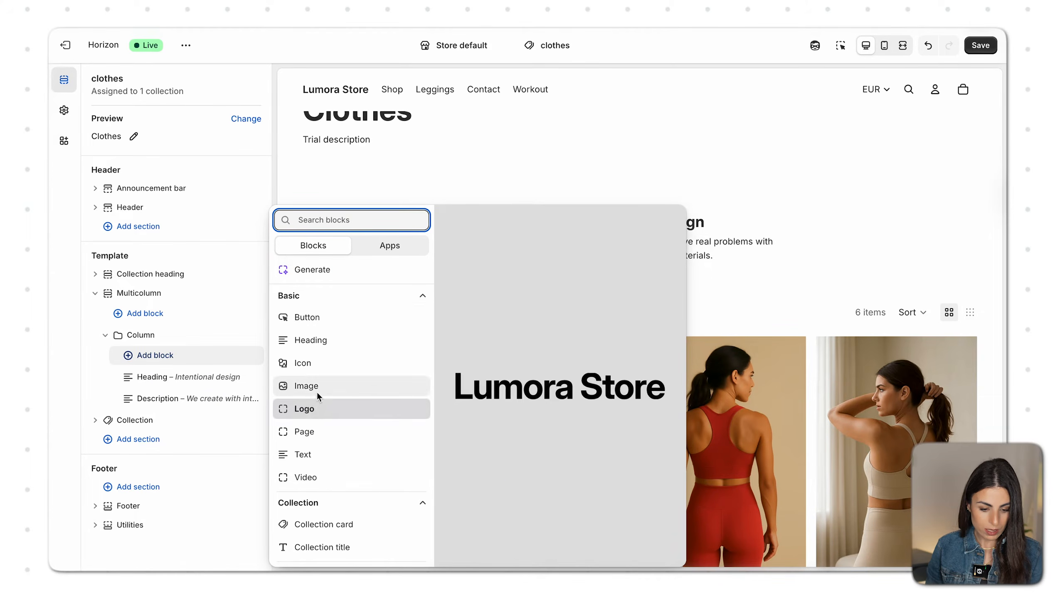
pyautogui.click(318, 388)
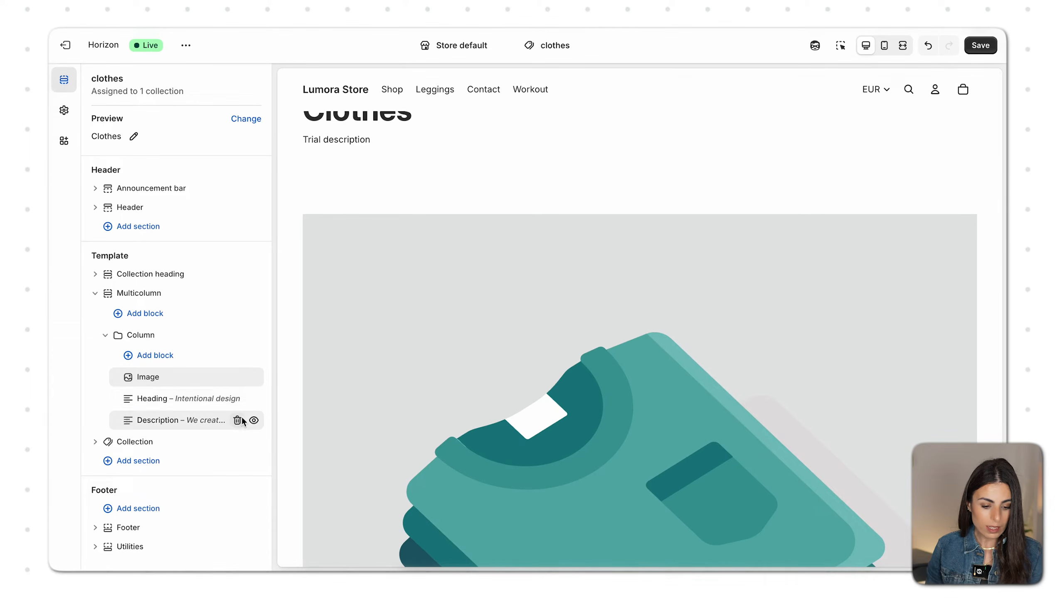
pyautogui.click(237, 419)
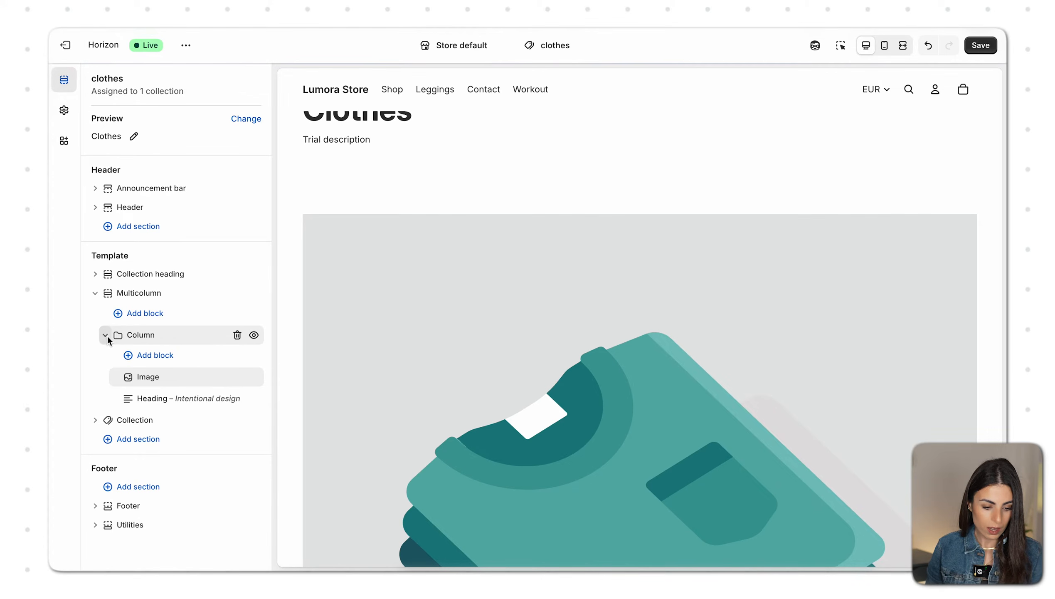
pyautogui.scroll(-10, 487, 306)
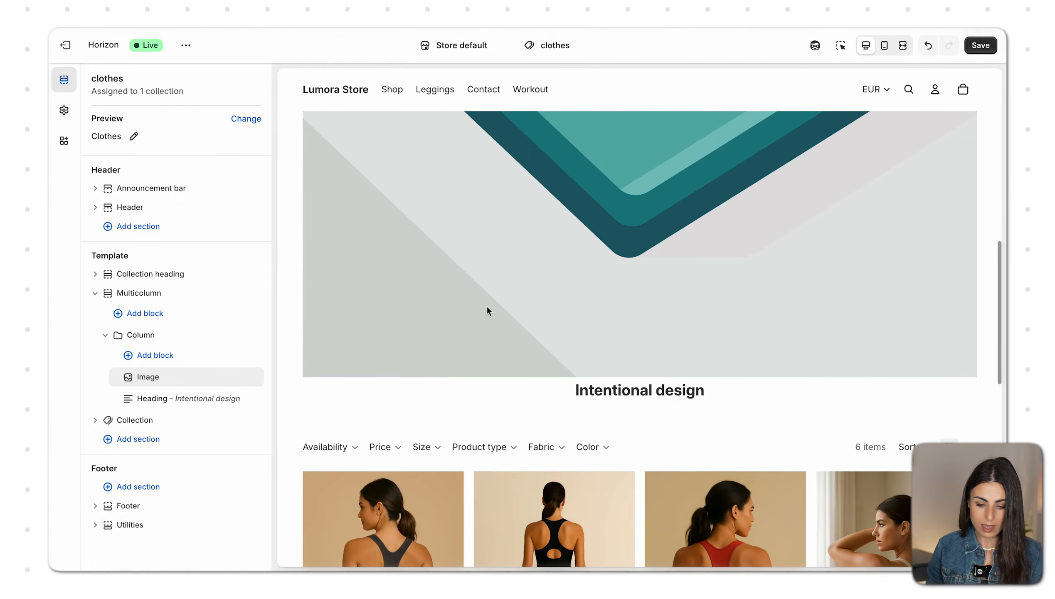
# - Duplicate the image-and-heading column twice so the Multicolumn section has three matching columns
pyautogui.click(106, 335)
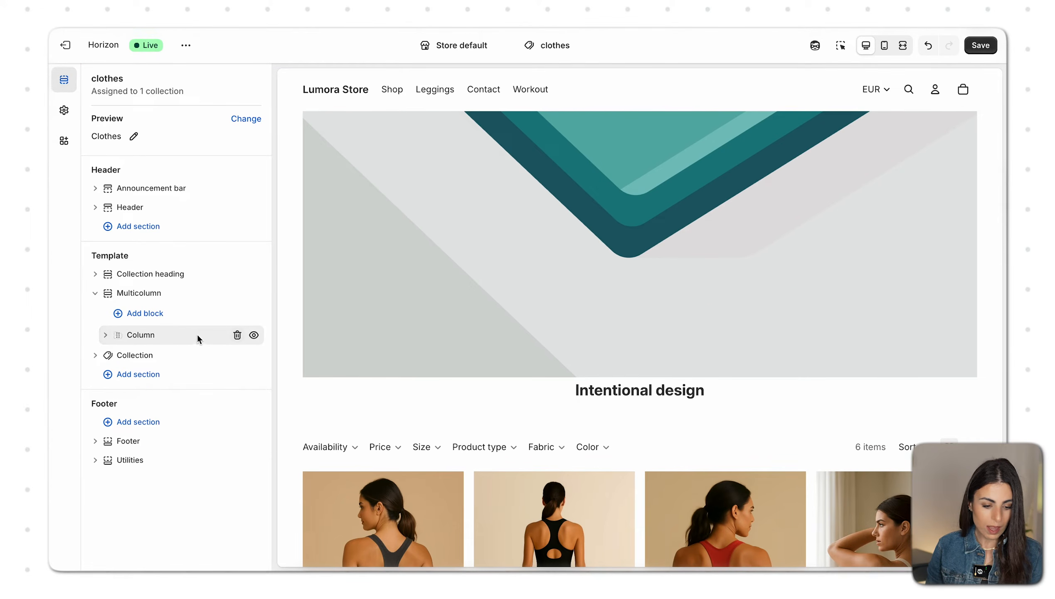
pyautogui.rightClick(197, 338)
pyautogui.click(261, 164)
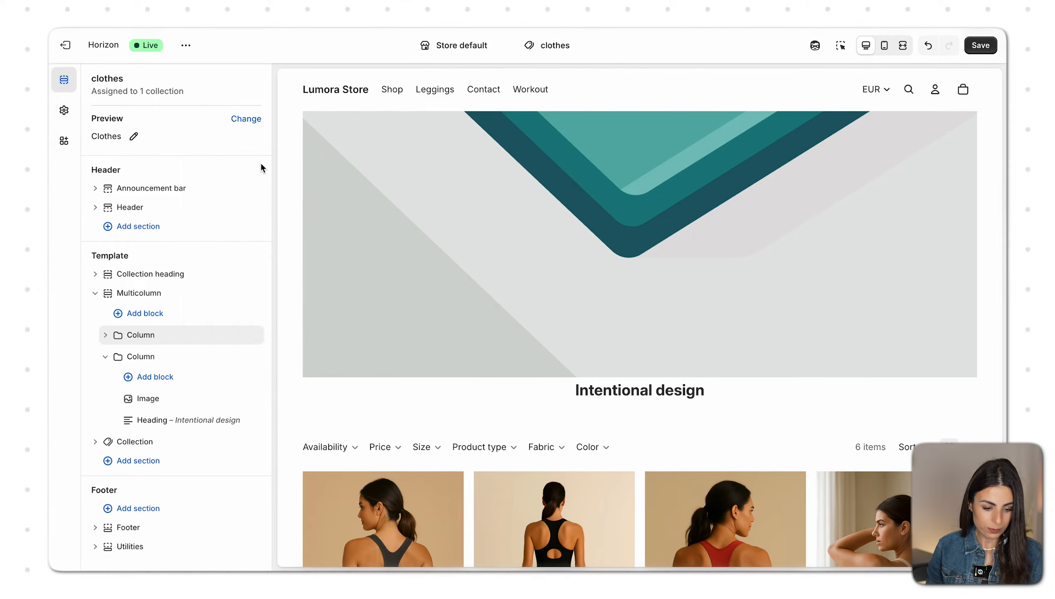
pyautogui.rightClick(159, 356)
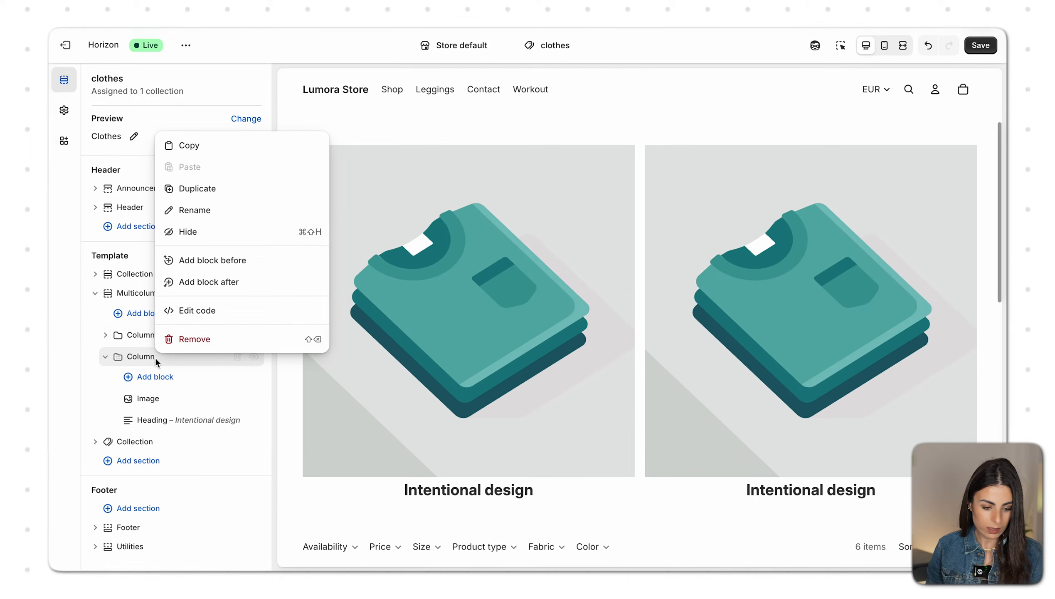
pyautogui.click(222, 184)
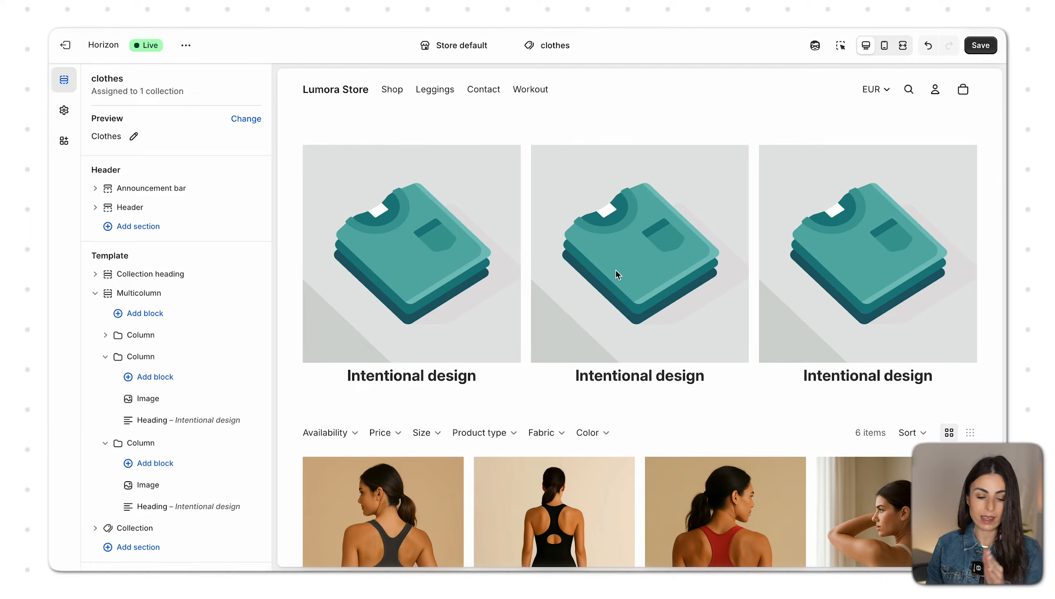
# - Set the first column's image to the existing file homepage-6
pyautogui.click(105, 357)
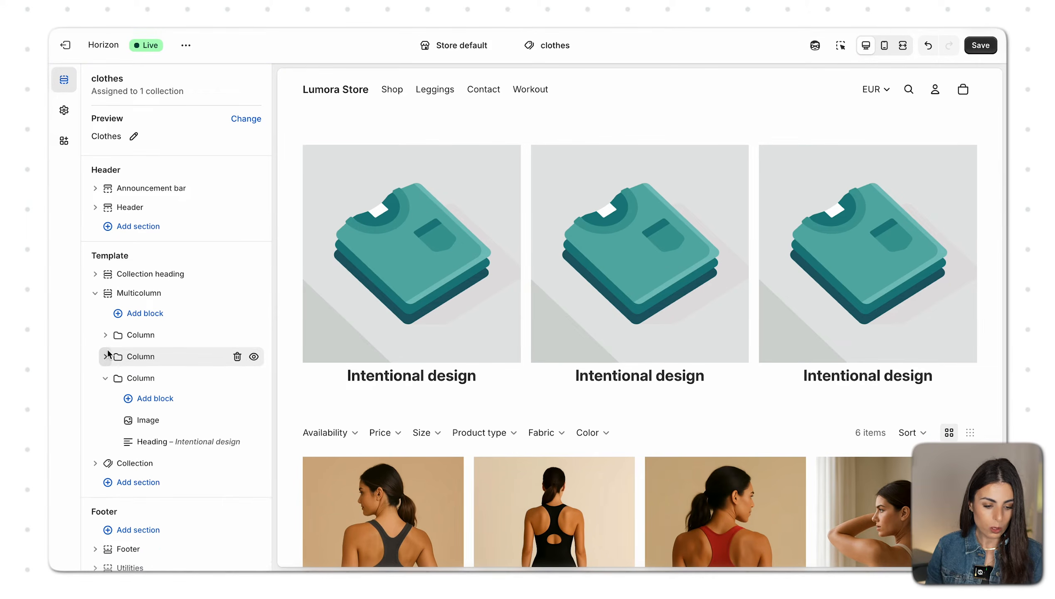
pyautogui.click(106, 335)
pyautogui.click(143, 376)
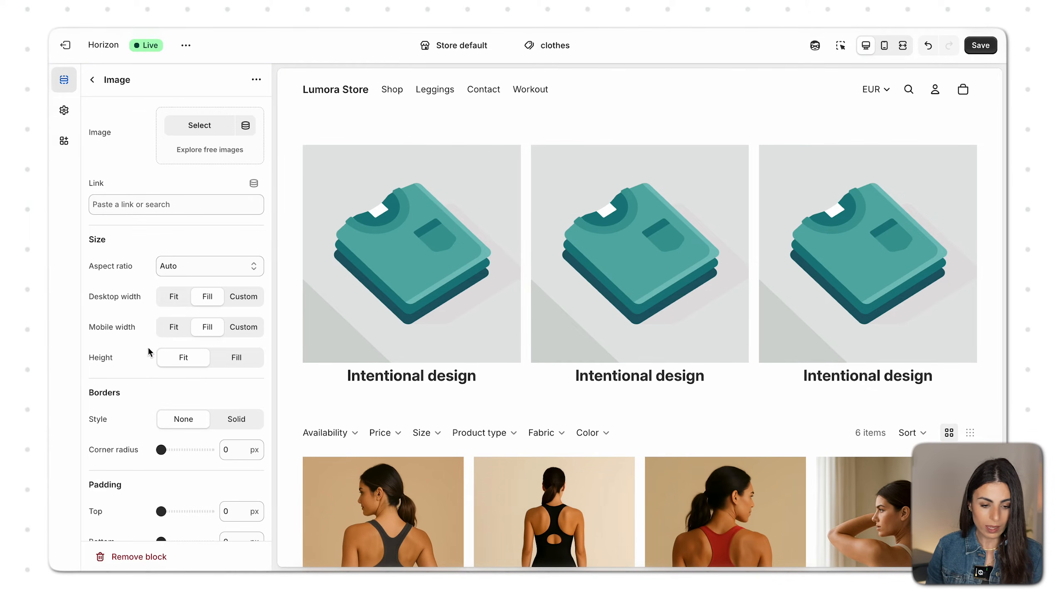
pyautogui.click(199, 125)
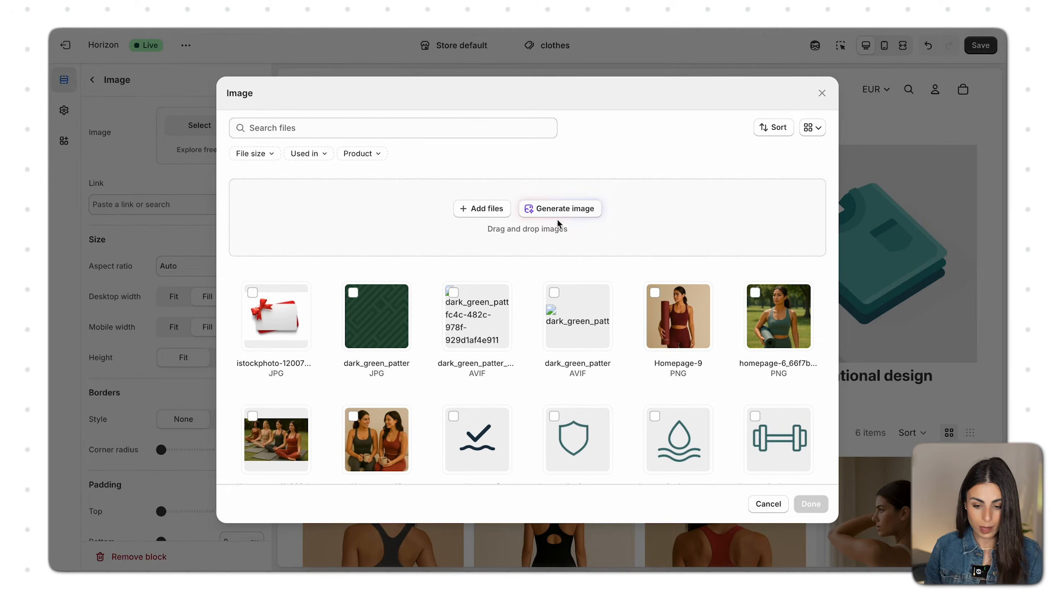
pyautogui.scroll(-8, 419, 418)
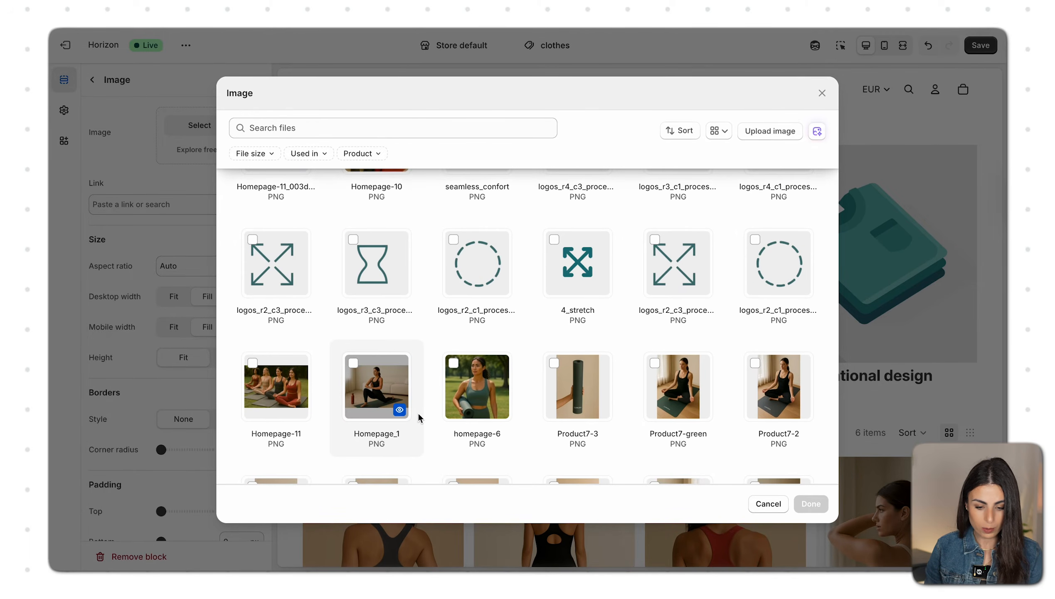
pyautogui.click(481, 392)
pyautogui.click(810, 503)
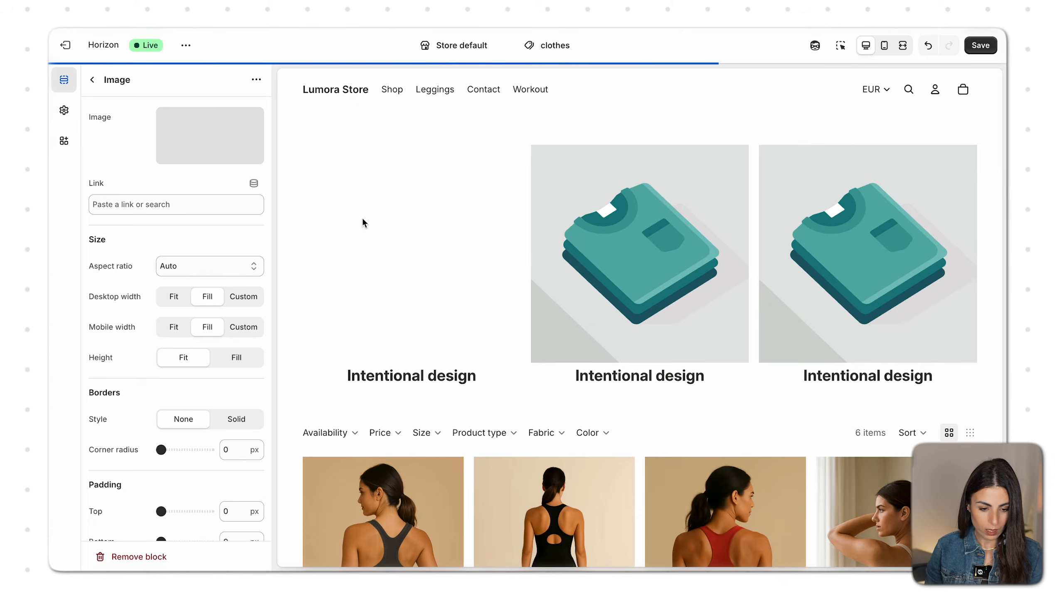
# - Link the first column's image to the Bras collection
pyautogui.click(164, 202)
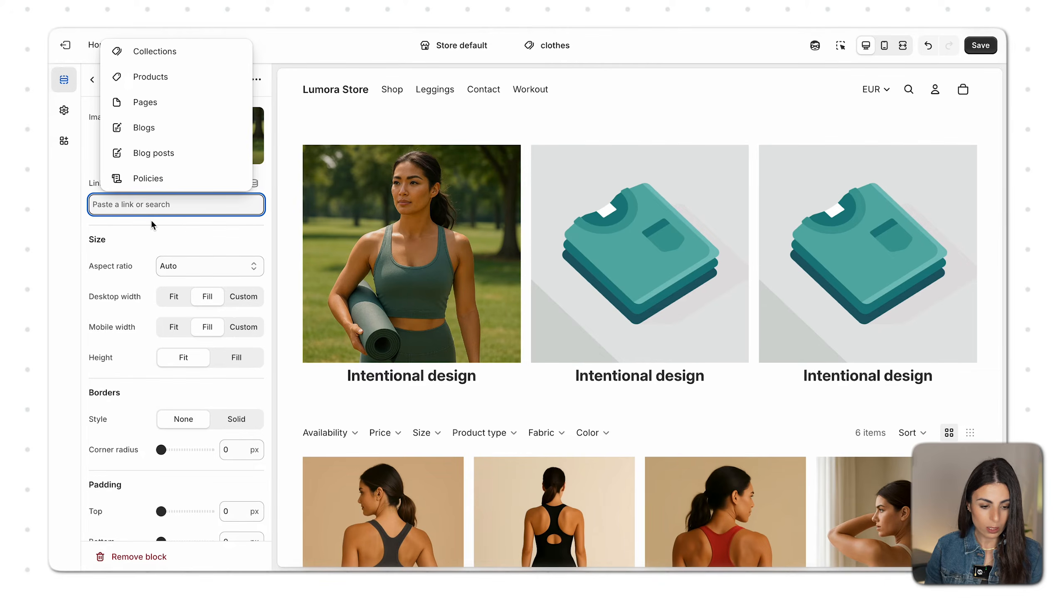
pyautogui.click(157, 55)
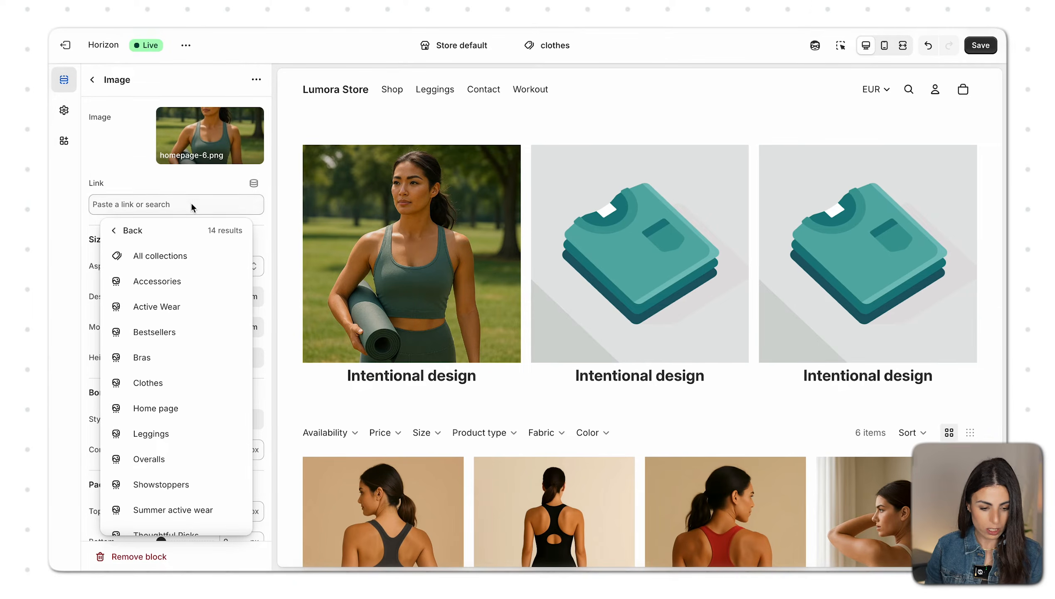
pyautogui.click(169, 358)
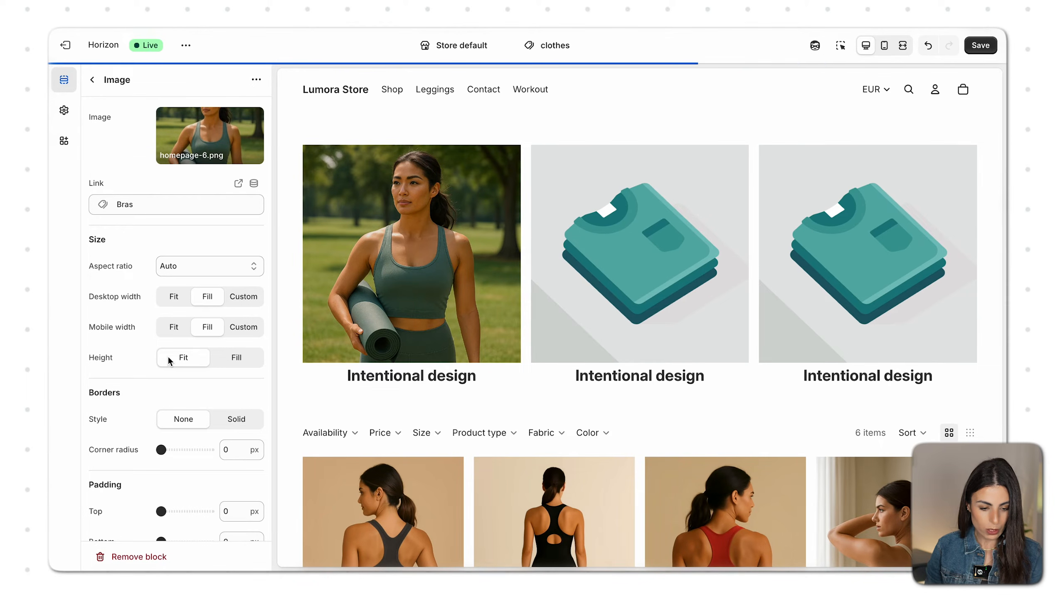
# - Change the first column's heading text to Bras
pyautogui.click(92, 79)
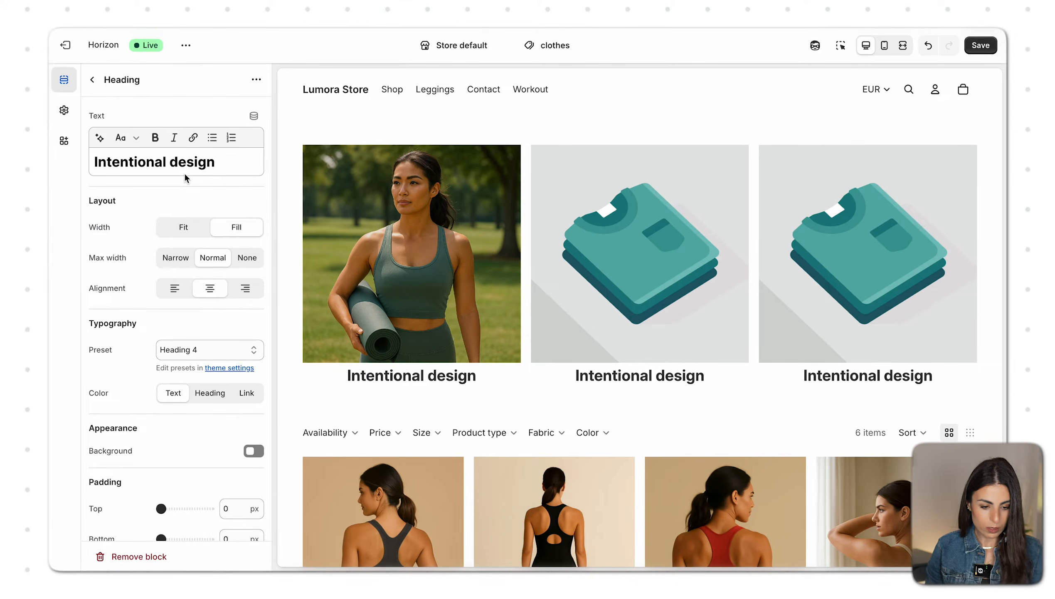
pyautogui.tripleClick(227, 162)
pyautogui.write('Bras')
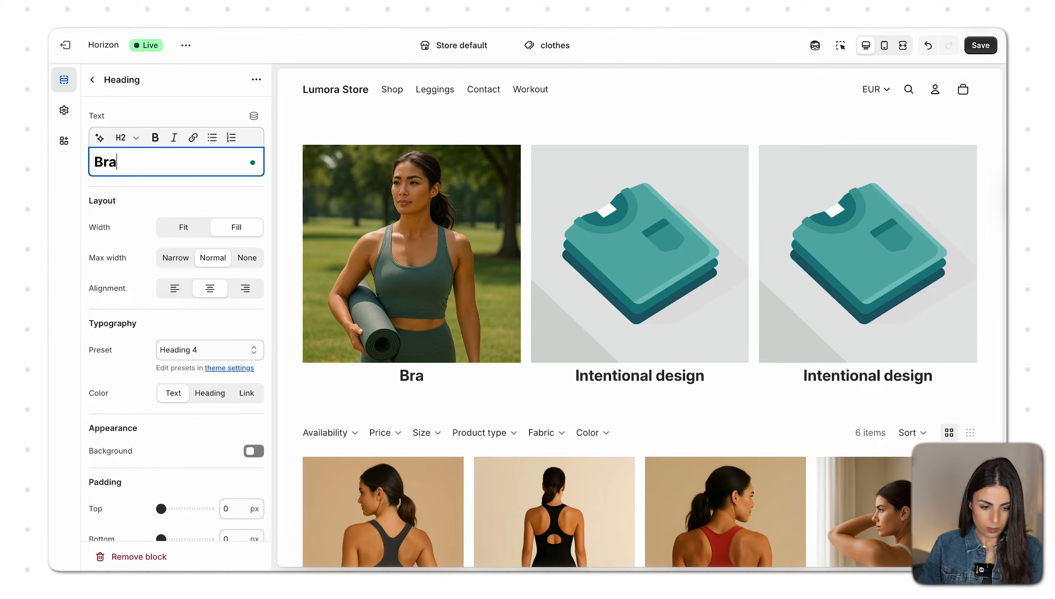
pyautogui.click(109, 79)
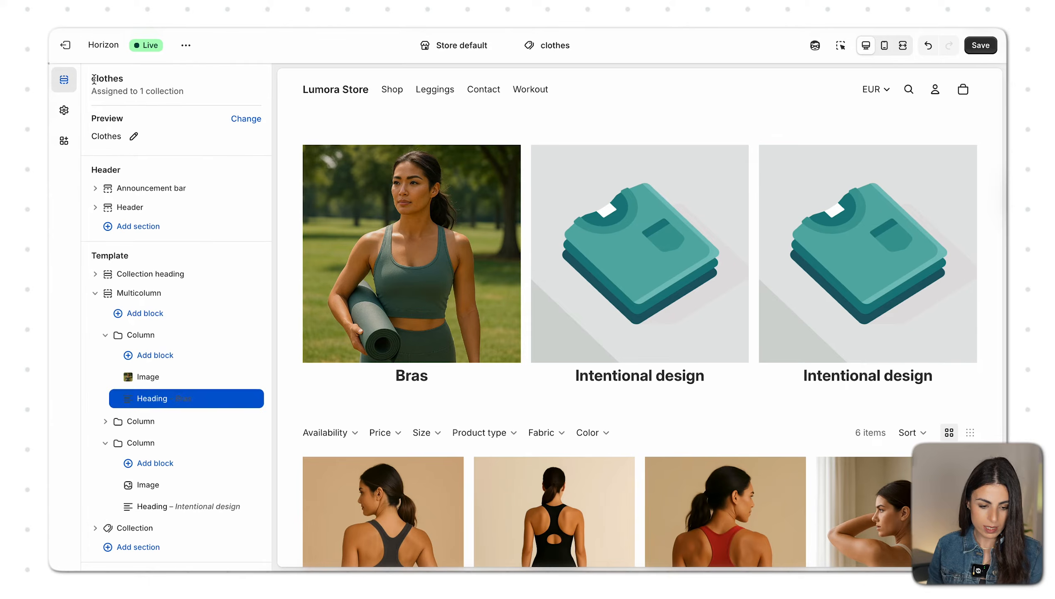
# - Set the second column's image to the existing file Product_3_-4
pyautogui.click(105, 335)
pyautogui.click(105, 356)
pyautogui.click(143, 400)
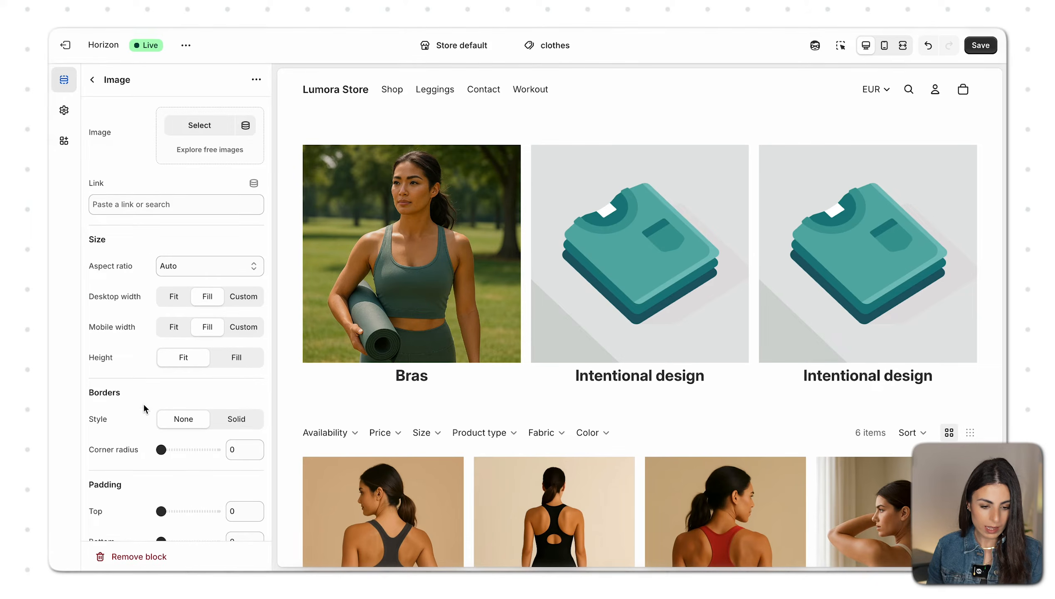
pyautogui.click(199, 124)
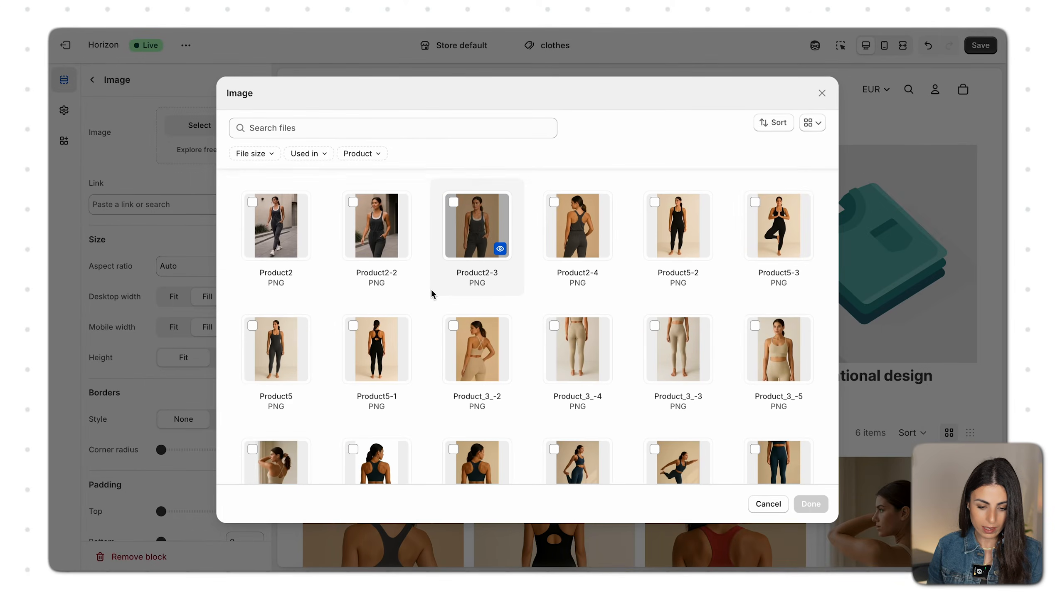
pyautogui.click(554, 325)
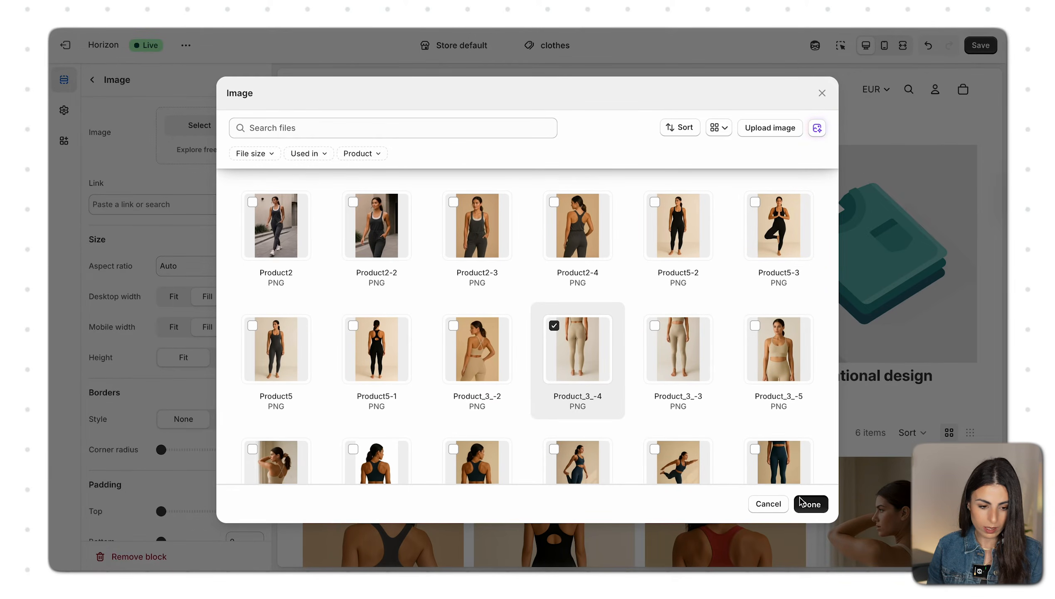
pyautogui.click(811, 503)
# - Link the second column's image to the Leggings collection
pyautogui.click(193, 204)
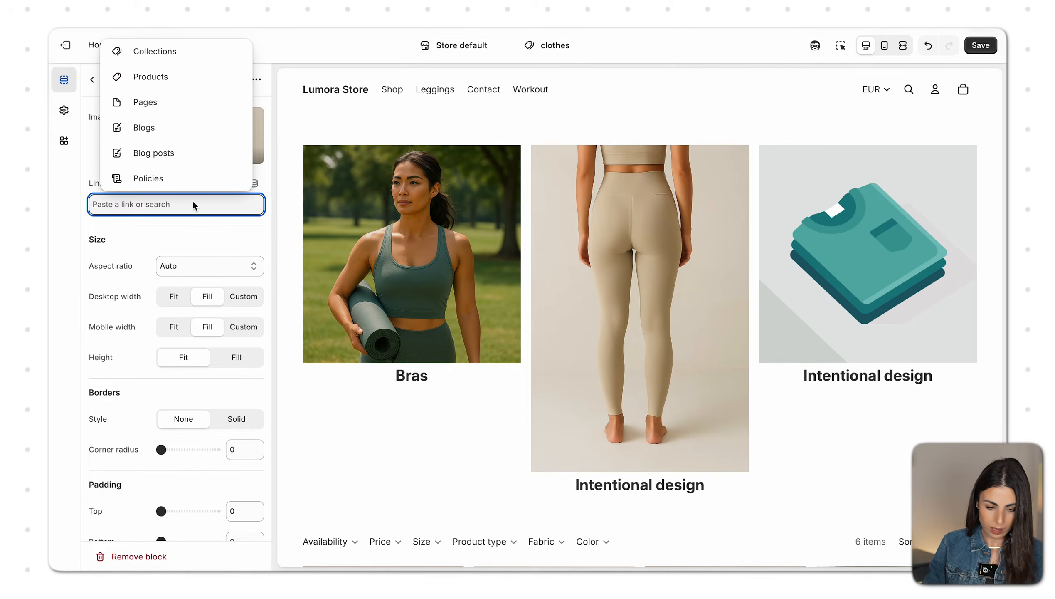
pyautogui.write('legg')
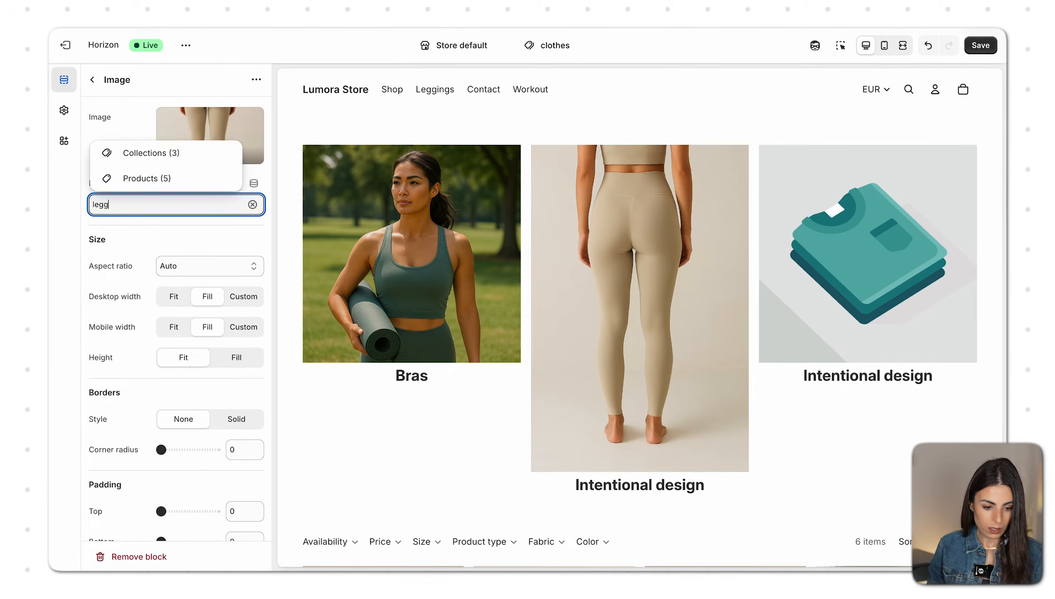
pyautogui.click(210, 151)
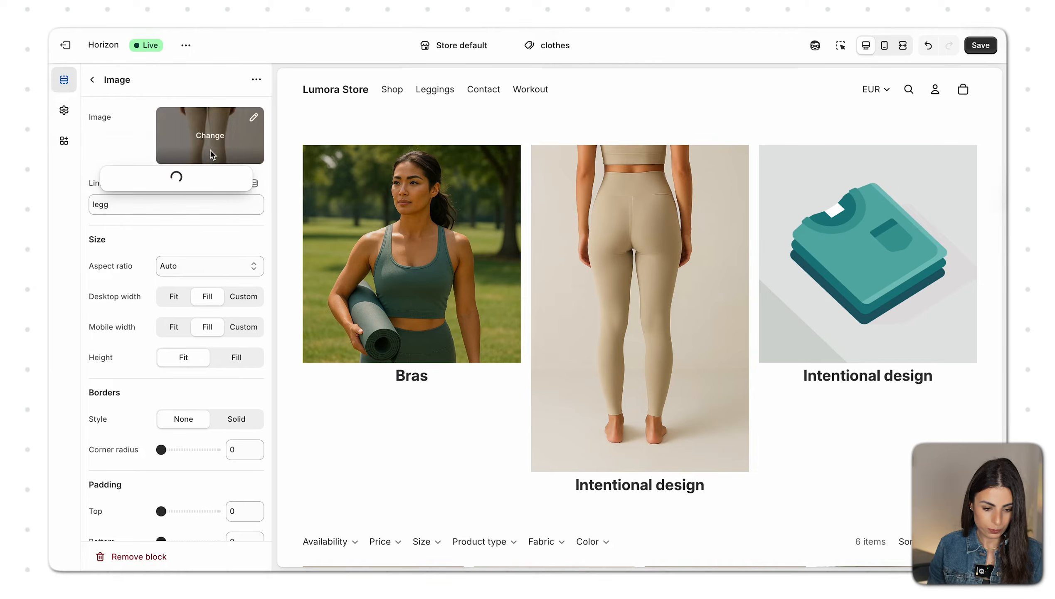
pyautogui.click(182, 156)
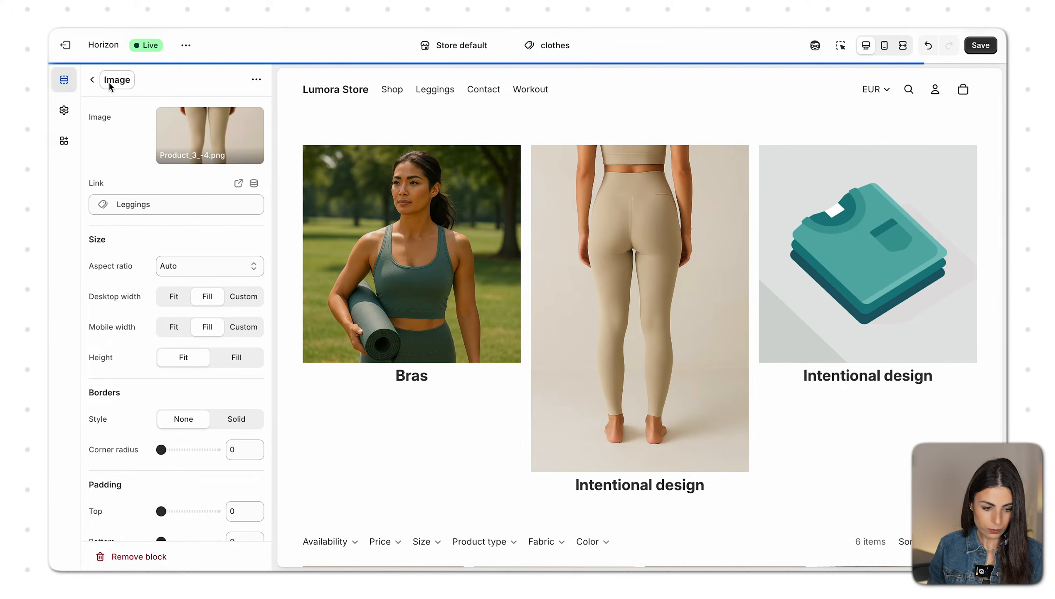
# - Open the image file selection for the image block in the Multicolumn section's third column
pyautogui.click(95, 81)
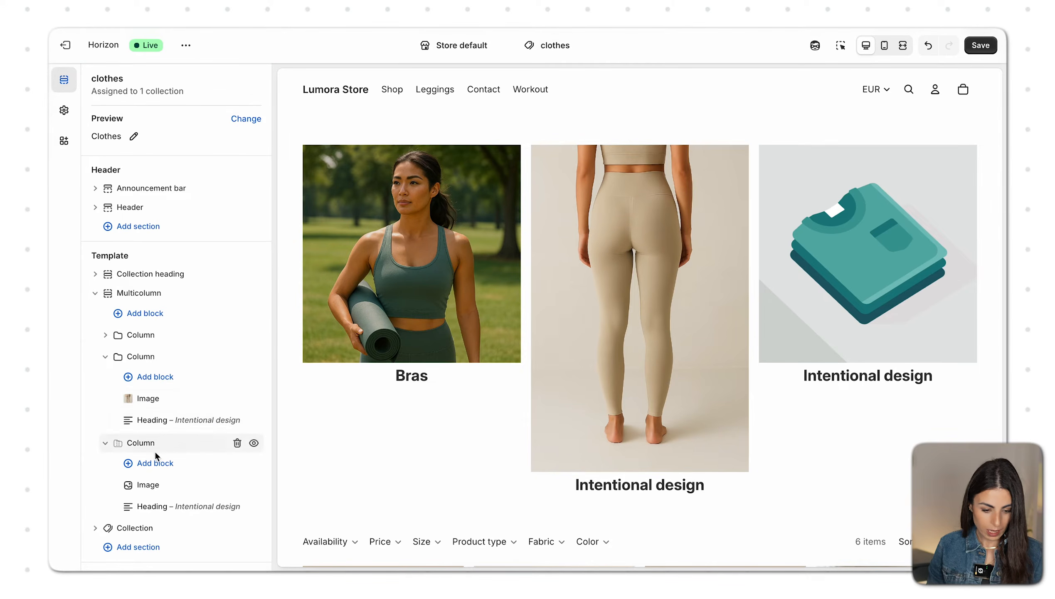
pyautogui.click(145, 485)
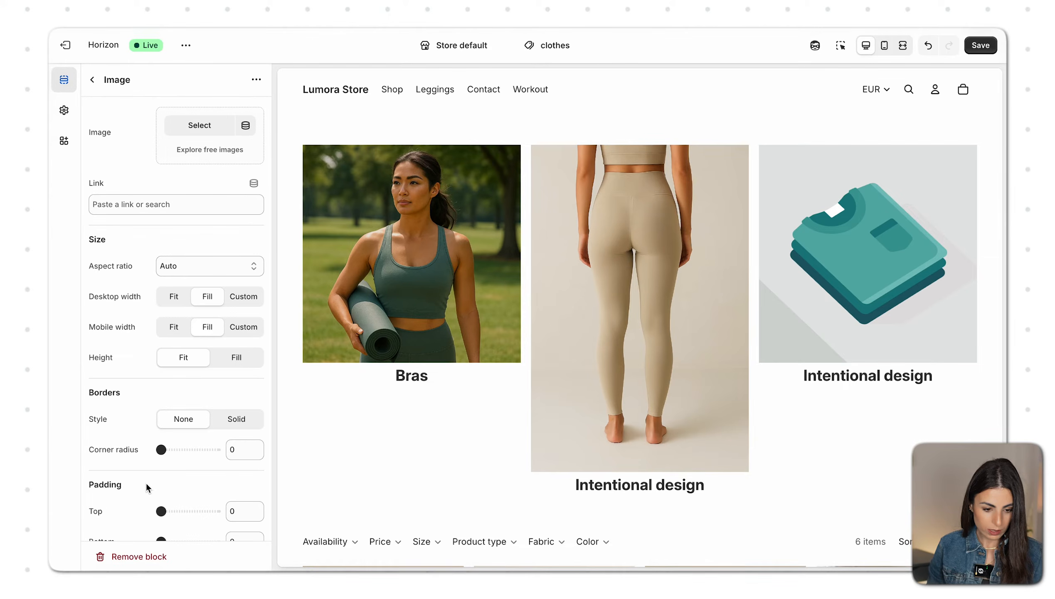
pyautogui.click(212, 128)
pyautogui.click(343, 129)
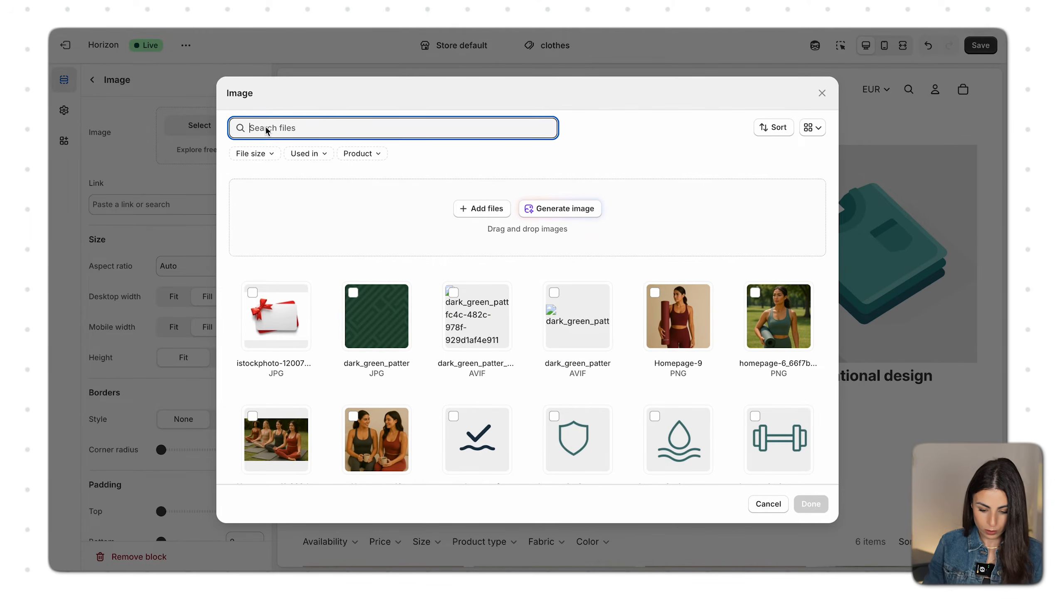
pyautogui.write('over')
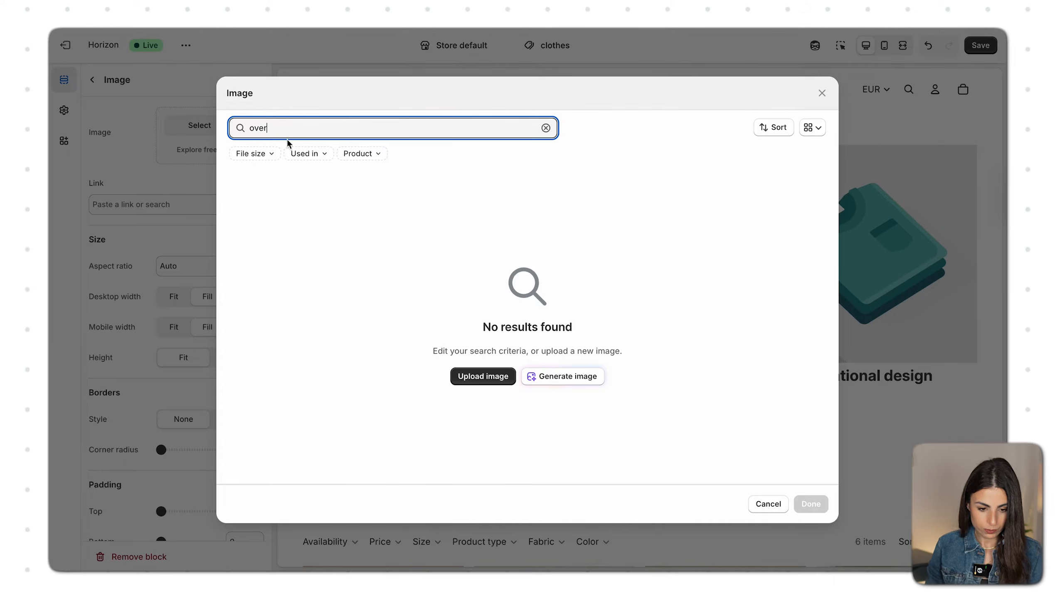
pyautogui.press('BackSpace')
pyautogui.press('BackSpace')
pyautogui.press('BackSpace')
pyautogui.press('BackSpace')
# - Set the third column's image to the existing file Product5-1
pyautogui.scroll(-5, 571, 433)
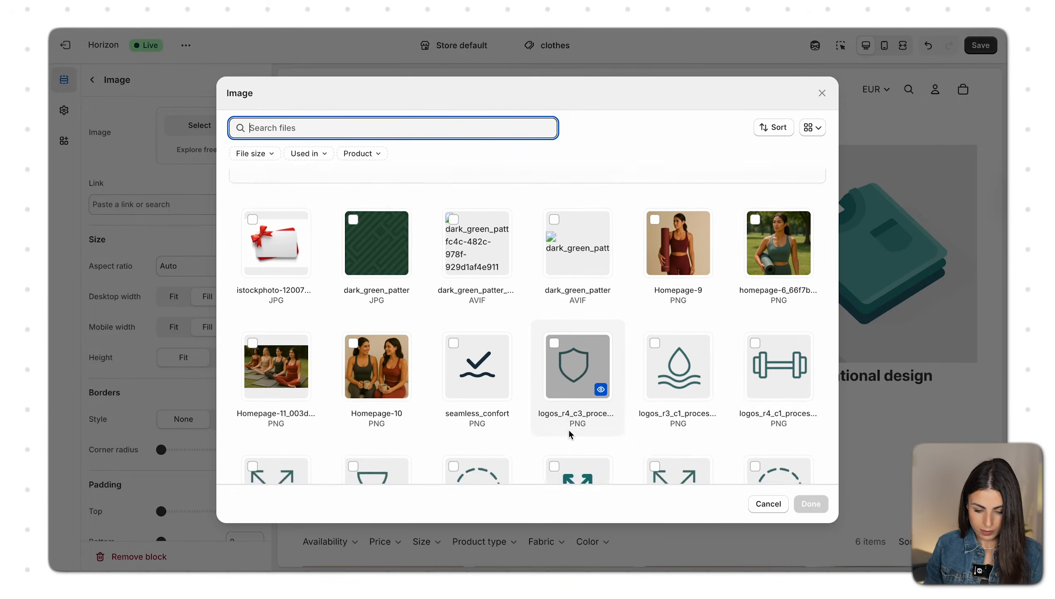
pyautogui.scroll(-3, 569, 431)
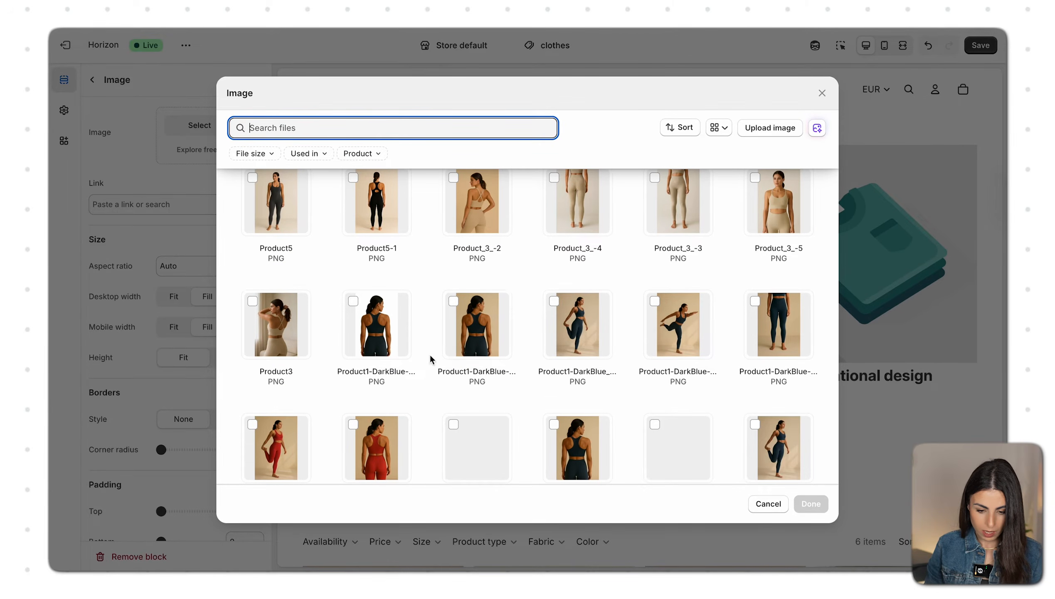
pyautogui.scroll(-4, 460, 393)
pyautogui.scroll(5, 464, 400)
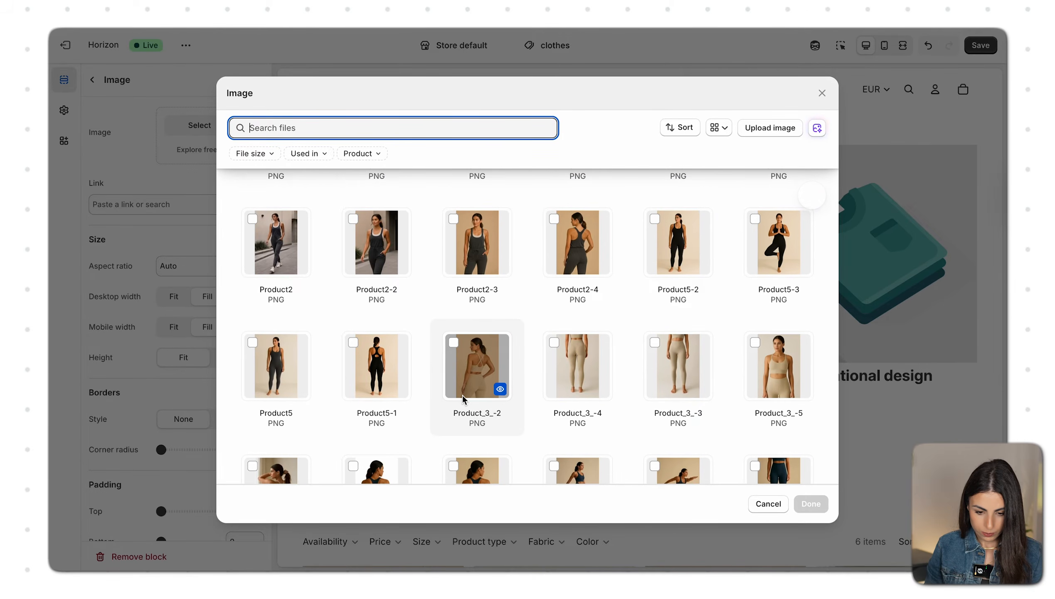
pyautogui.click(379, 360)
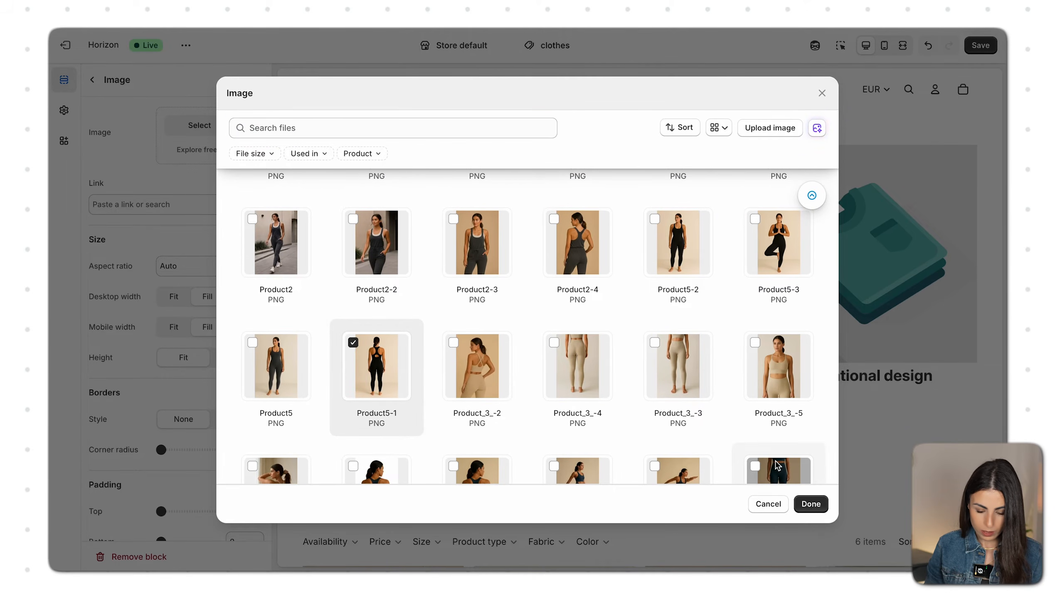
pyautogui.click(811, 503)
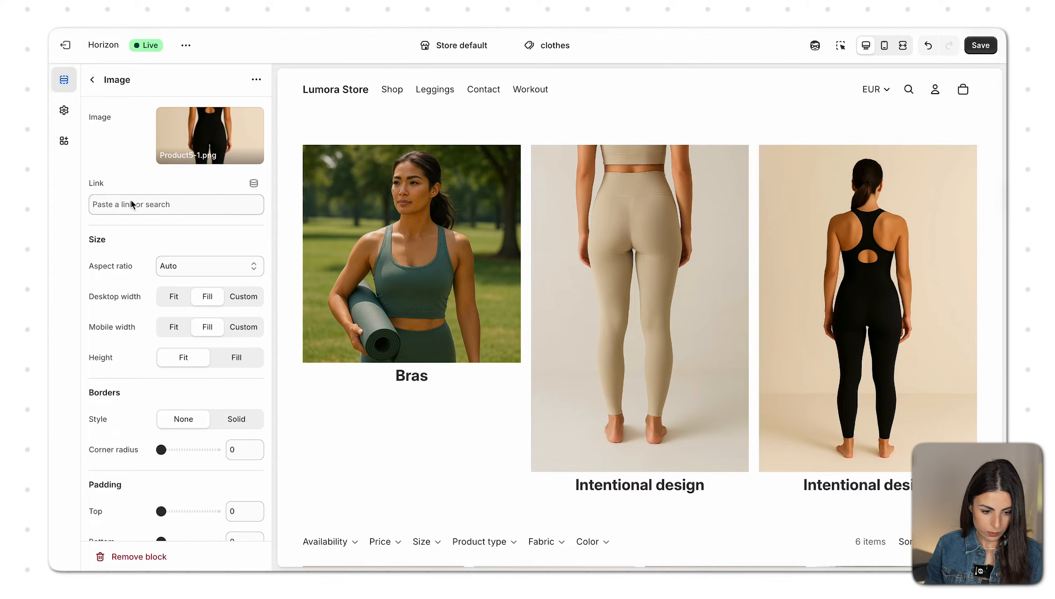
# - Link the third column's image to the Overalls collection and return to the template's section list
pyautogui.click(130, 198)
pyautogui.click(158, 50)
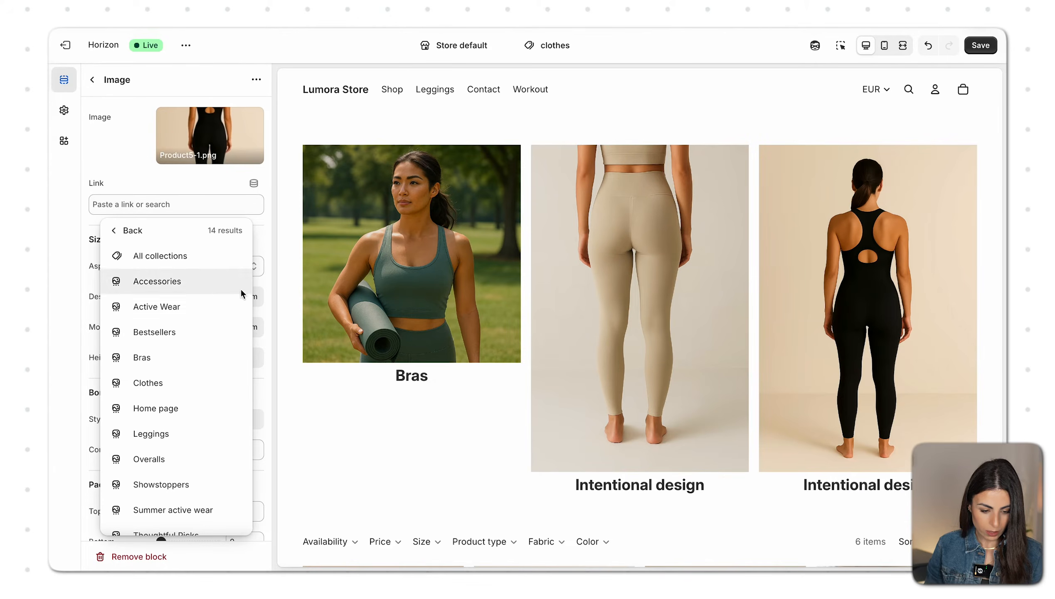
pyautogui.click(167, 455)
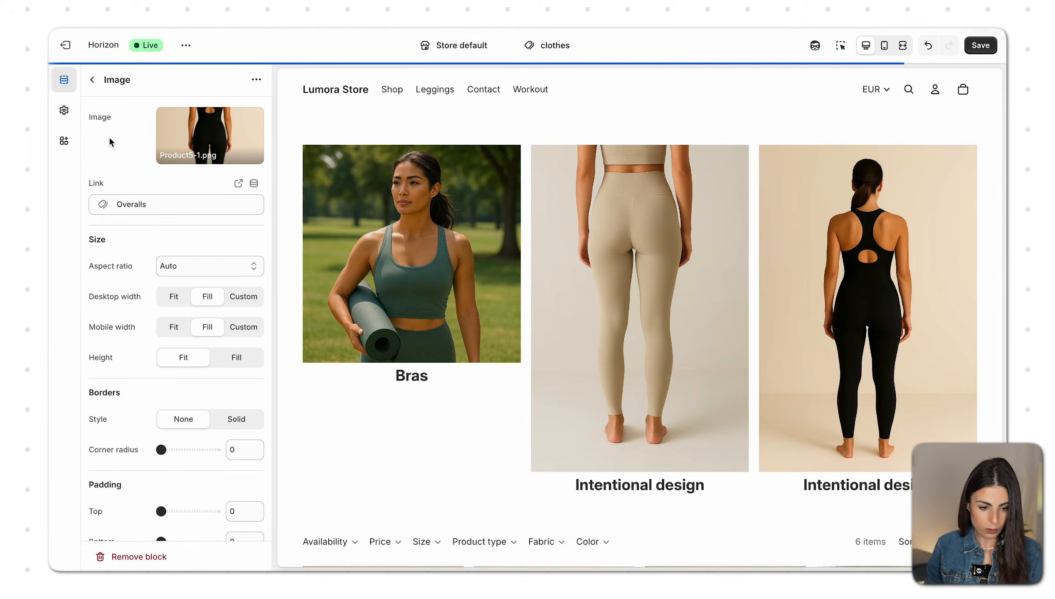
pyautogui.click(92, 79)
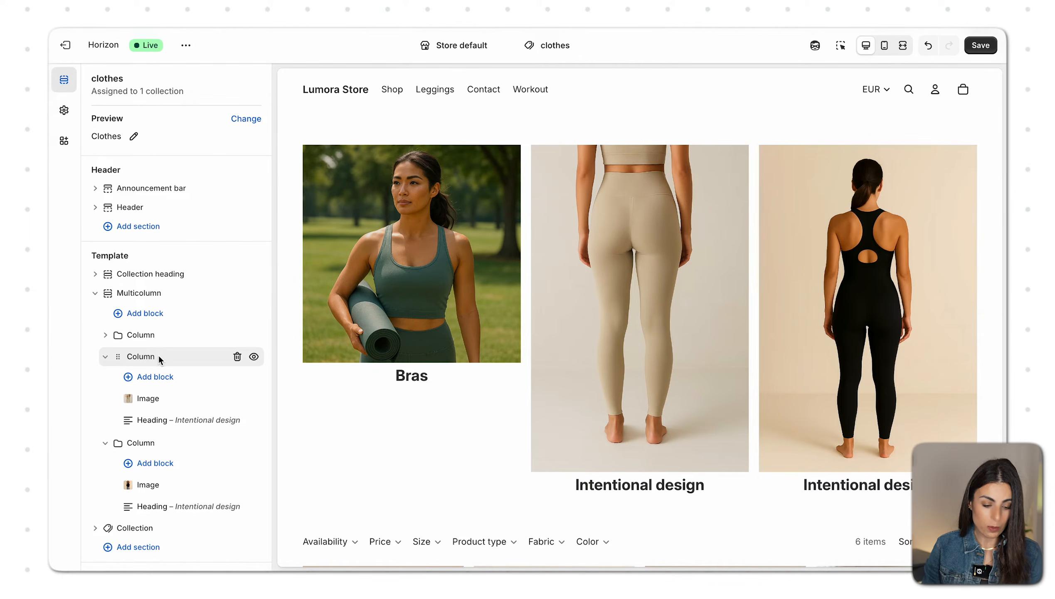
# - Open the Multicolumn section's settings and examine its layout, size, appearance and padding options
pyautogui.click(146, 293)
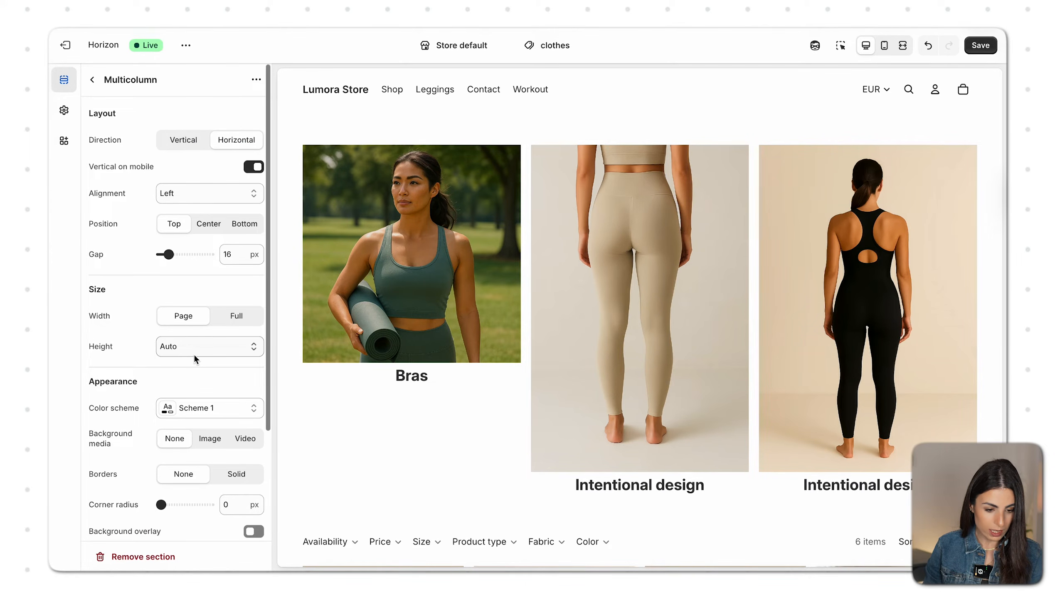
pyautogui.scroll(-3, 196, 257)
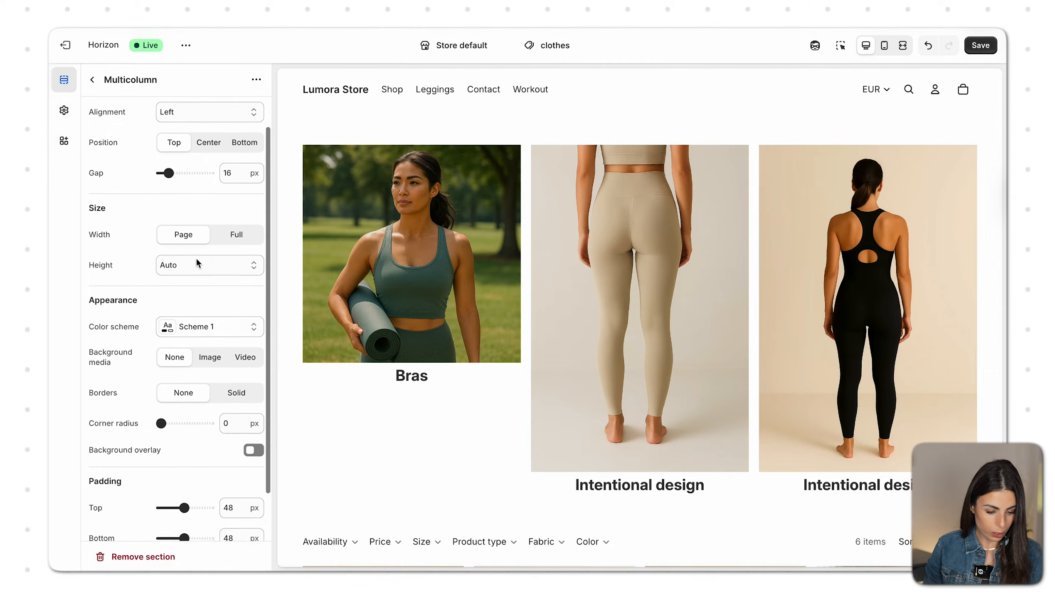
pyautogui.scroll(-1, 198, 322)
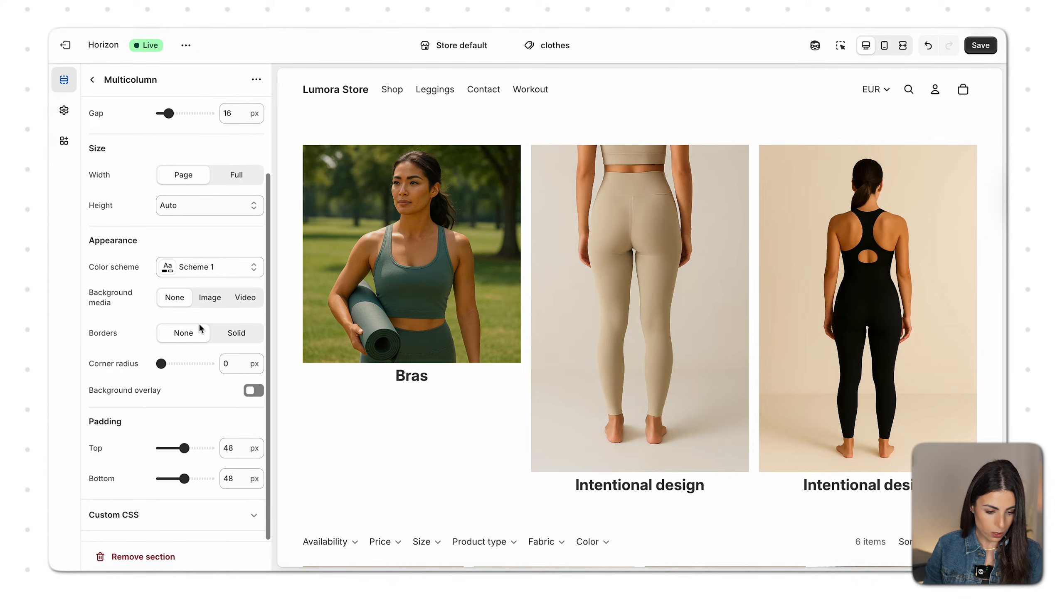
# - Set the aspect ratio of the image in the Multicolumn section's second column to Square
pyautogui.click(203, 300)
pyautogui.click(172, 300)
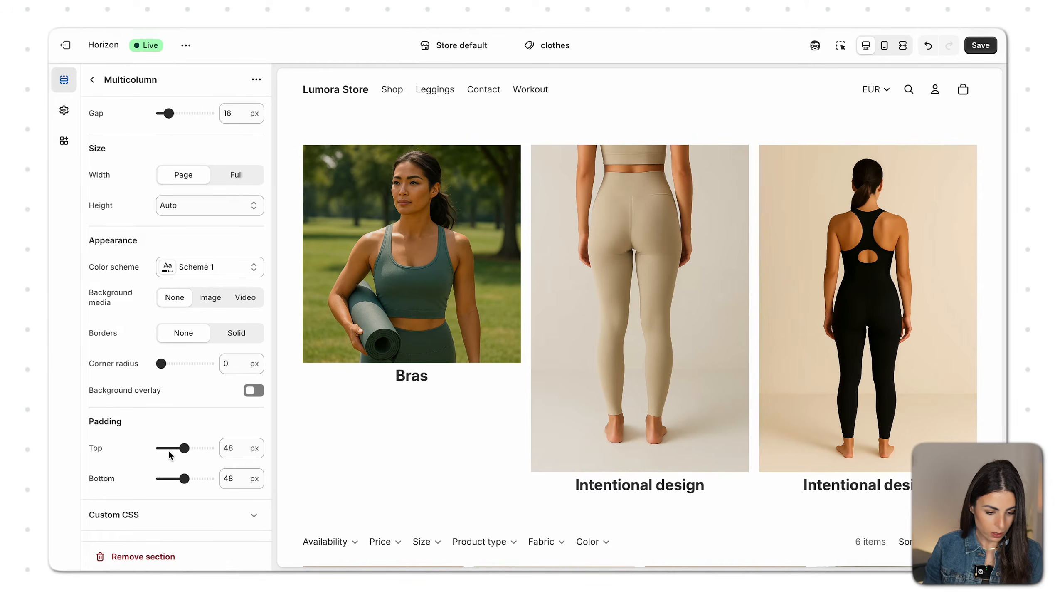
pyautogui.click(92, 79)
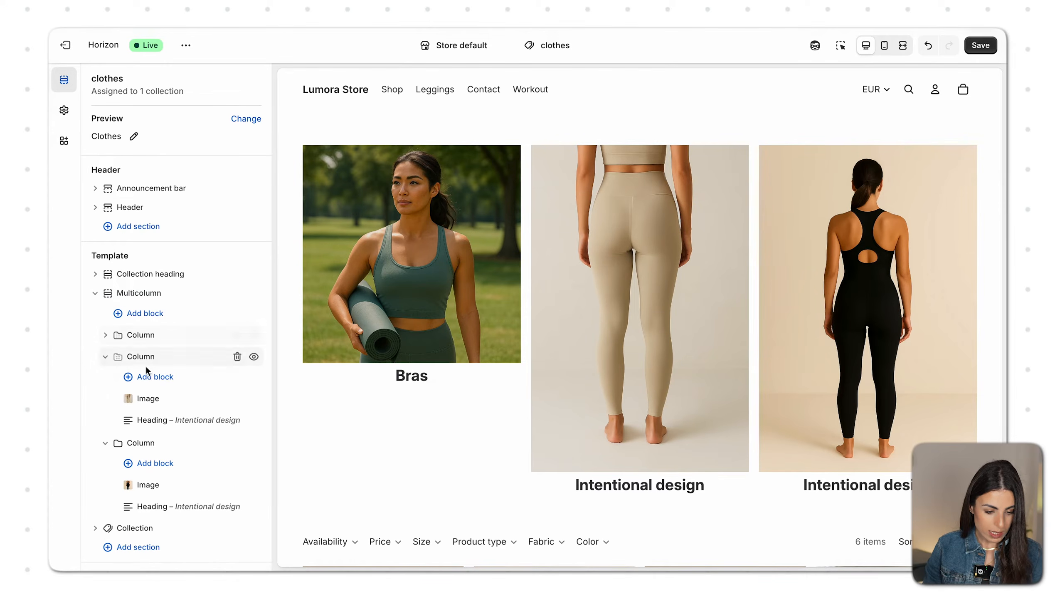
pyautogui.click(149, 400)
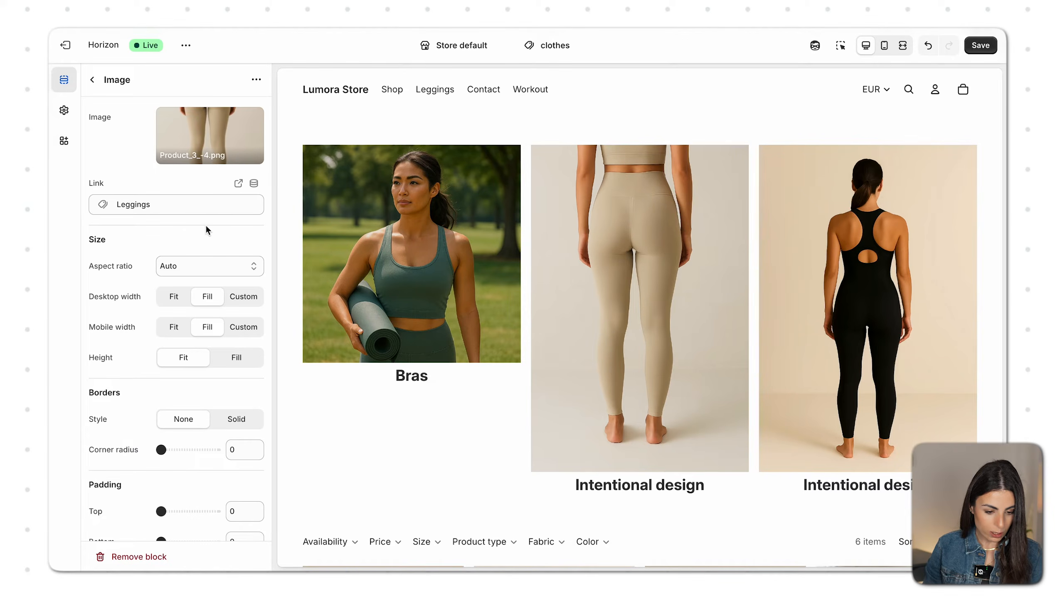
pyautogui.click(181, 264)
pyautogui.click(184, 295)
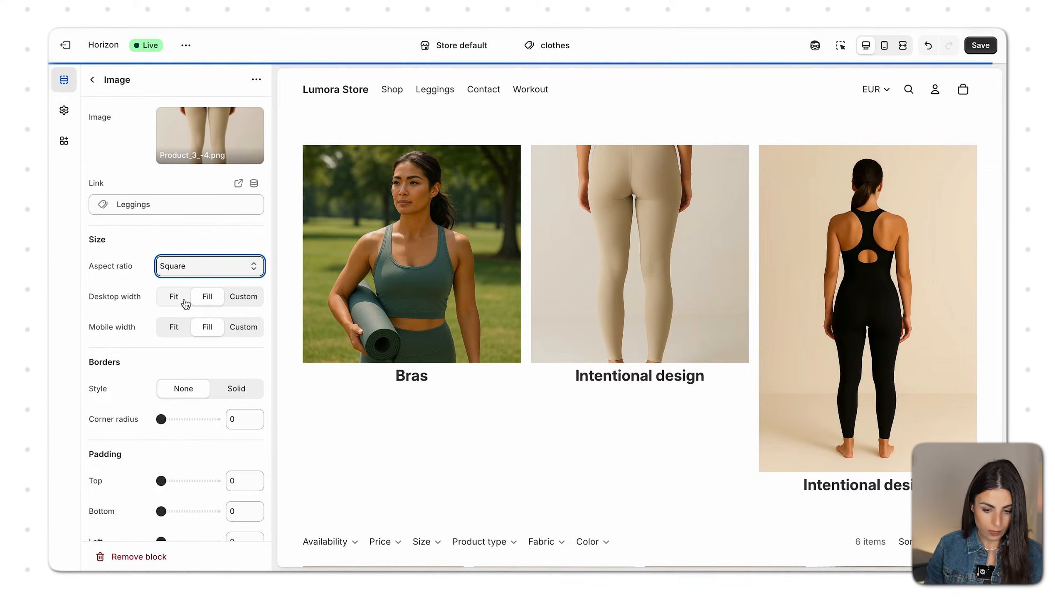
# - Set the aspect ratio of the third column's image to Square
pyautogui.click(93, 80)
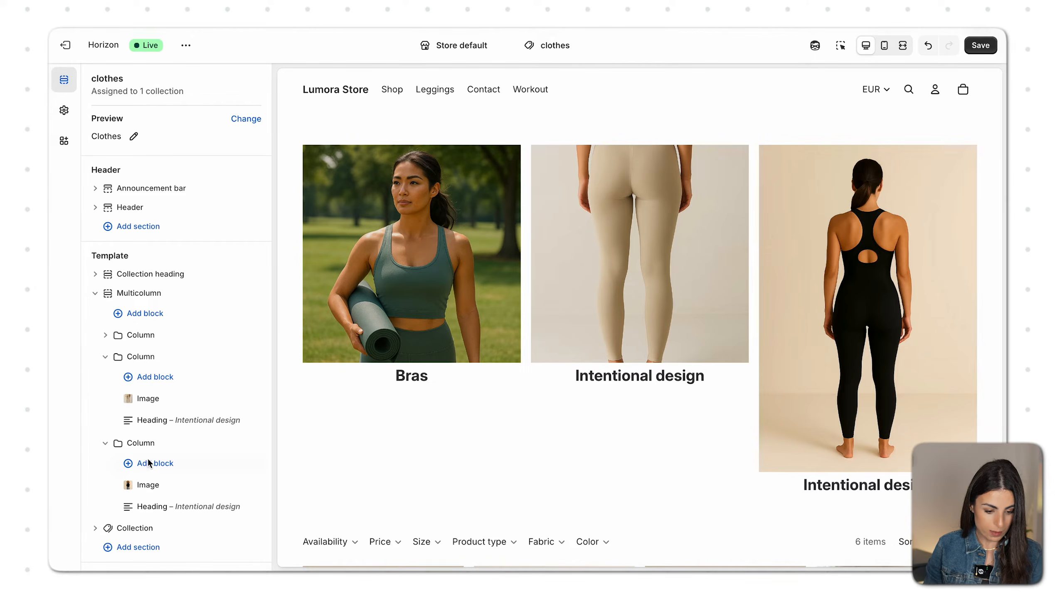
pyautogui.click(141, 485)
pyautogui.click(193, 264)
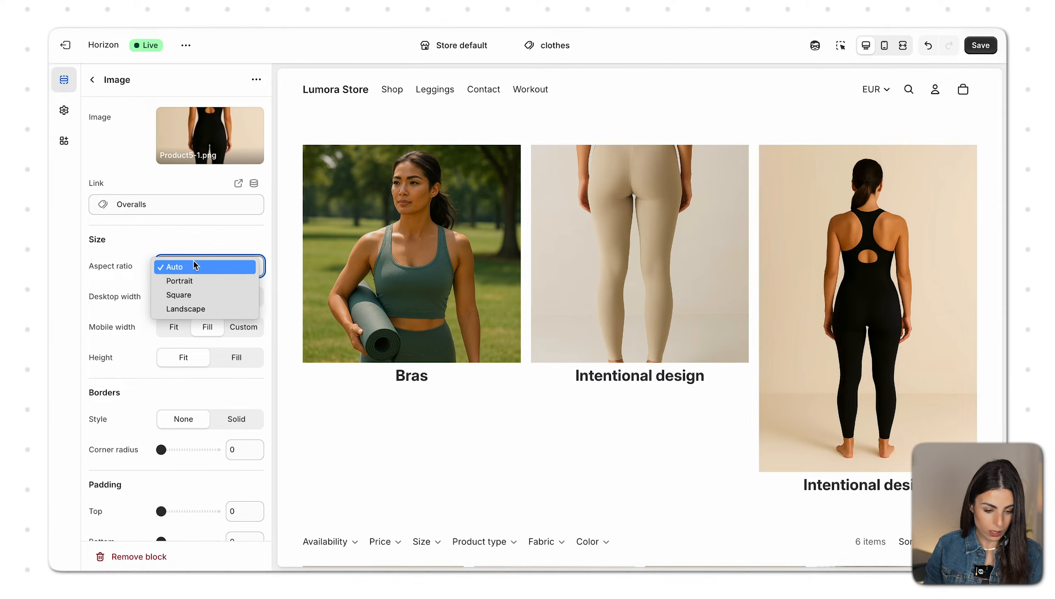
pyautogui.click(187, 297)
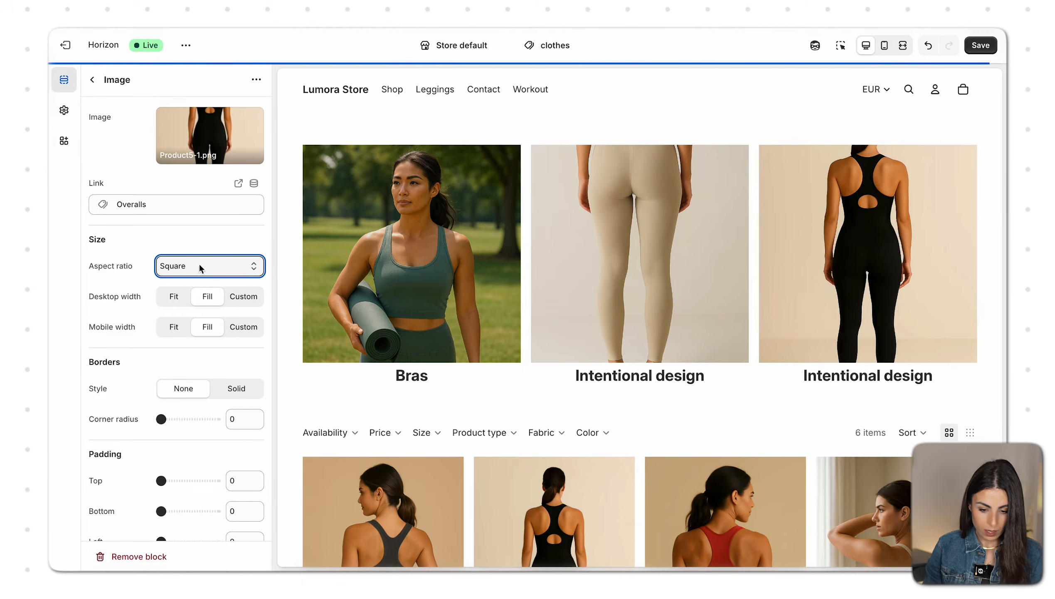
# - Replace the third column's heading text with "Leggings"
pyautogui.click(93, 80)
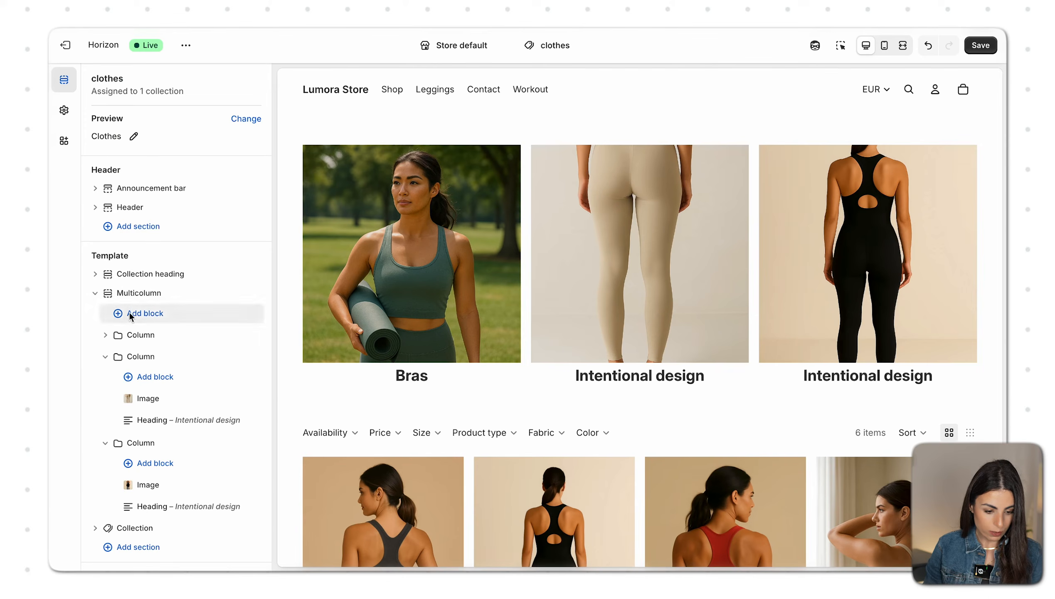
pyautogui.click(146, 506)
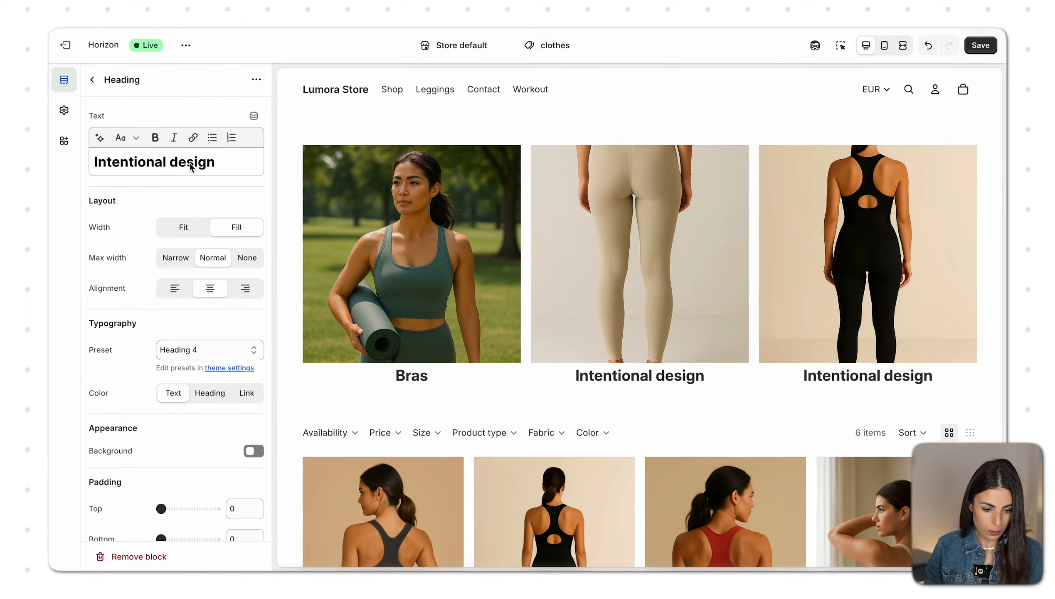
pyautogui.tripleClick(226, 164)
pyautogui.write('Leggi')
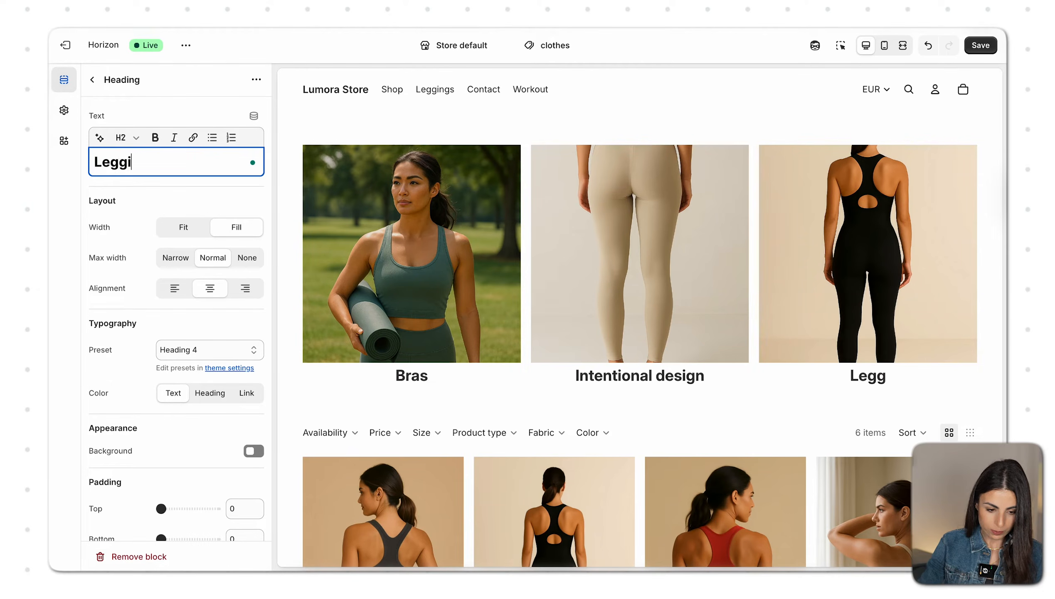
pyautogui.write('ngs')
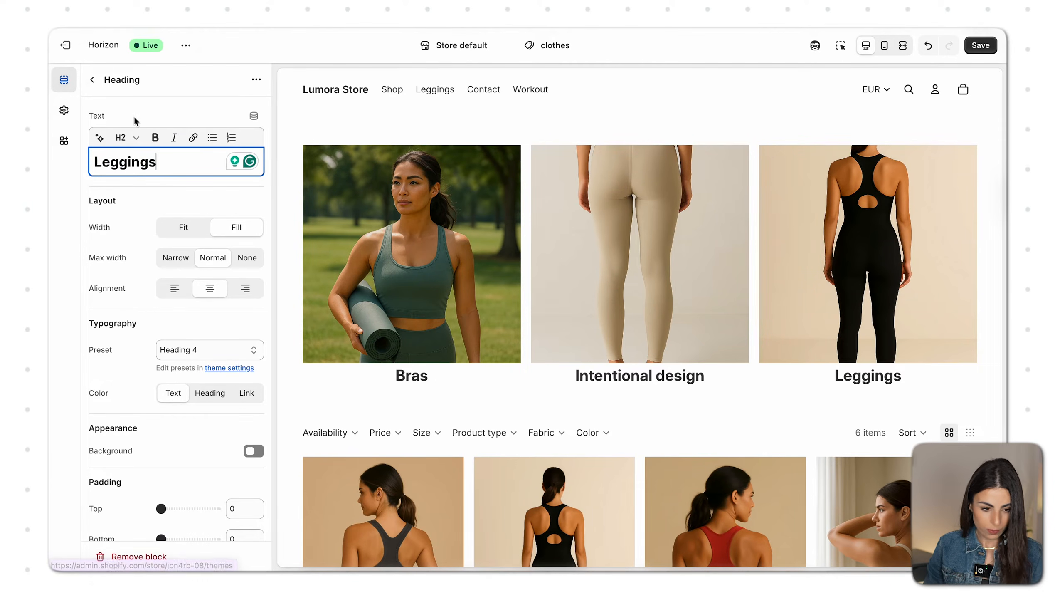
# - Change the third column's heading text to "Overalls"
pyautogui.tripleClick(172, 164)
pyautogui.write('O')
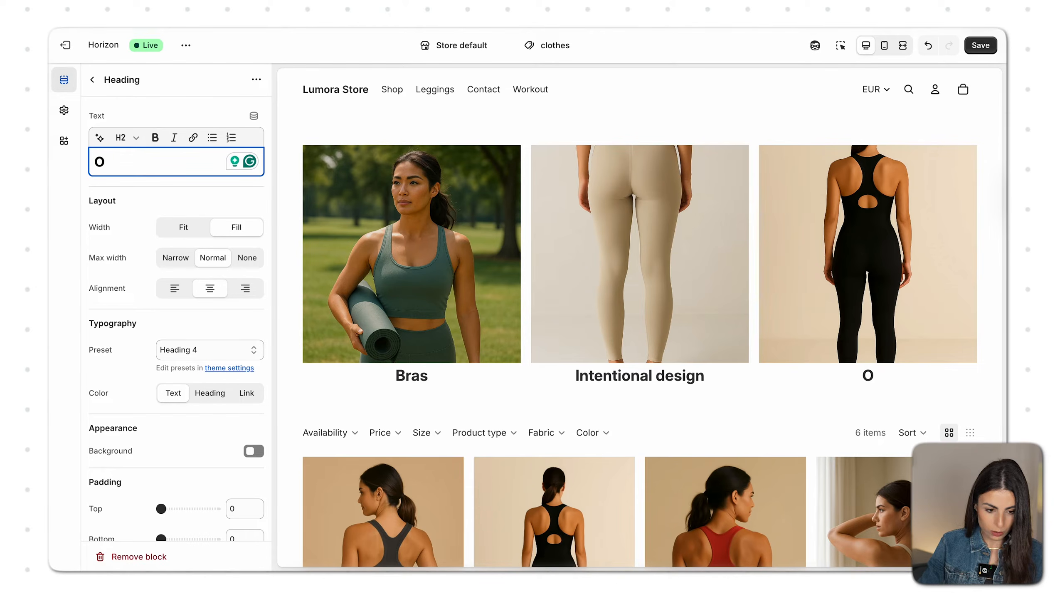
pyautogui.write('veralls')
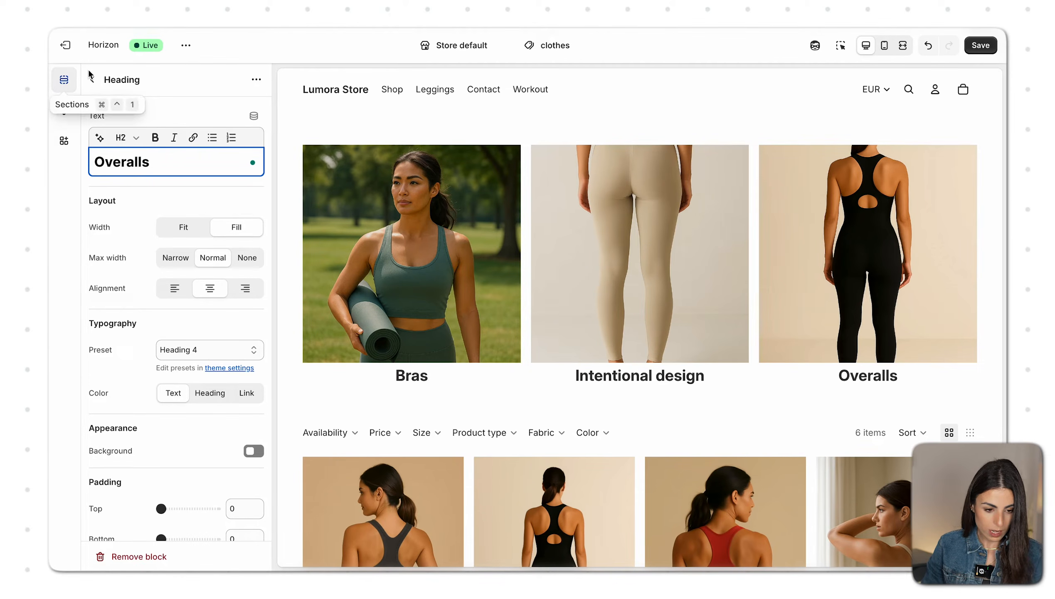
# - Replace the second column's "Intentional design" heading with "Leggings"
pyautogui.click(91, 77)
pyautogui.click(172, 418)
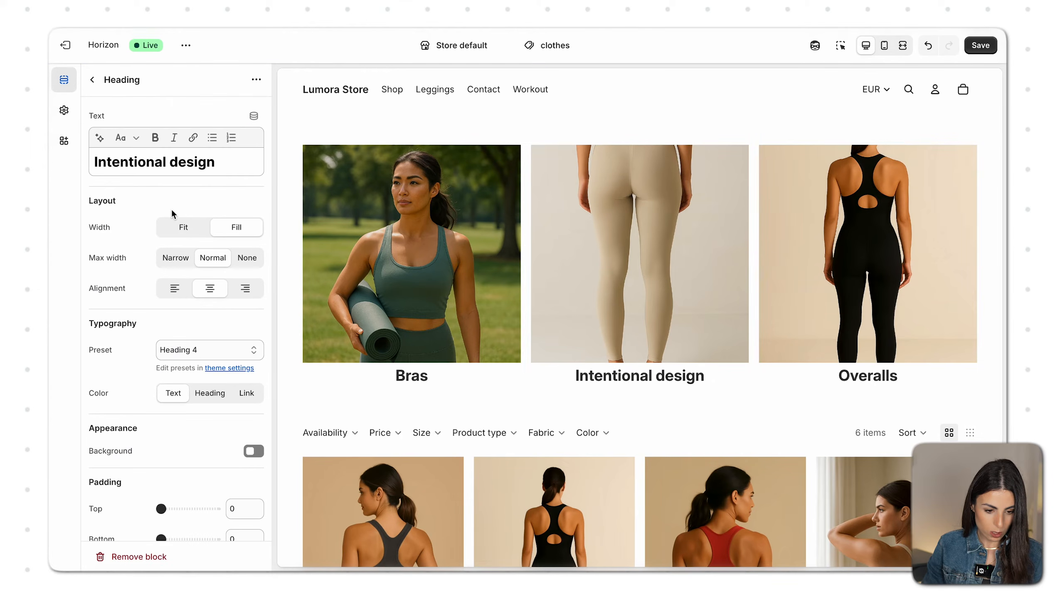
pyautogui.tripleClick(238, 166)
pyautogui.write('Leggi')
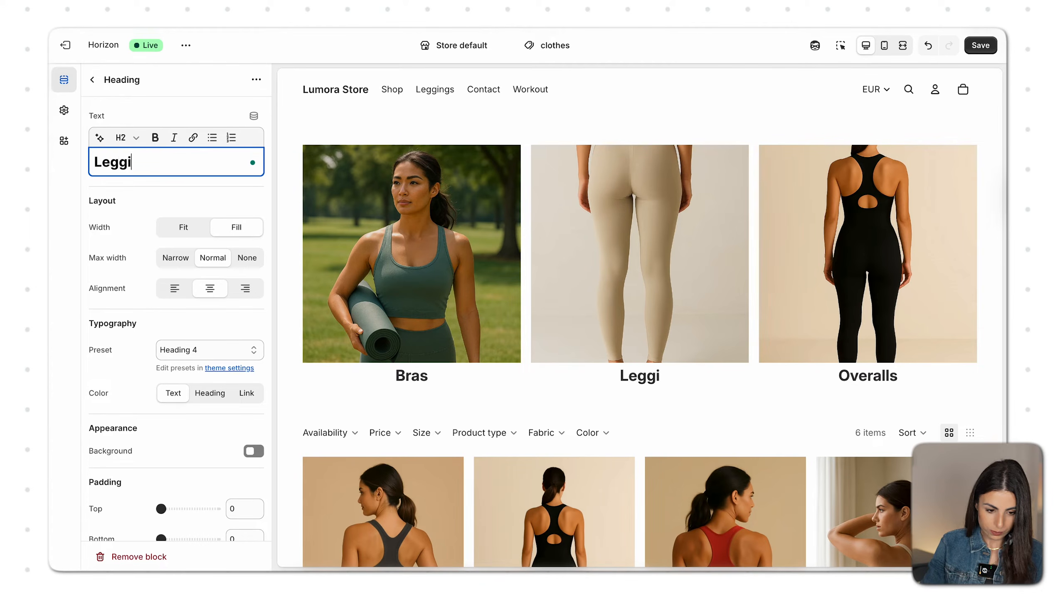
pyautogui.write('ng')
pyautogui.press('BackSpace')
pyautogui.write('ngs')
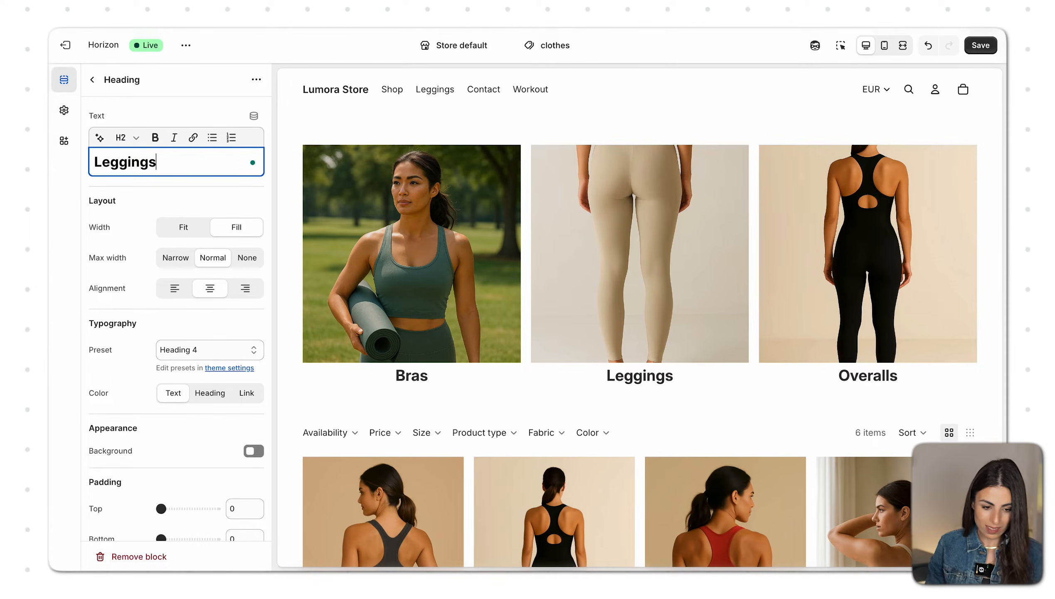
pyautogui.moveTo(179, 162); pyautogui.dragTo(118, 161)
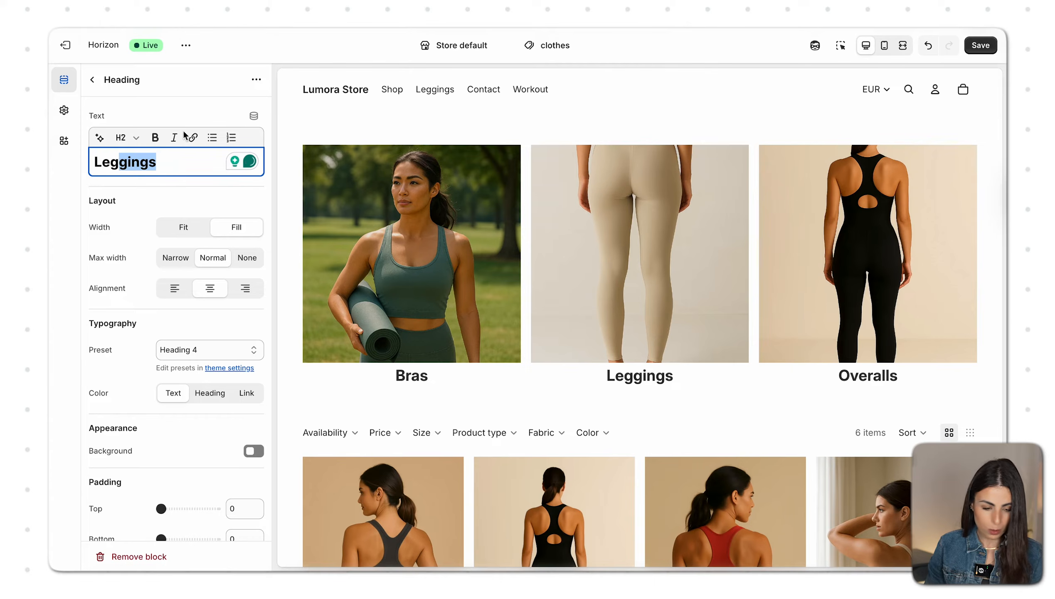
# - Leave the heading settings and collapse the second and third columns in the section list
pyautogui.click(93, 79)
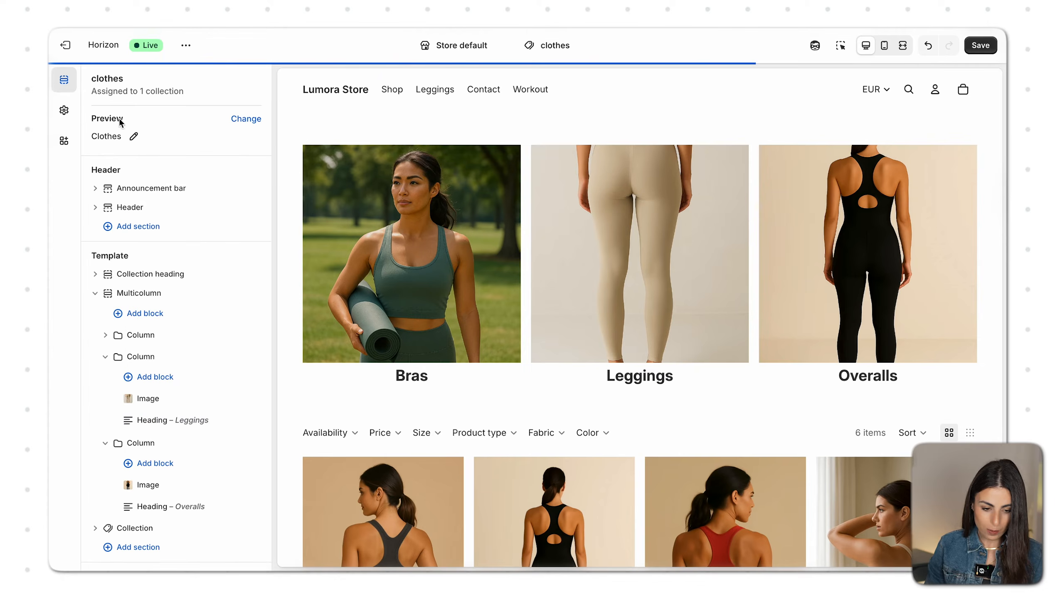
pyautogui.click(105, 356)
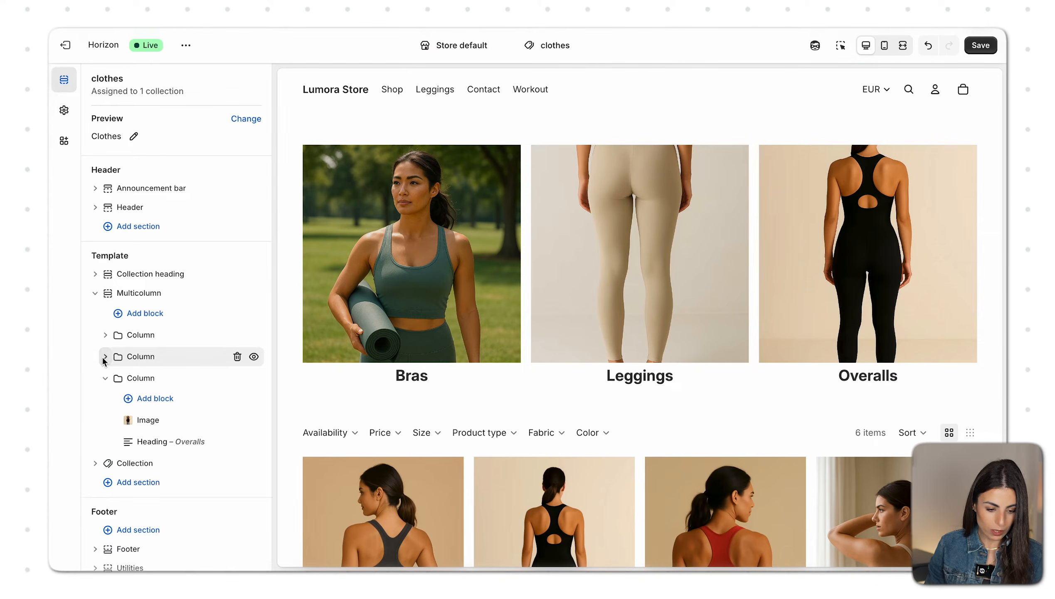
pyautogui.click(105, 377)
# - Review the Multicolumn section's size, appearance and padding settings, and preview the collection page at full-screen width
pyautogui.click(143, 293)
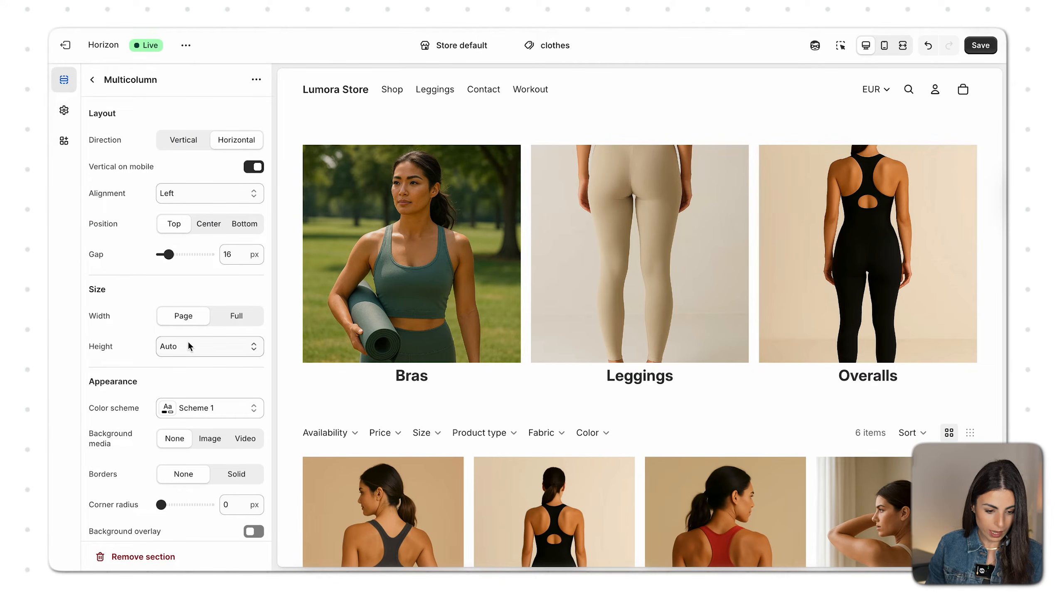
pyautogui.scroll(-1, 188, 342)
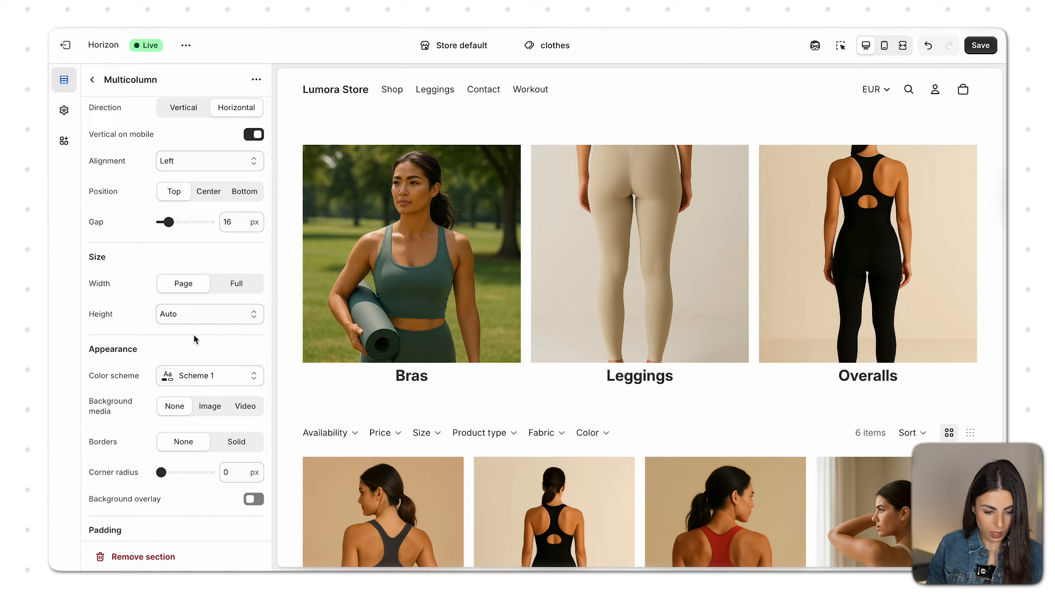
pyautogui.scroll(-3, 194, 333)
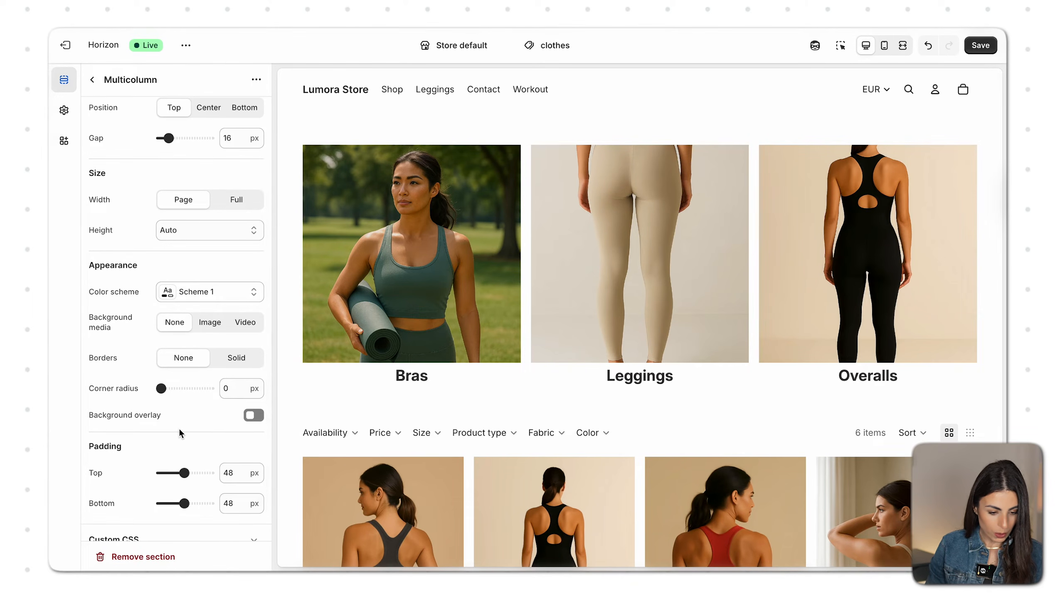
pyautogui.scroll(-1, 178, 432)
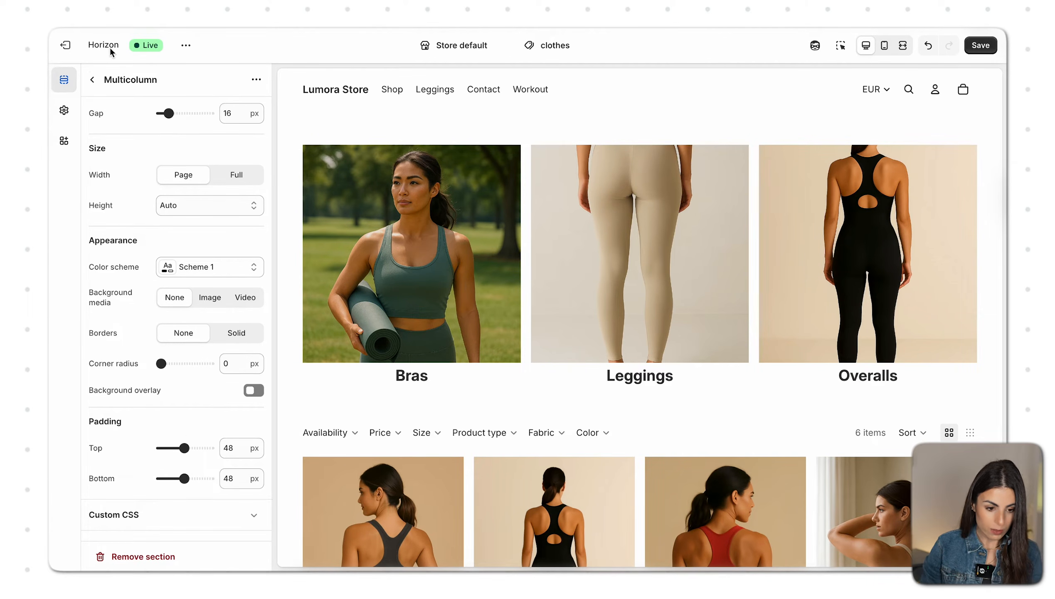
pyautogui.click(92, 80)
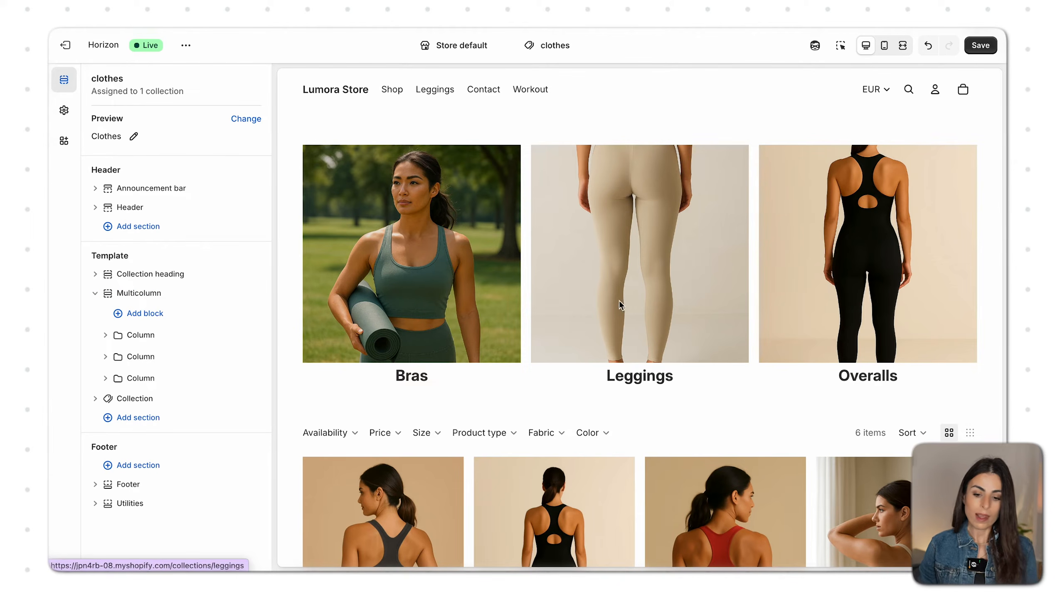
pyautogui.click(905, 45)
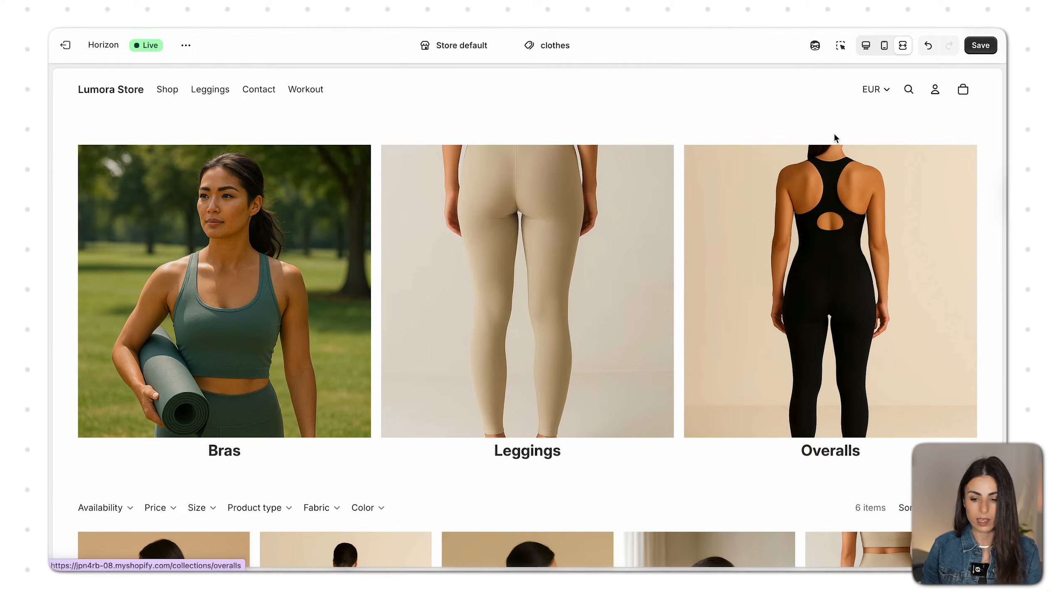
pyautogui.click(866, 45)
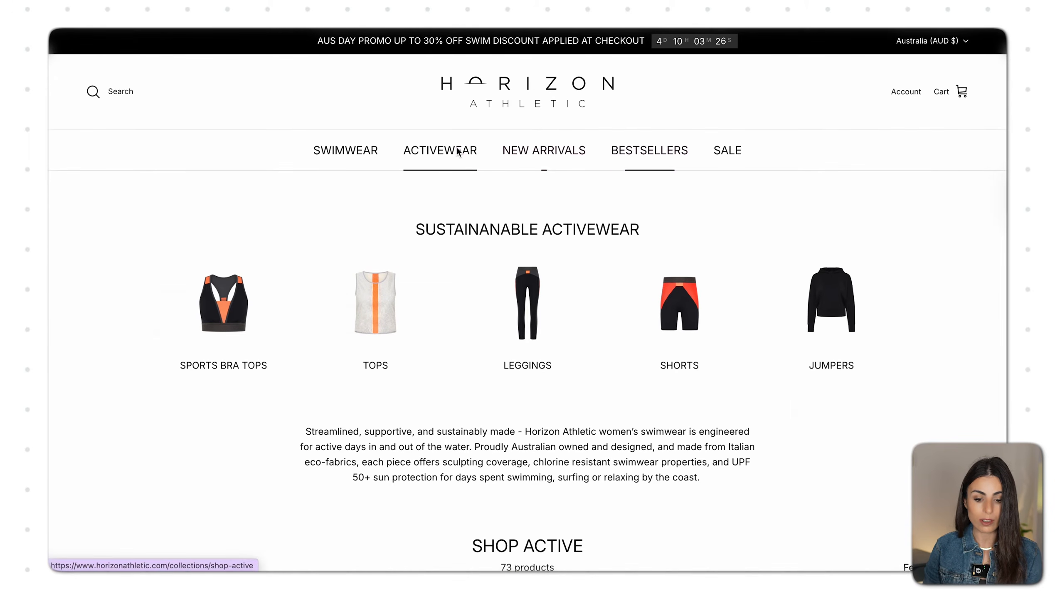
# - Switch to the Horizon Athletic website and examine how its Activewear page presents the sub-category images
pyautogui.moveTo(447, 152)
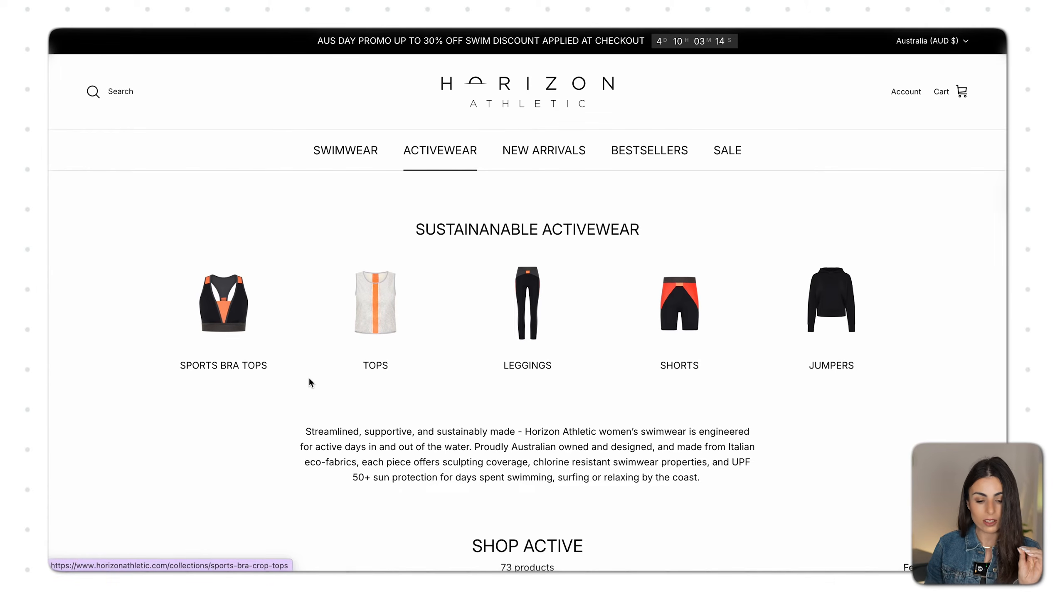
pyautogui.scroll(-3, 308, 379)
pyautogui.scroll(3, 308, 379)
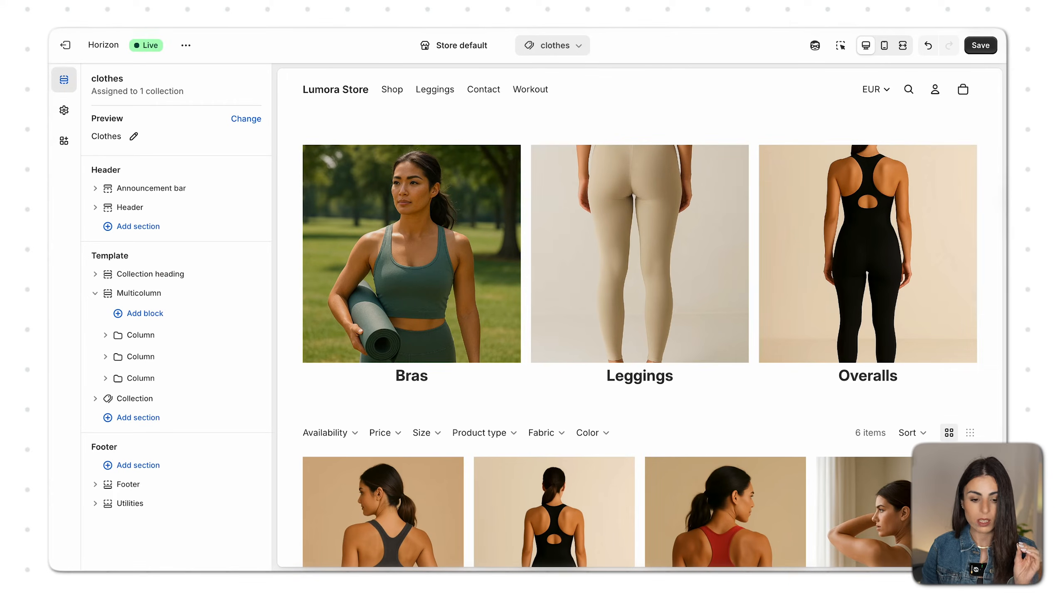
# - In the theme editor, set the Bras column image's desktop width to a custom 34%
pyautogui.click(101, 335)
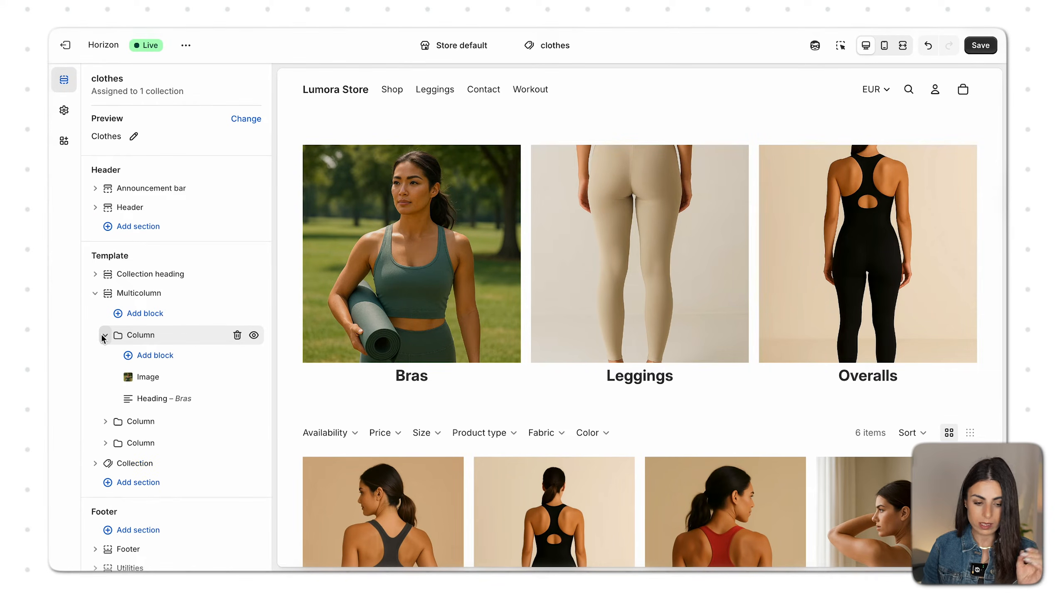
pyautogui.click(168, 376)
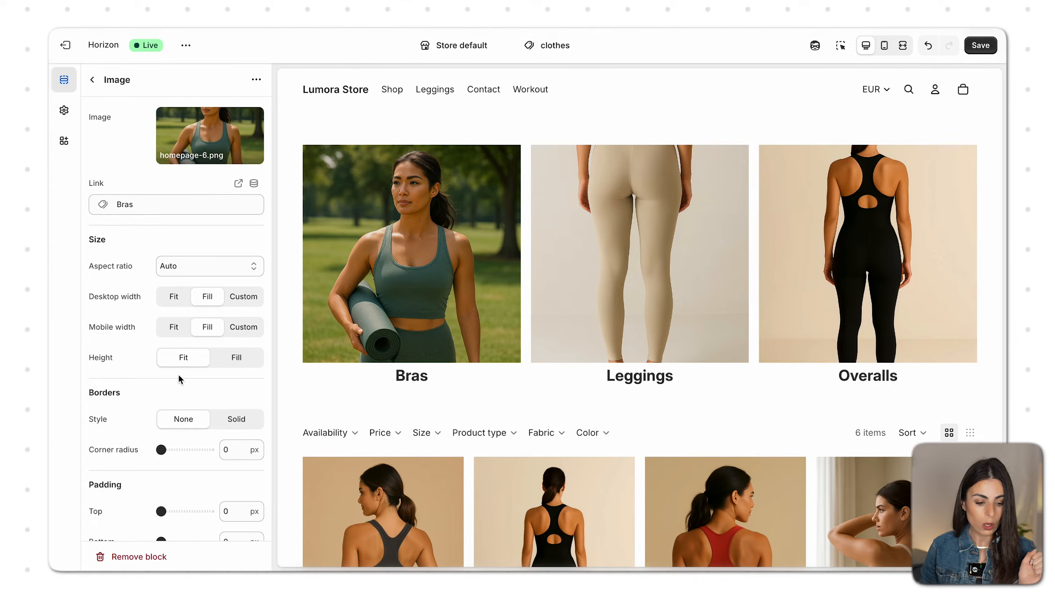
pyautogui.scroll(-1, 179, 376)
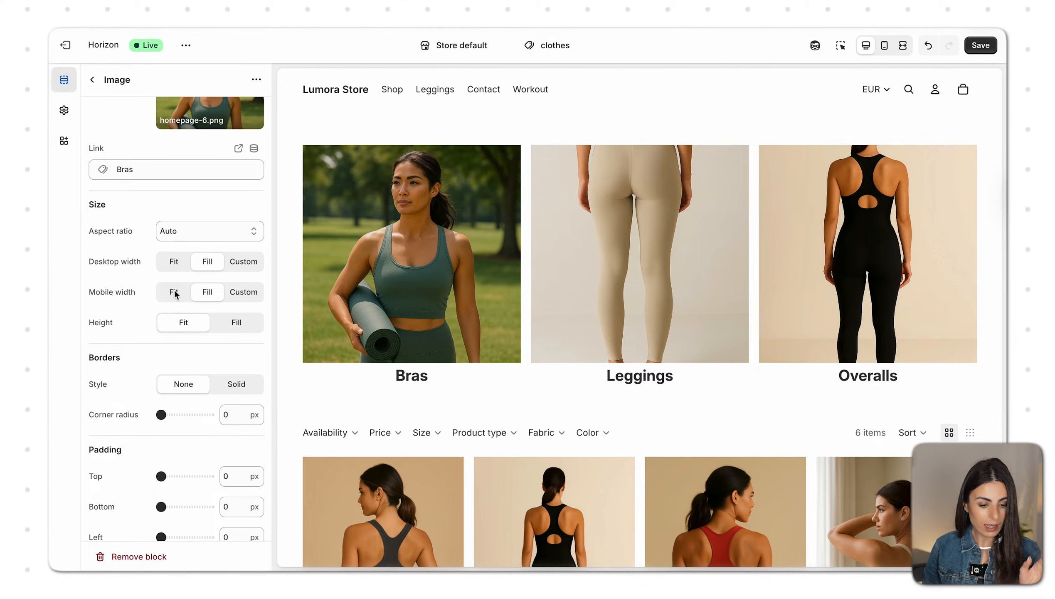
pyautogui.click(251, 267)
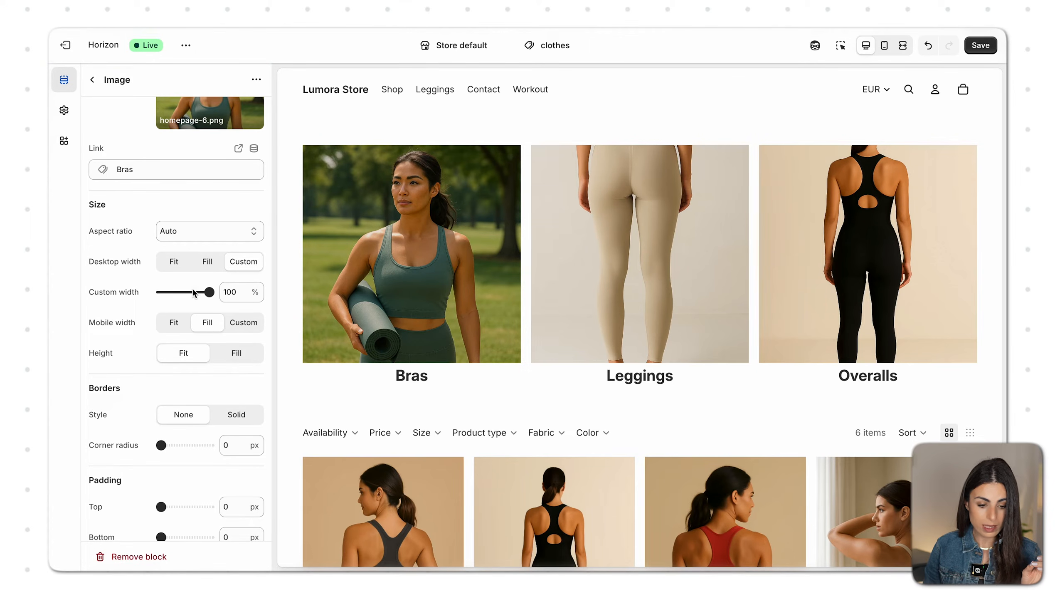
pyautogui.moveTo(206, 292); pyautogui.dragTo(179, 295)
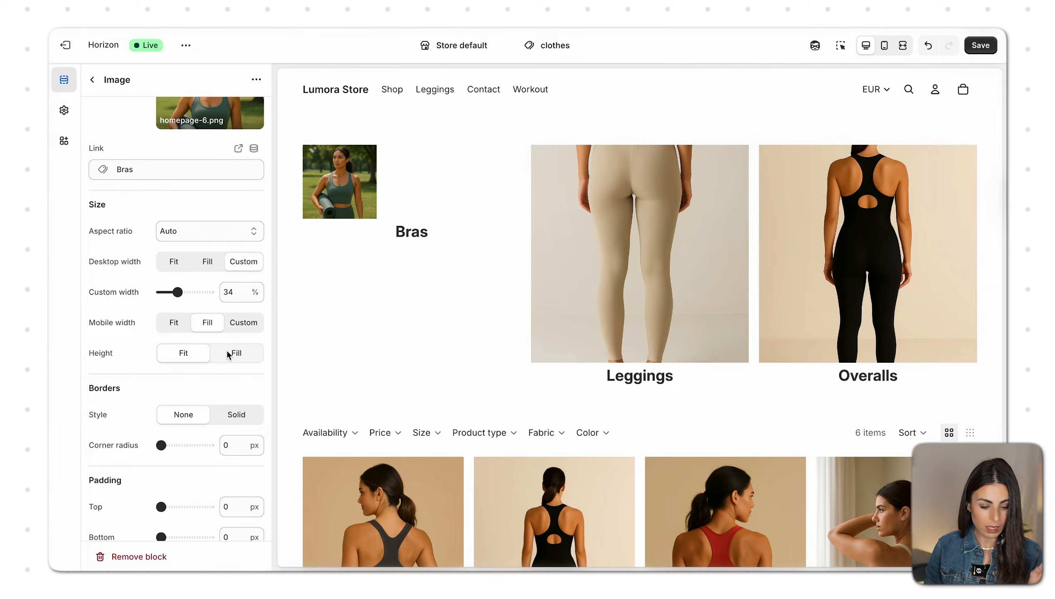
pyautogui.scroll(1, 182, 313)
pyautogui.scroll(-3, 181, 314)
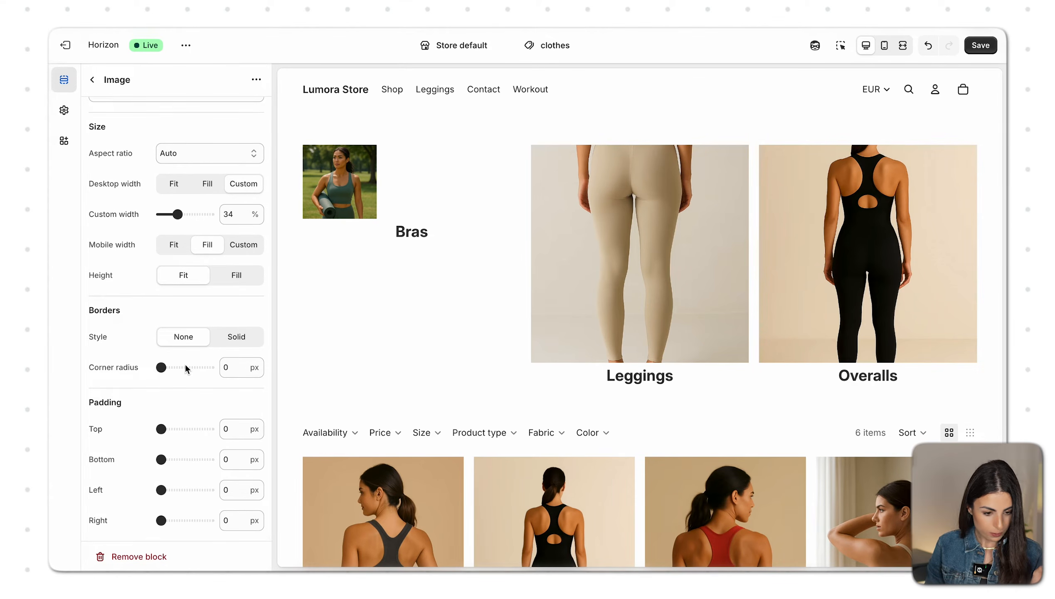
pyautogui.click(93, 81)
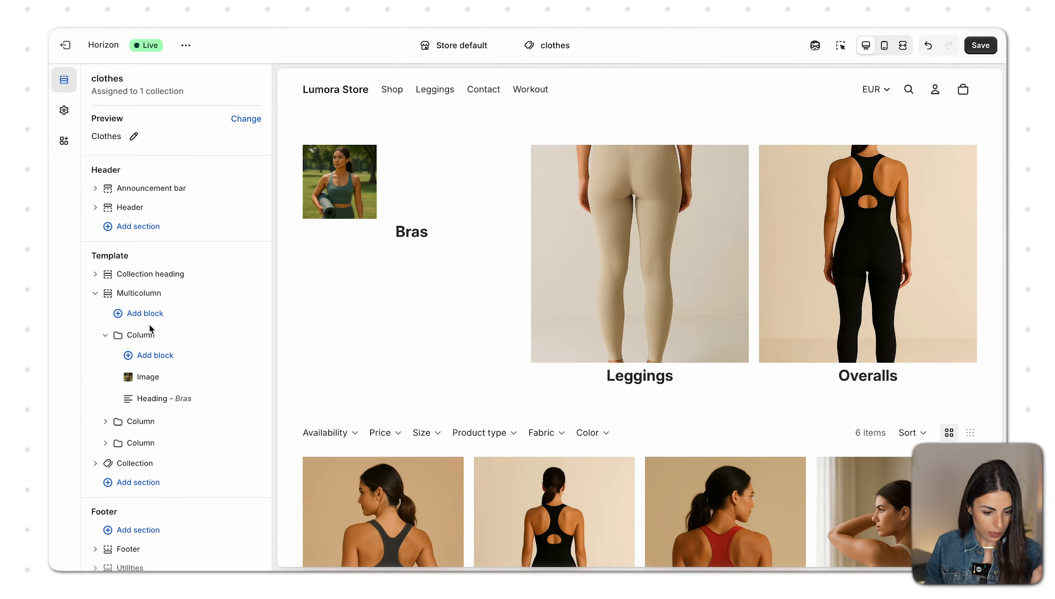
# - Set the Bras column's alignment to Center and return to the section list
pyautogui.click(141, 336)
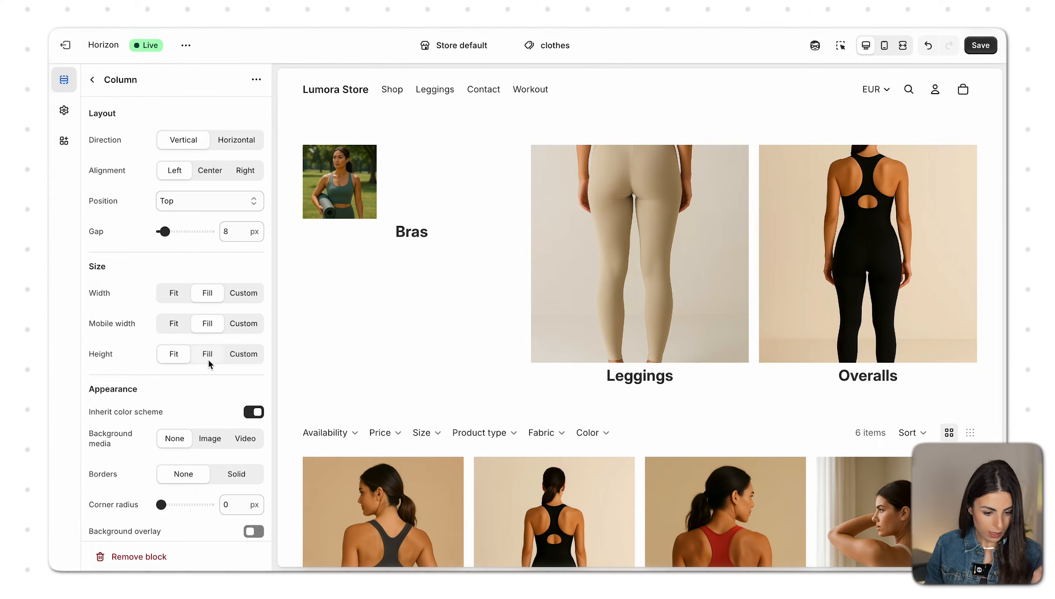
pyautogui.click(210, 170)
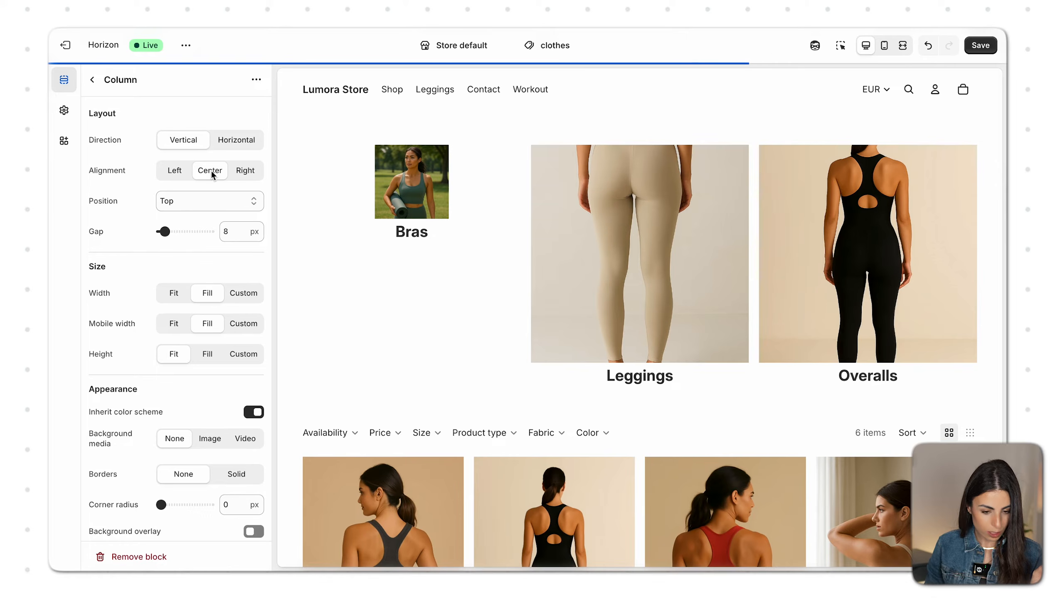
pyautogui.click(93, 81)
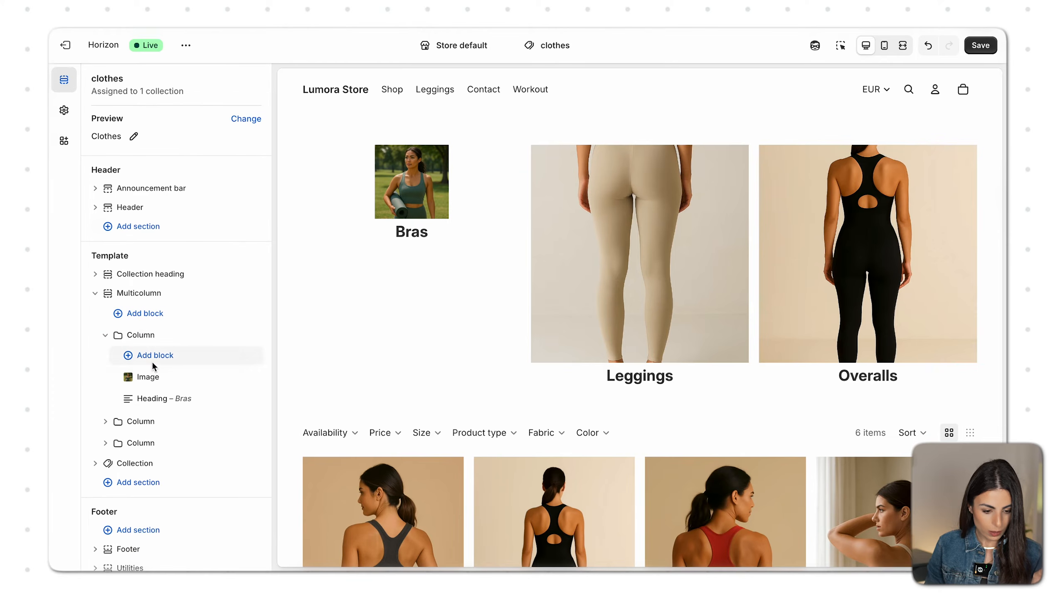
# - Give the Leggings column a custom width of 15% and return to the section list
pyautogui.click(144, 421)
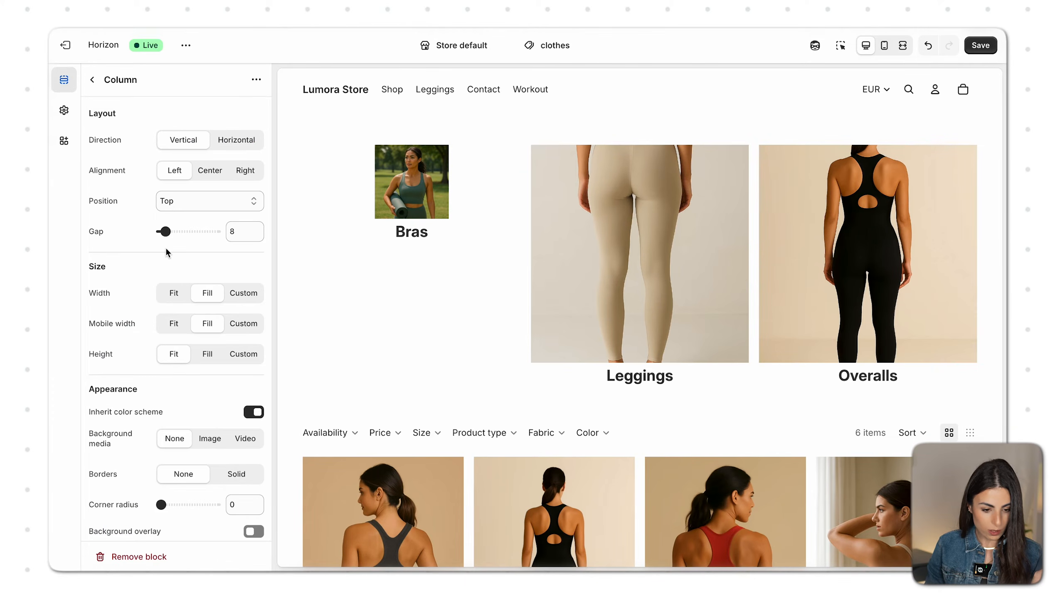
pyautogui.click(247, 293)
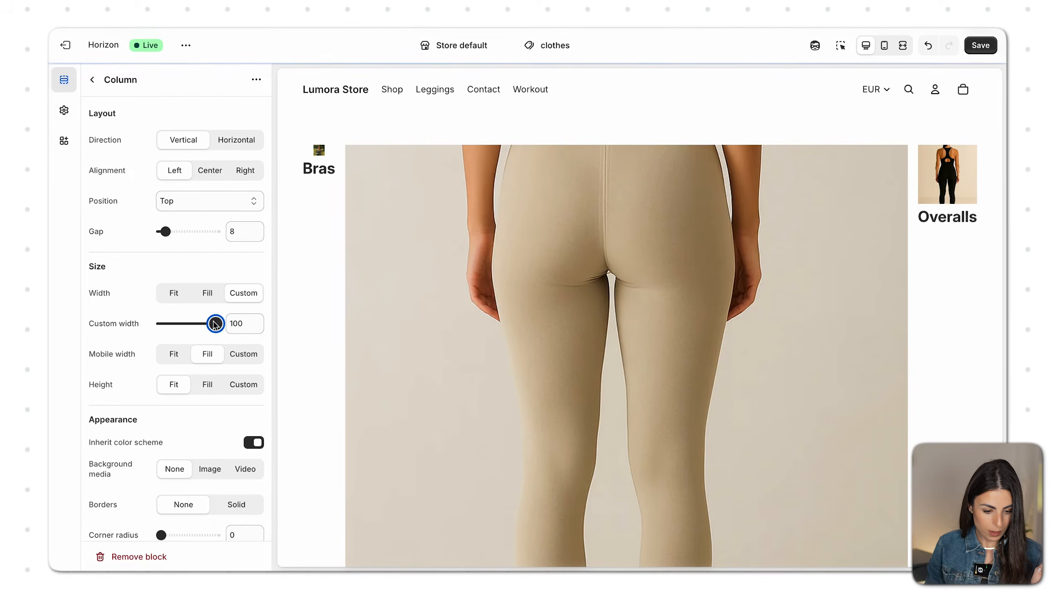
pyautogui.moveTo(217, 323); pyautogui.dragTo(170, 324)
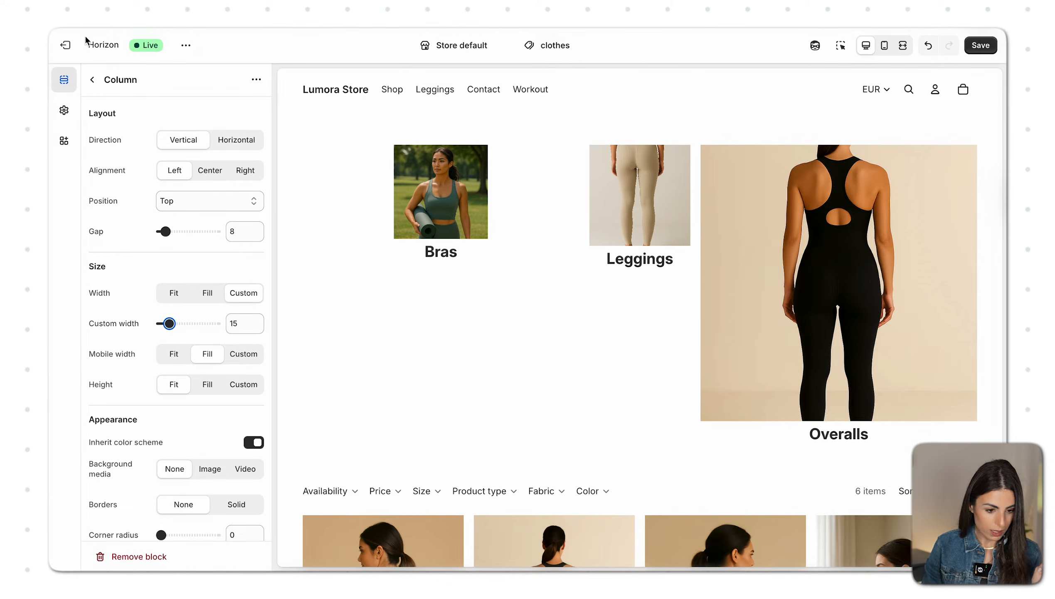
pyautogui.click(92, 80)
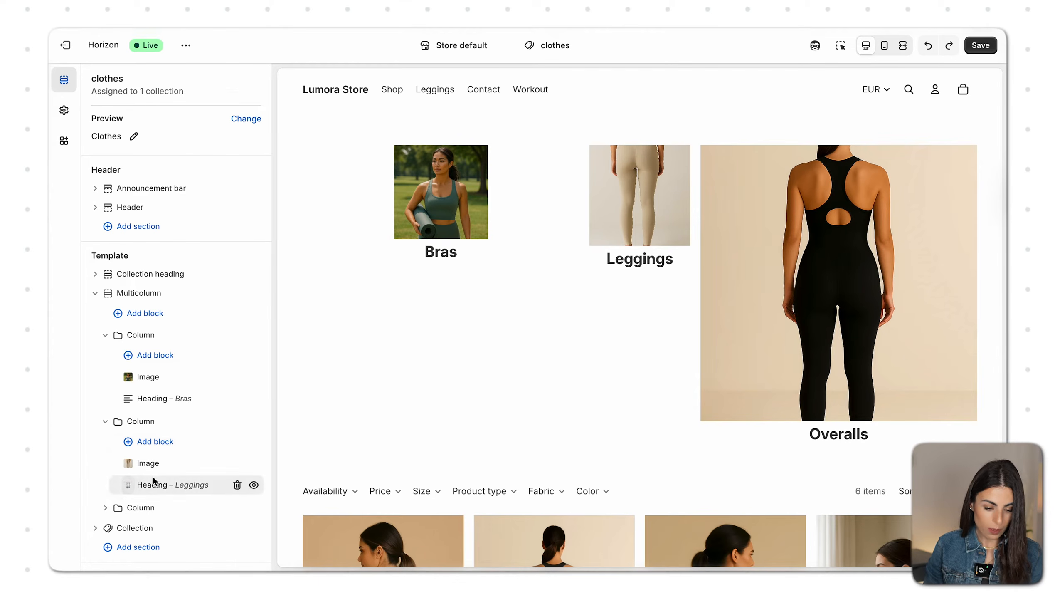
# - Set the Overalls column image's custom desktop width to 33%, with the Leggings column collapsed in the section list
pyautogui.click(106, 422)
pyautogui.click(106, 443)
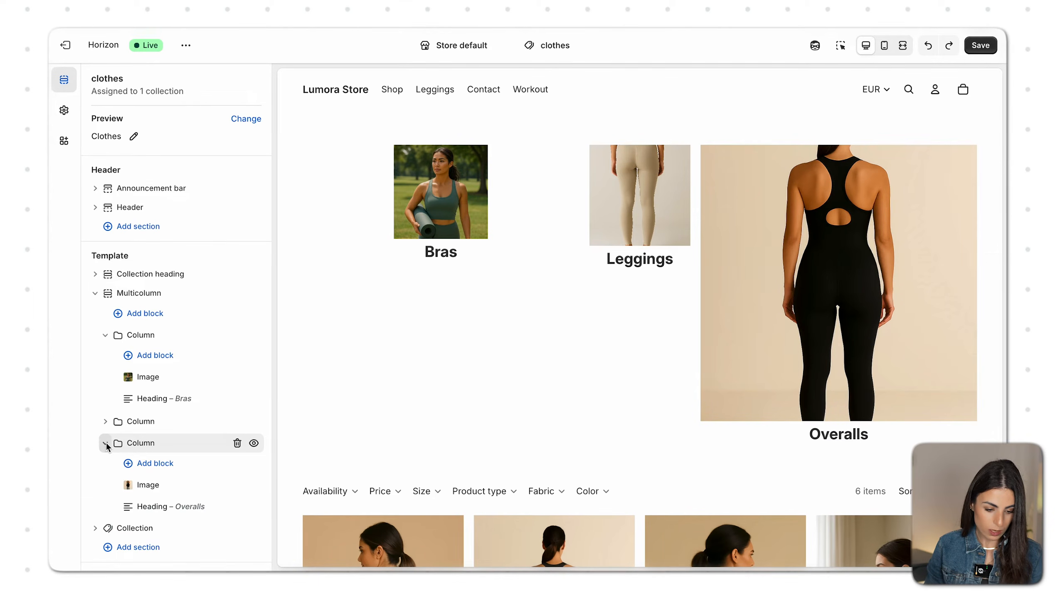
pyautogui.click(145, 486)
pyautogui.click(225, 301)
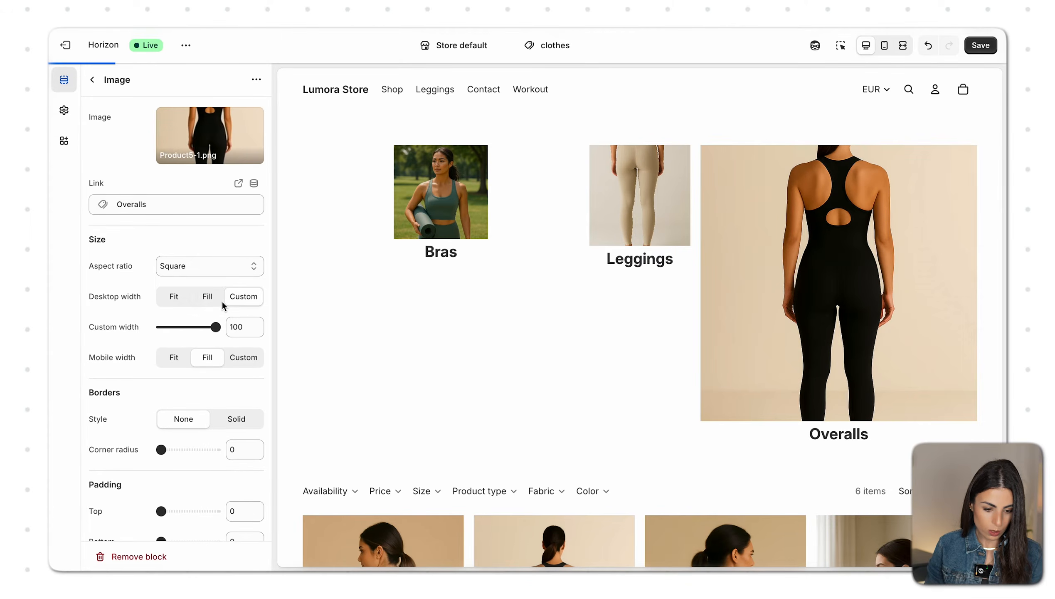
pyautogui.moveTo(215, 327); pyautogui.dragTo(181, 331)
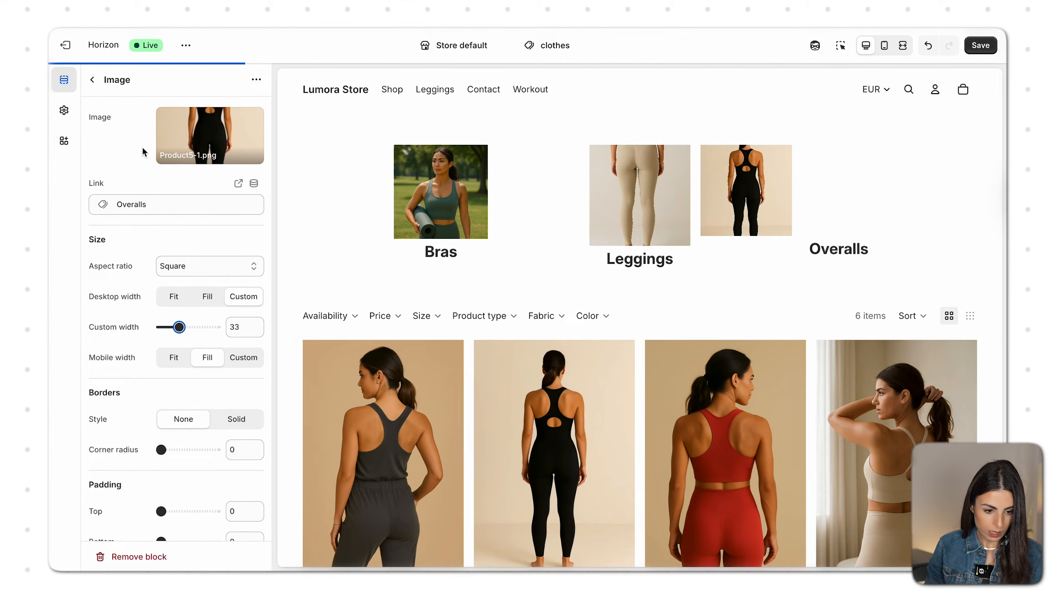
pyautogui.click(100, 79)
# - Set the Overalls column's alignment to Center and save the template changes
pyautogui.click(137, 444)
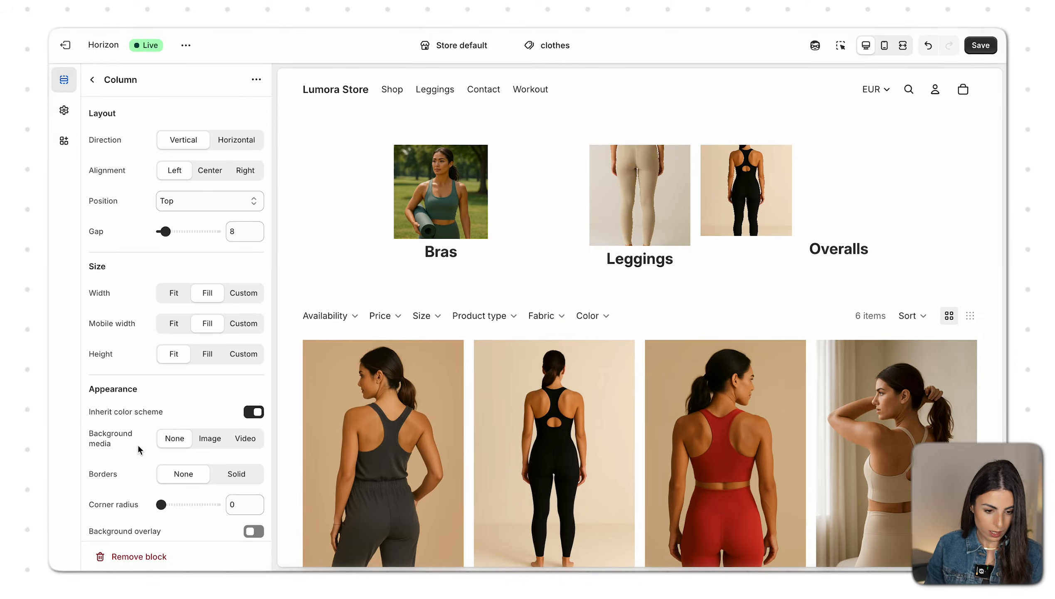
pyautogui.click(210, 171)
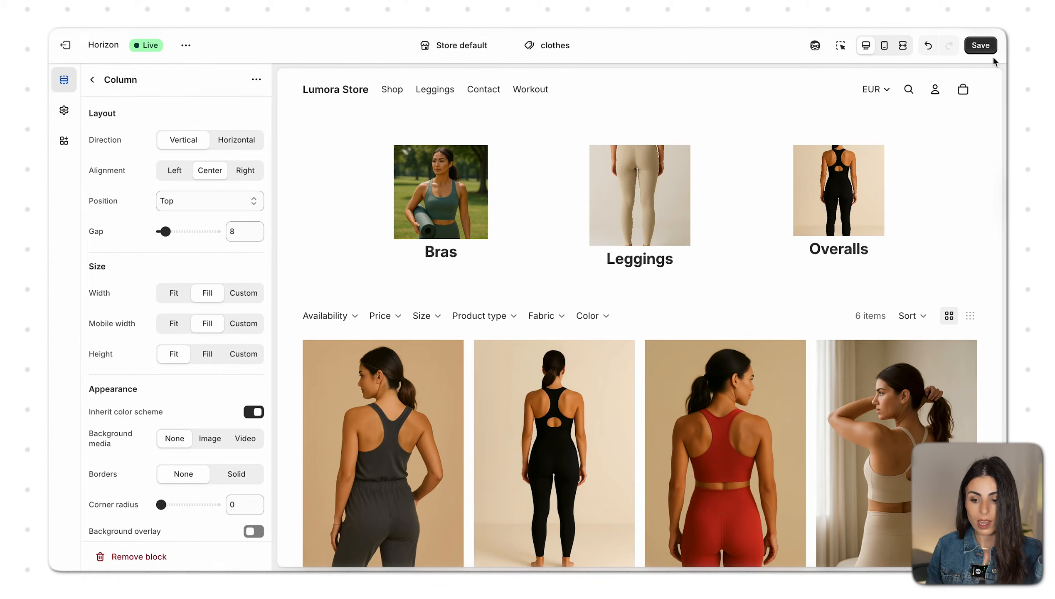
pyautogui.click(987, 46)
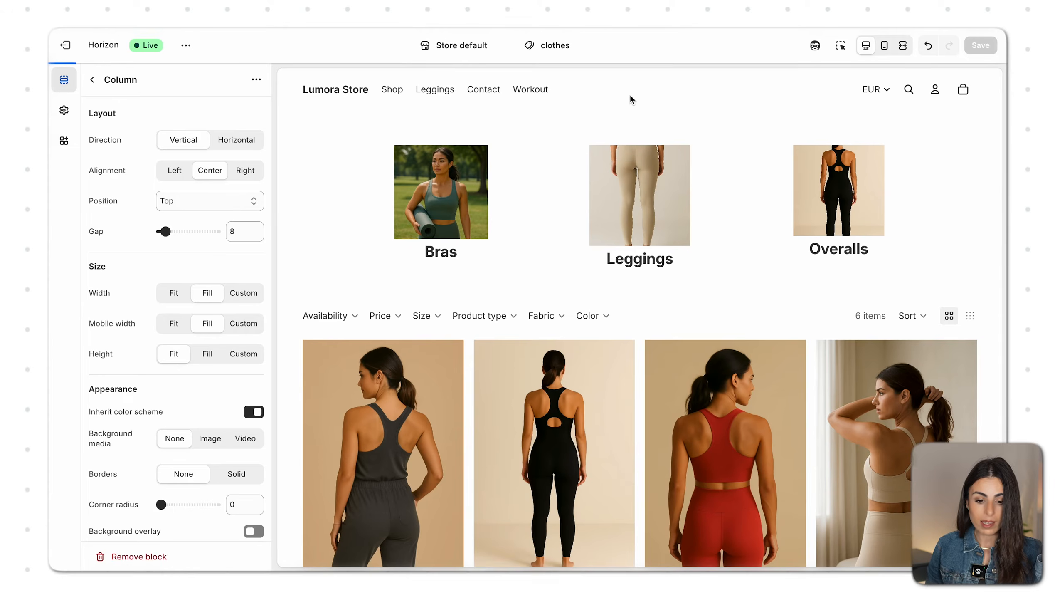
# - Preview the Leggings sub-category page from the store menu and check the Leggings collection's theme template in the Shopify admin
pyautogui.moveTo(399, 102)
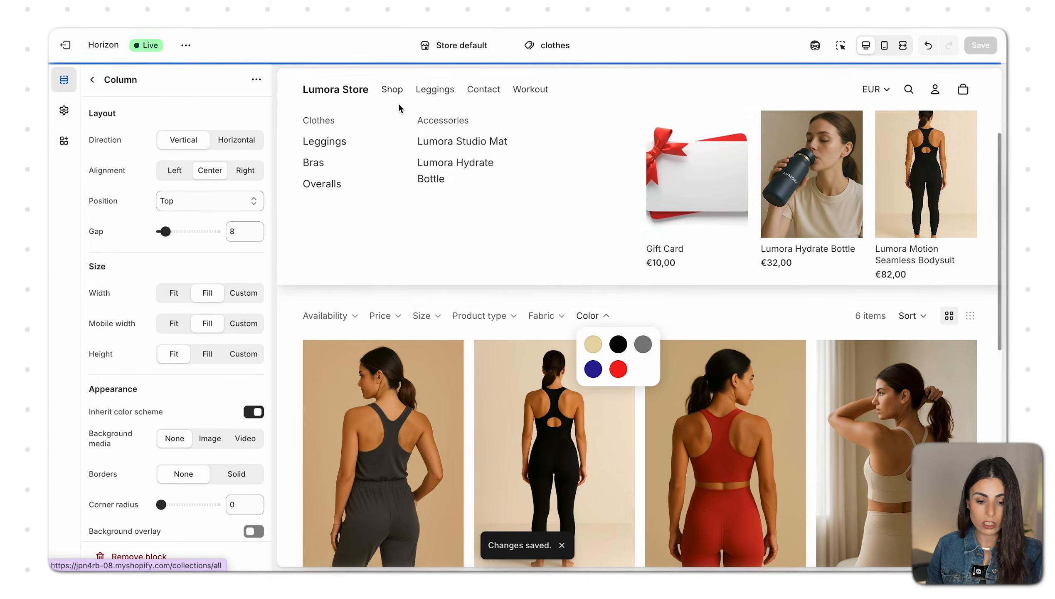
pyautogui.click(318, 144)
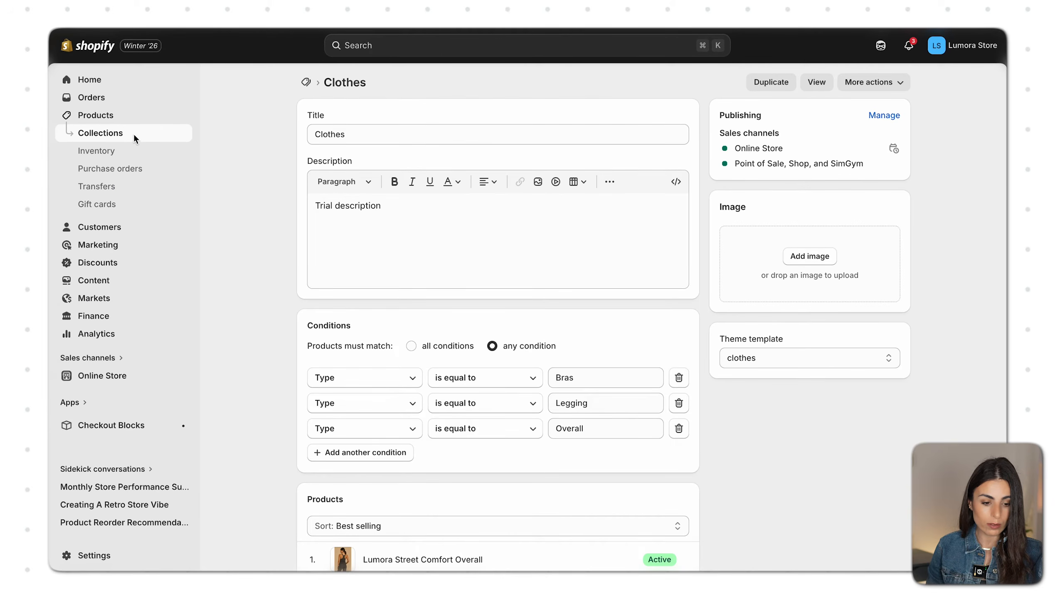
pyautogui.click(133, 132)
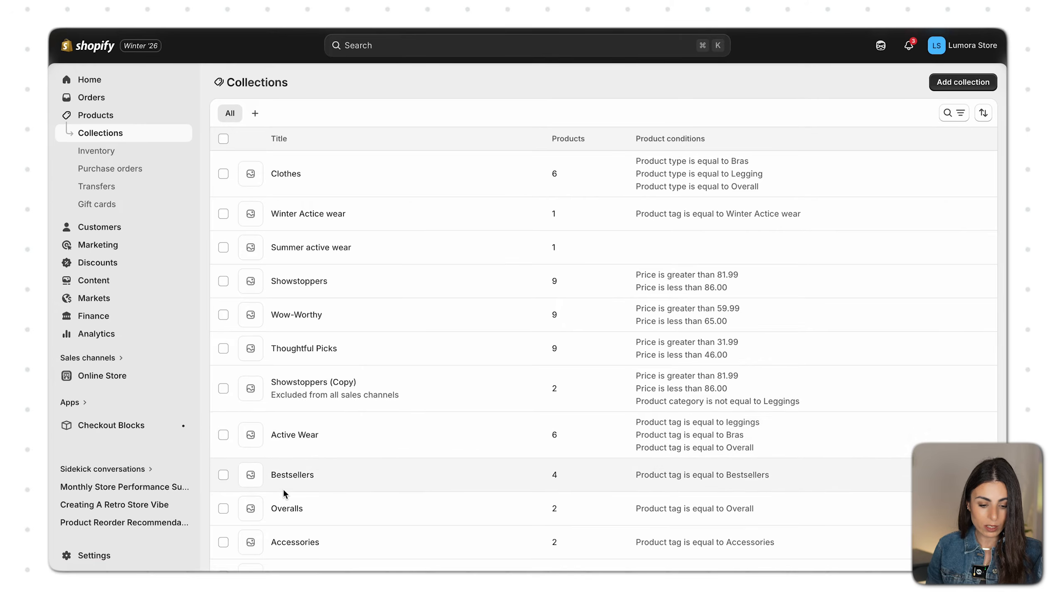
pyautogui.scroll(-3, 283, 493)
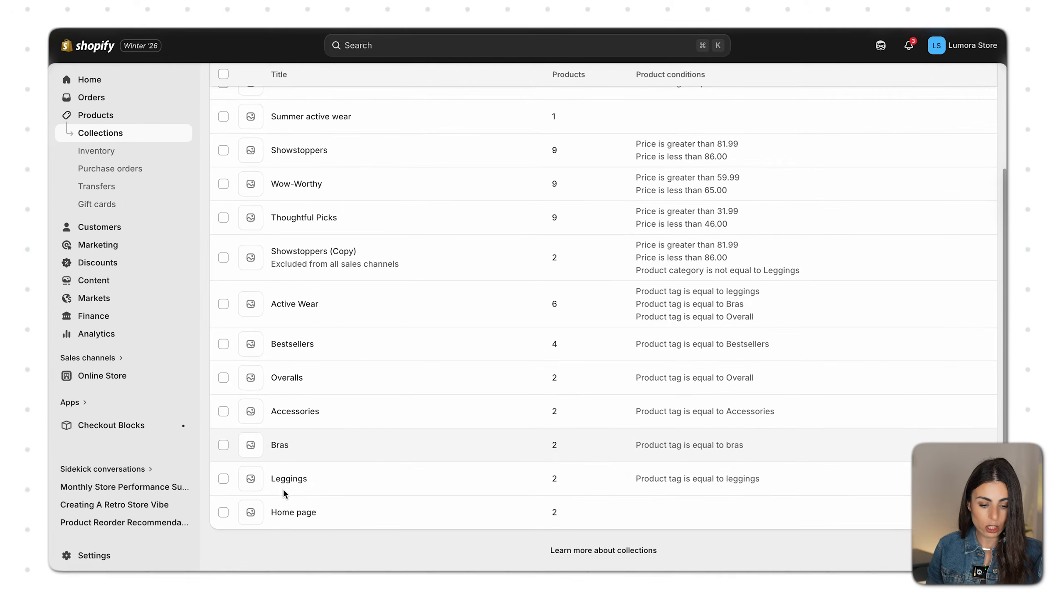
pyautogui.click(362, 465)
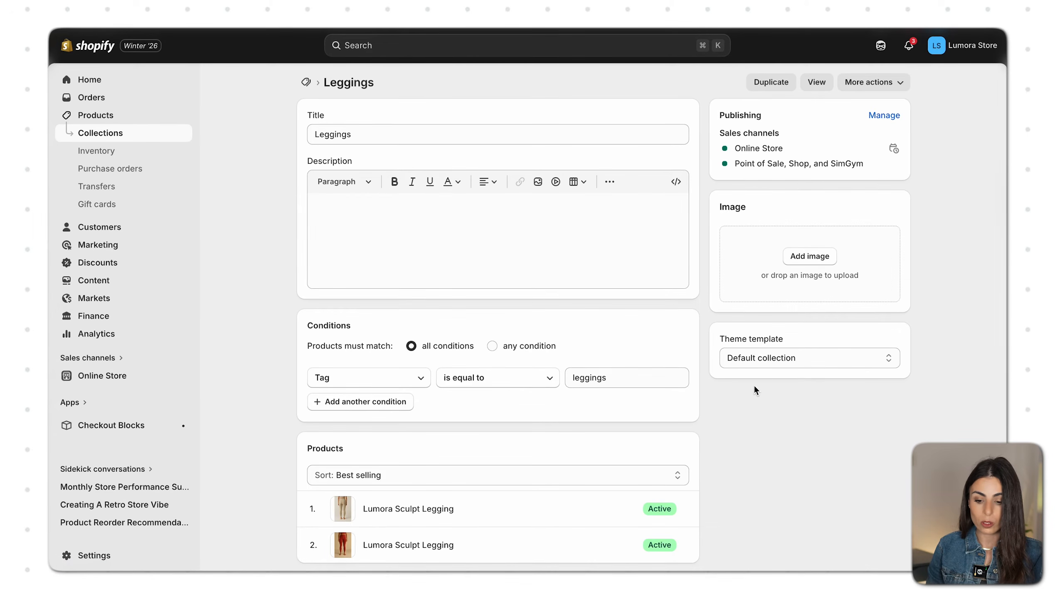
pyautogui.click(766, 365)
pyautogui.click(763, 358)
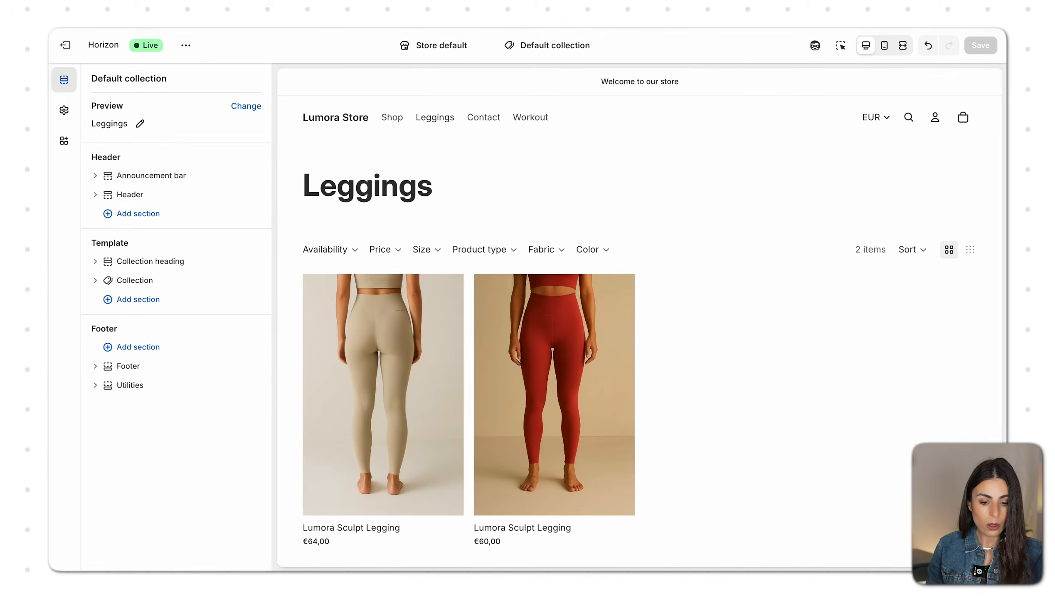
# - In the theme editor preview, go from the Leggings page to the Clothes collection page and review its sub-category images and products
pyautogui.moveTo(396, 118)
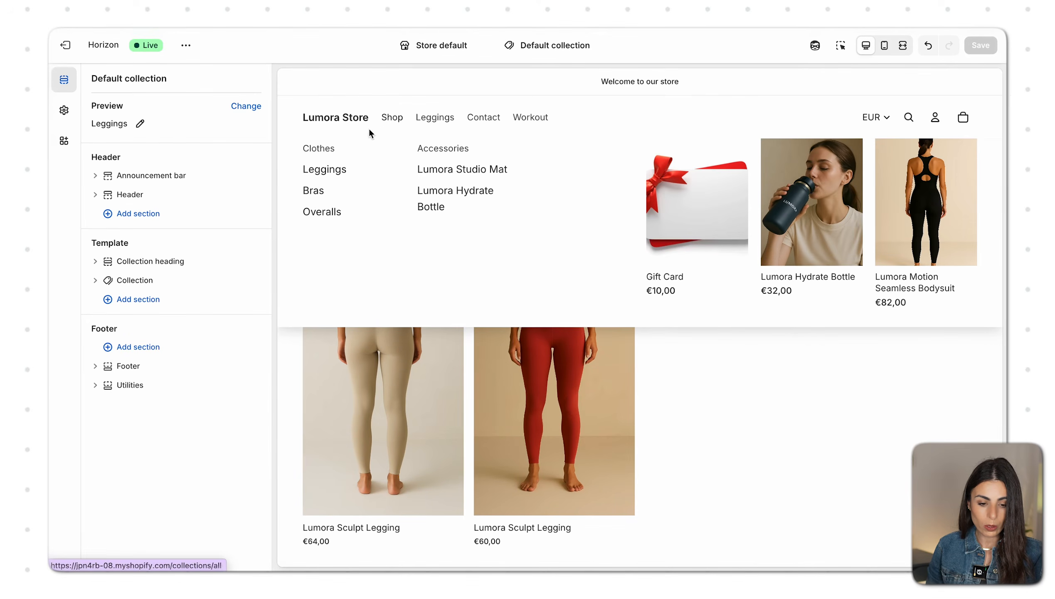
pyautogui.click(321, 149)
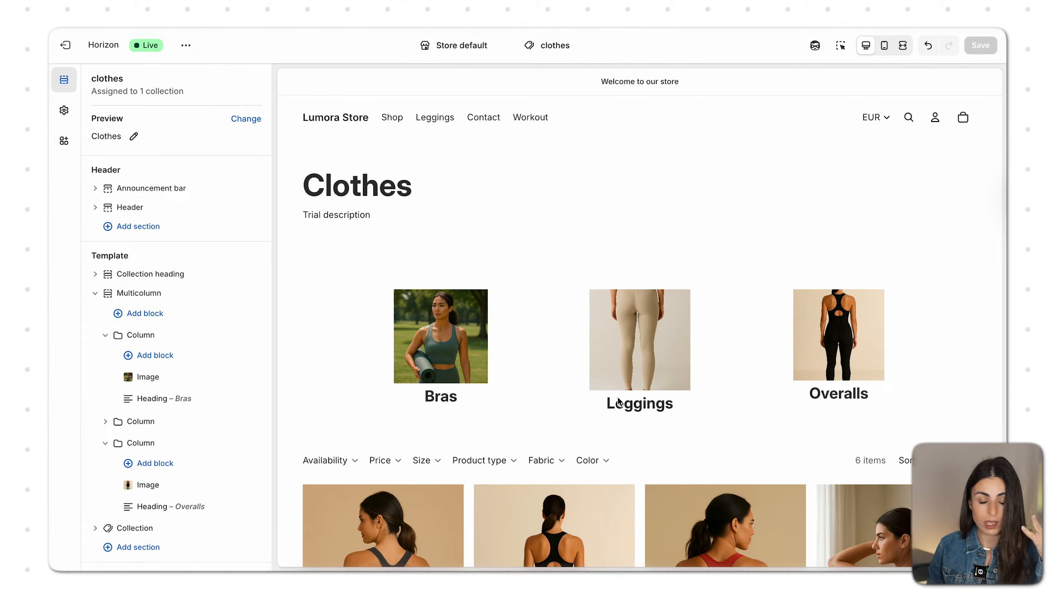
pyautogui.scroll(-6, 618, 400)
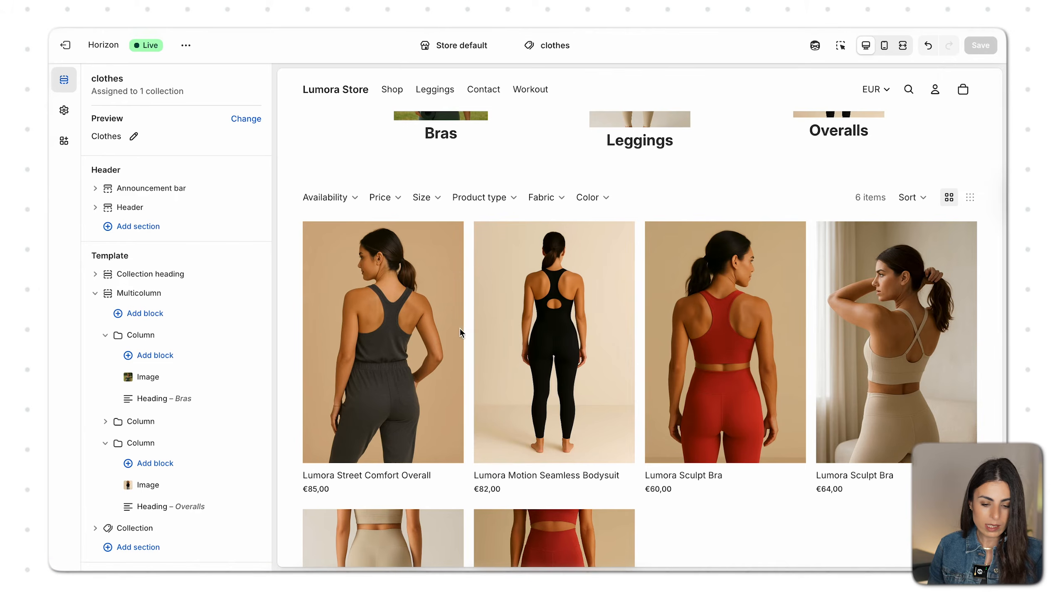
# - Collapse the Multicolumn section and open the settings of the Collection section
pyautogui.click(95, 293)
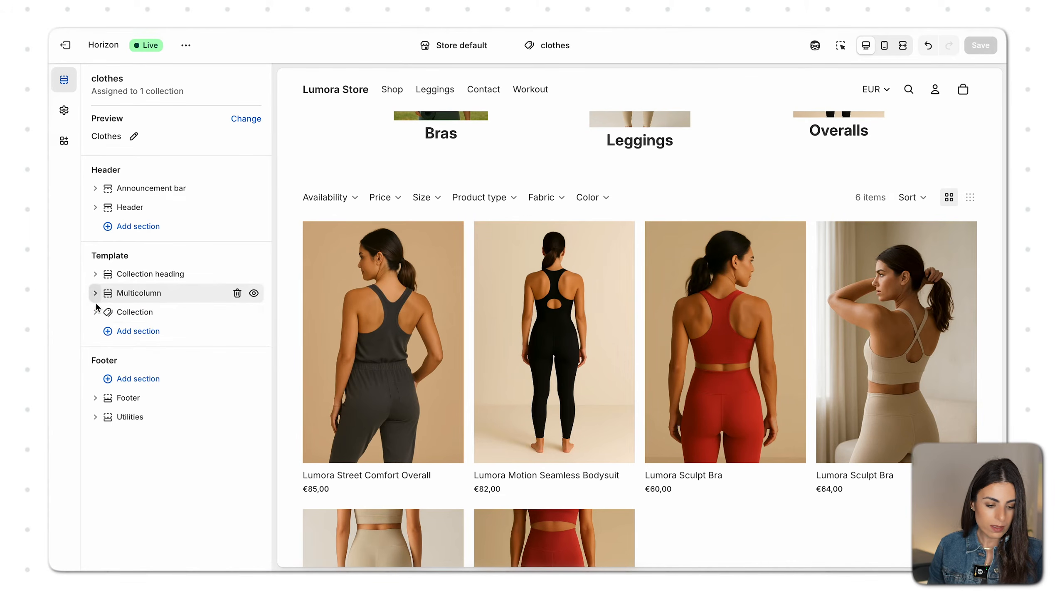
pyautogui.click(152, 310)
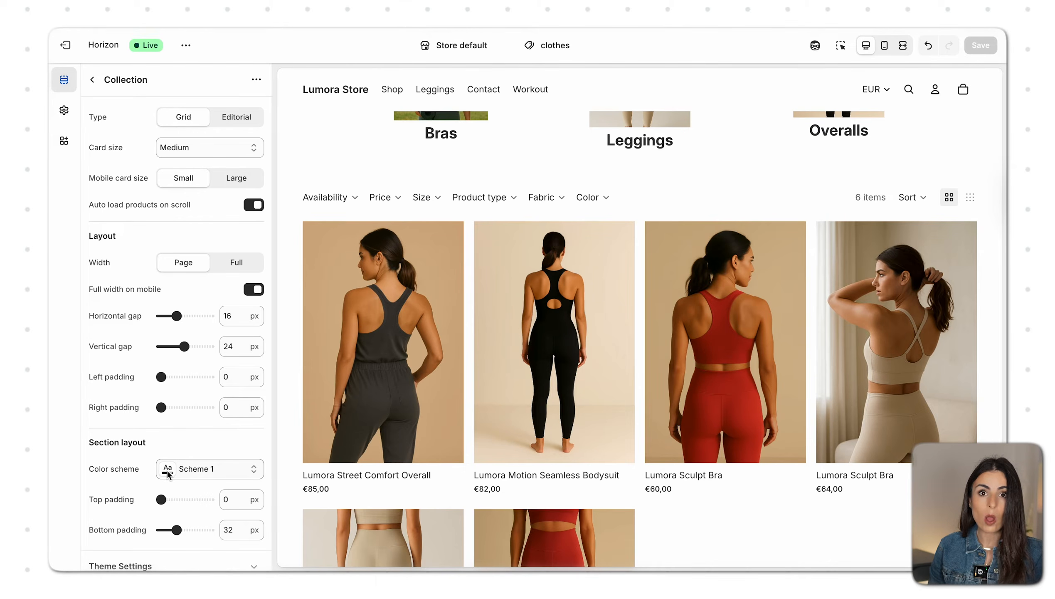
# - Try the Editorial product layout with large and small mobile cards, compare the mobile and desktop previews, and return to the Grid type
pyautogui.click(232, 120)
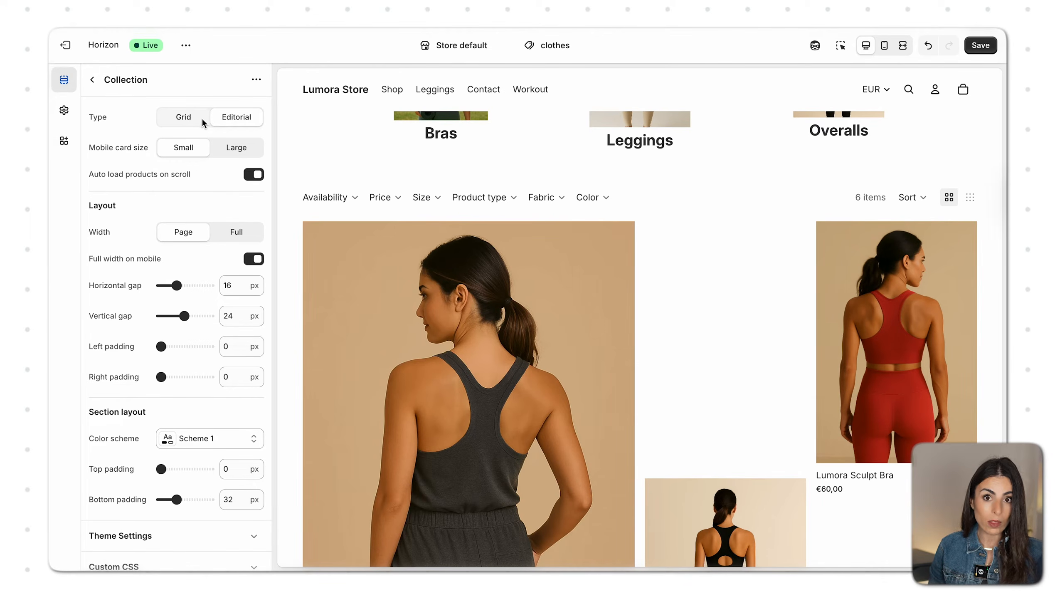
pyautogui.click(199, 117)
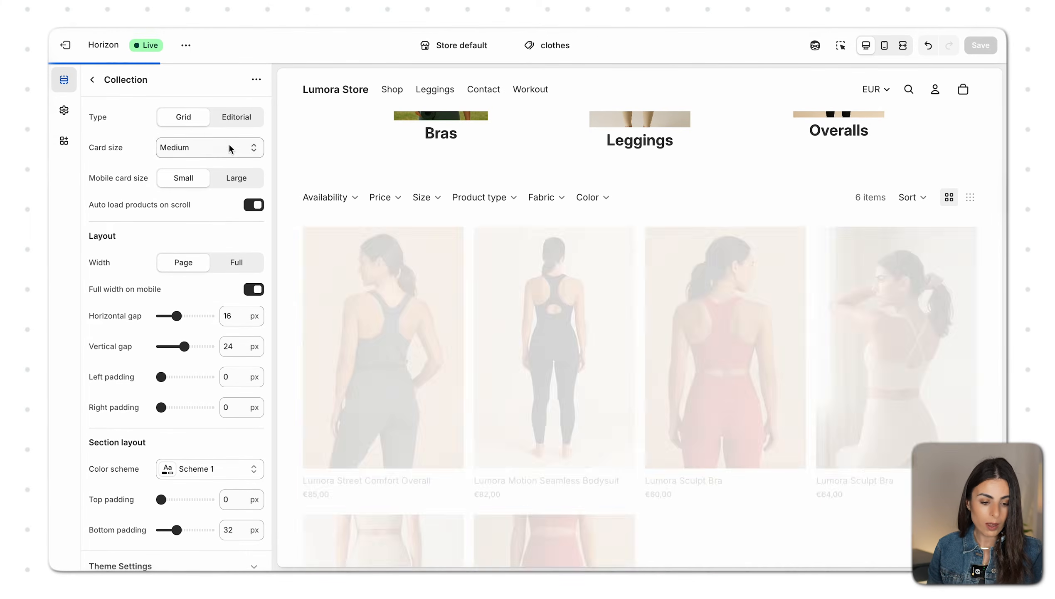
pyautogui.click(213, 117)
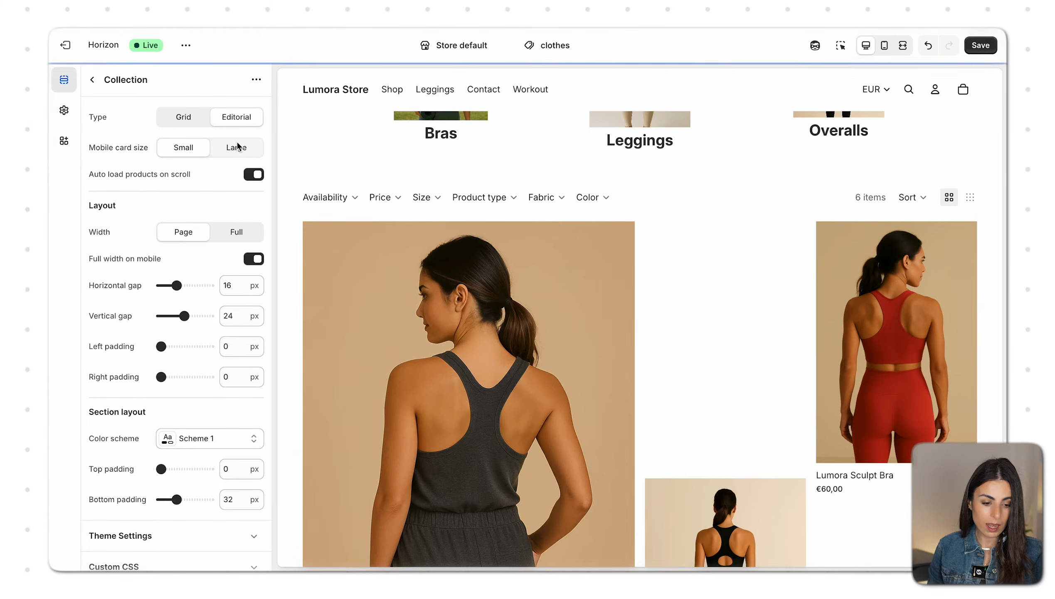
pyautogui.click(226, 149)
pyautogui.click(884, 45)
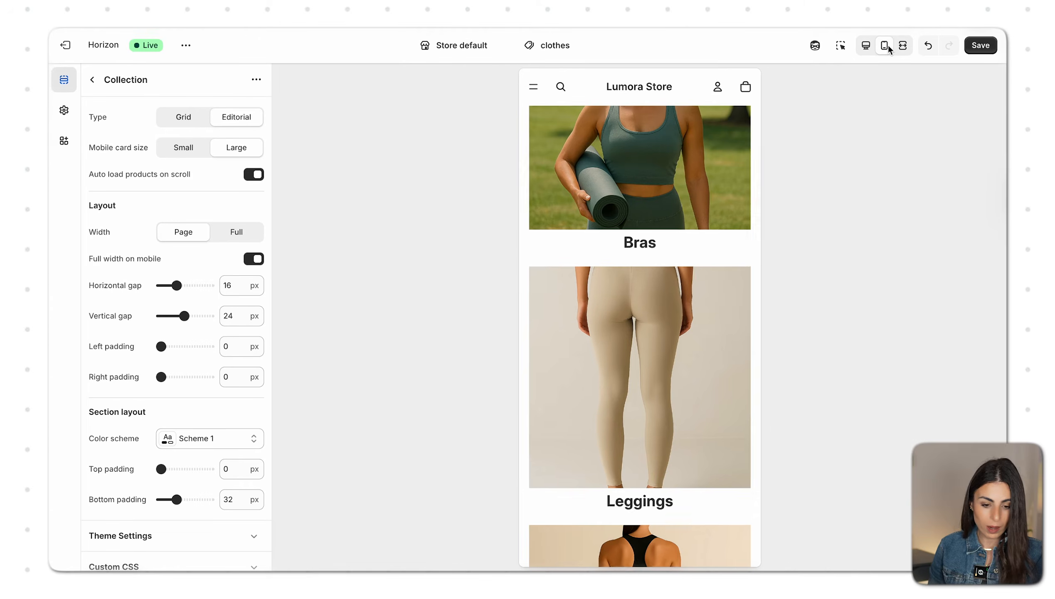
pyautogui.click(197, 147)
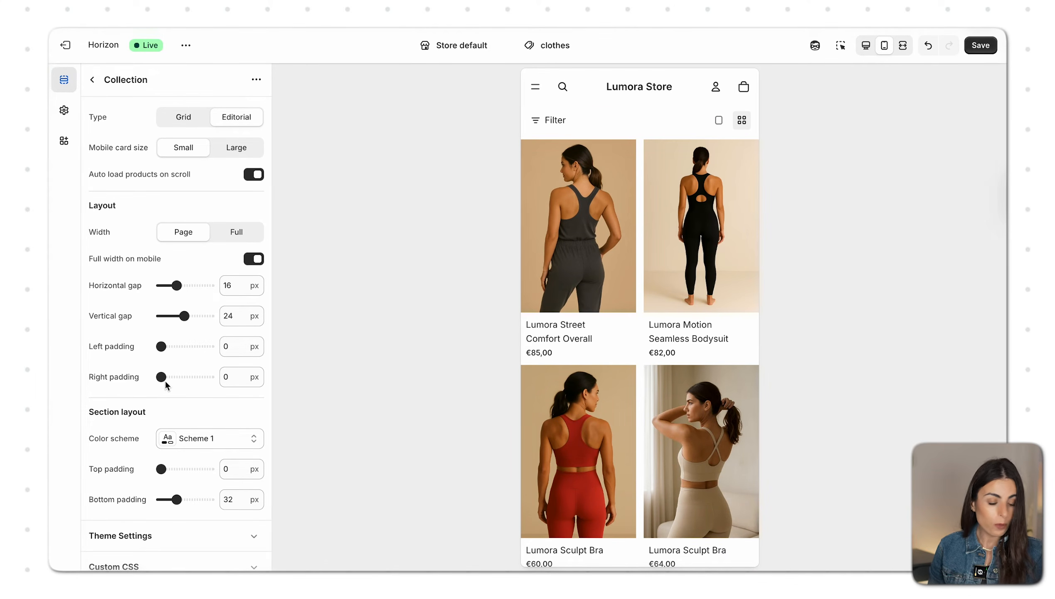
pyautogui.scroll(-1, 165, 385)
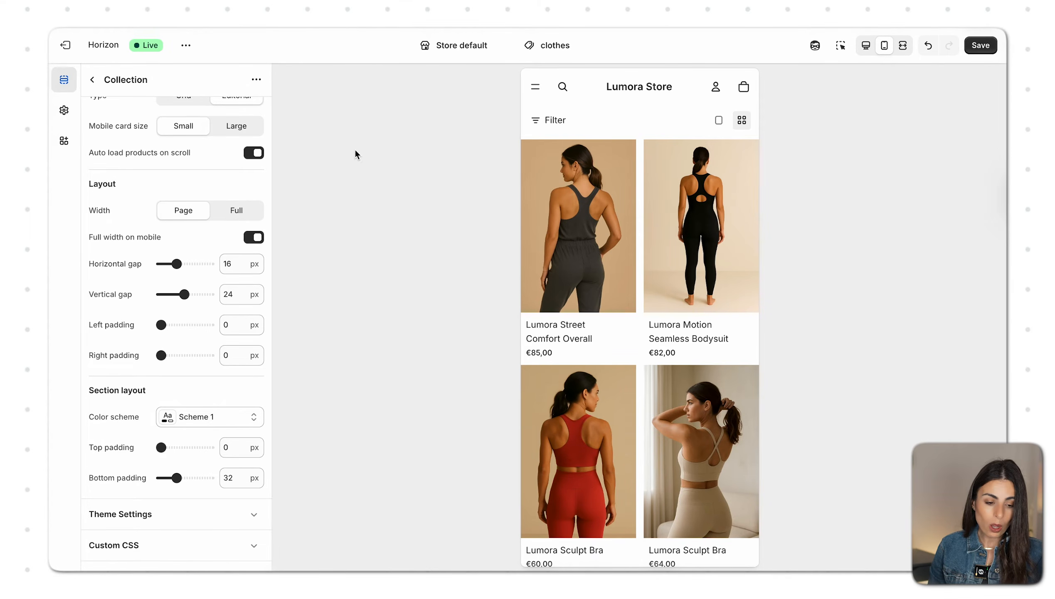
pyautogui.click(865, 47)
pyautogui.scroll(1, 194, 178)
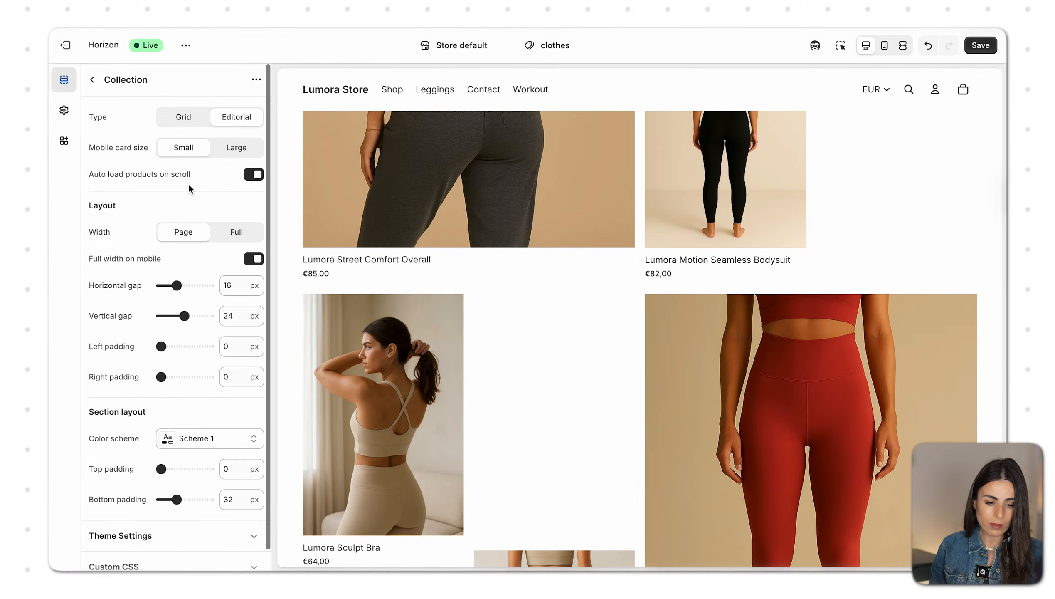
pyautogui.click(196, 120)
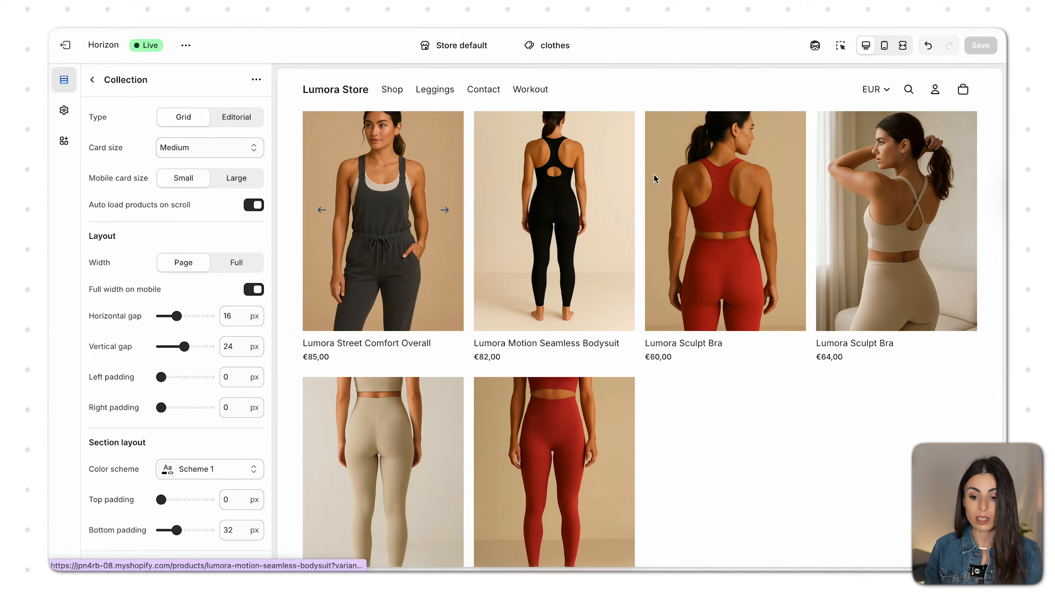
# - Try the Large mobile card size in the mobile preview, set it back to Small, and leave the Collection settings
pyautogui.click(884, 47)
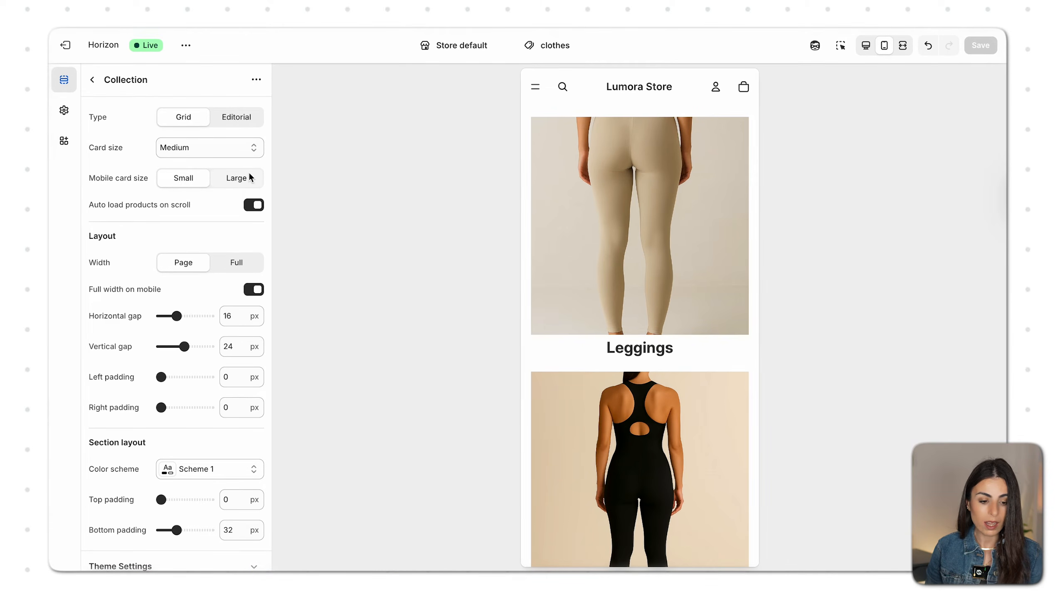
pyautogui.click(237, 179)
pyautogui.click(188, 181)
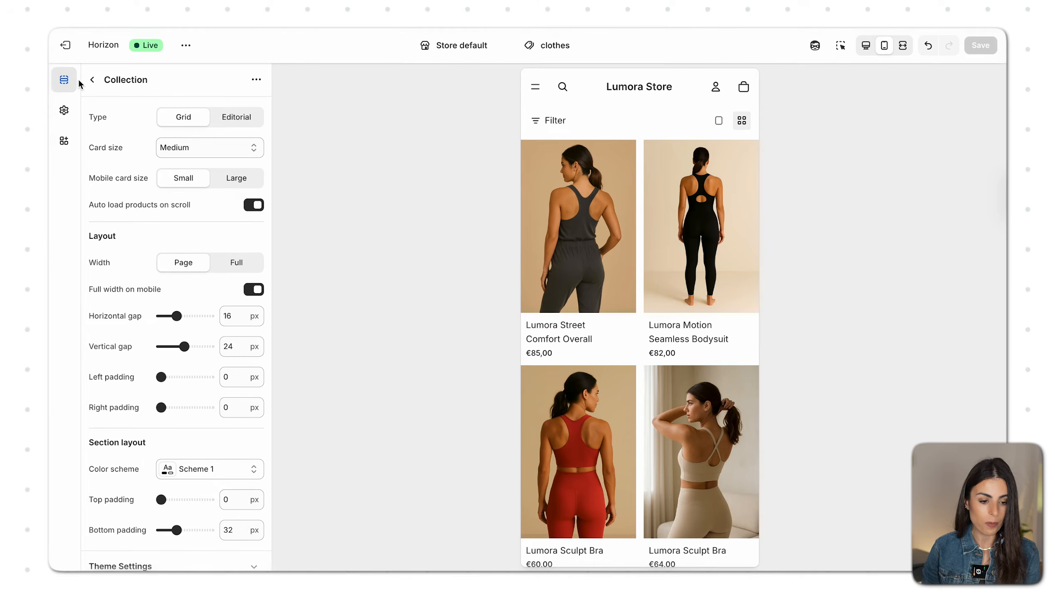
pyautogui.click(92, 80)
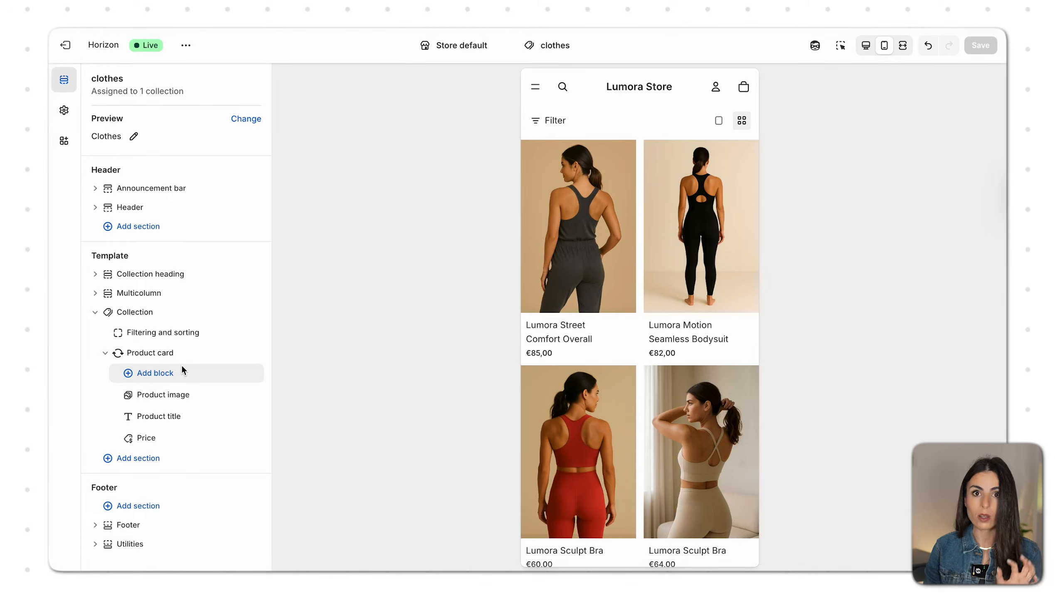
# - Switch the preview to desktop and open the product card's Product image settings
pyautogui.click(865, 46)
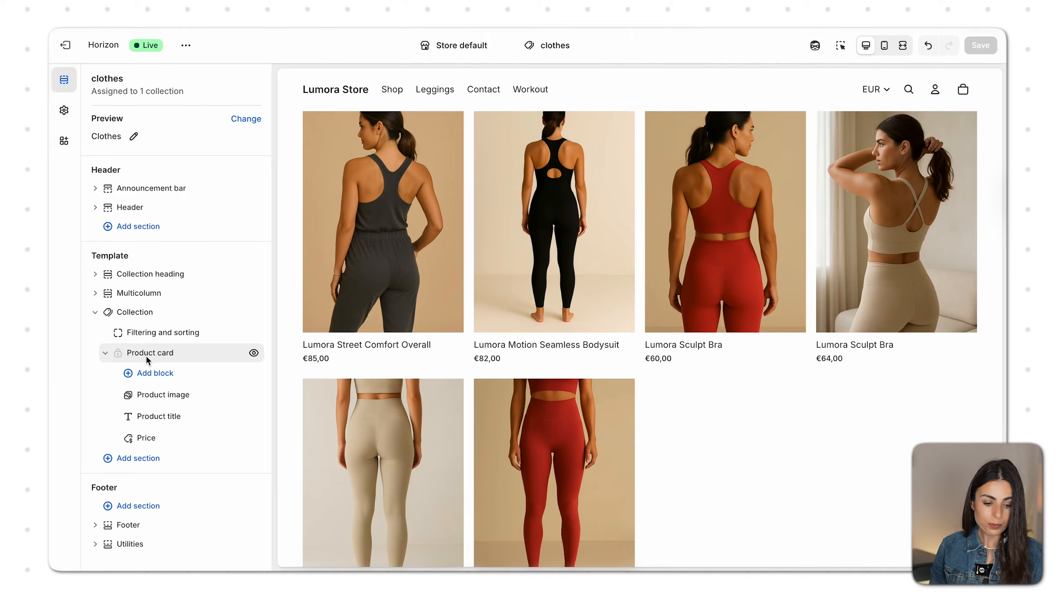
pyautogui.click(168, 395)
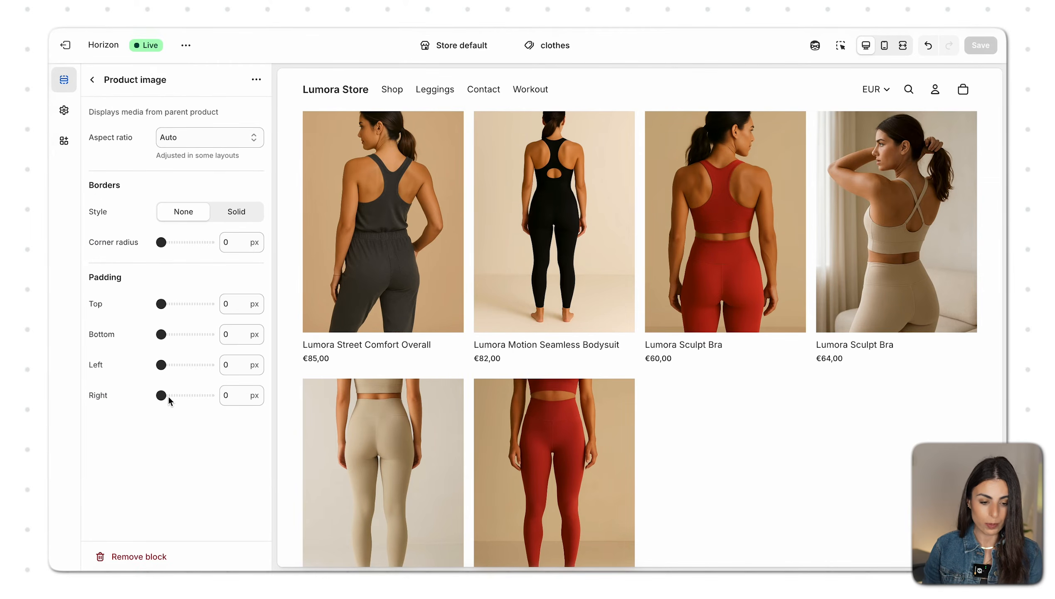
# - Try the Square and Landscape aspect ratios for the product images, and set the aspect ratio back to Auto
pyautogui.click(220, 138)
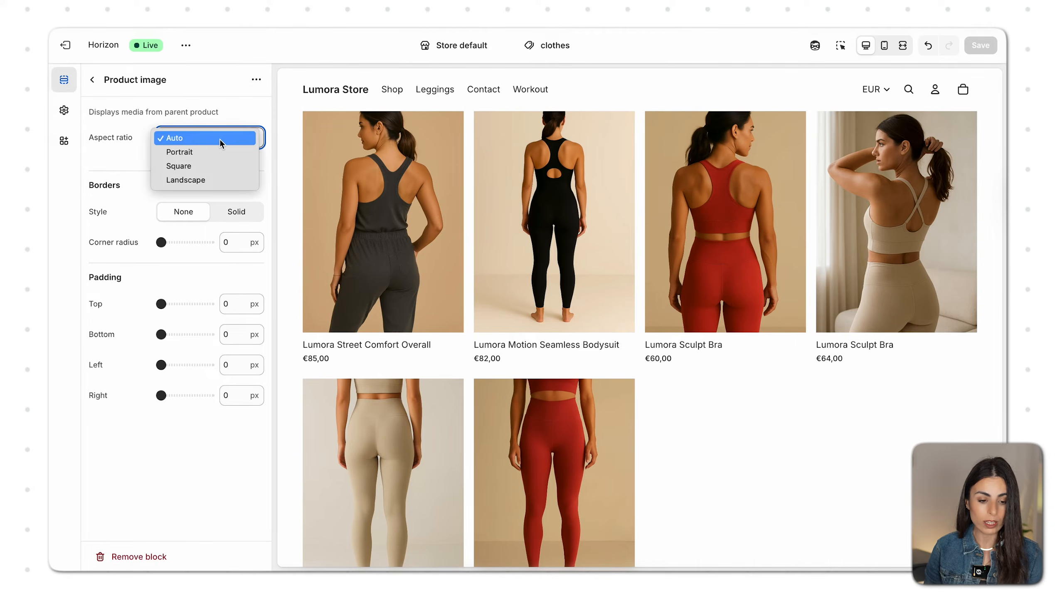
pyautogui.click(210, 164)
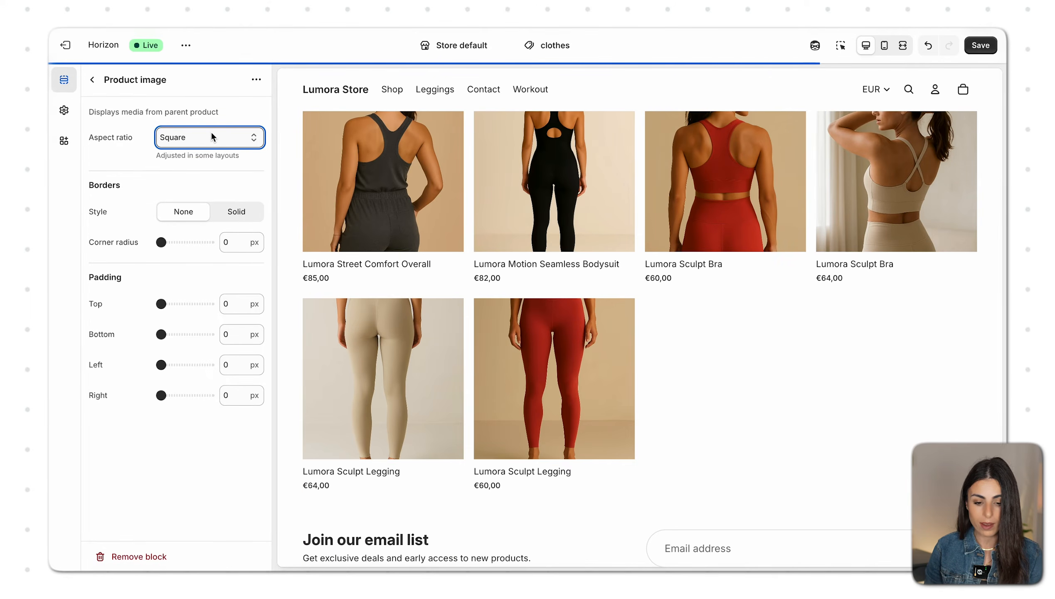
pyautogui.click(210, 138)
pyautogui.click(199, 152)
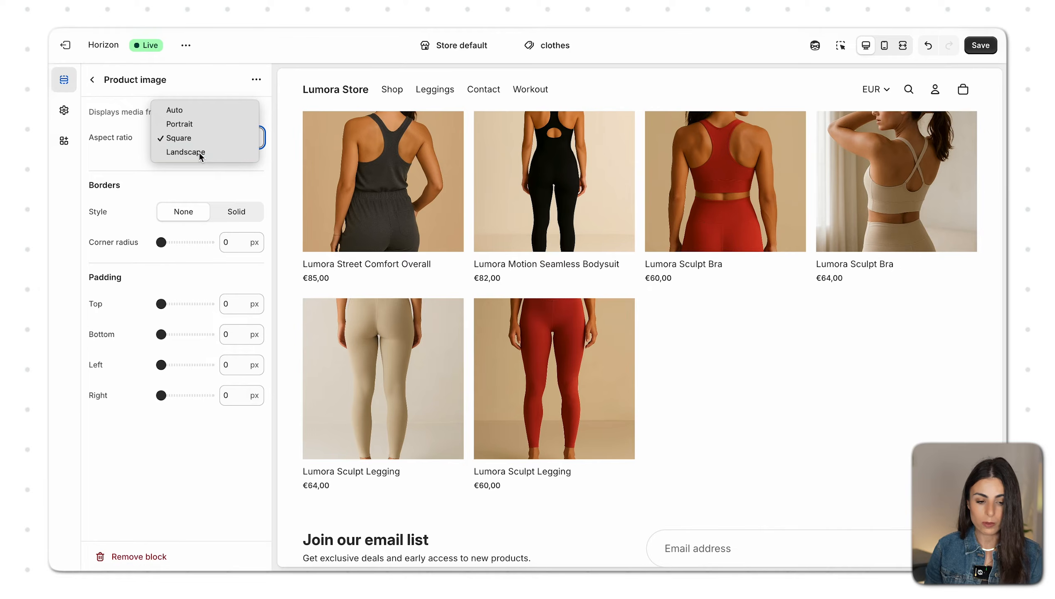
pyautogui.scroll(3, 356, 205)
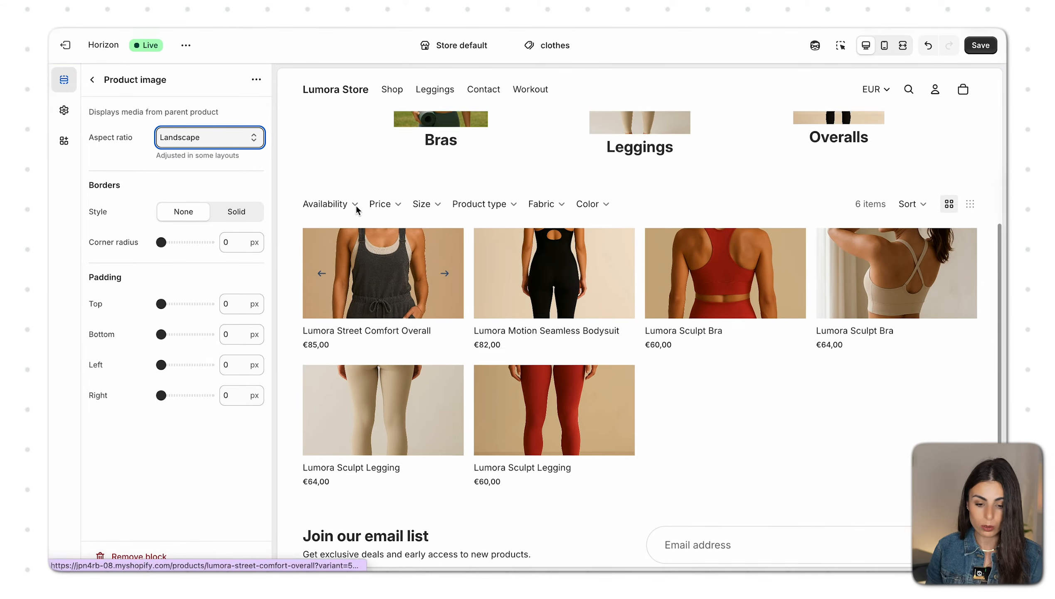
pyautogui.click(198, 134)
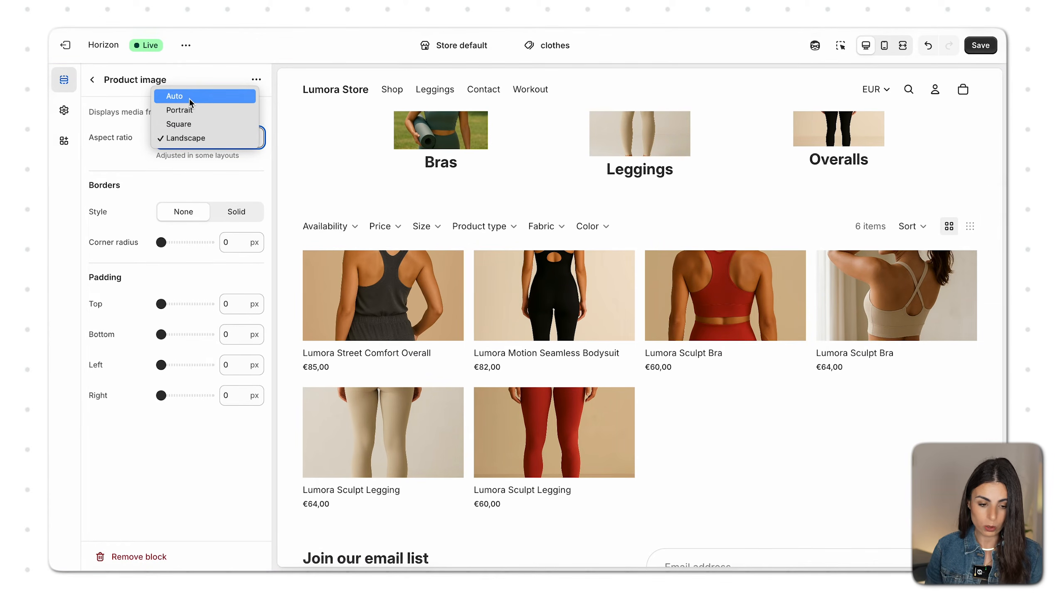
pyautogui.click(189, 97)
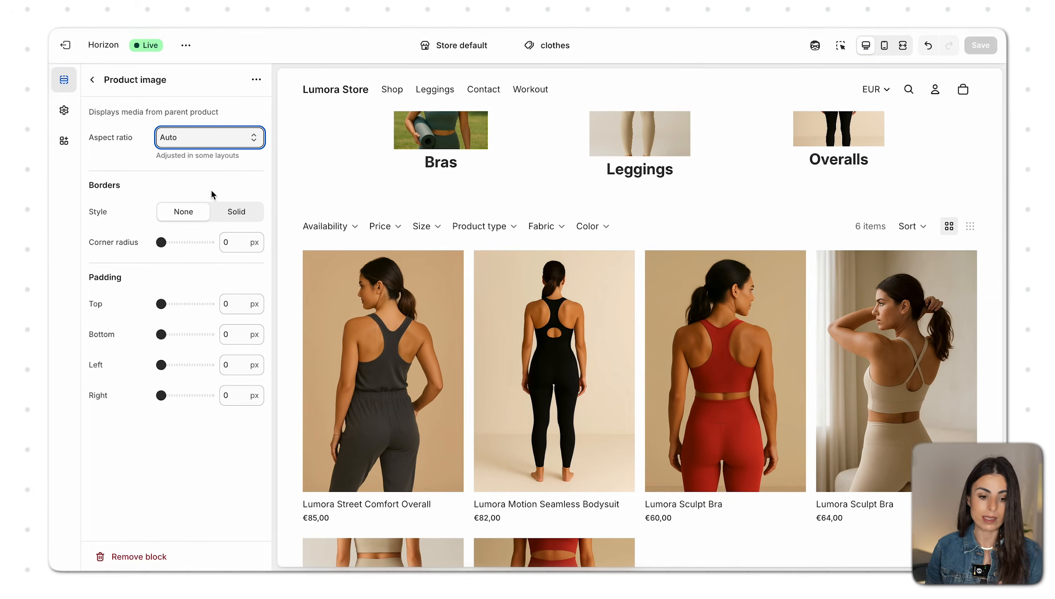
pyautogui.click(207, 140)
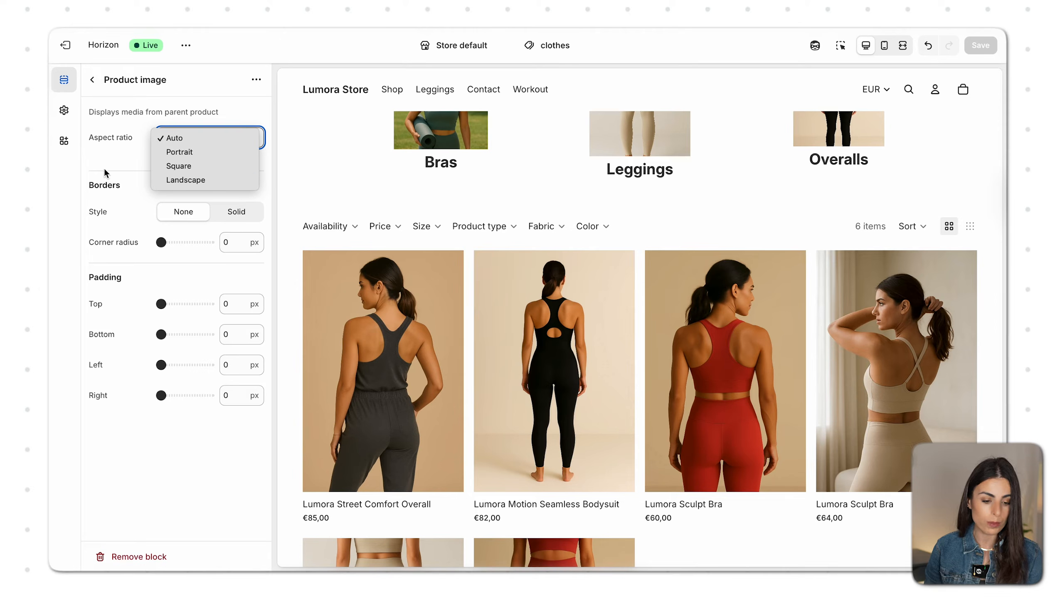
pyautogui.click(105, 153)
# - Give the product images a solid border and leave the Product image settings
pyautogui.click(216, 214)
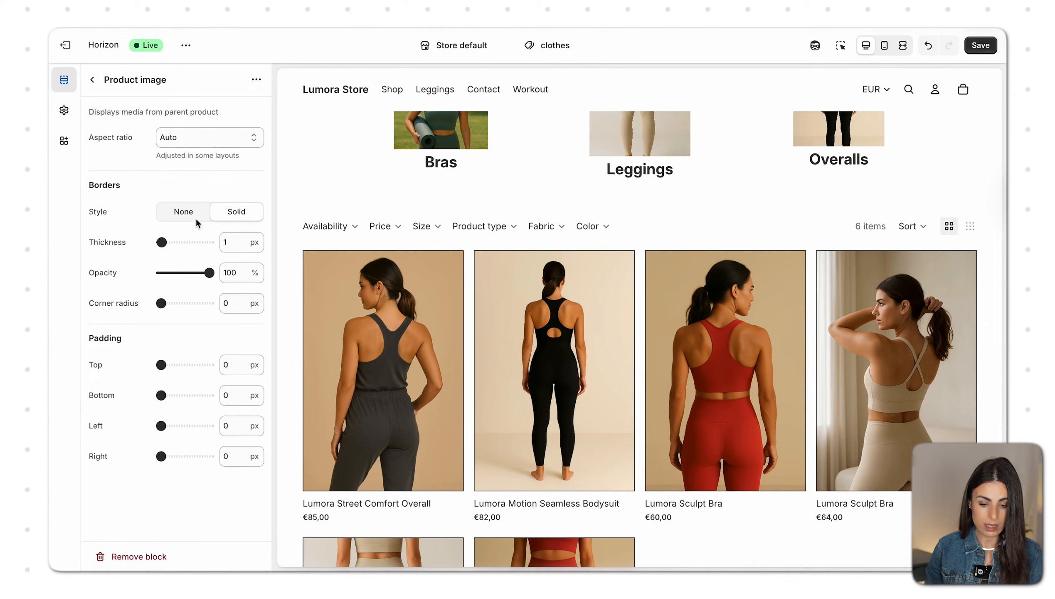
pyautogui.click(91, 79)
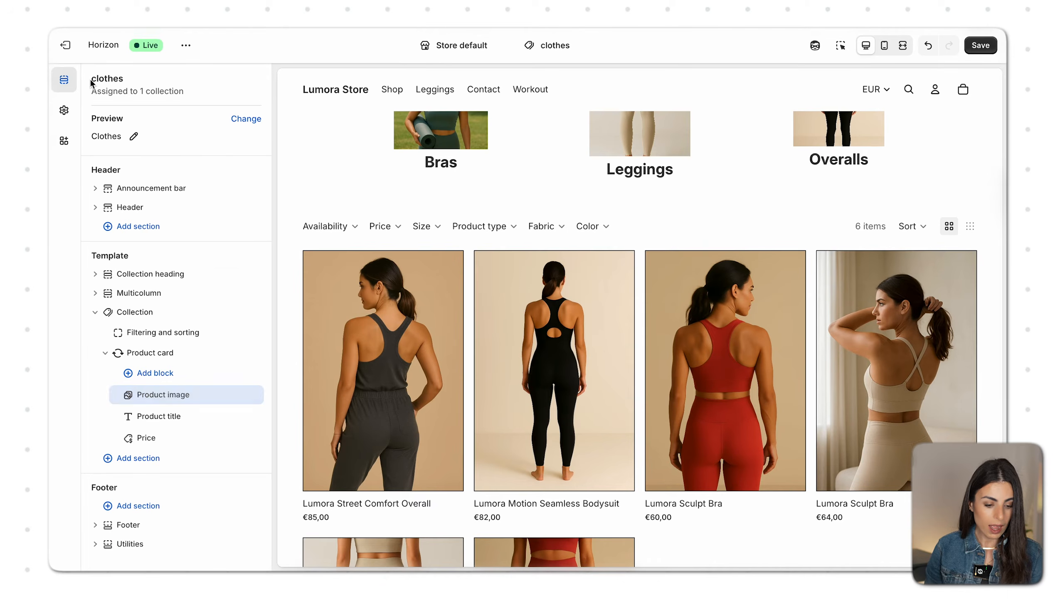
# - Center-align both the product title and the price in the Collection section's product card
pyautogui.click(155, 410)
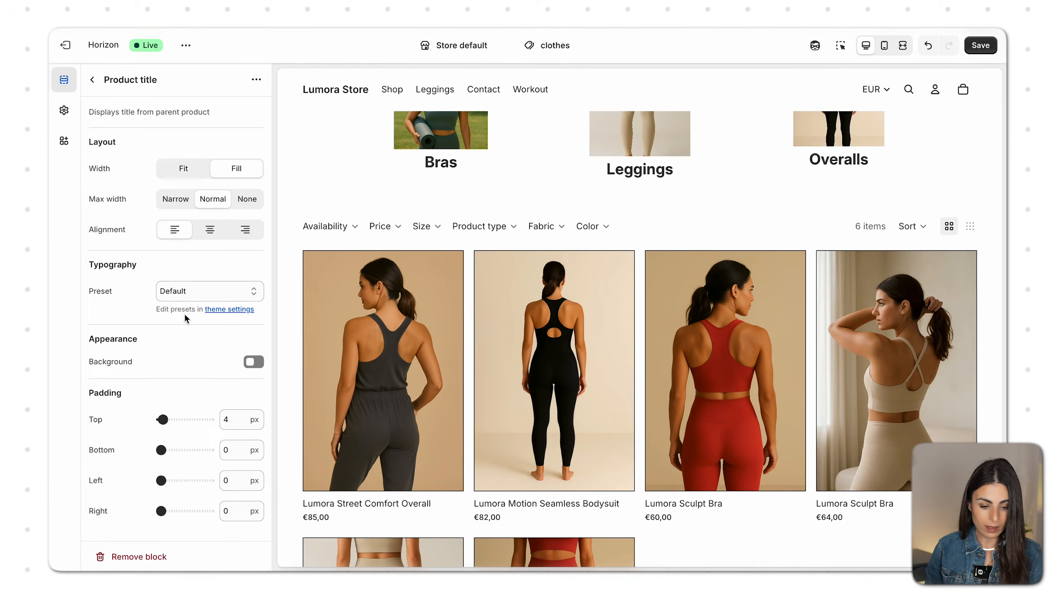
pyautogui.click(210, 230)
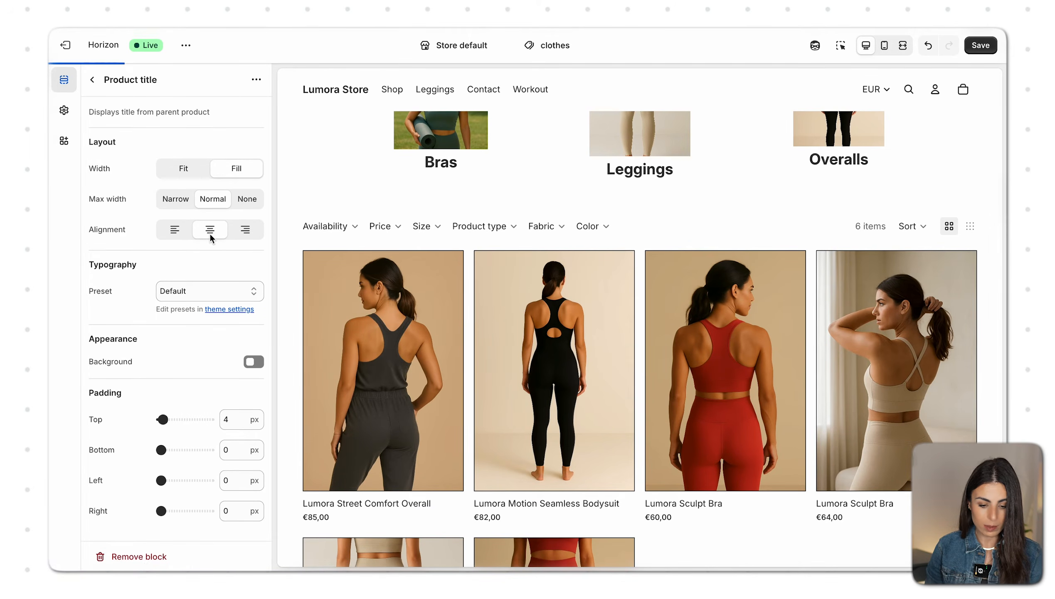
pyautogui.click(92, 79)
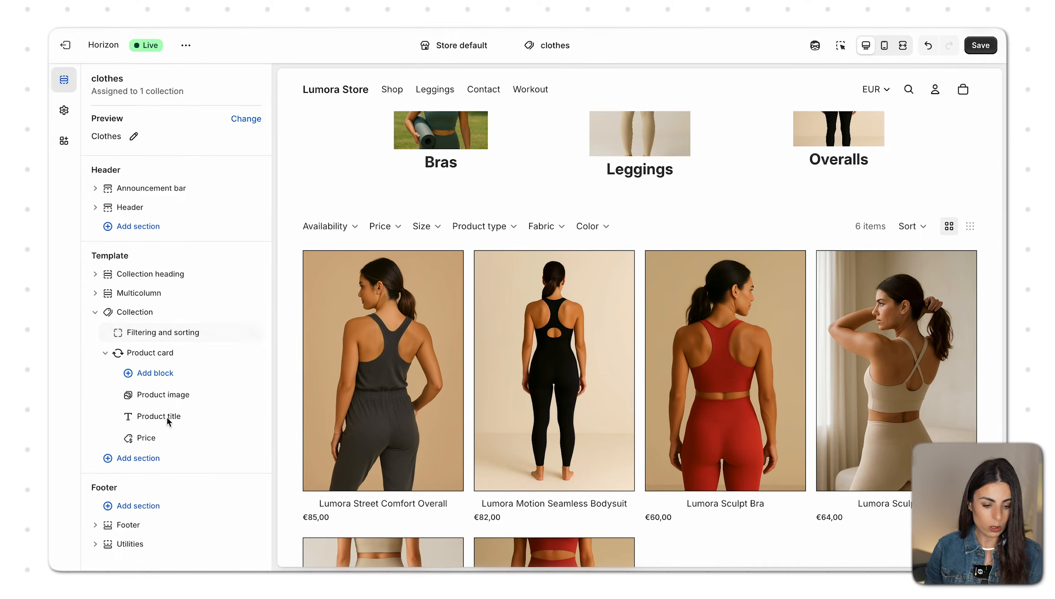
pyautogui.click(150, 439)
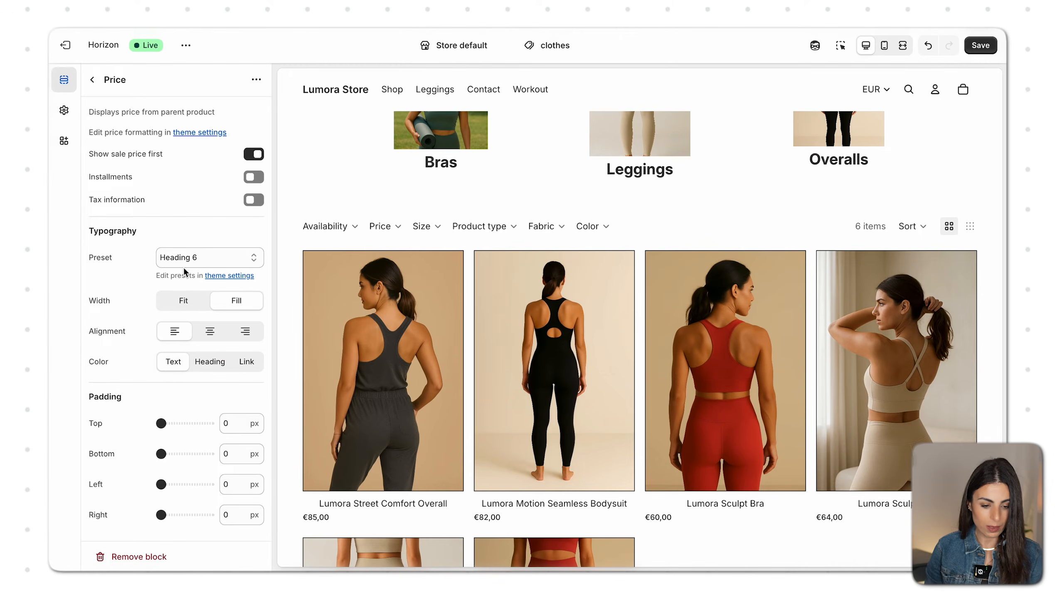
pyautogui.click(206, 338)
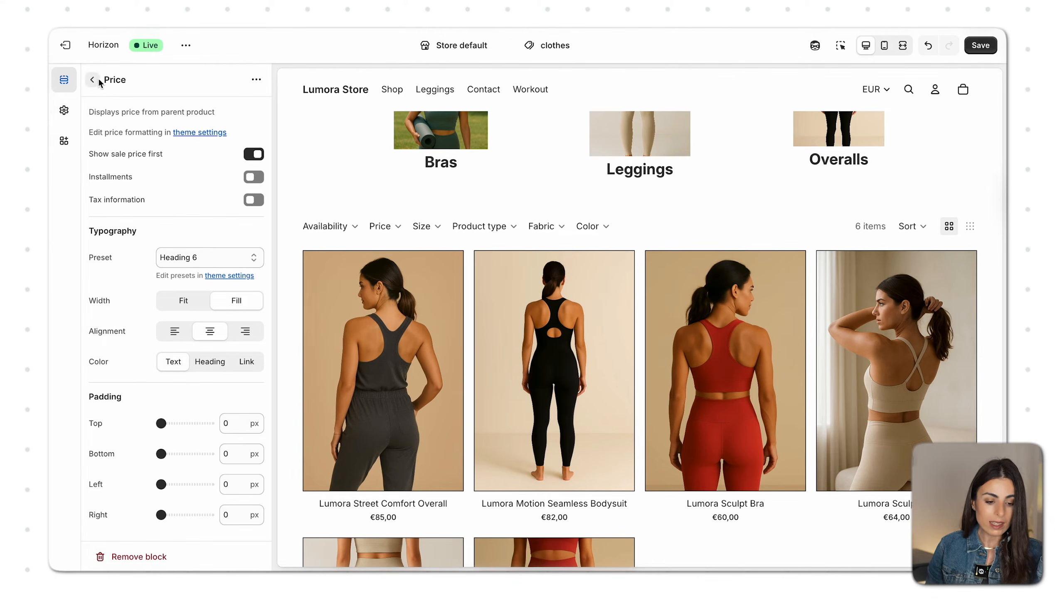
pyautogui.click(92, 80)
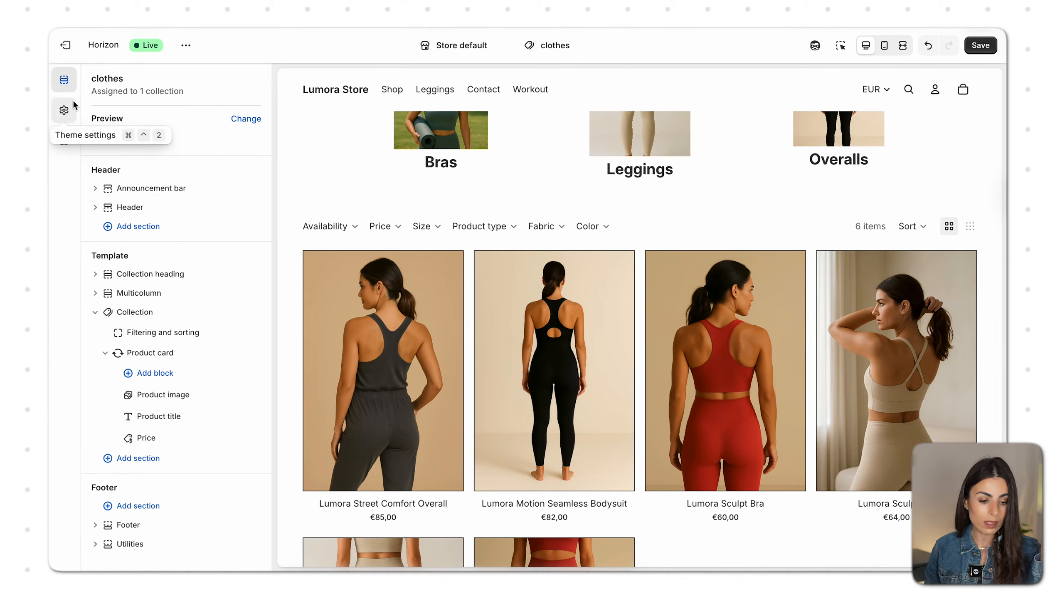
# - Review the Product cards options in the theme settings, including quick add and media, and return to the template's sections
pyautogui.click(70, 111)
pyautogui.scroll(-3, 149, 408)
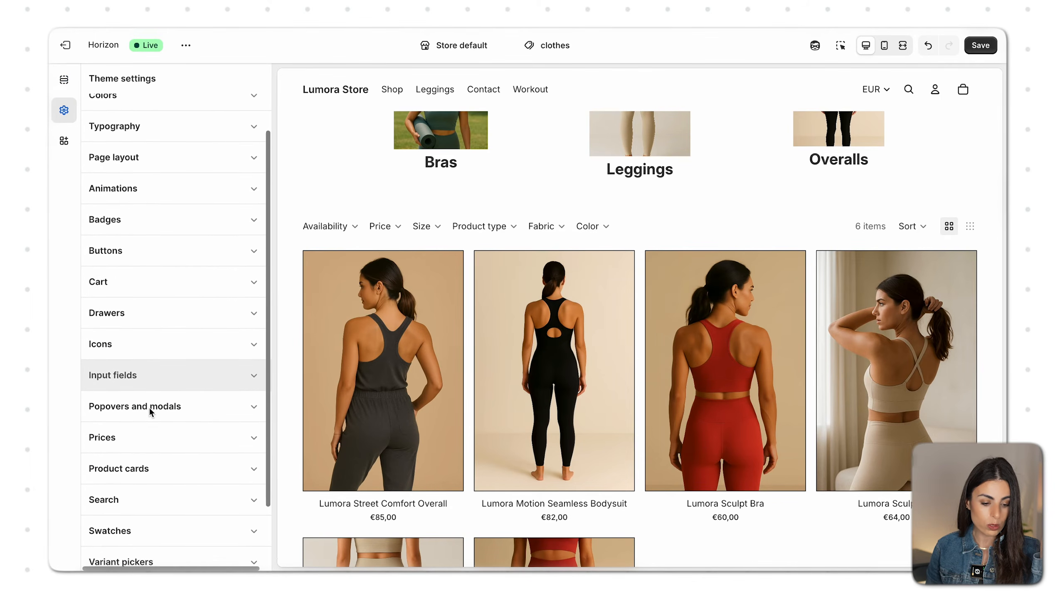
pyautogui.click(144, 439)
pyautogui.scroll(-5, 144, 438)
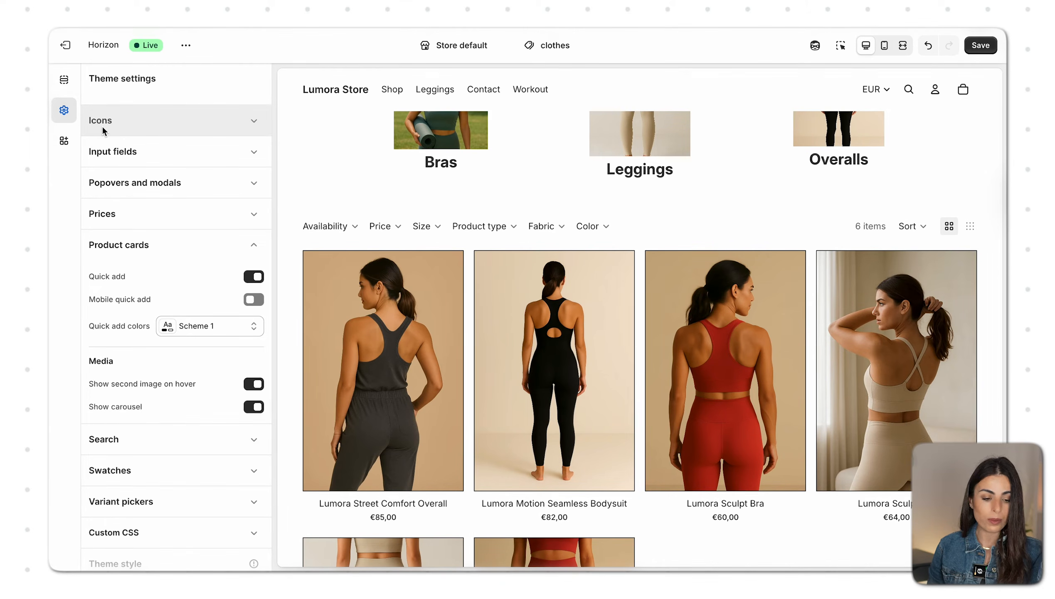
pyautogui.click(62, 80)
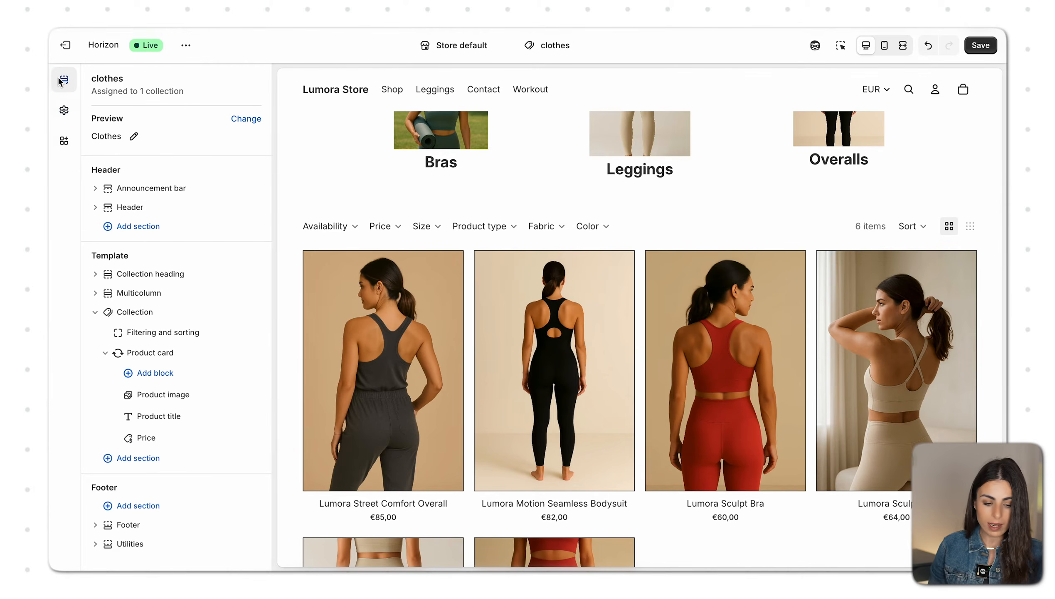
# - Examine the Product card block's gap, border and padding settings, and collapse the block in the section list
pyautogui.moveTo(342, 318)
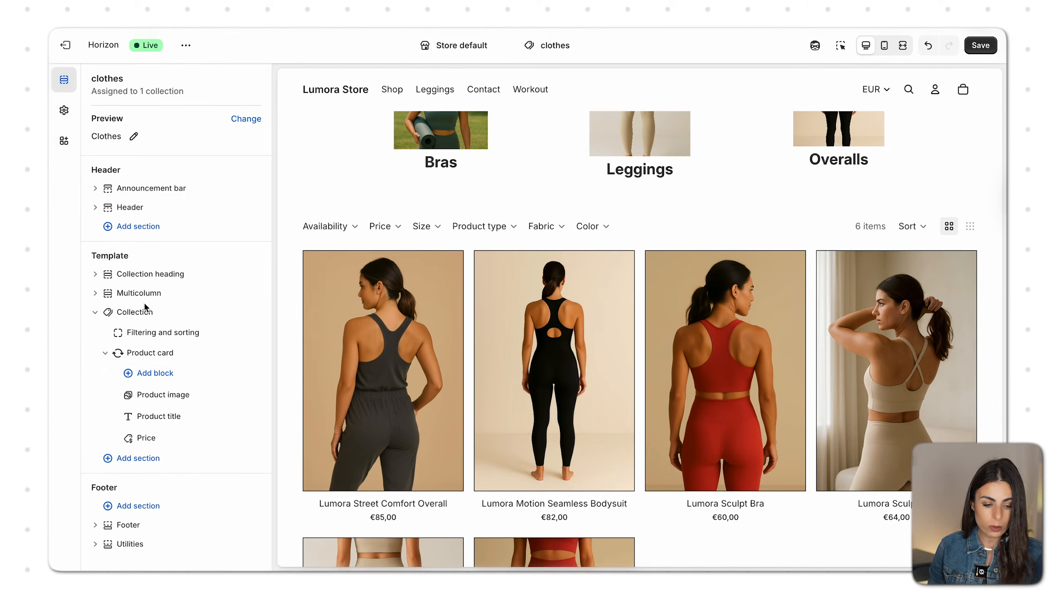
pyautogui.click(151, 352)
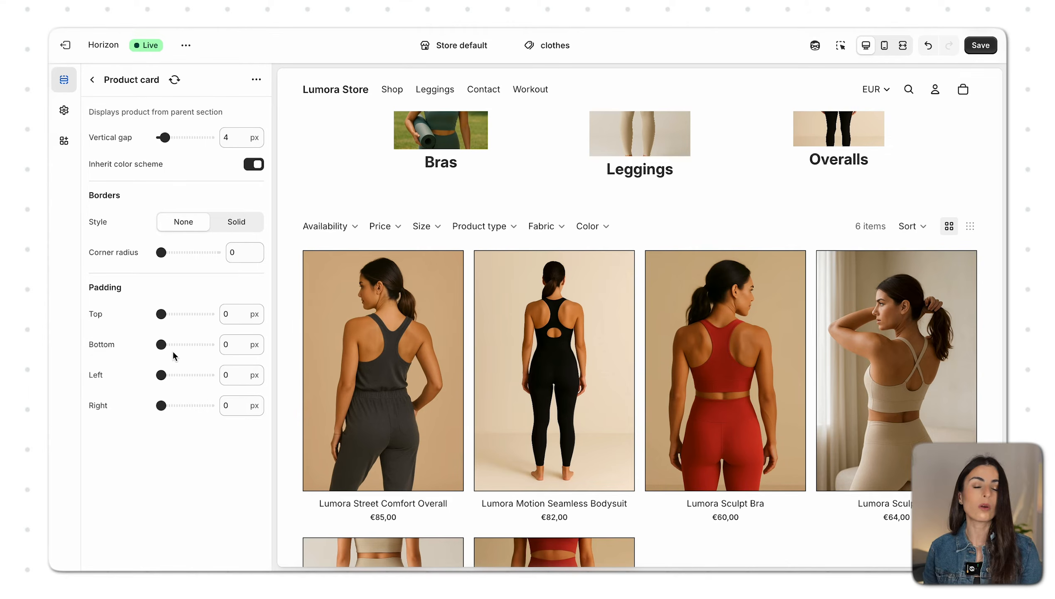
pyautogui.click(93, 84)
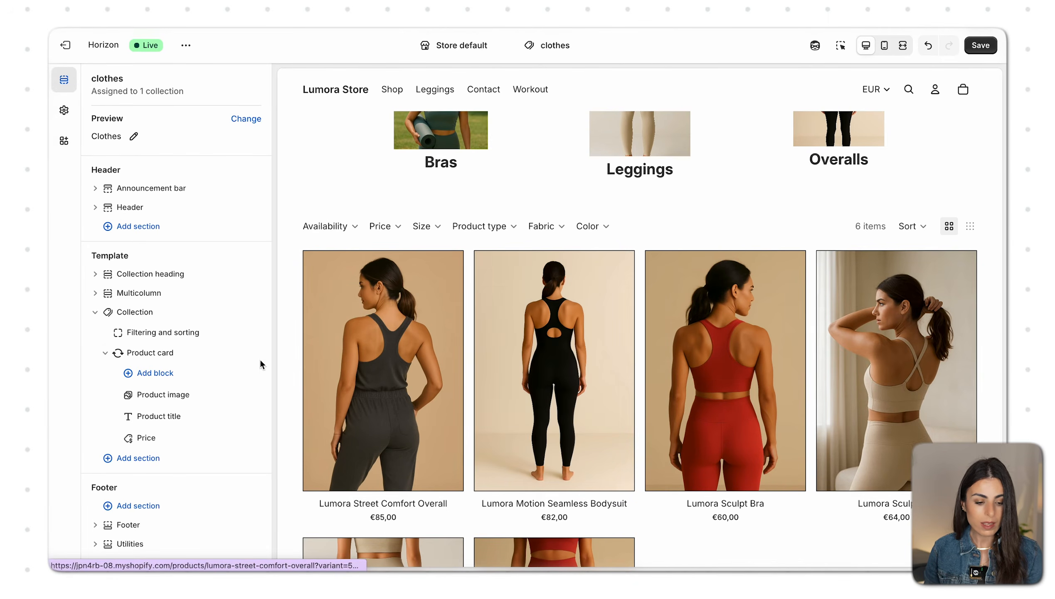
pyautogui.click(106, 353)
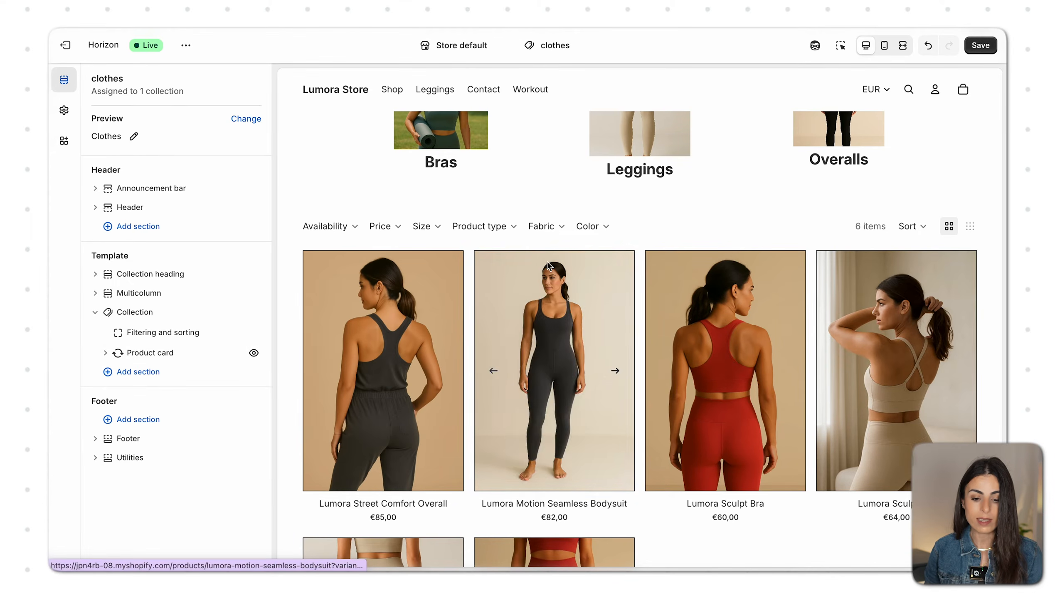
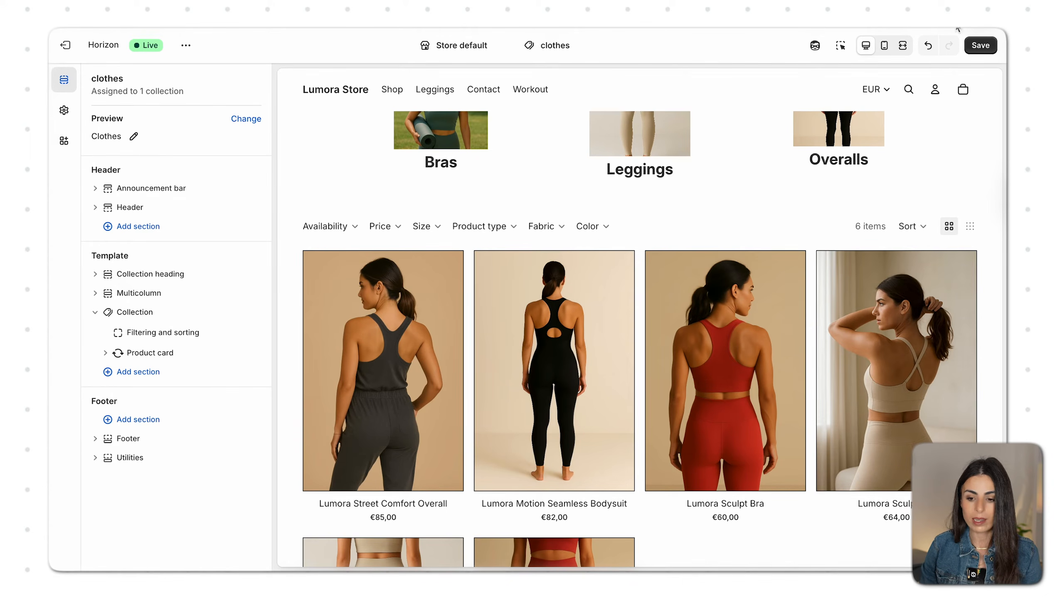
# - Save the changes to the clothes template and exit the theme editor
pyautogui.click(979, 45)
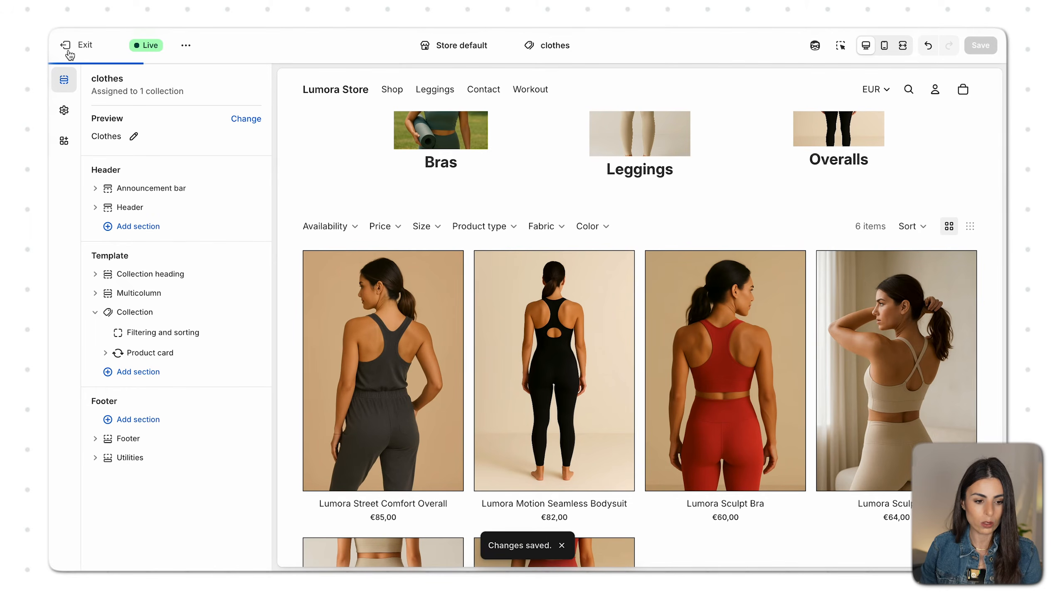
pyautogui.click(68, 51)
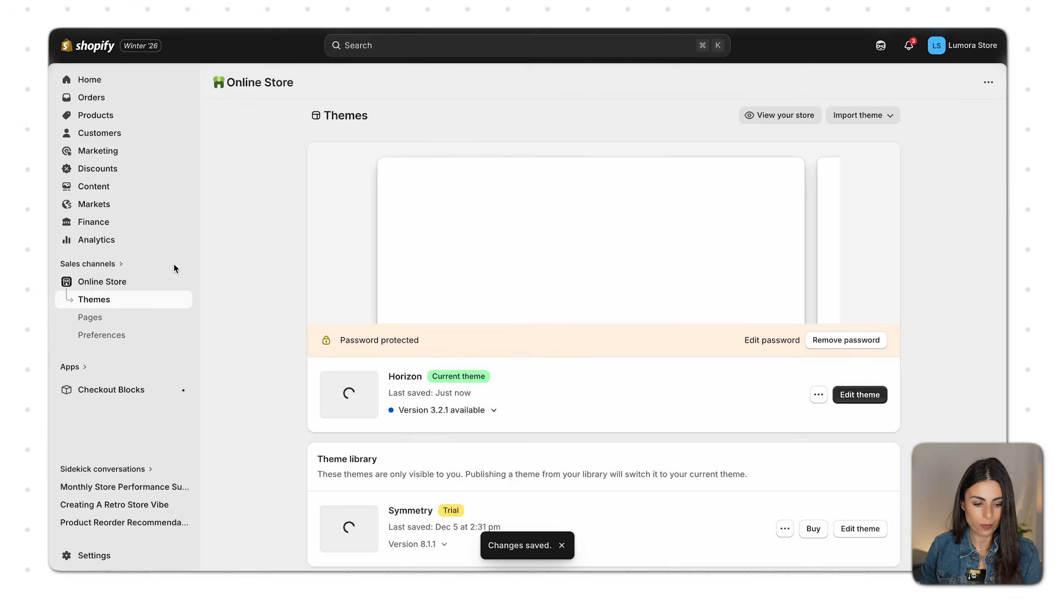
# - Open the Search & Discovery app from the installed apps and go to its storefront filters
pyautogui.click(87, 368)
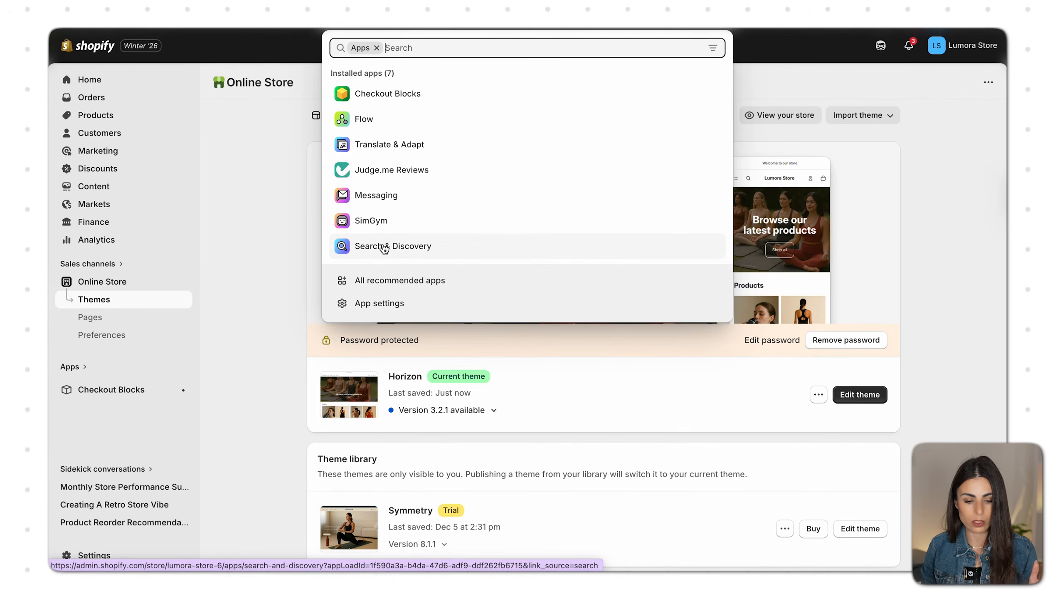
pyautogui.click(385, 247)
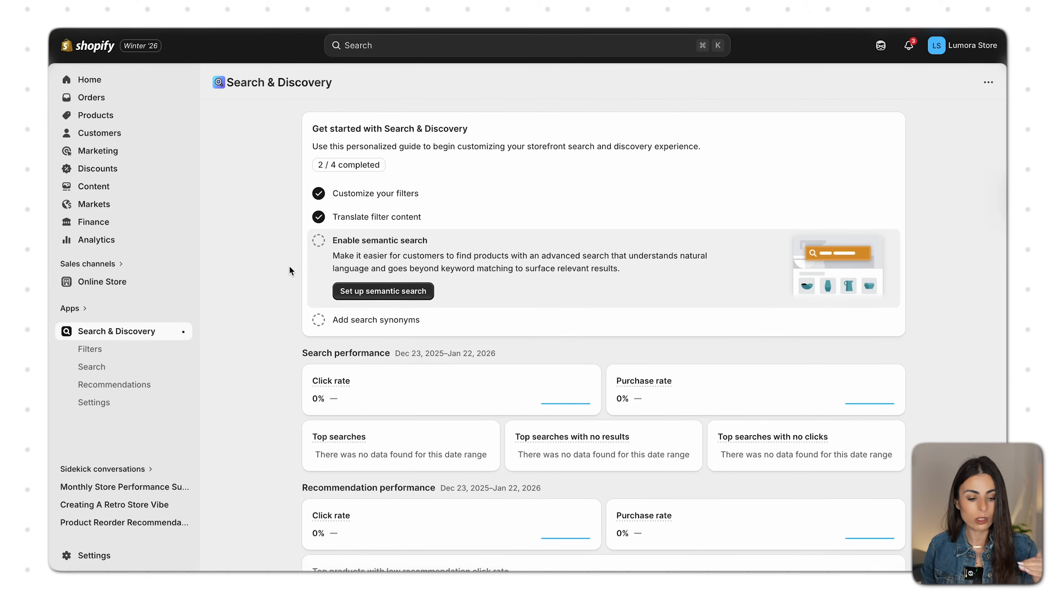
pyautogui.click(90, 349)
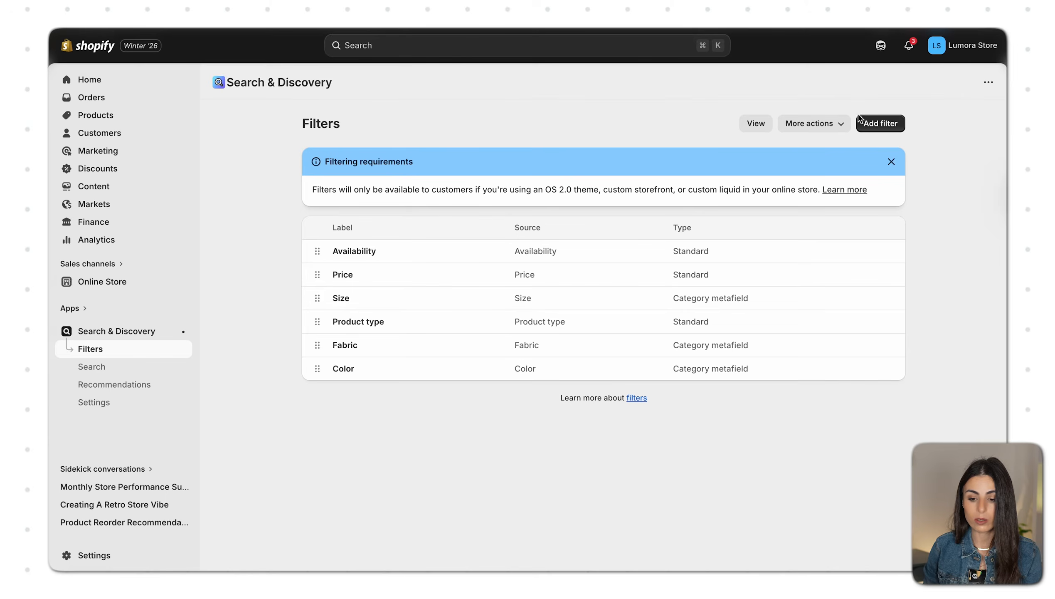
# - Start adding a filter, browse the available filter sources, and cancel the source selection
pyautogui.click(884, 123)
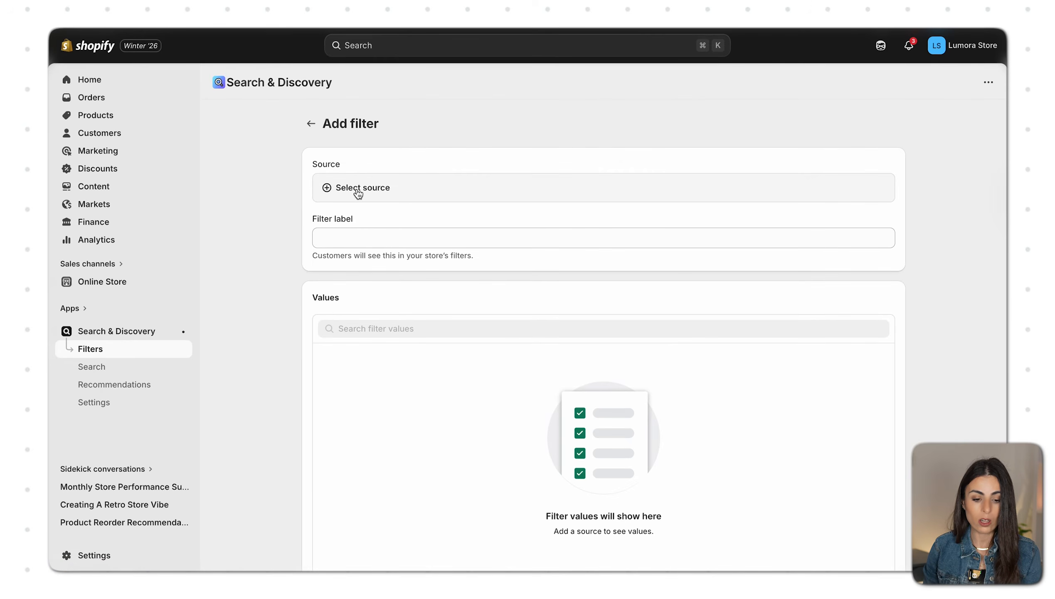
pyautogui.click(358, 189)
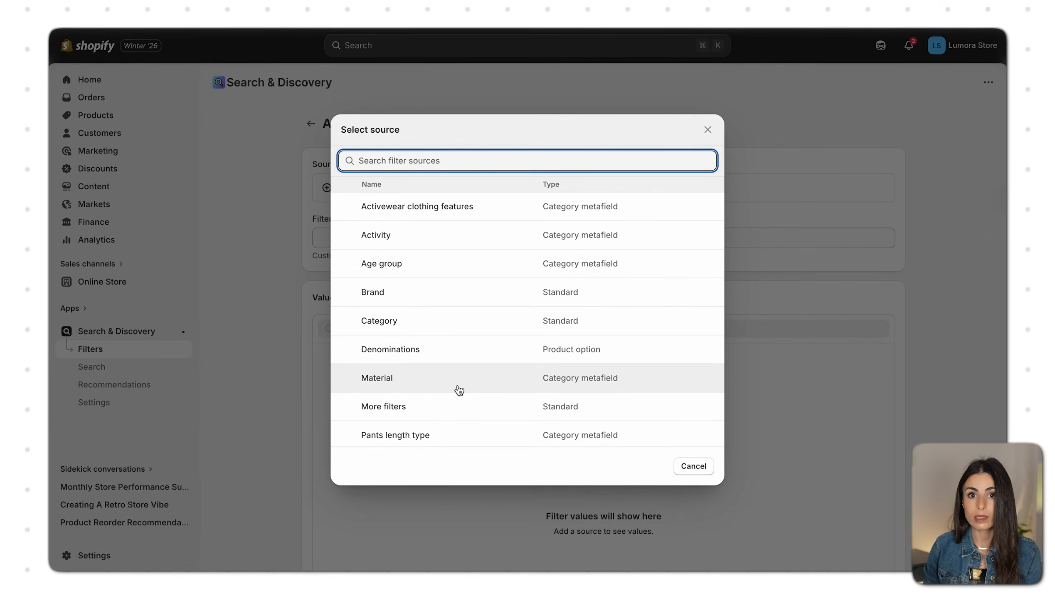
pyautogui.scroll(-3, 459, 390)
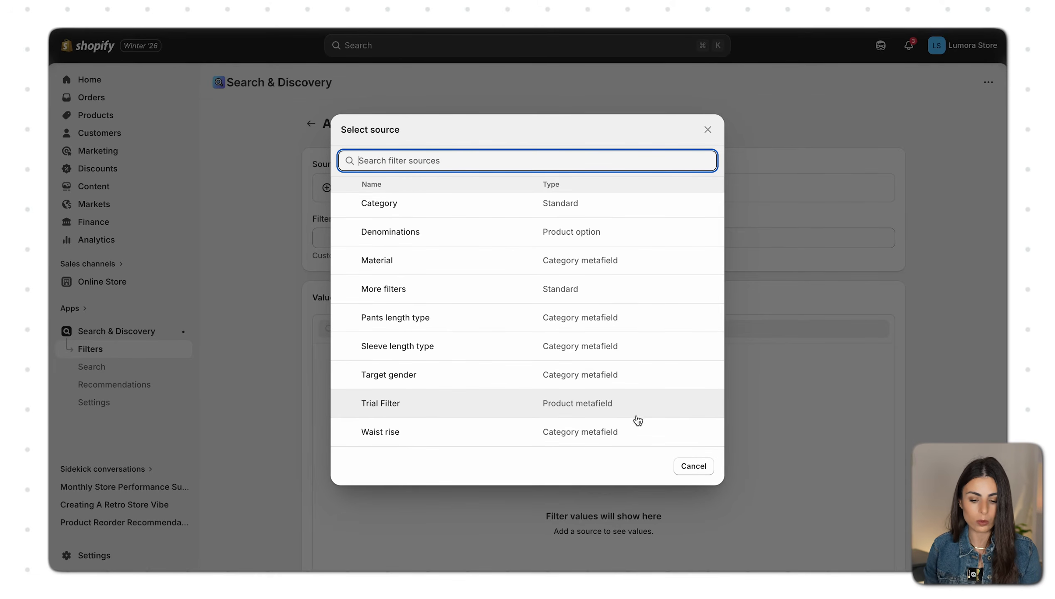
pyautogui.click(687, 469)
# - Open the Lumora Studio Mat product and examine its variants, category metafields and full list of product metafields
pyautogui.click(135, 120)
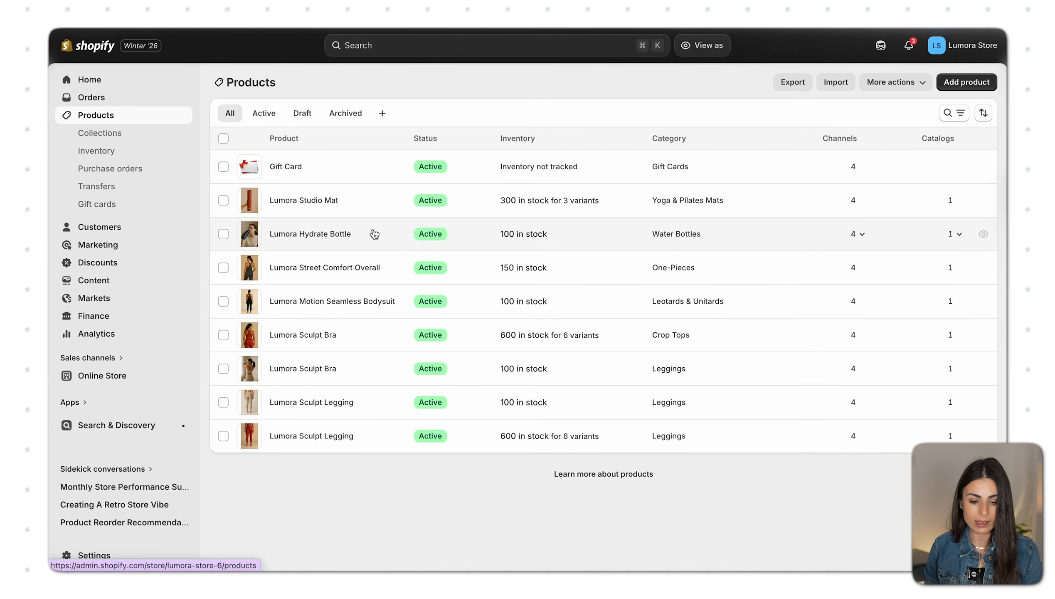
pyautogui.click(306, 201)
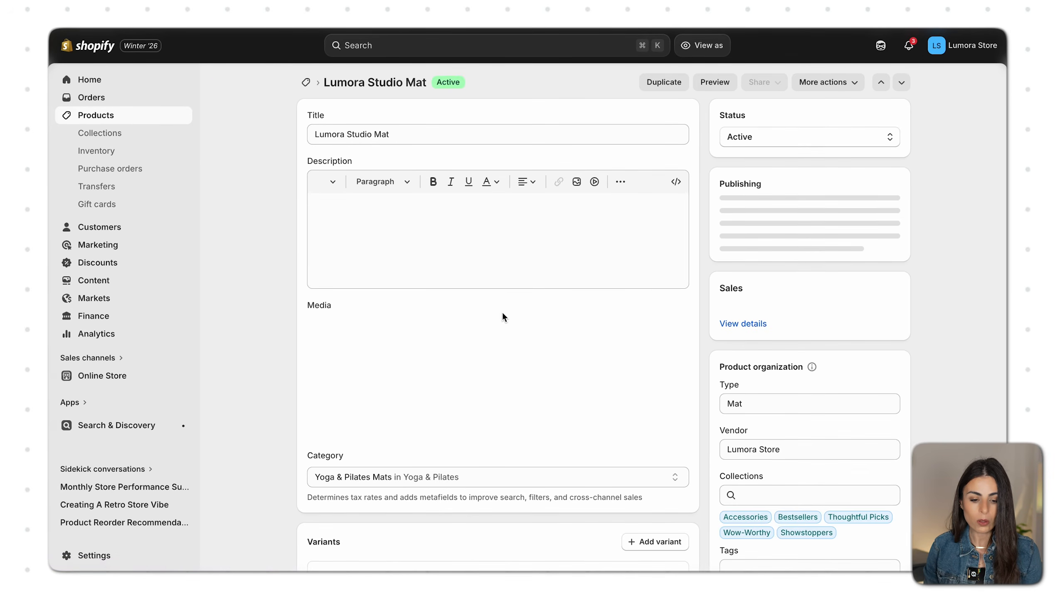
pyautogui.scroll(-2, 795, 335)
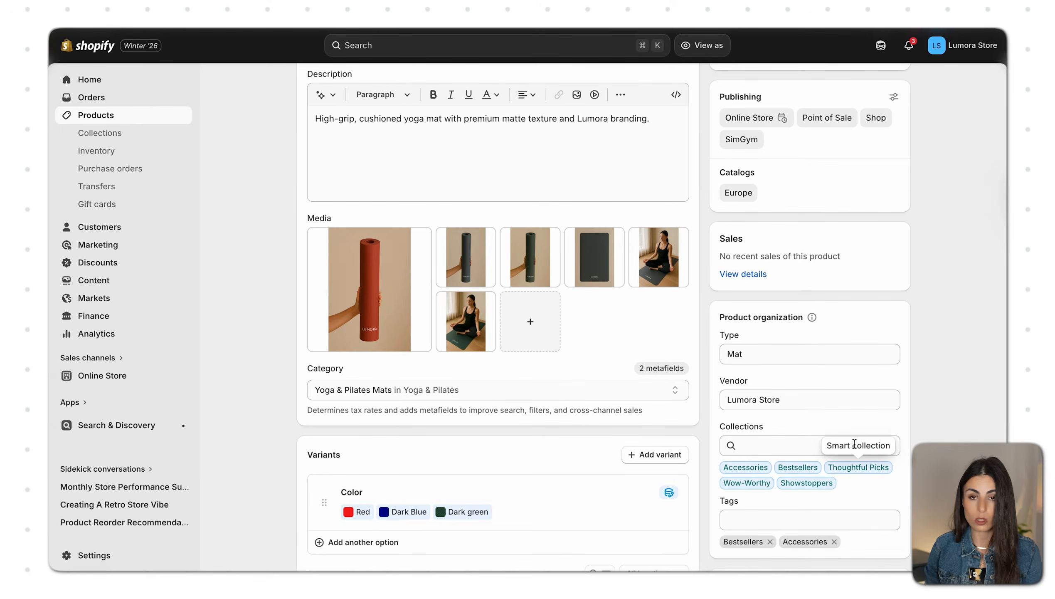
pyautogui.scroll(-10, 491, 520)
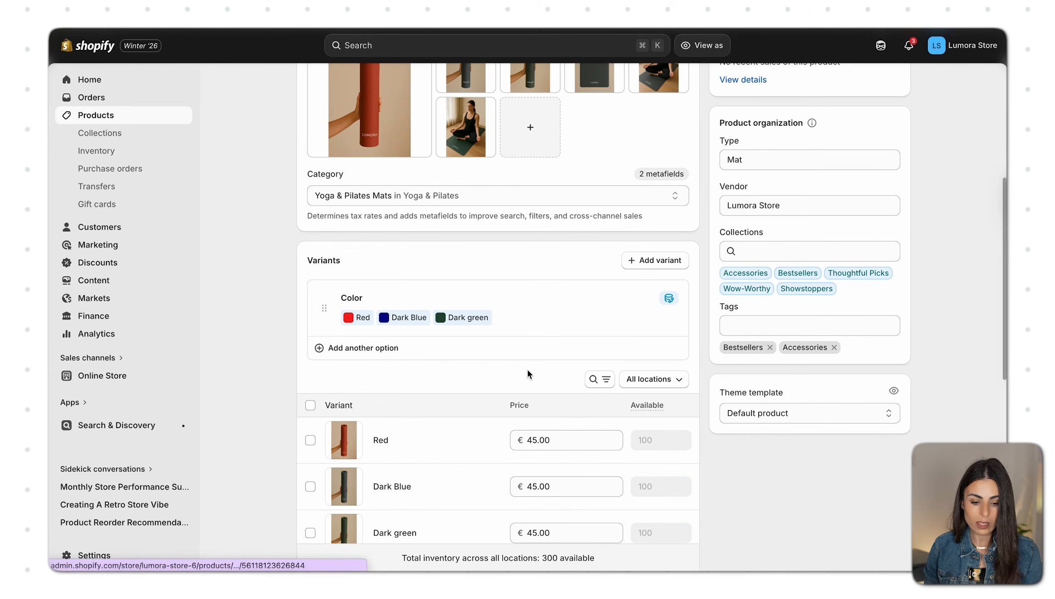
pyautogui.scroll(-5, 527, 368)
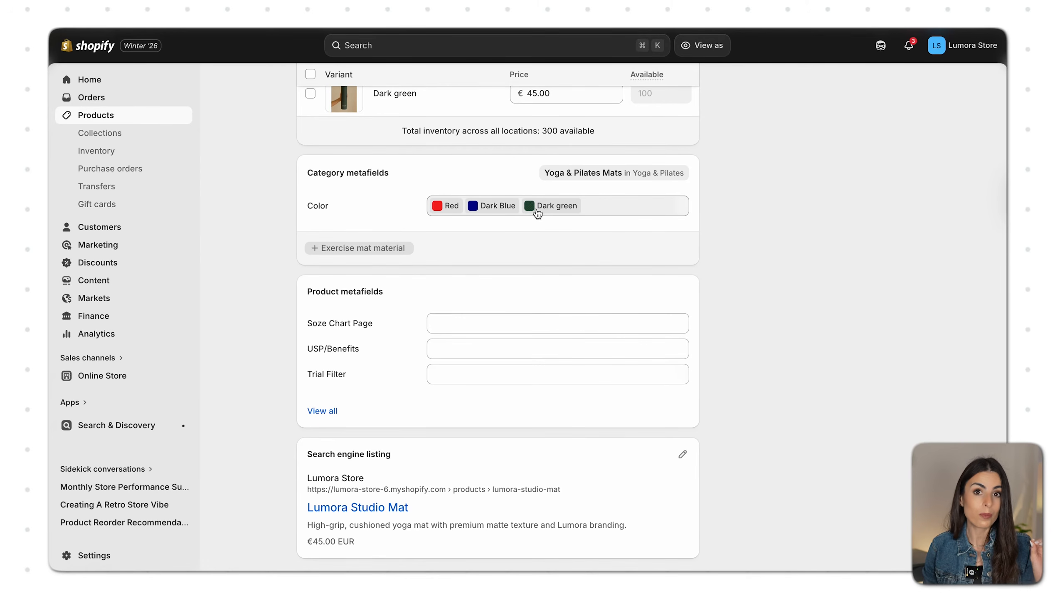
pyautogui.scroll(9, 538, 209)
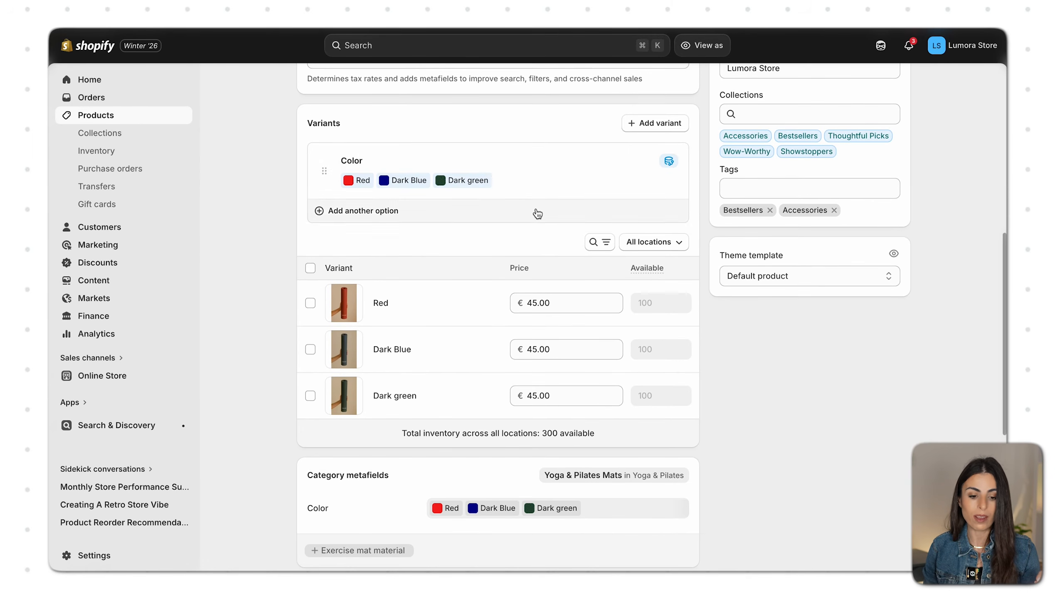
pyautogui.scroll(3, 575, 109)
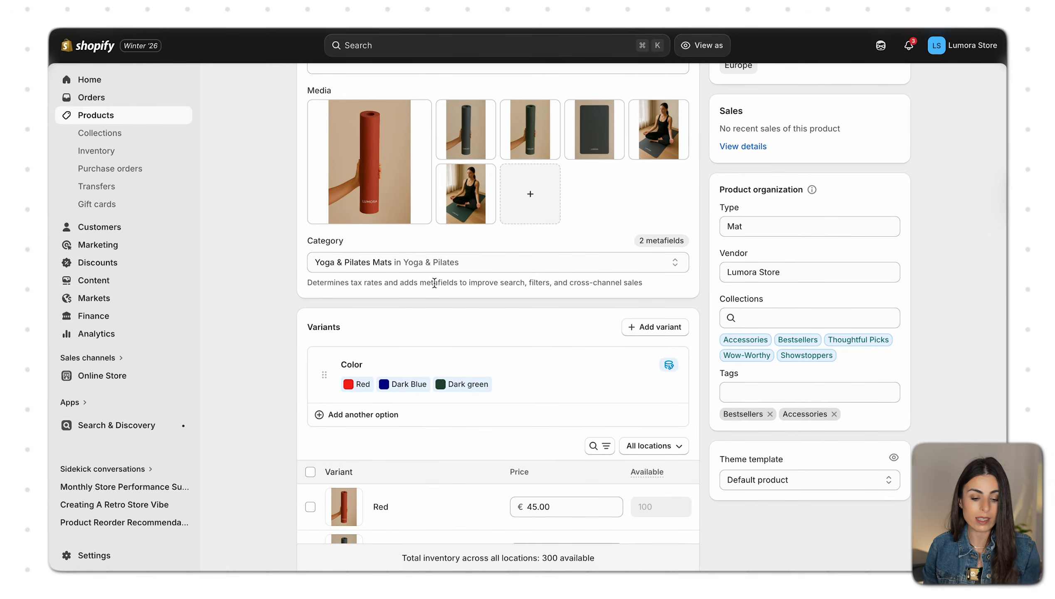
pyautogui.scroll(-7, 435, 282)
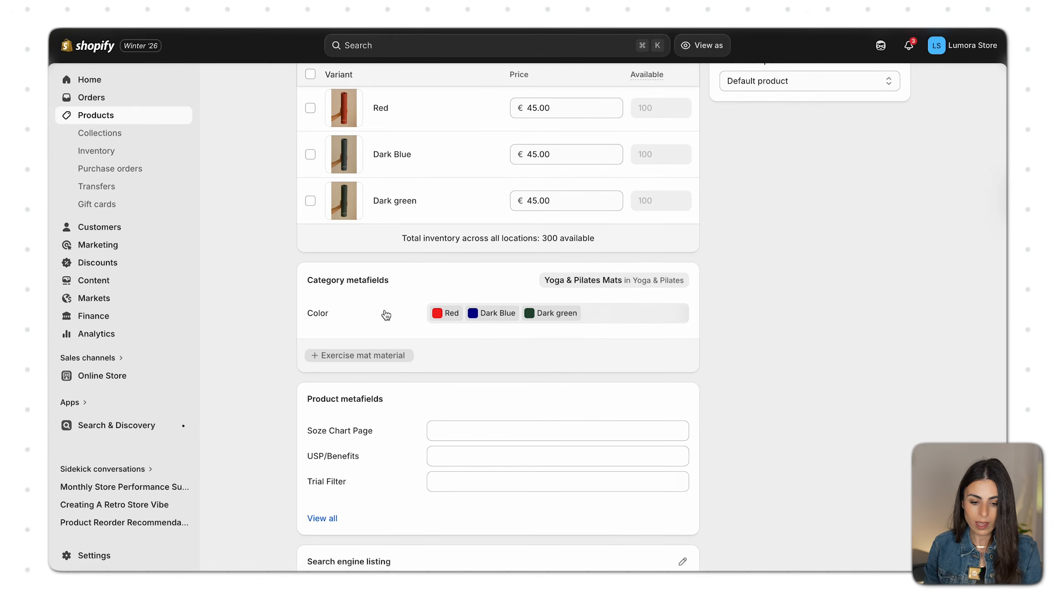
pyautogui.scroll(-1, 391, 455)
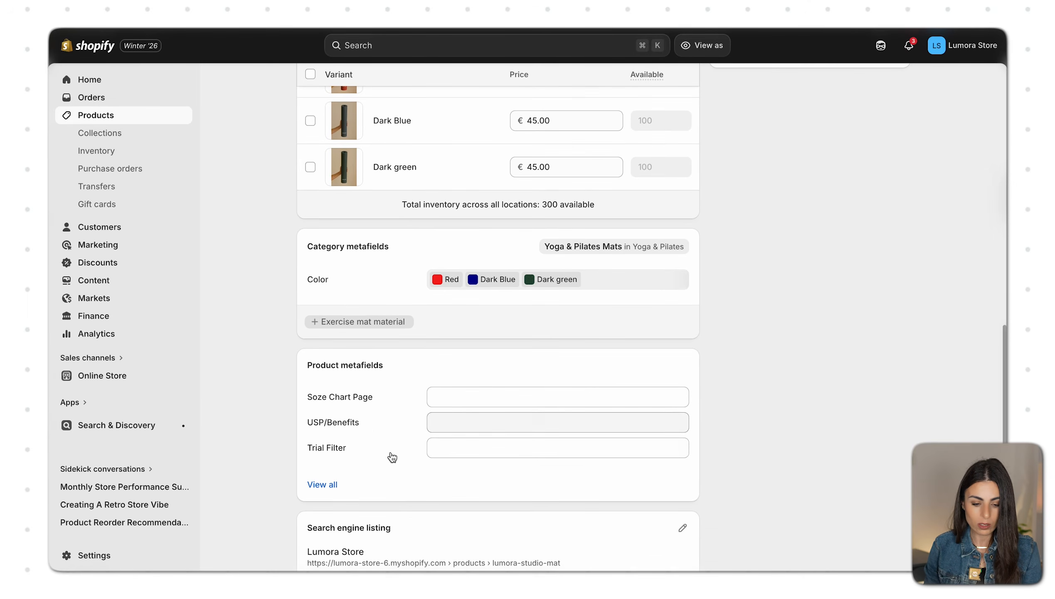
pyautogui.click(328, 486)
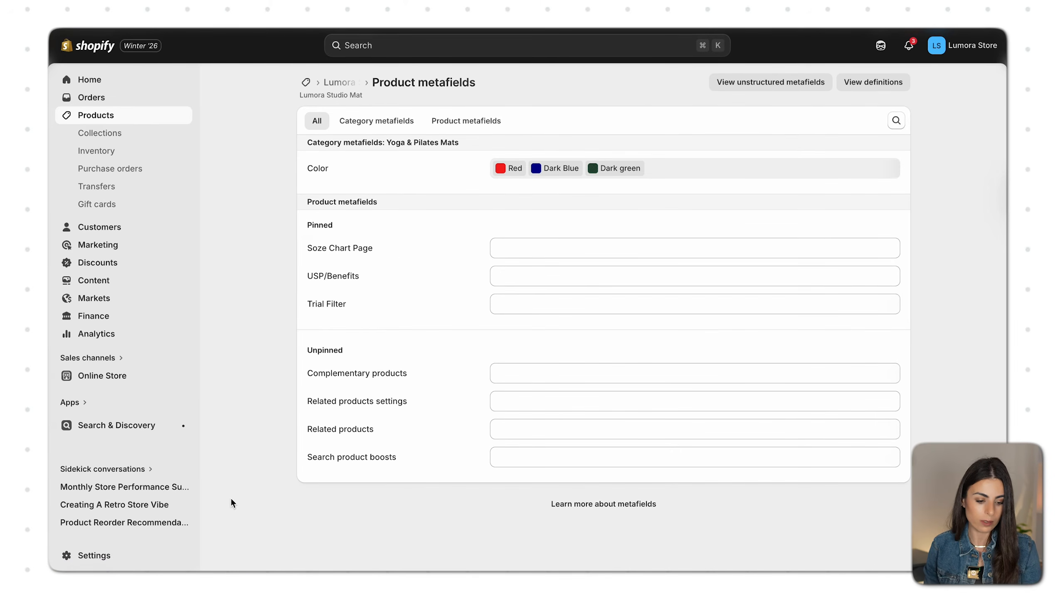
# - Add a product metafield definition in the store's metafield settings and name it "Length ( Trial filter)"
pyautogui.click(90, 565)
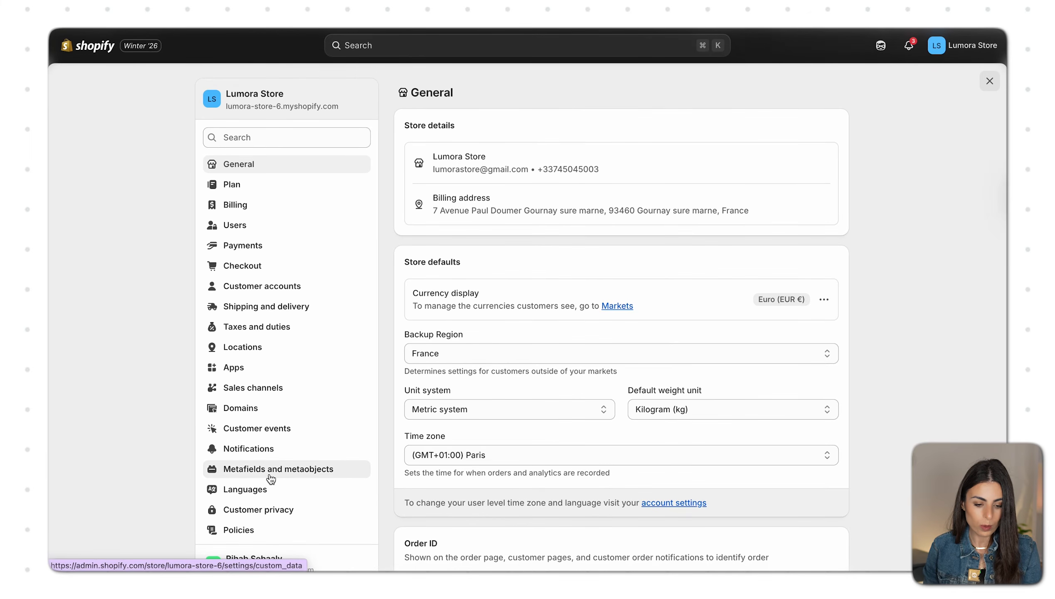
pyautogui.click(271, 477)
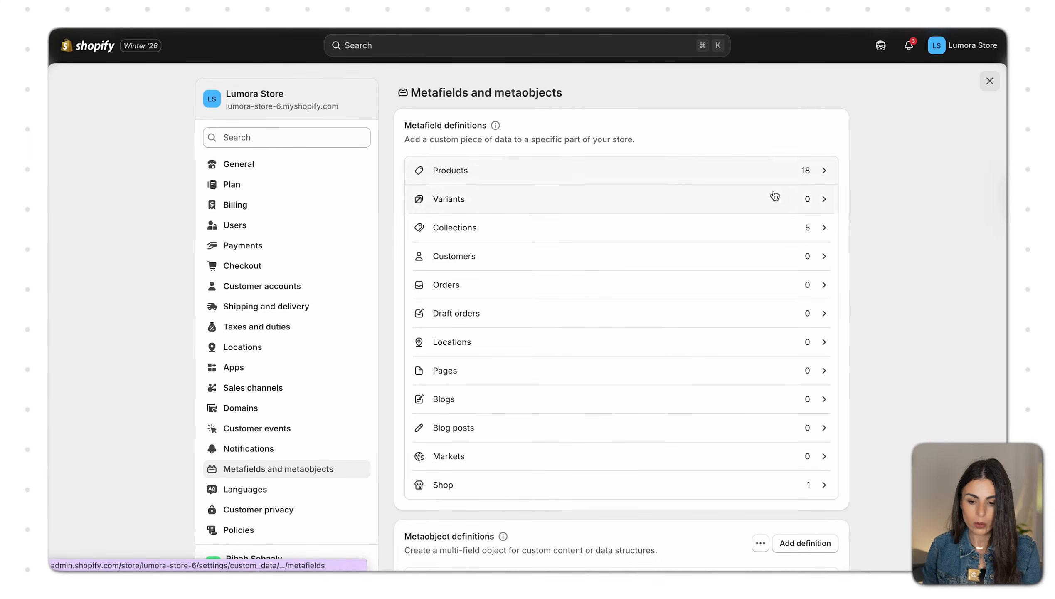
pyautogui.click(777, 170)
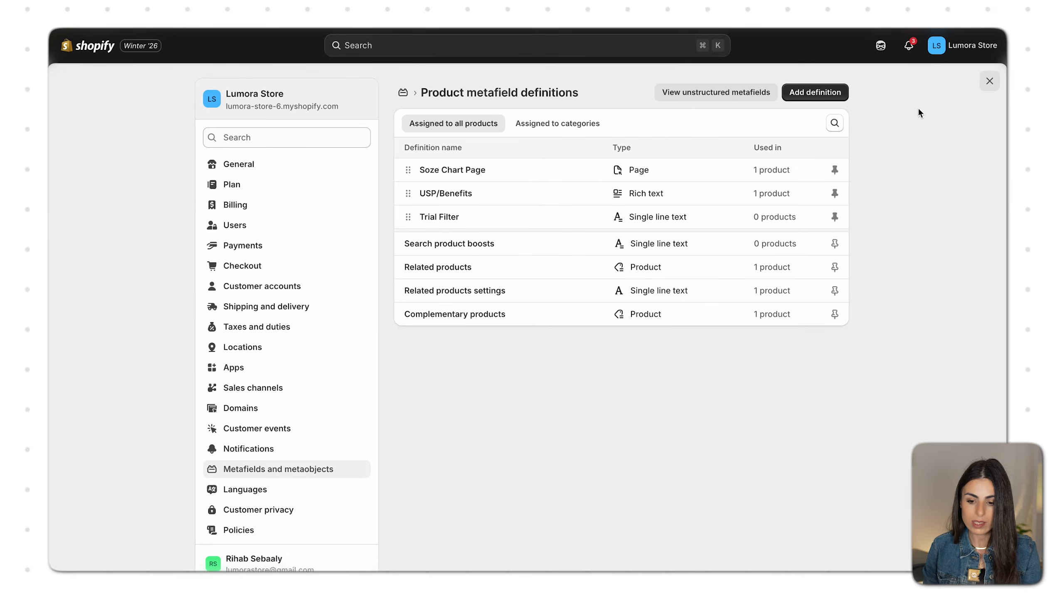
pyautogui.click(833, 93)
pyautogui.click(617, 141)
pyautogui.write('L')
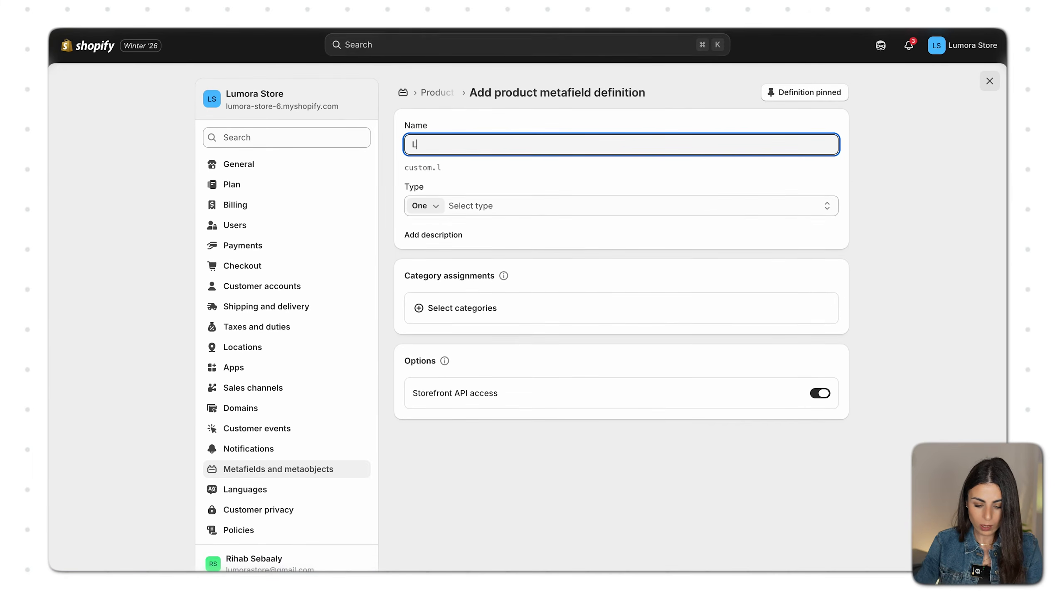
pyautogui.write('ength ')
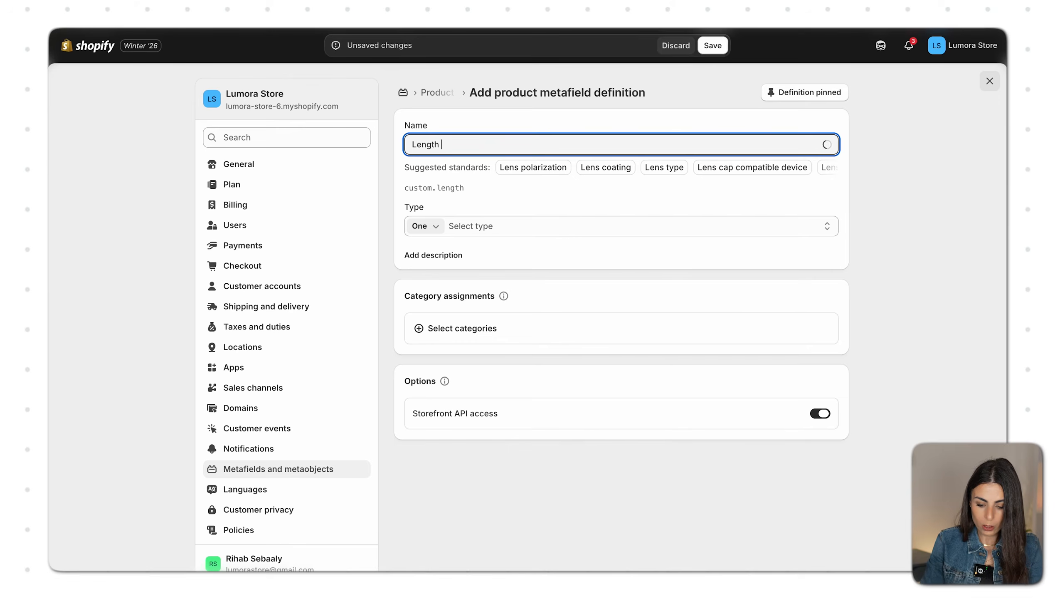
pyautogui.write('( Trial f')
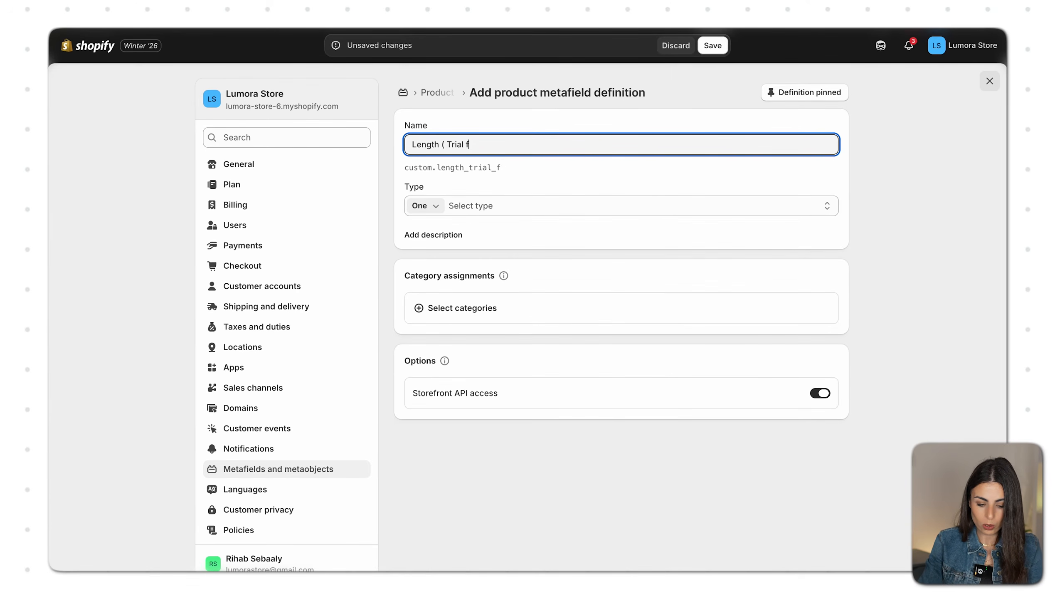
pyautogui.write('ilter')
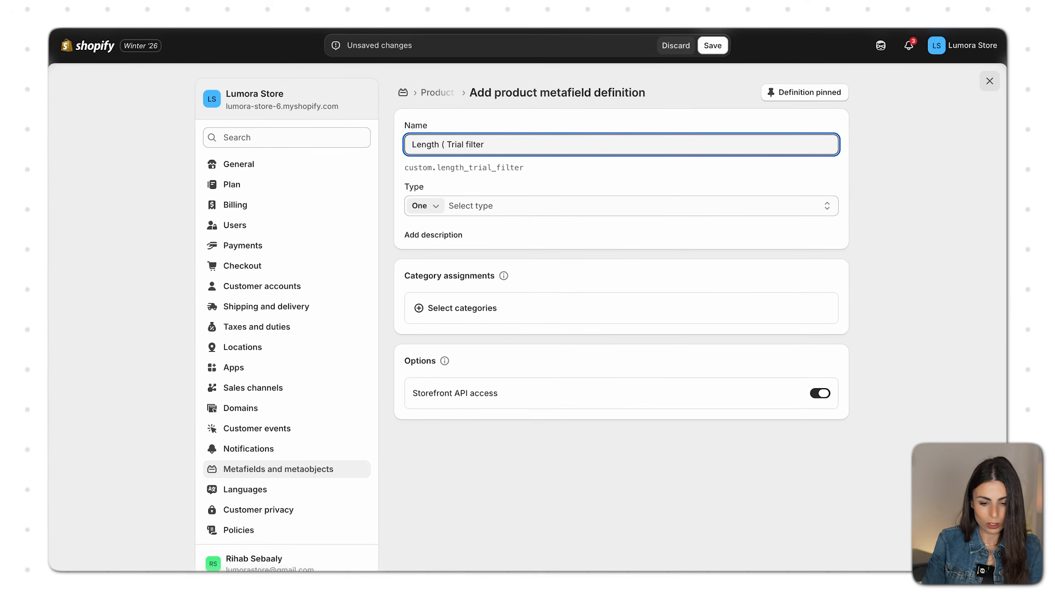
# - Set the metafield definition's type to a list of single line text values and save the definition
pyautogui.click(433, 207)
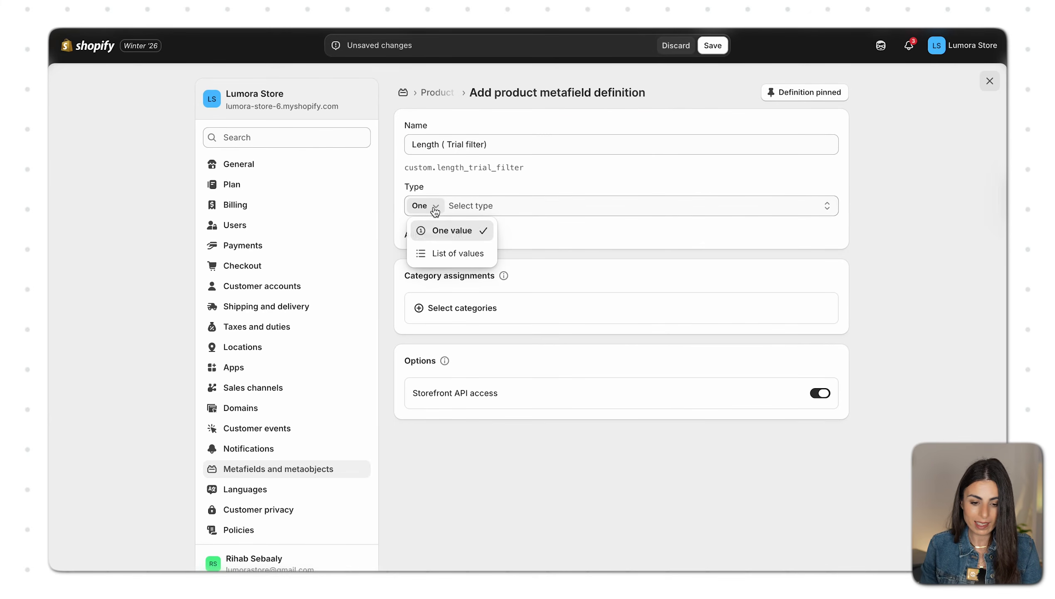
pyautogui.click(440, 251)
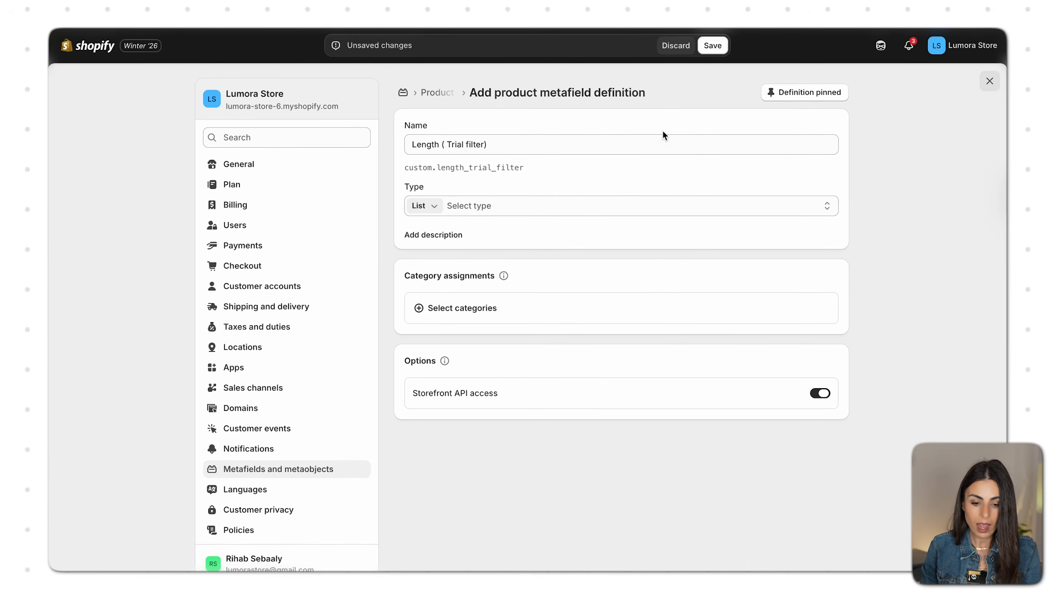
pyautogui.click(513, 209)
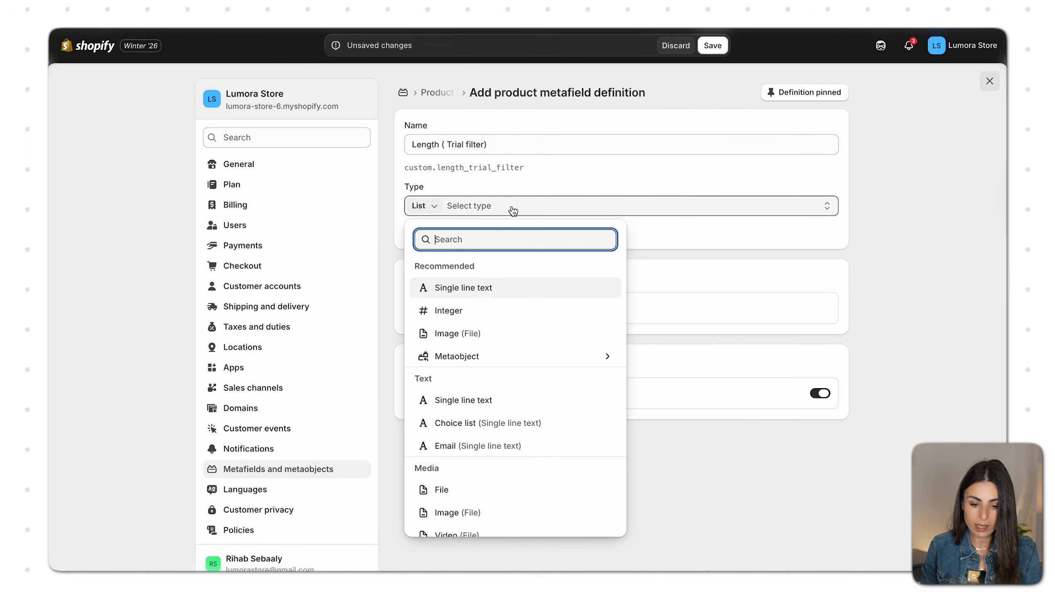
pyautogui.click(470, 289)
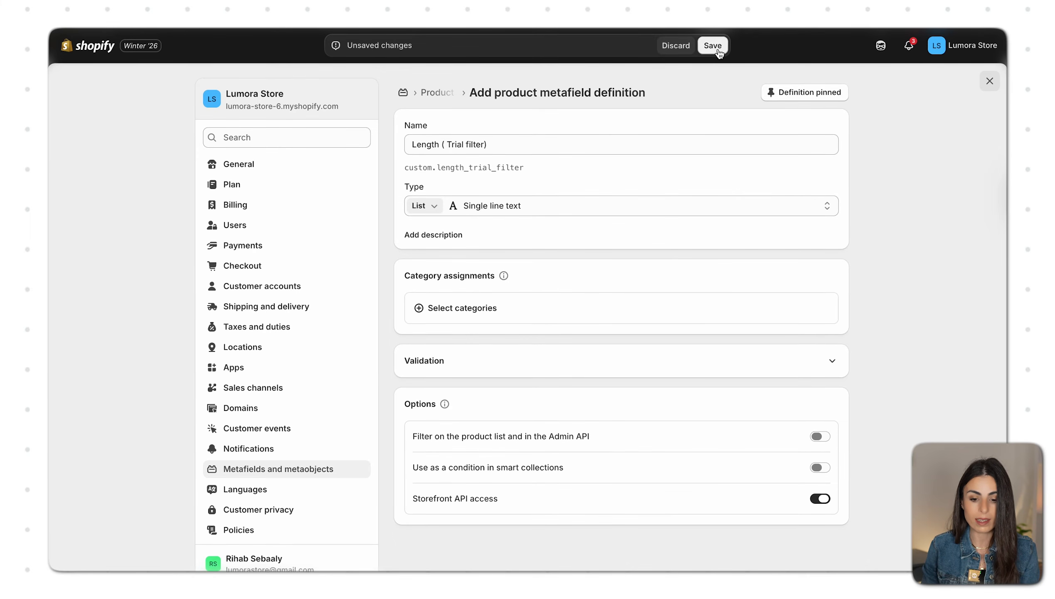
pyautogui.click(717, 49)
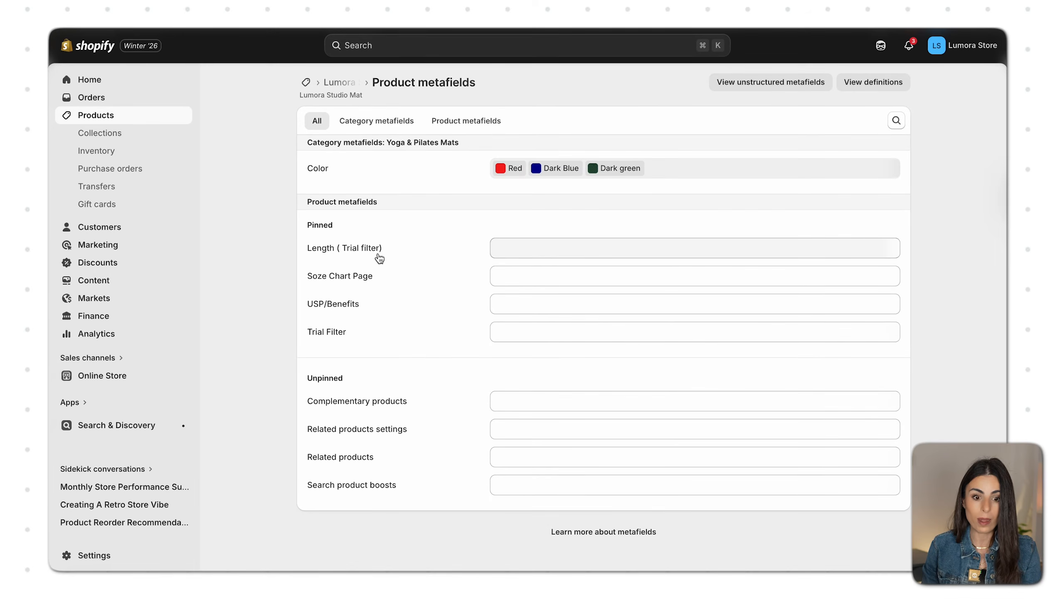
# - Enter "hkjk" as the Lumora Studio Mat's Length ( Trial filter) metafield value and save the product
pyautogui.click(337, 82)
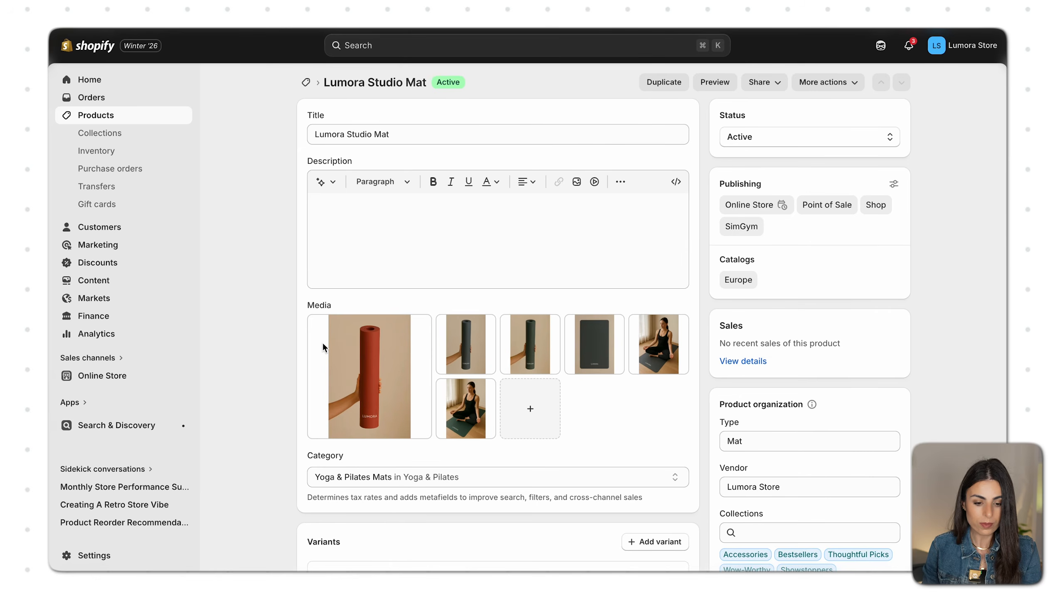
pyautogui.scroll(-15, 365, 369)
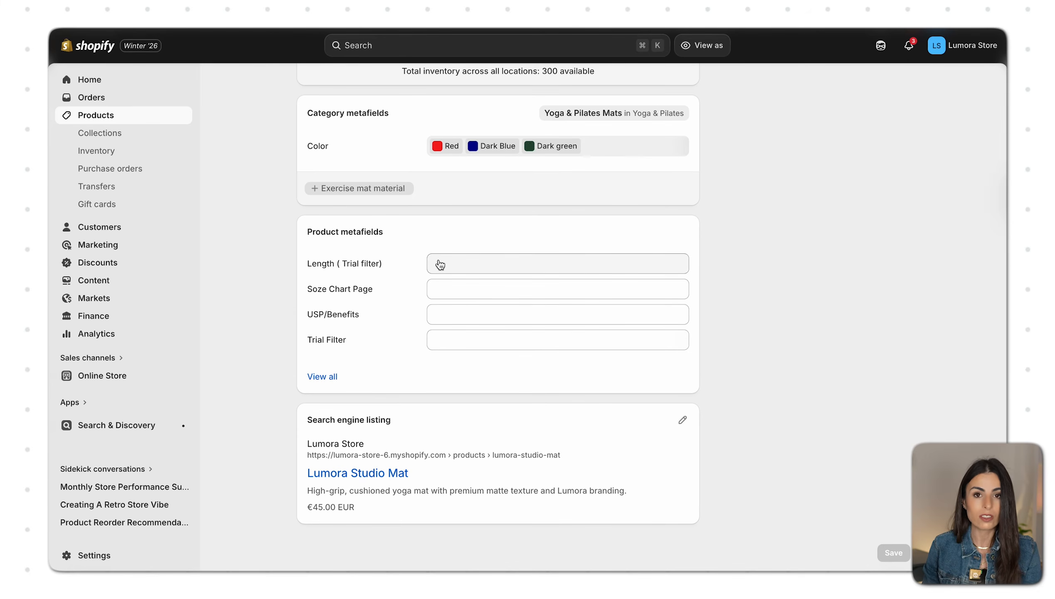
pyautogui.click(447, 263)
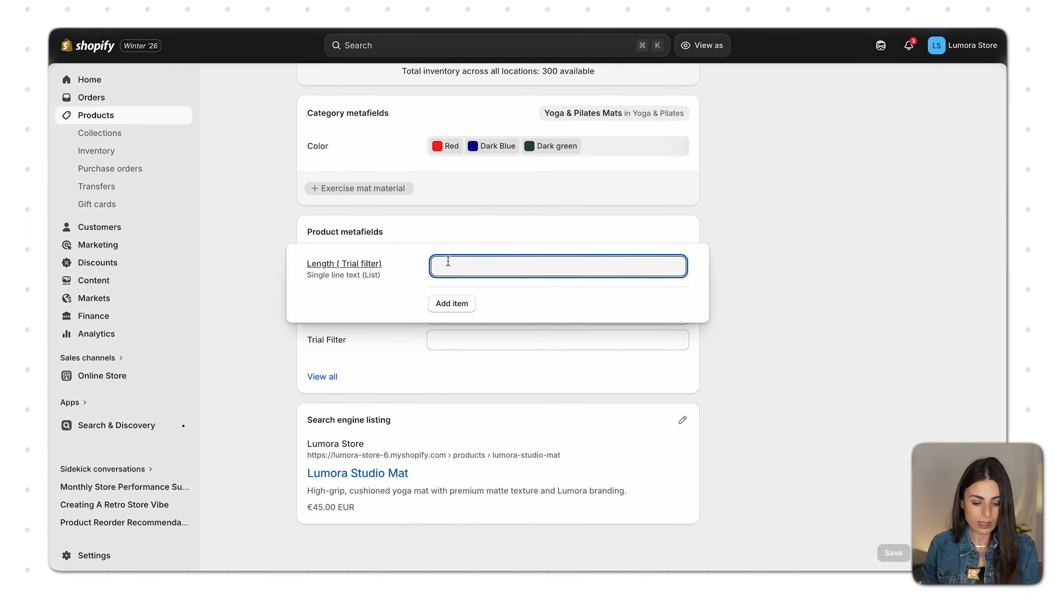
pyautogui.write('hkjk')
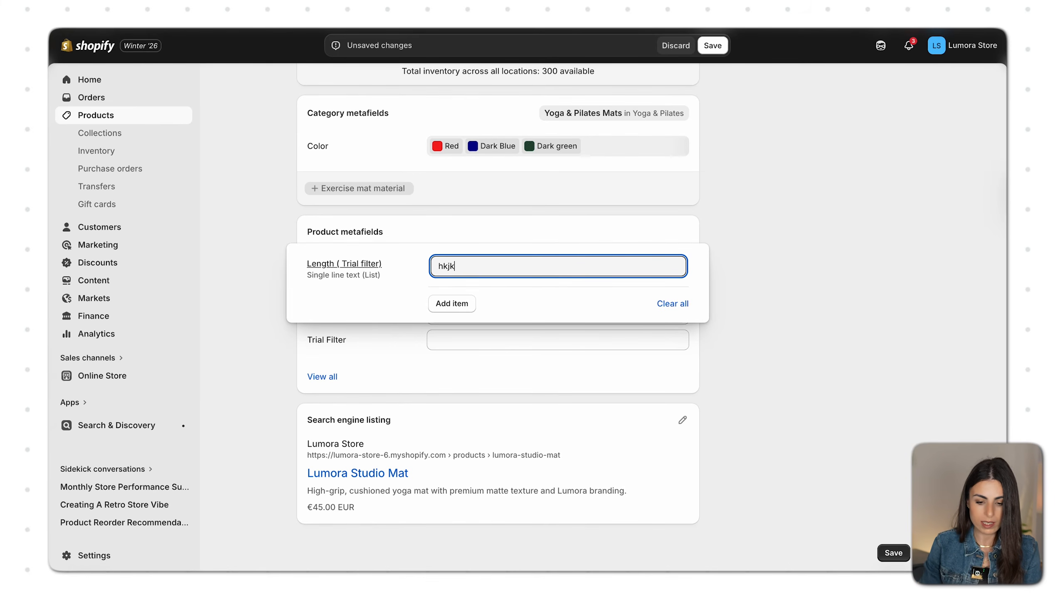
pyautogui.click(814, 277)
pyautogui.click(718, 48)
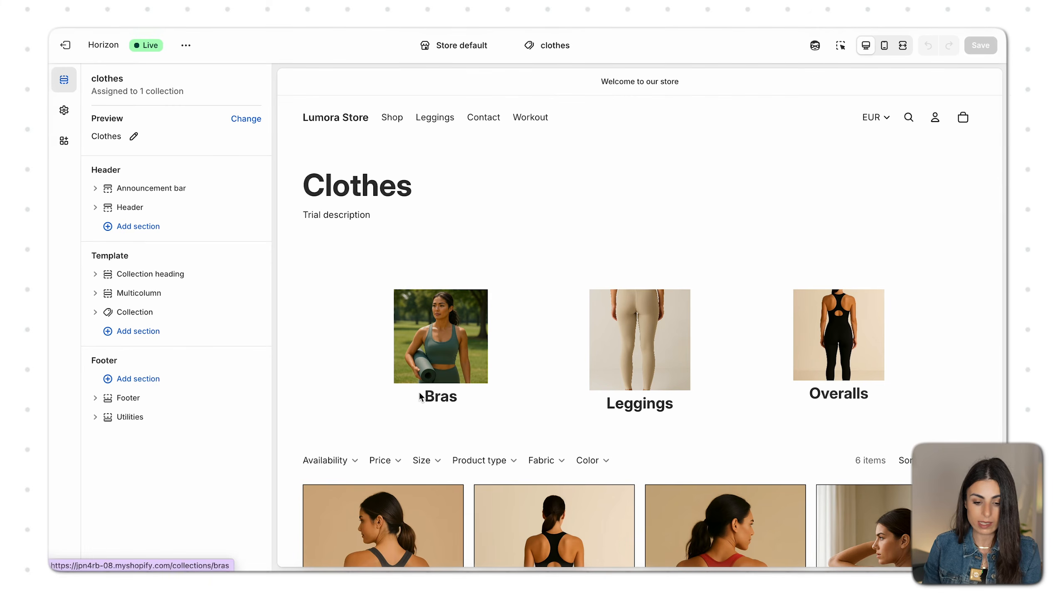
# - Check the filters above the product grid in the clothes template preview, and return to the product page
pyautogui.scroll(-3, 426, 393)
pyautogui.click(66, 45)
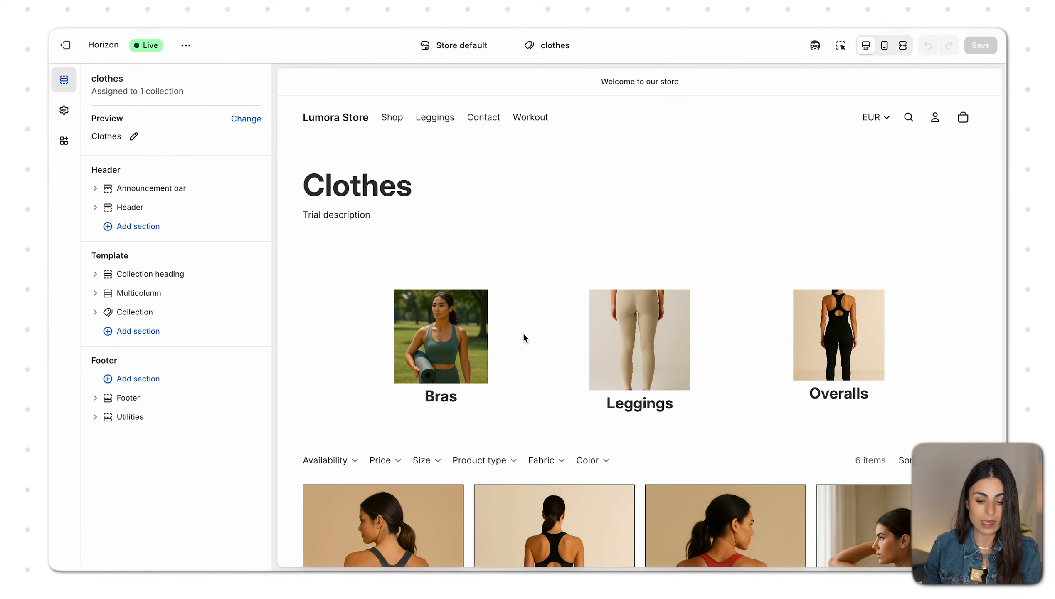
pyautogui.click(487, 17)
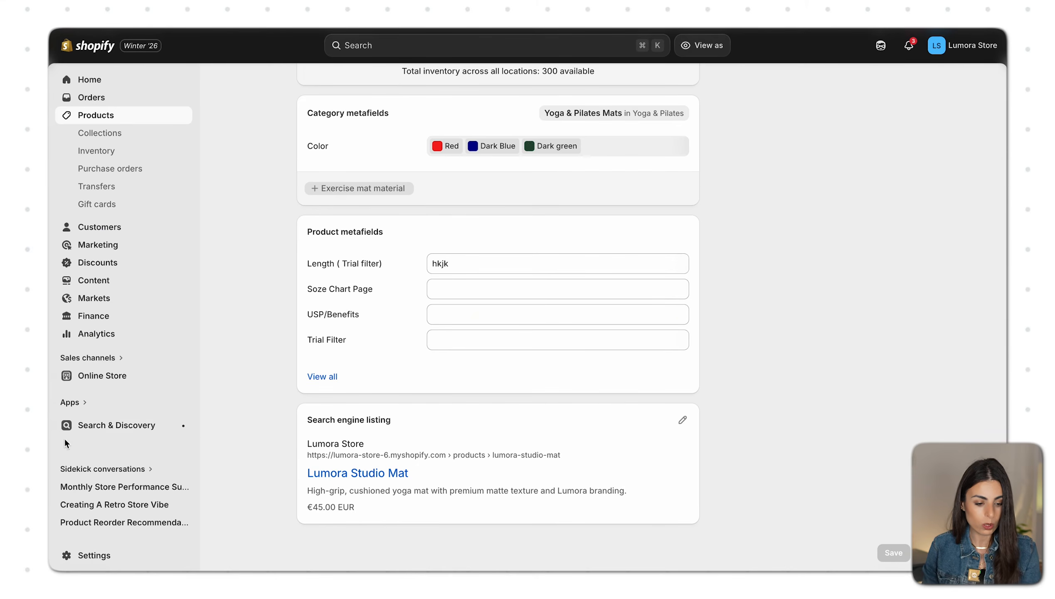
# - Add a Search & Discovery filter using the Length ( Trial filter) product metafield as its source, and save it
pyautogui.click(113, 427)
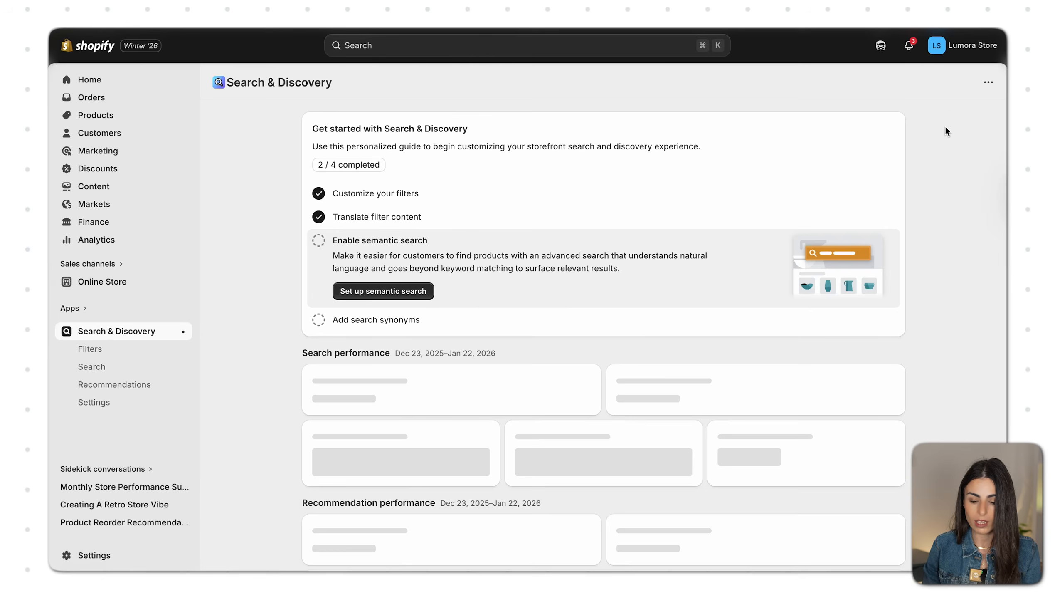
pyautogui.click(90, 348)
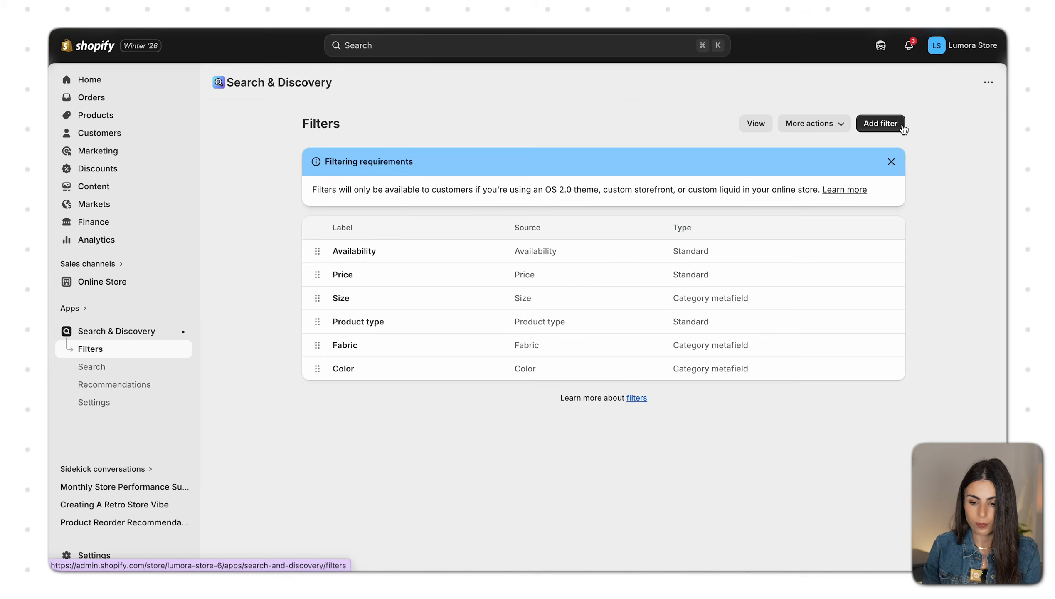
pyautogui.click(895, 125)
pyautogui.click(361, 187)
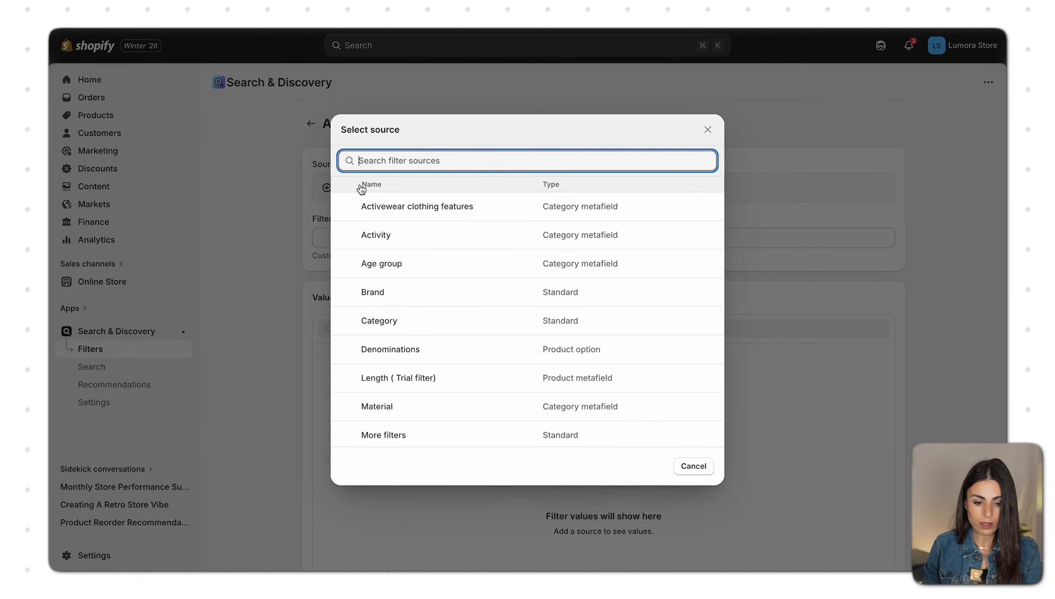
pyautogui.write('len')
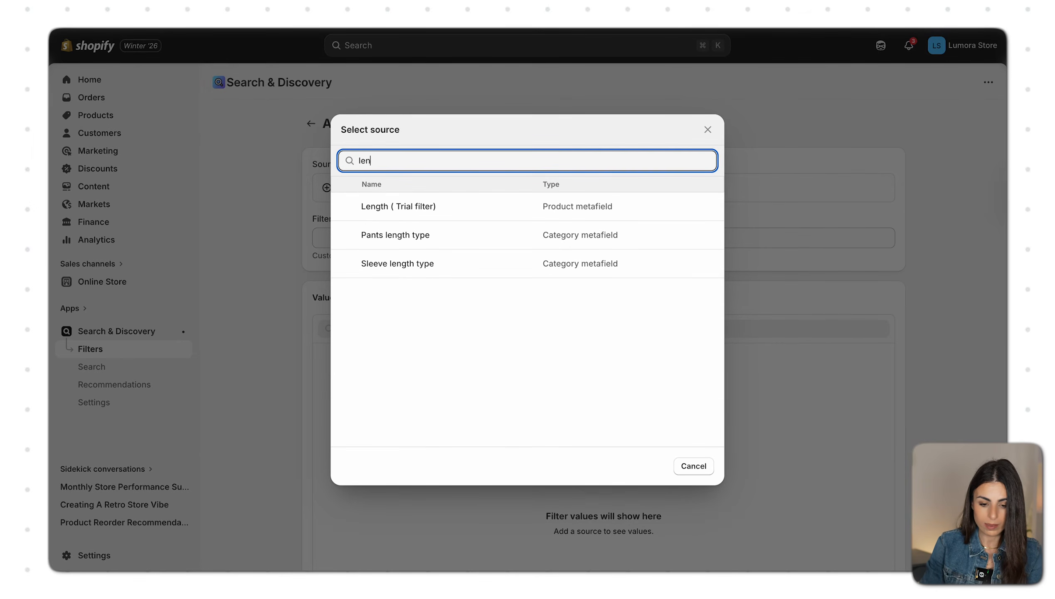
pyautogui.click(581, 209)
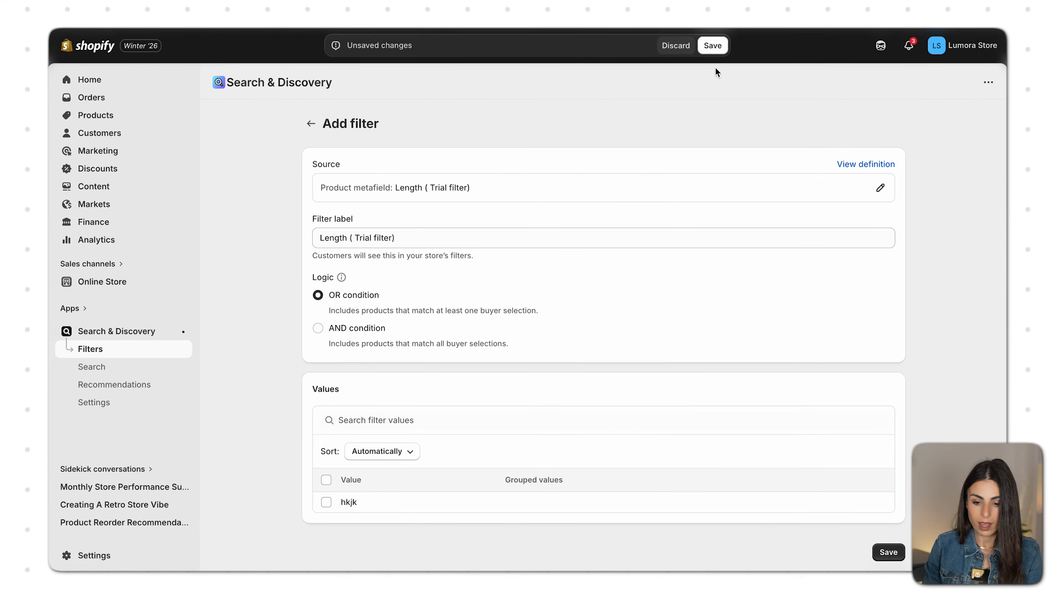
pyautogui.click(720, 46)
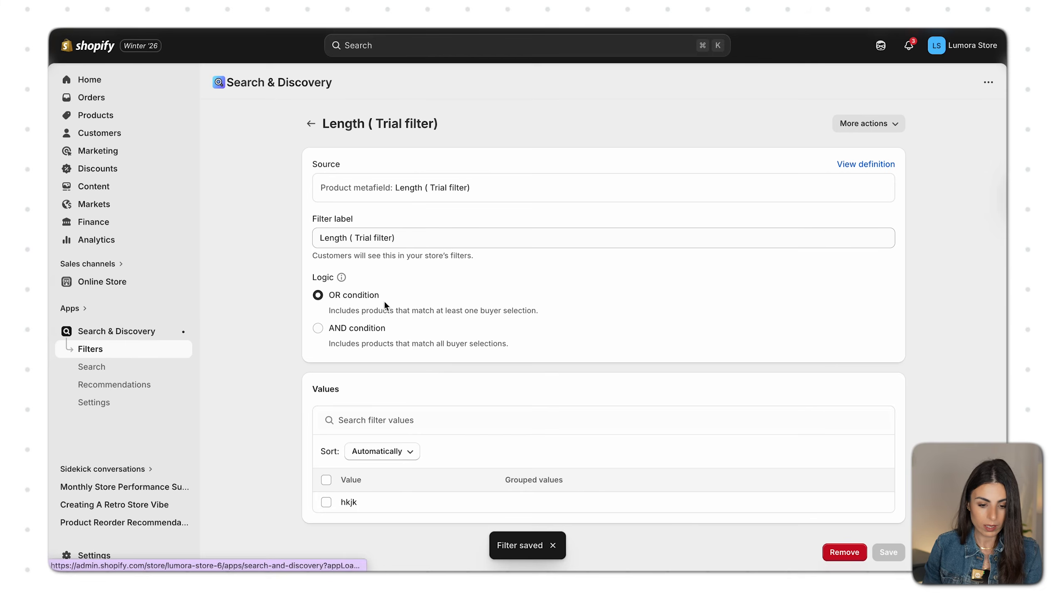
# - Refresh the clothes template preview and look for the Length ( Trial filter) among the storefront filters, also in the full-width preview
pyautogui.click(314, 131)
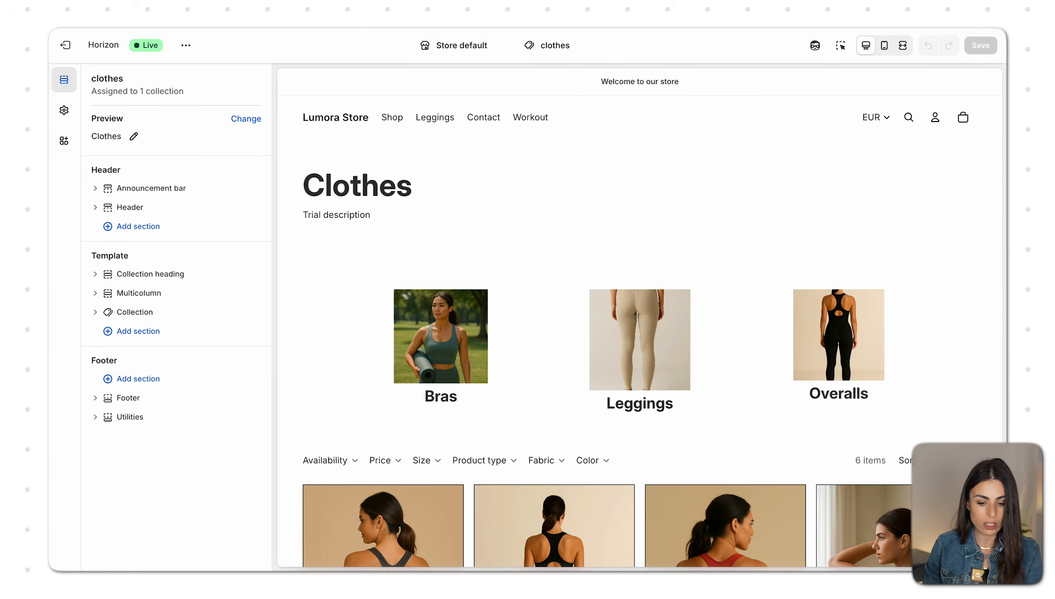
pyautogui.press('super+r')
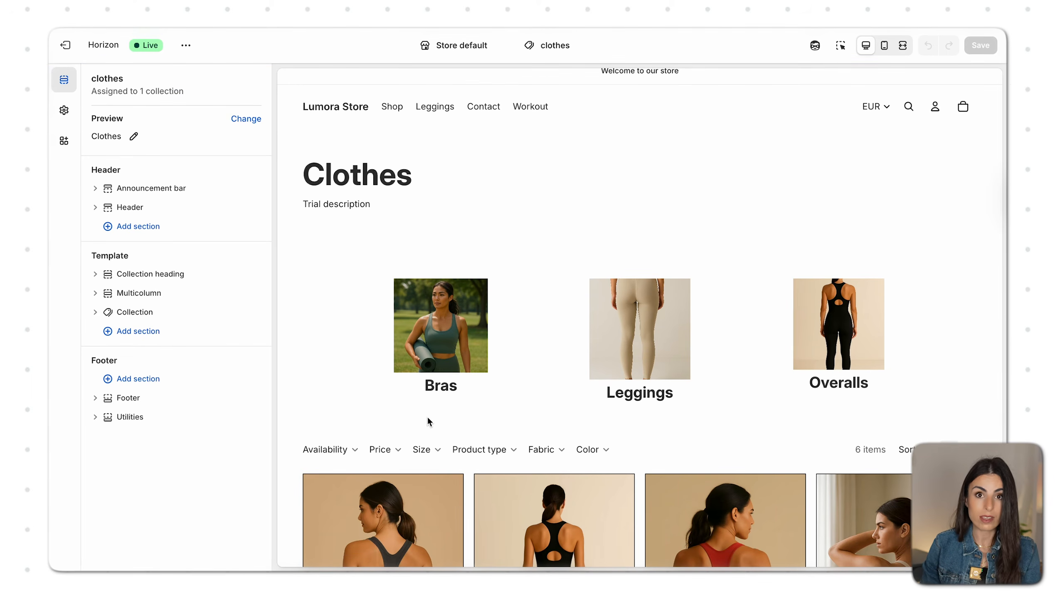
pyautogui.press('super+r')
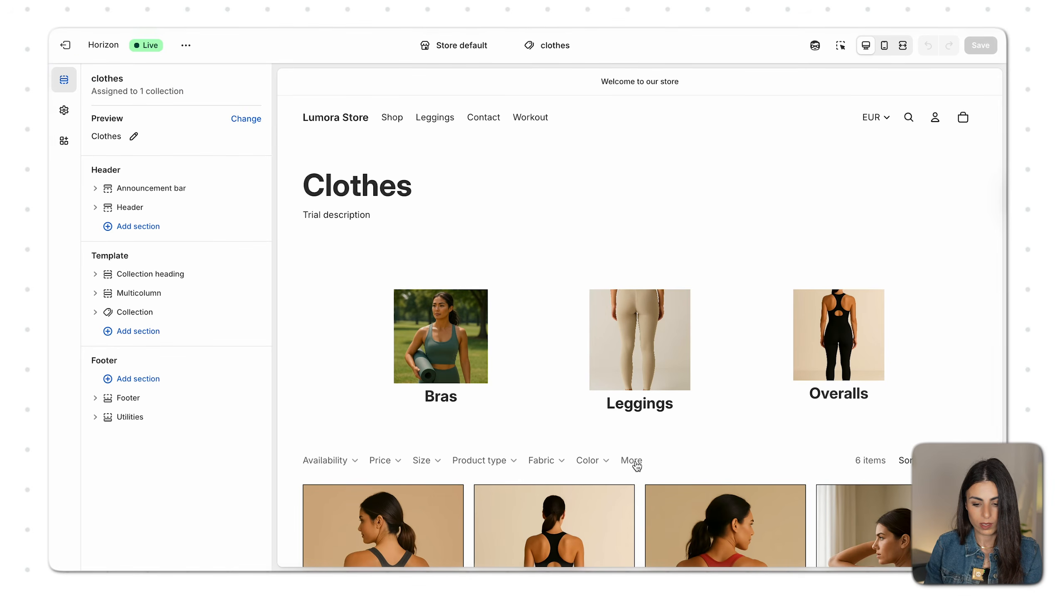
pyautogui.click(636, 461)
pyautogui.scroll(-3, 424, 406)
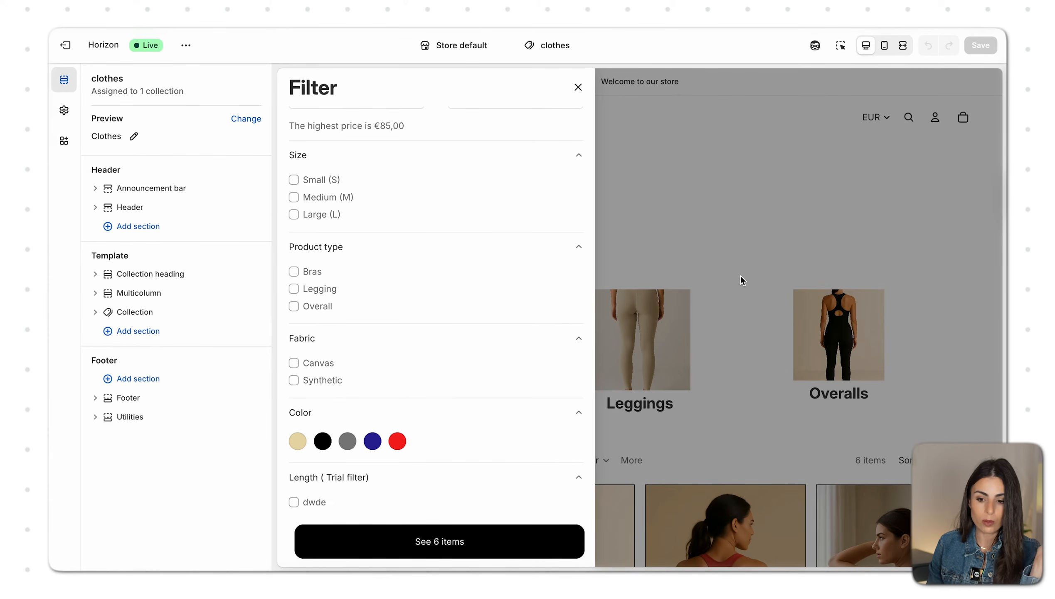
pyautogui.click(903, 45)
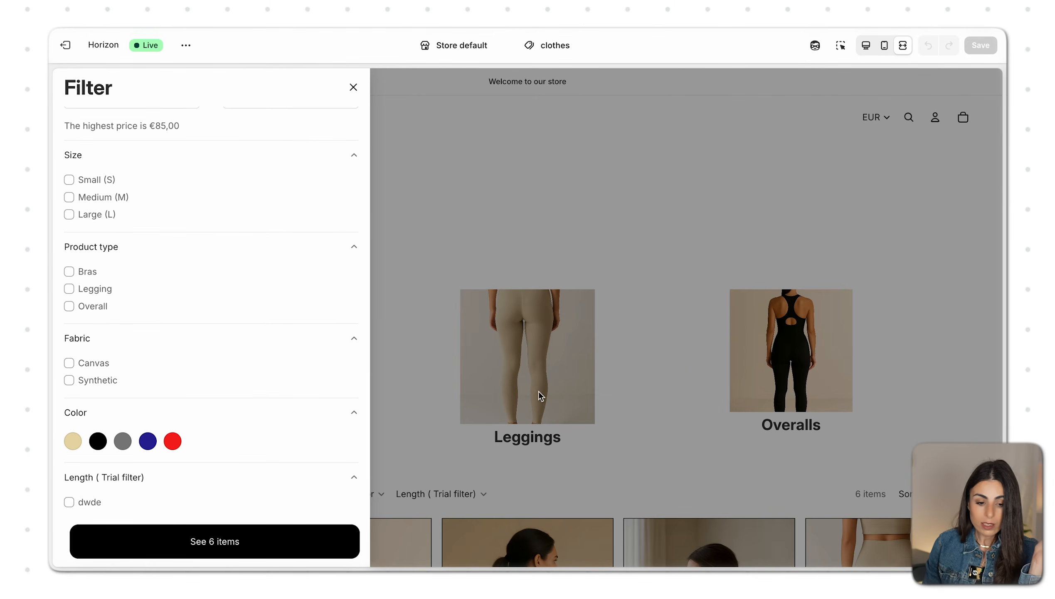
pyautogui.click(353, 87)
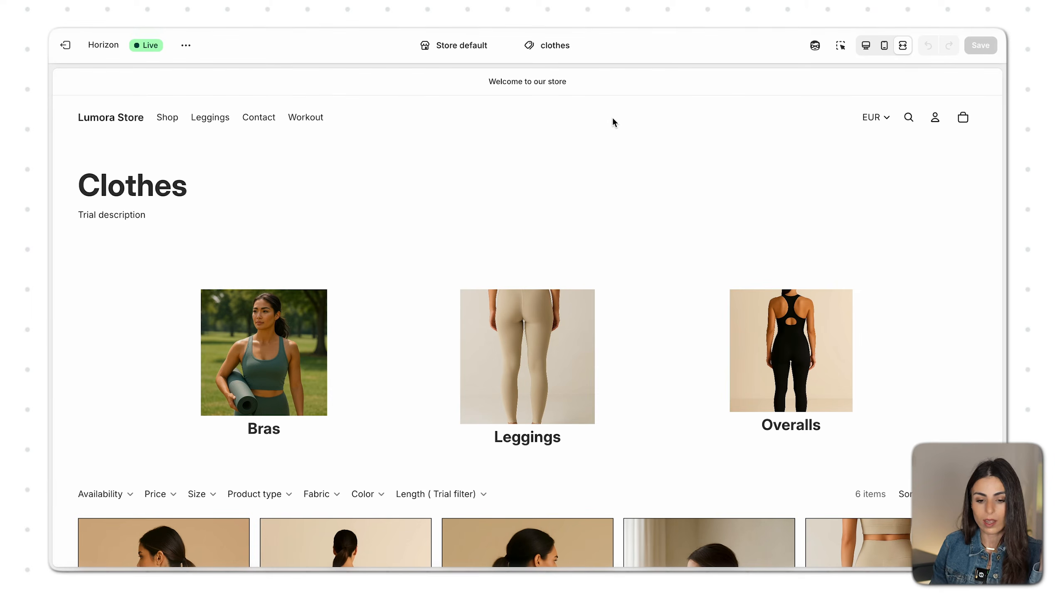
# - Create a new collection template named "Template 2" based on Default collection
pyautogui.click(563, 46)
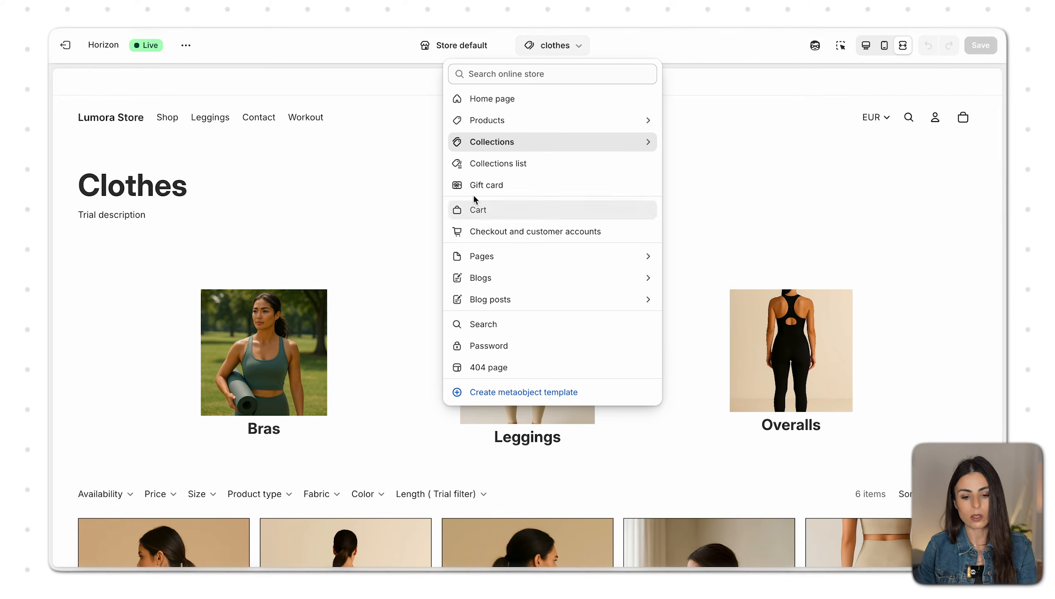
pyautogui.click(523, 144)
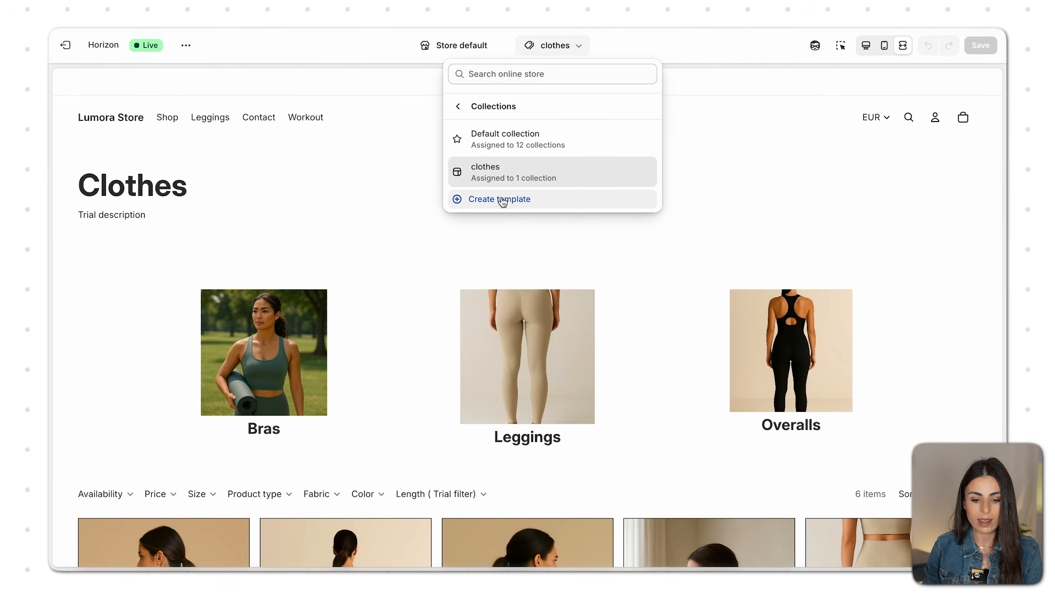
pyautogui.click(503, 199)
pyautogui.click(359, 294)
pyautogui.write('Template')
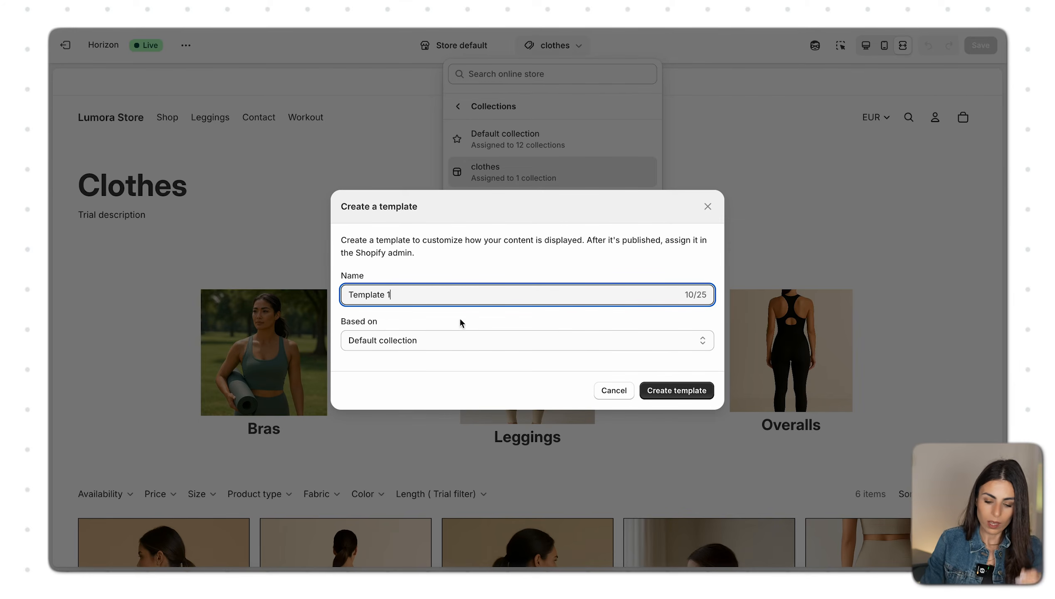
pyautogui.write(' 2')
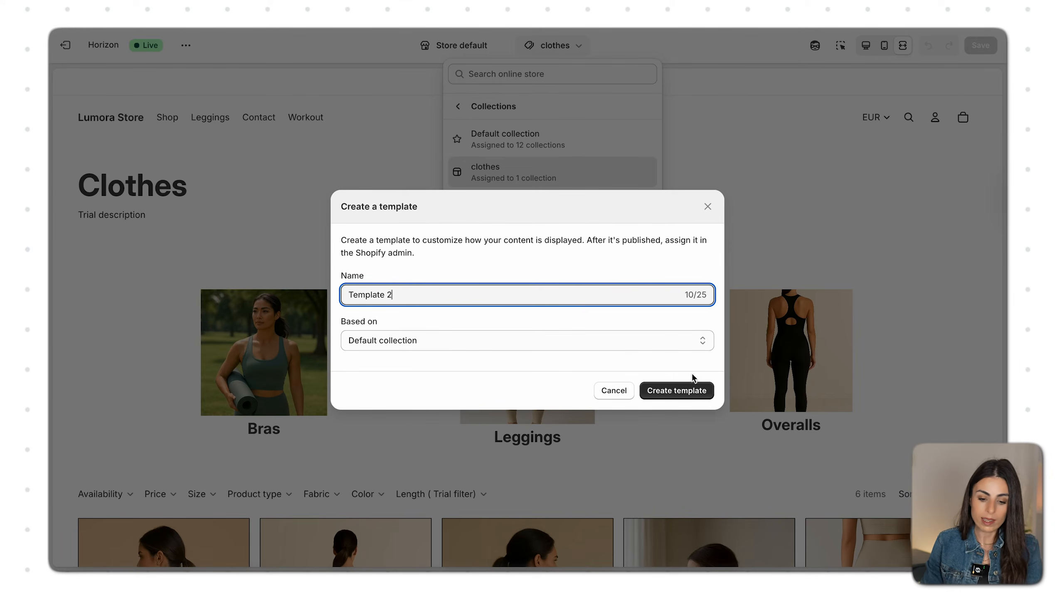
pyautogui.click(676, 391)
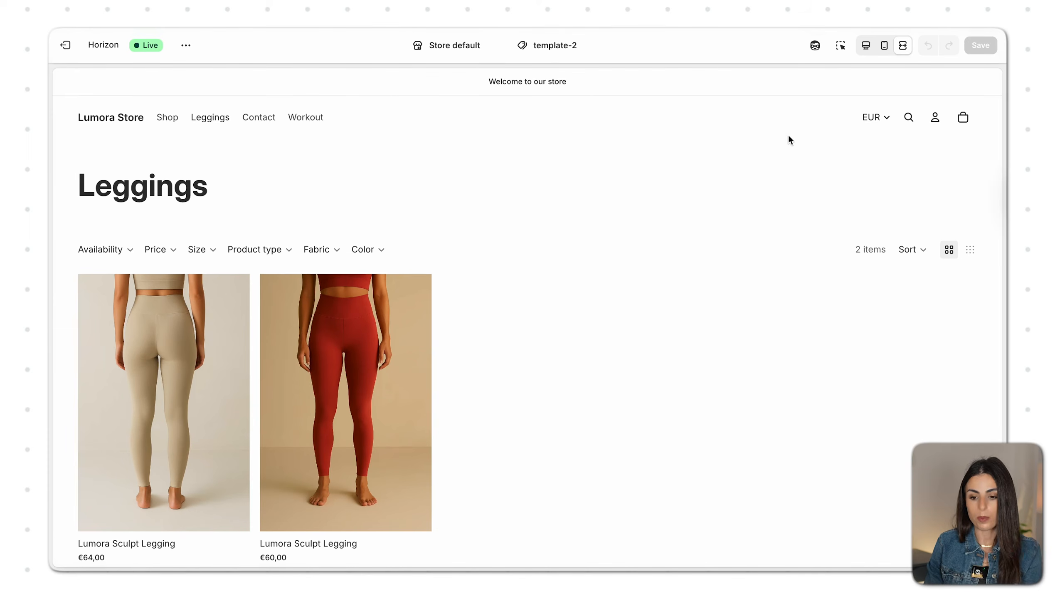
# - Add an Image with text section to the template in desktop view and move it up above the Collection section
pyautogui.click(866, 45)
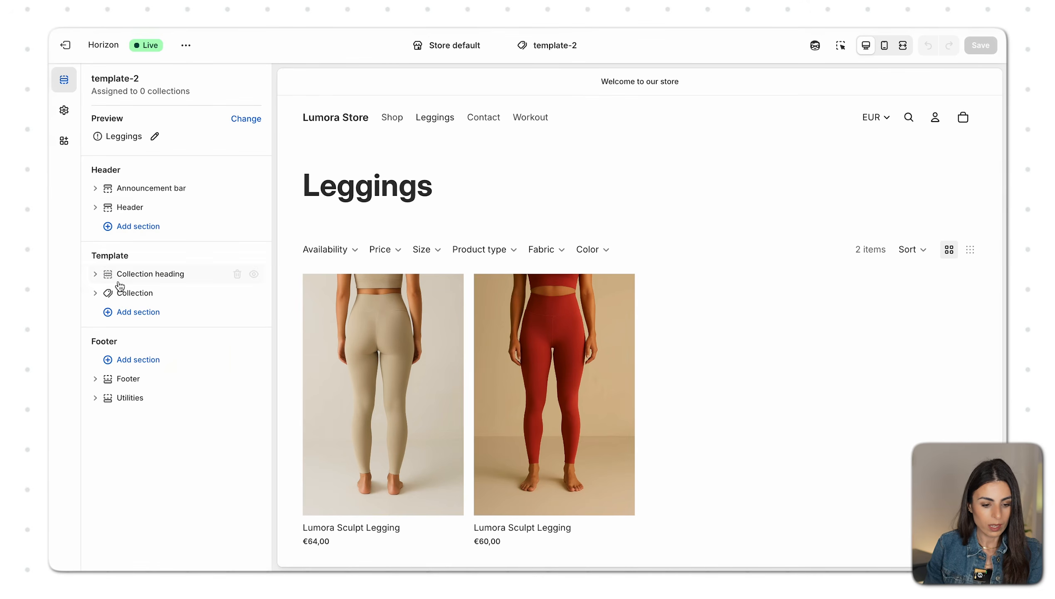
pyautogui.click(122, 311)
pyautogui.write('im')
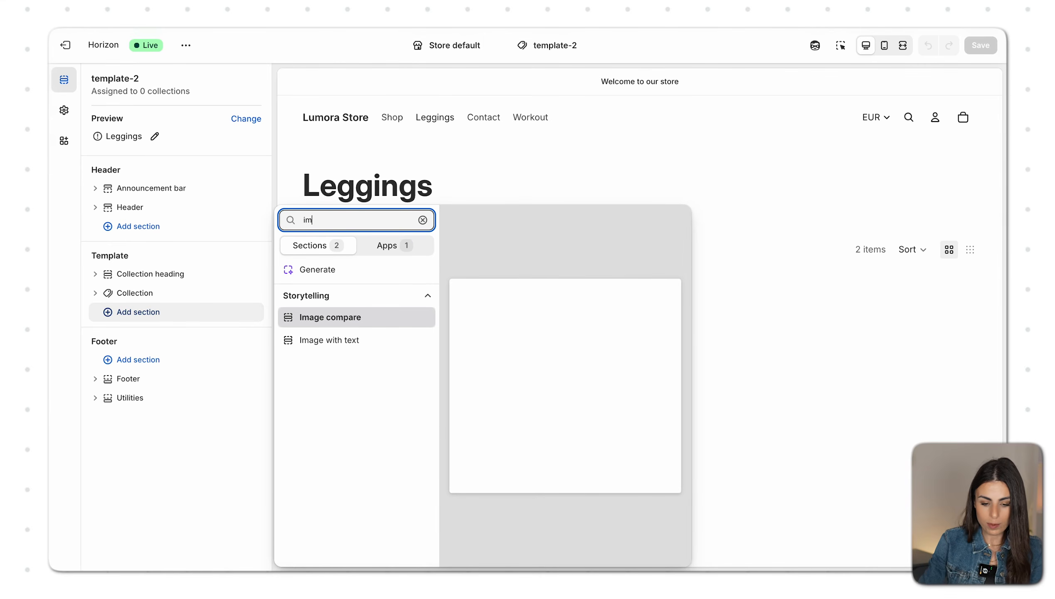
pyautogui.write('ag')
pyautogui.click(344, 339)
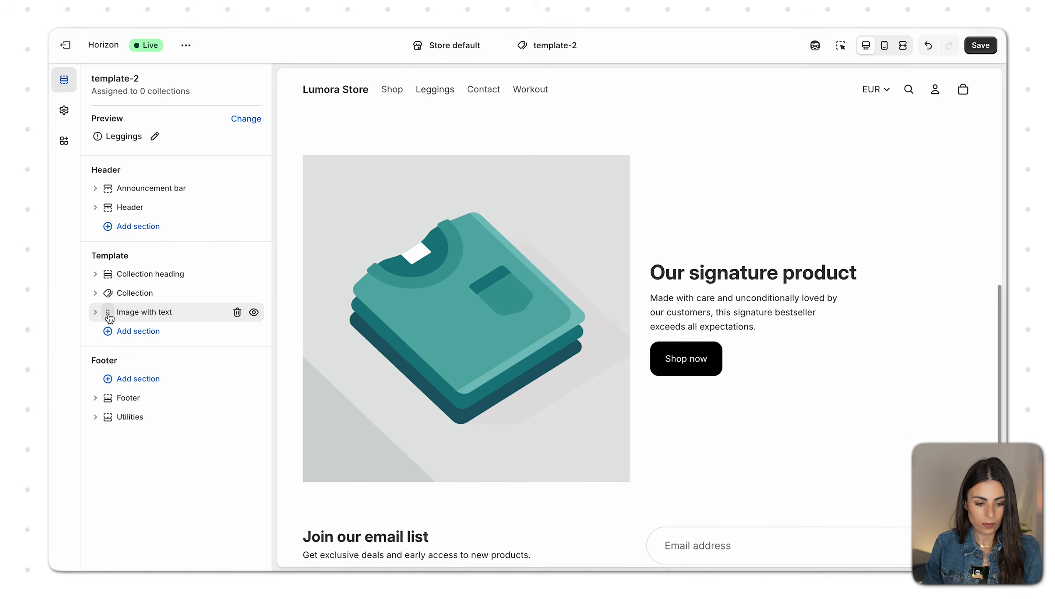
pyautogui.moveTo(108, 318); pyautogui.dragTo(110, 273)
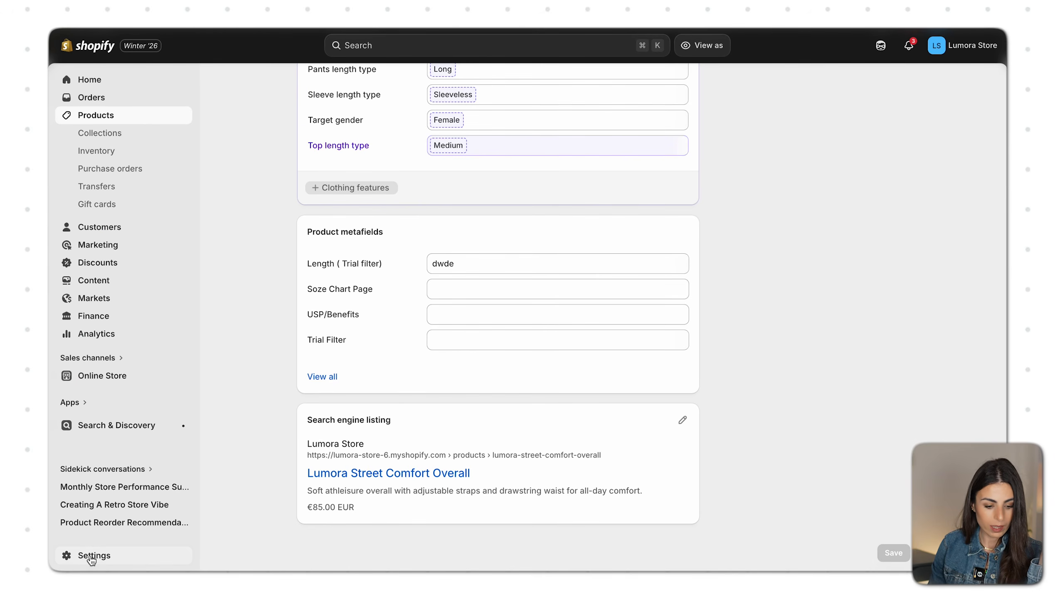
# - Open the collection metafield definitions in the store settings
pyautogui.click(92, 556)
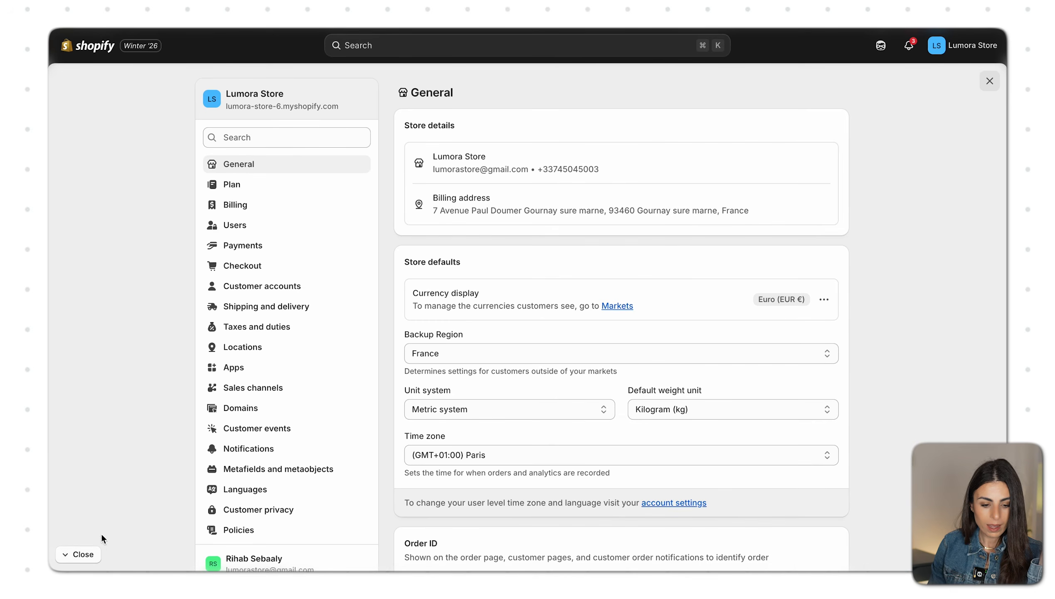
pyautogui.click(271, 478)
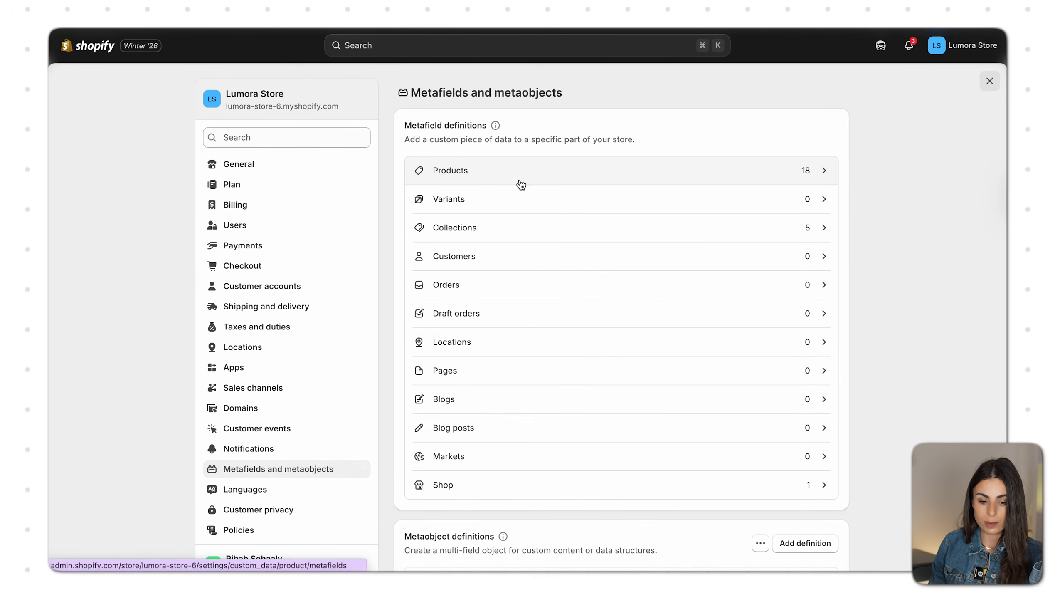
pyautogui.click(521, 234)
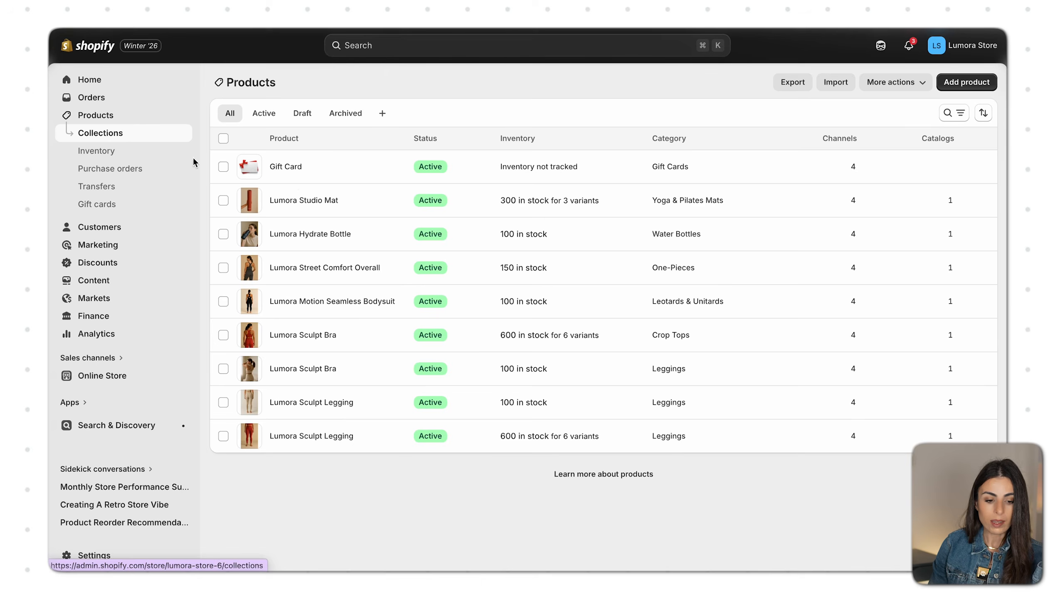
# - Open the Clothes collection and examine its description, conditions, product list and search engine listing
pyautogui.click(101, 133)
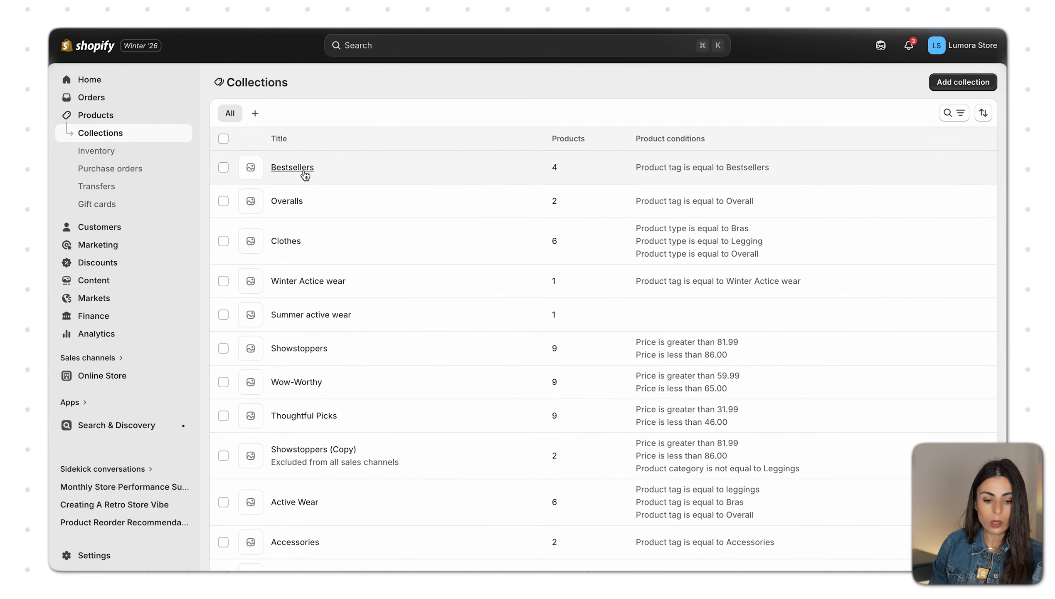
pyautogui.click(286, 253)
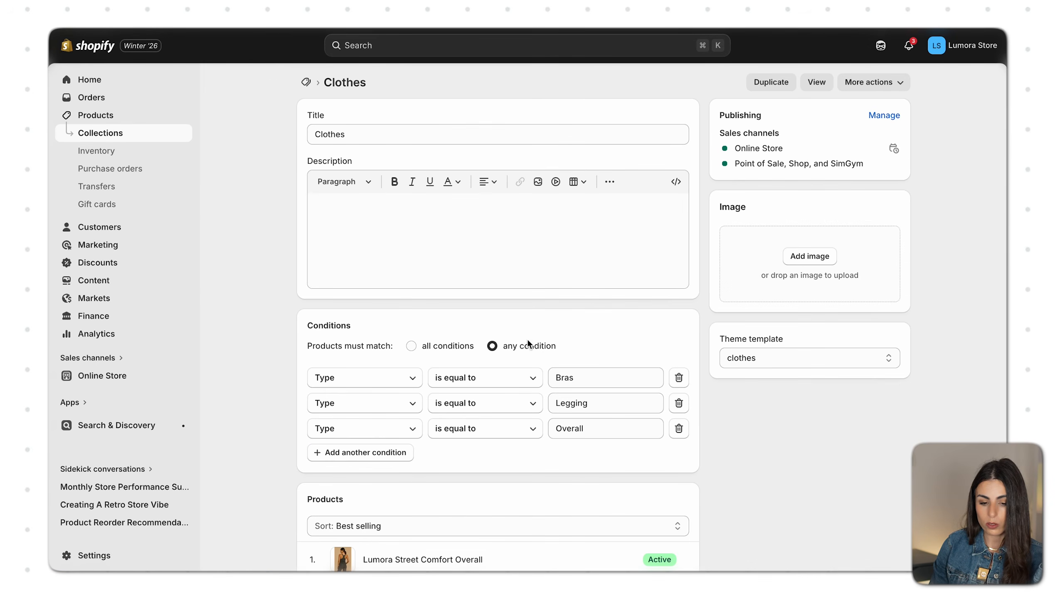
pyautogui.scroll(-2, 529, 344)
pyautogui.scroll(-5, 529, 344)
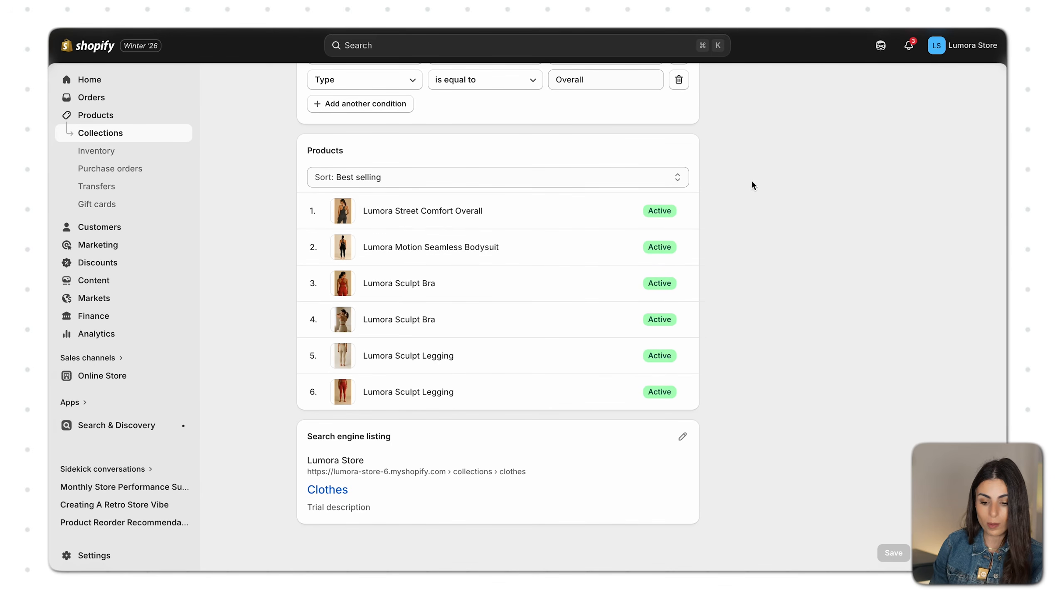
pyautogui.scroll(7, 766, 329)
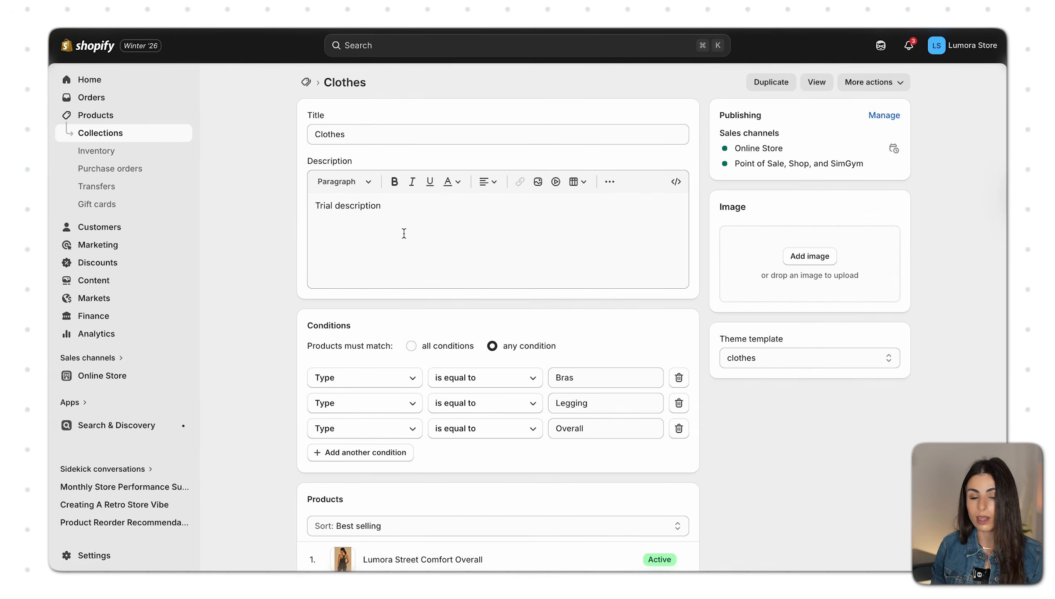
pyautogui.scroll(-3, 405, 228)
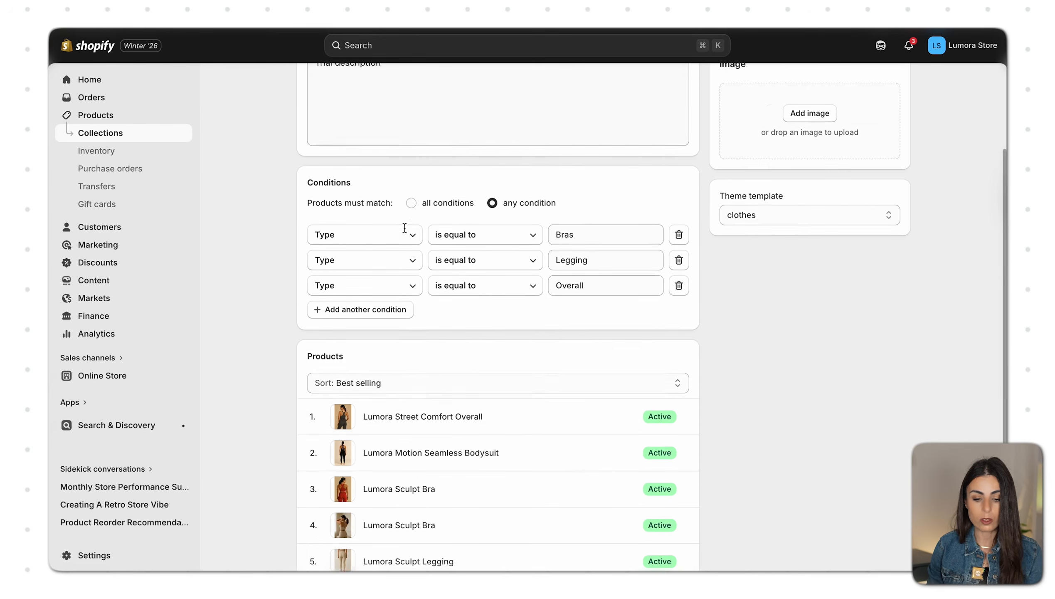
pyautogui.scroll(-2, 405, 227)
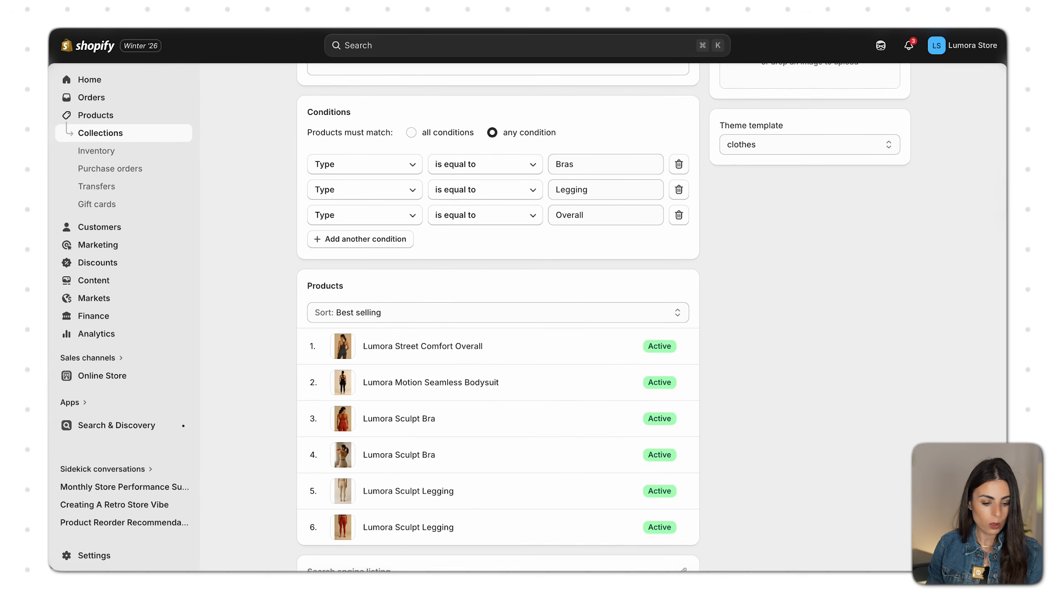
# - Add a collection metafield definition named "Title" with the single line text type, and save it
pyautogui.click(98, 555)
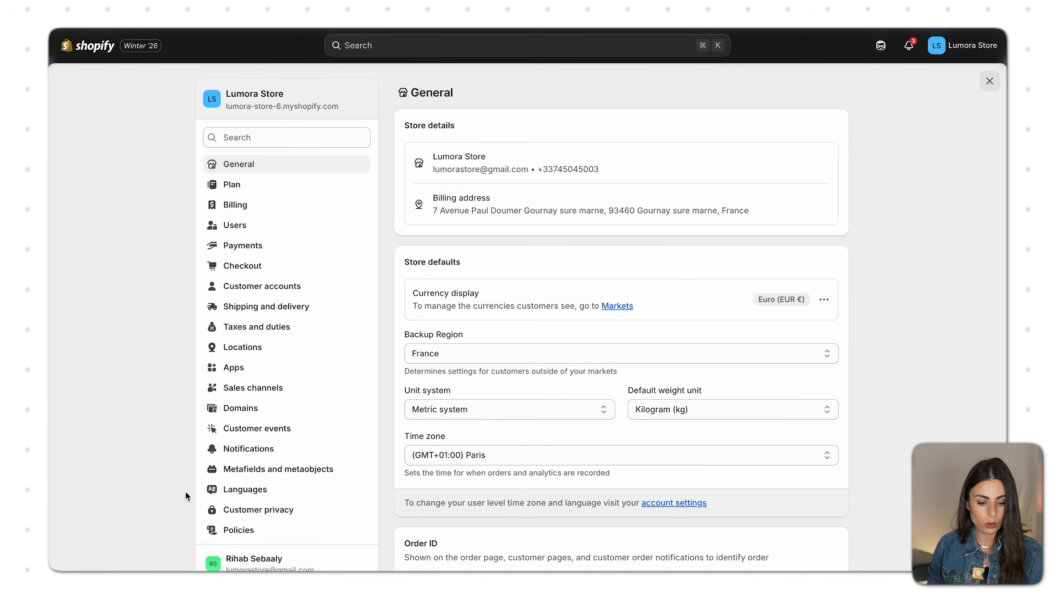
pyautogui.click(278, 469)
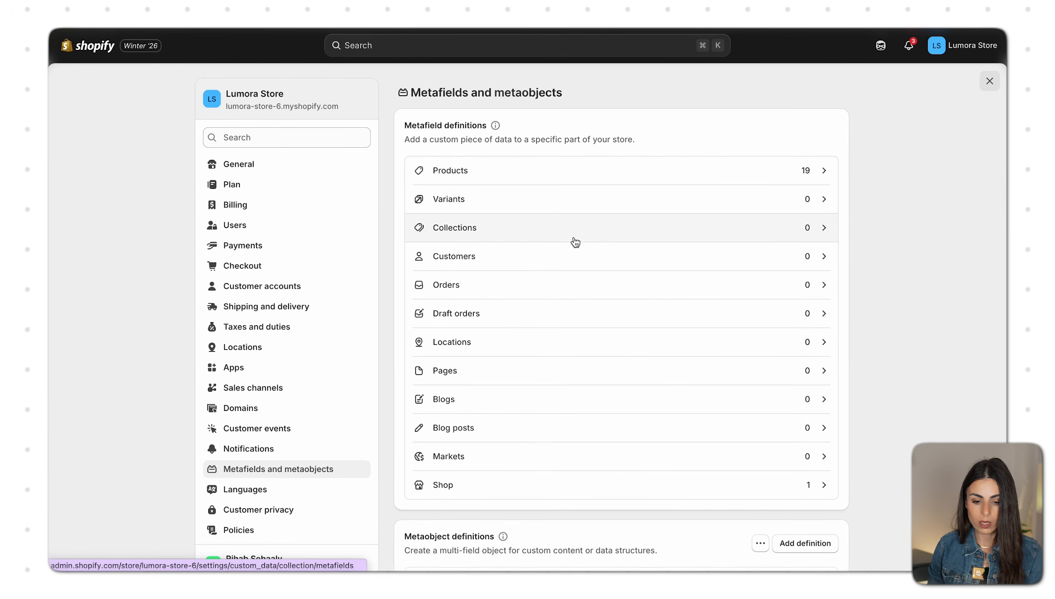
pyautogui.click(576, 226)
pyautogui.click(833, 93)
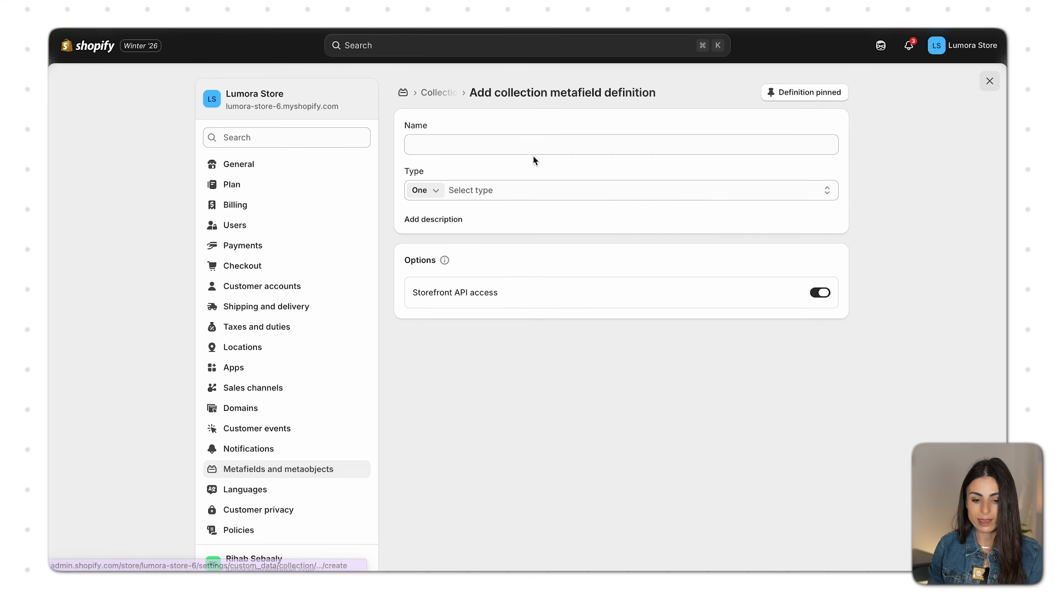
pyautogui.click(476, 140)
pyautogui.write('Title')
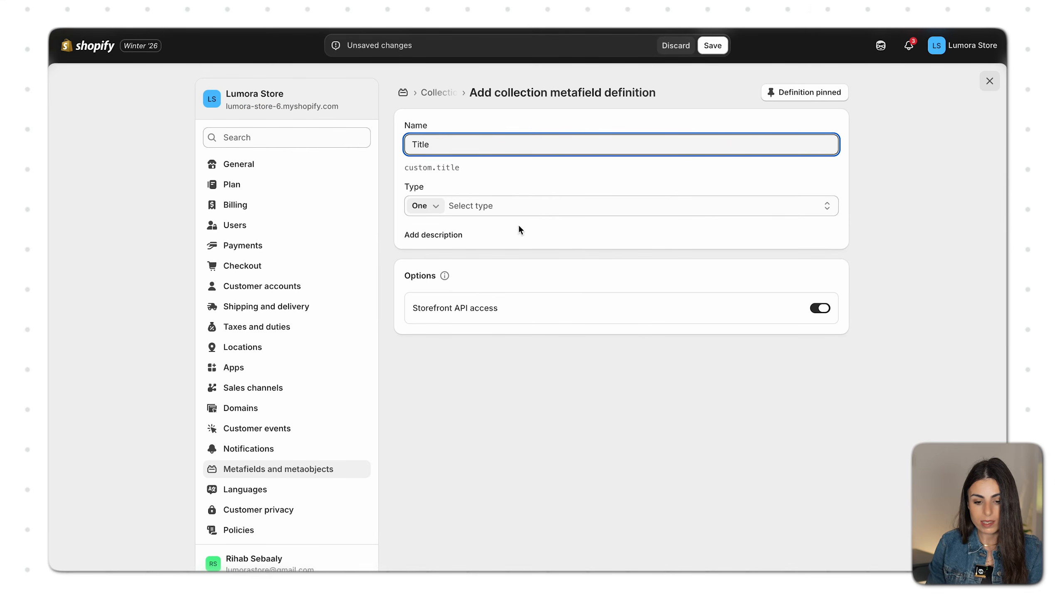
pyautogui.click(483, 206)
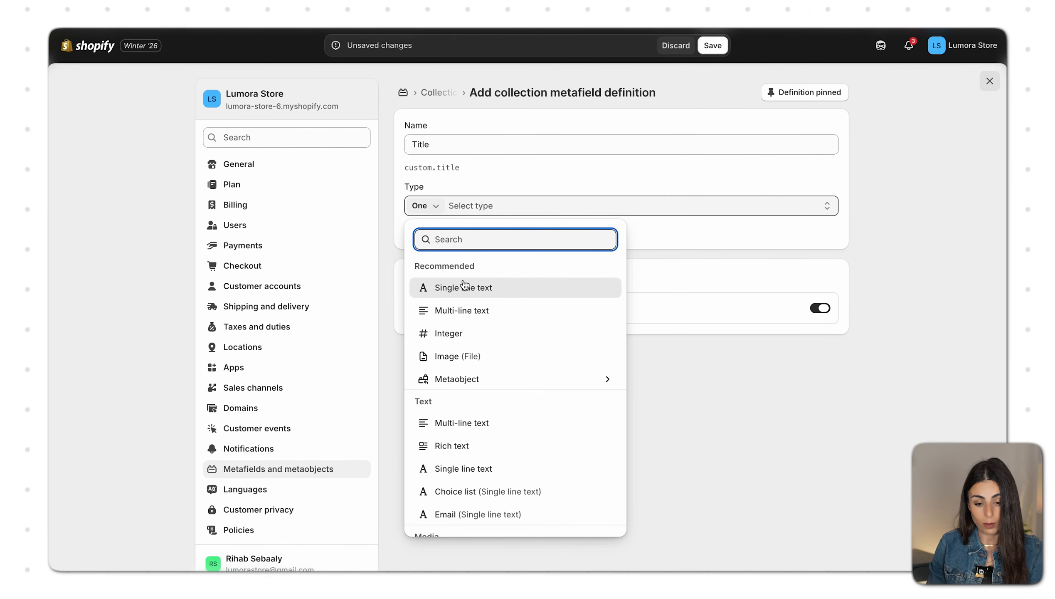
pyautogui.click(472, 289)
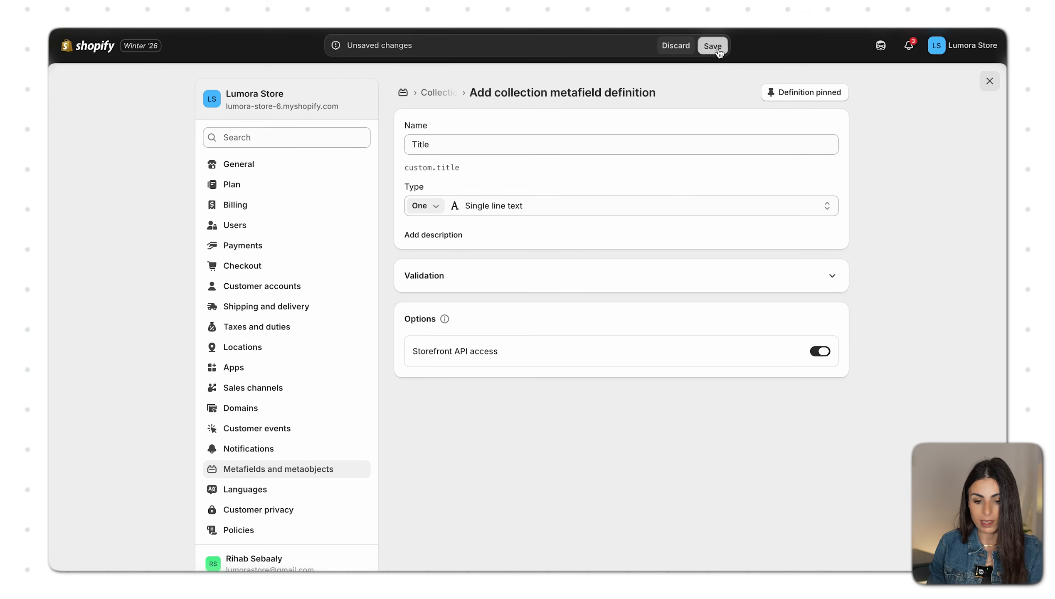
pyautogui.click(713, 46)
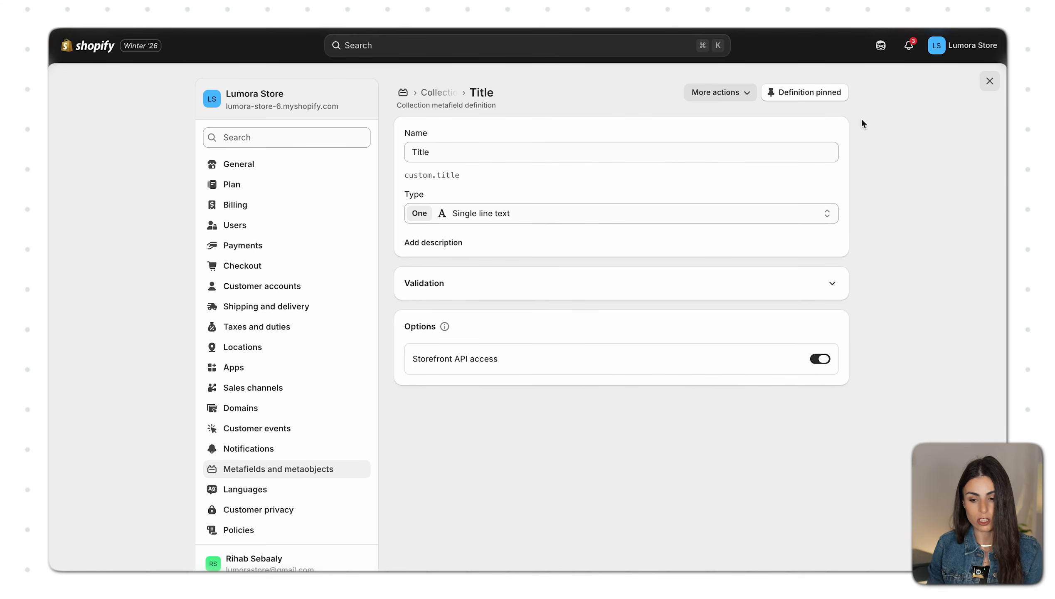
# - Add a collection metafield definition named "Rich text" with the rich text type, and save it
pyautogui.click(446, 97)
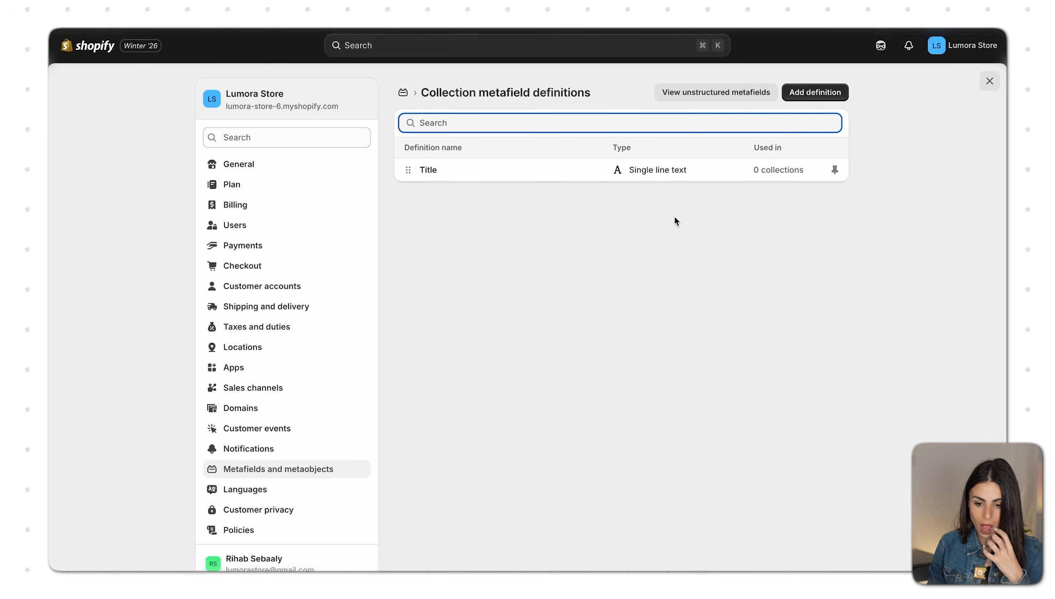
pyautogui.click(820, 103)
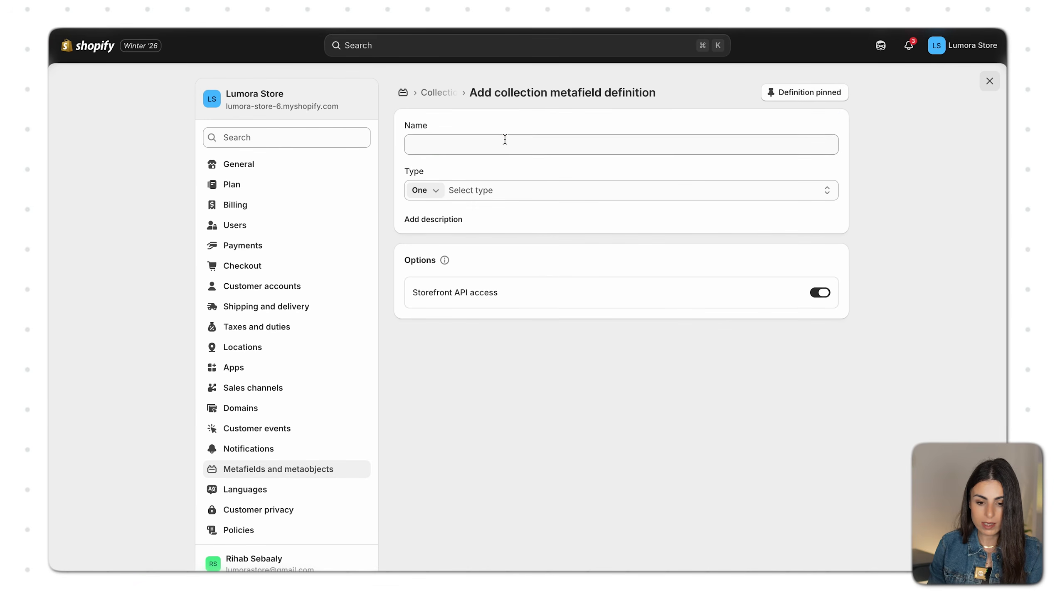
pyautogui.click(506, 139)
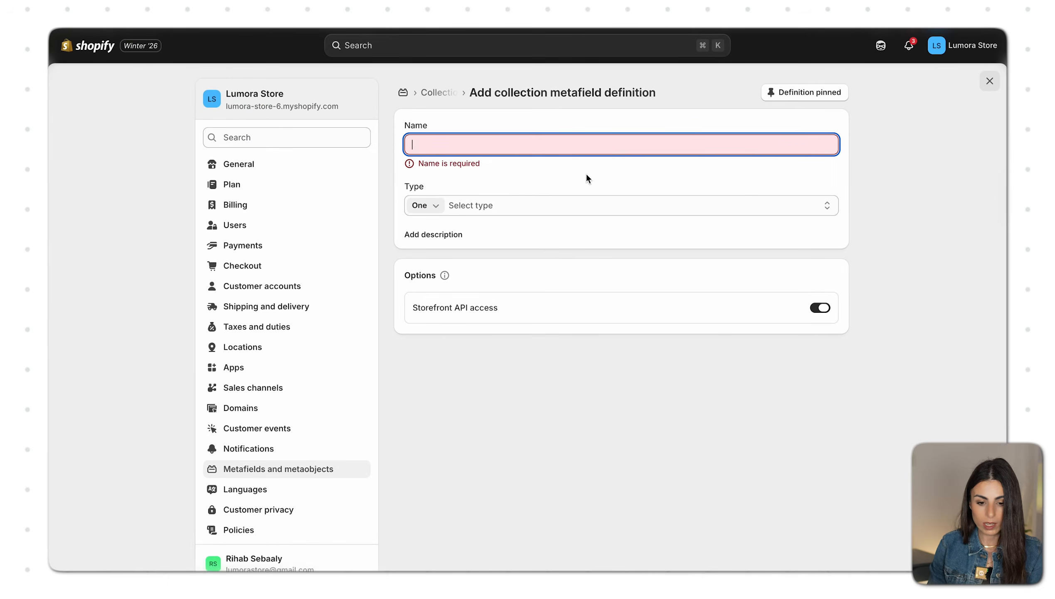
pyautogui.write('Rich te')
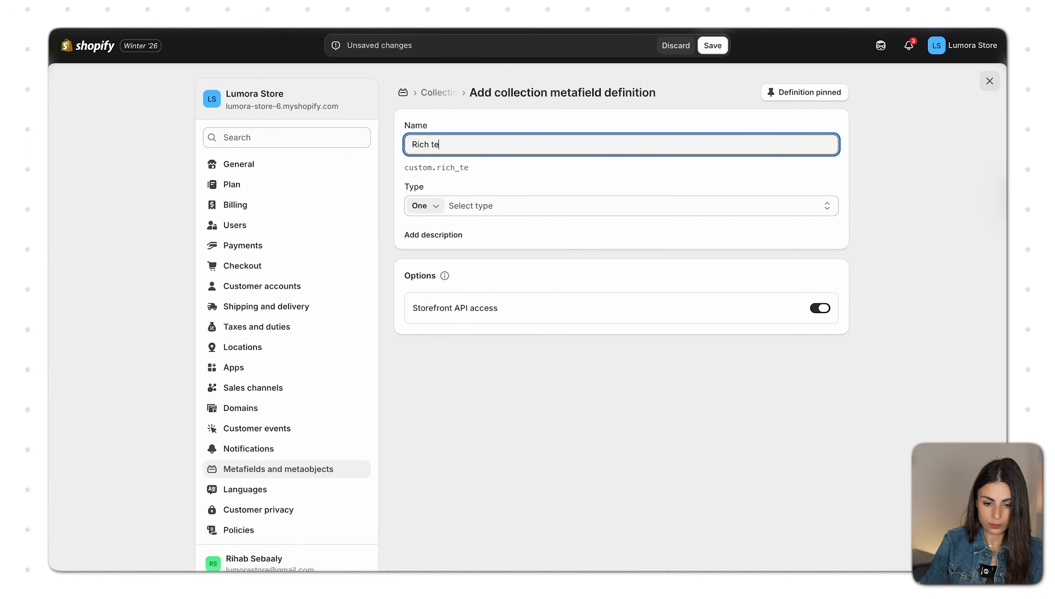
pyautogui.write('xt')
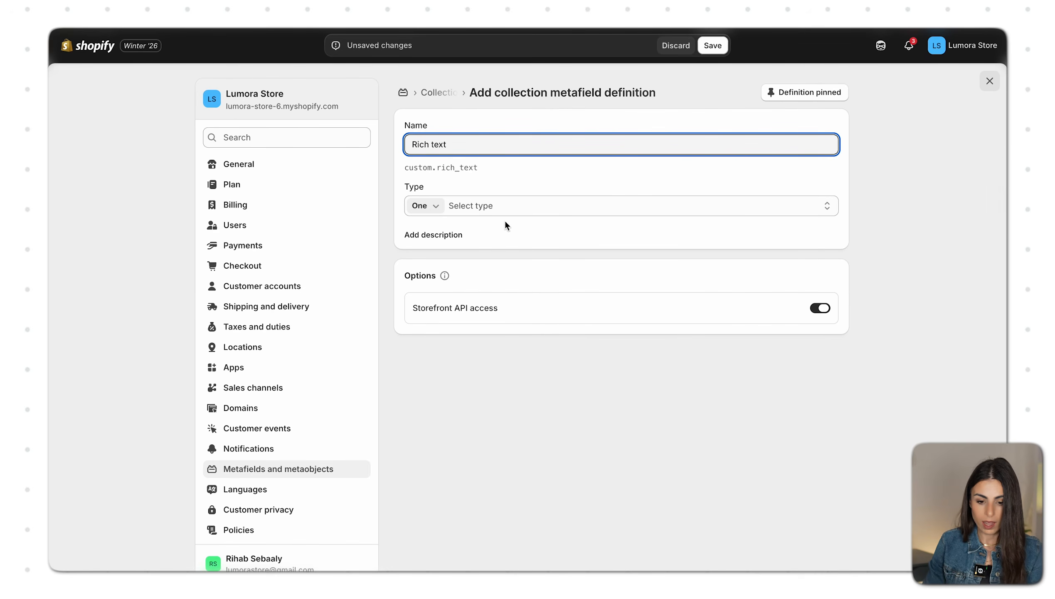
pyautogui.click(508, 208)
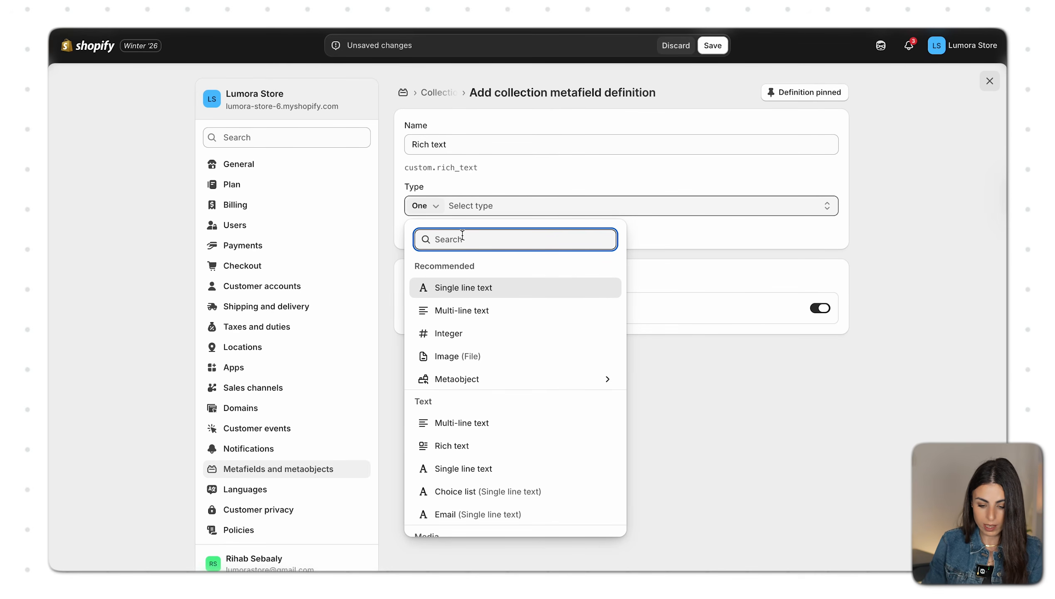
pyautogui.write('rich')
pyautogui.click(483, 267)
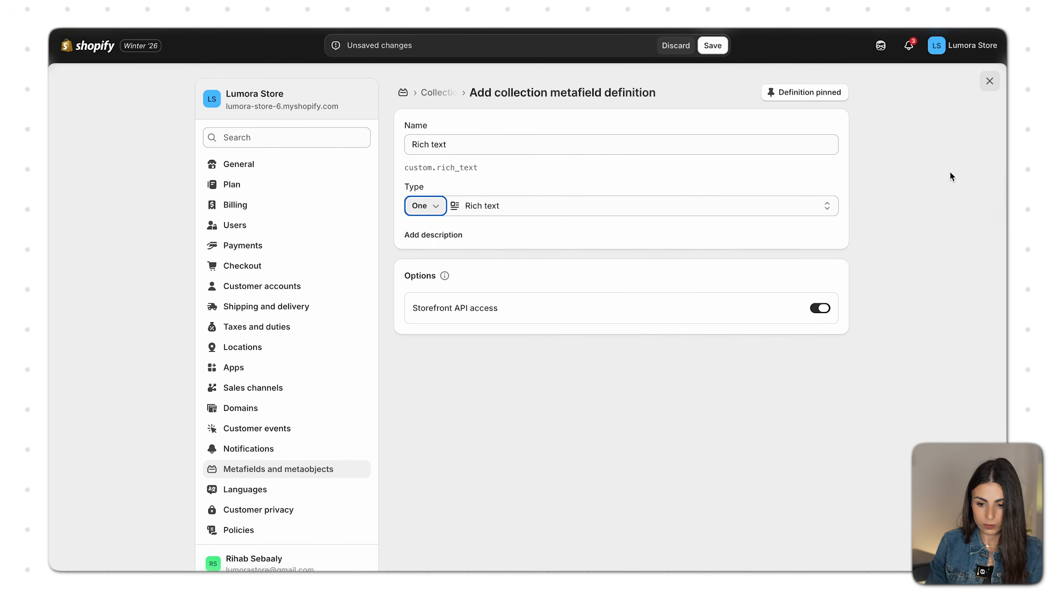
pyautogui.click(725, 46)
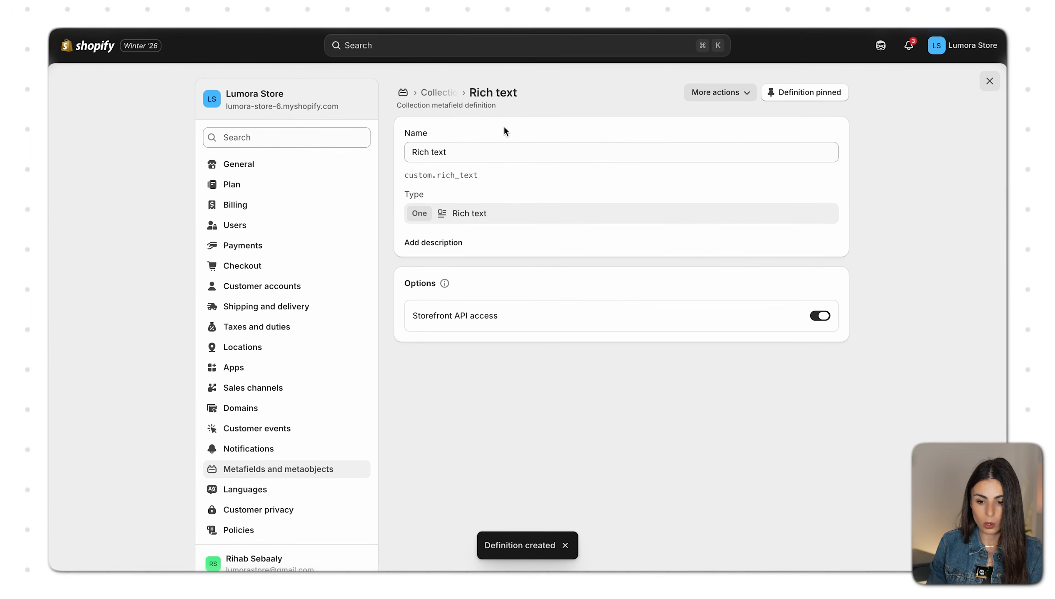
# - Add a collection metafield definition named "Image" with the Image (File) type, and save it
pyautogui.click(710, 94)
pyautogui.click(563, 108)
pyautogui.click(449, 101)
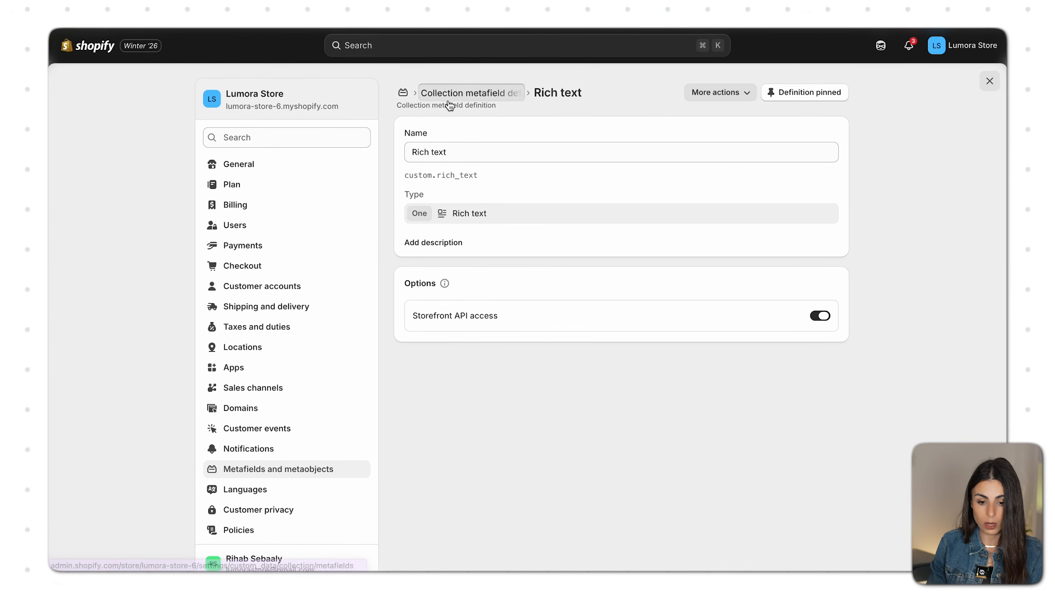
pyautogui.click(813, 93)
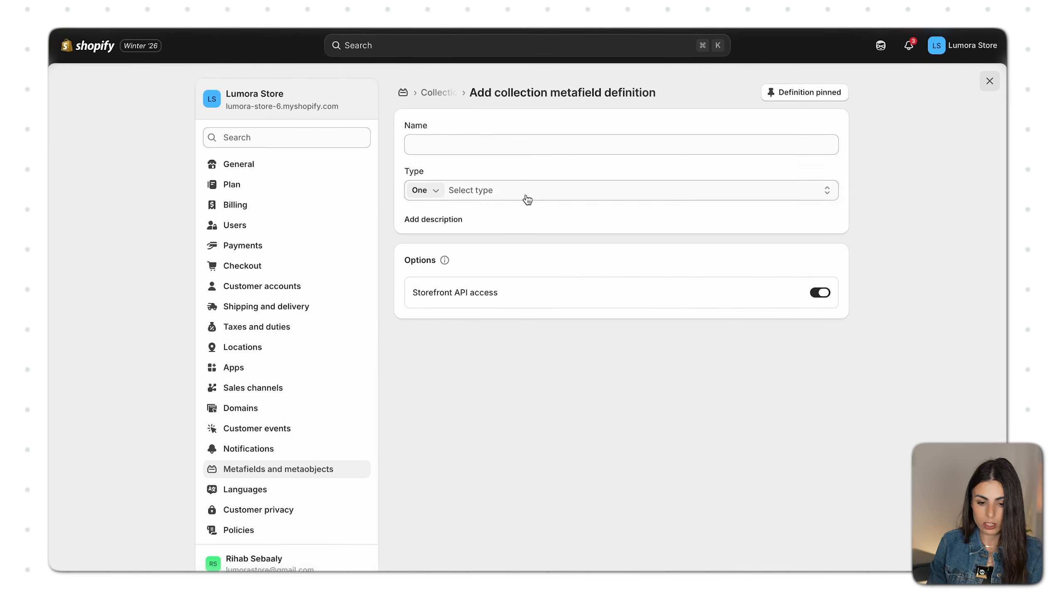
pyautogui.click(483, 142)
pyautogui.write('Image')
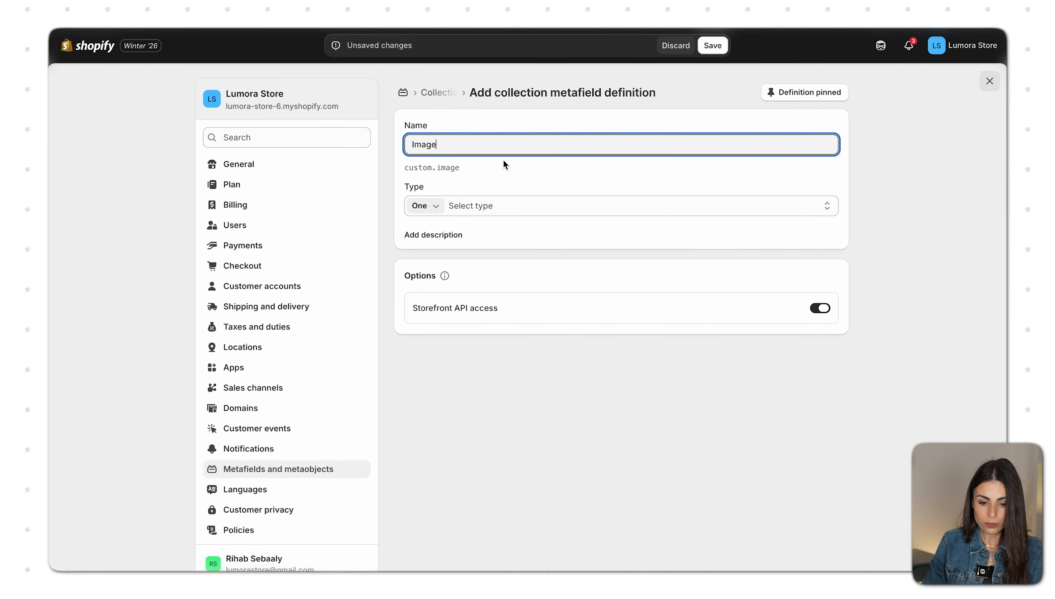
pyautogui.click(555, 205)
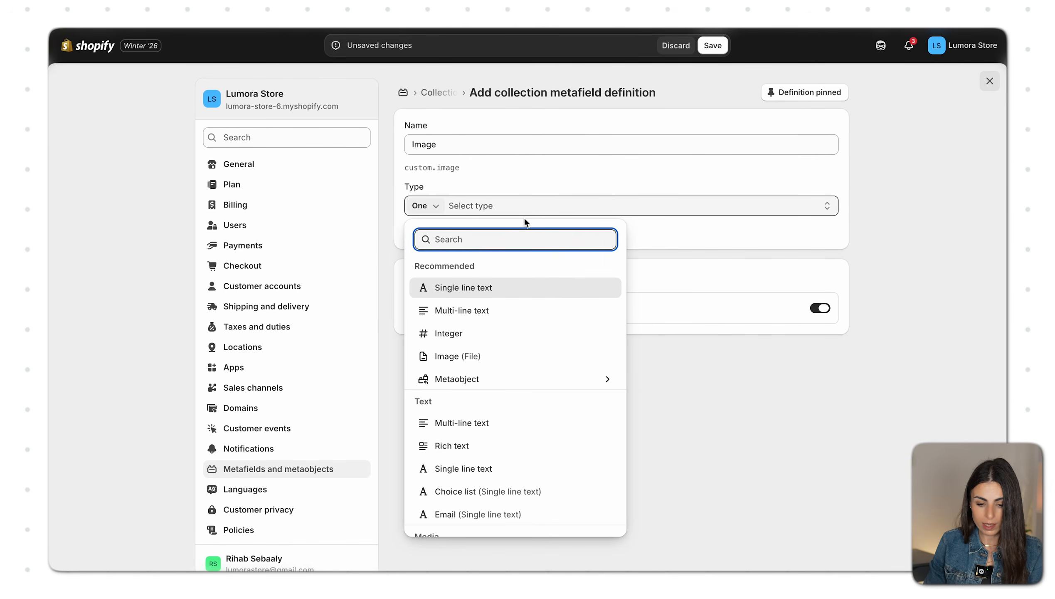
pyautogui.write('im')
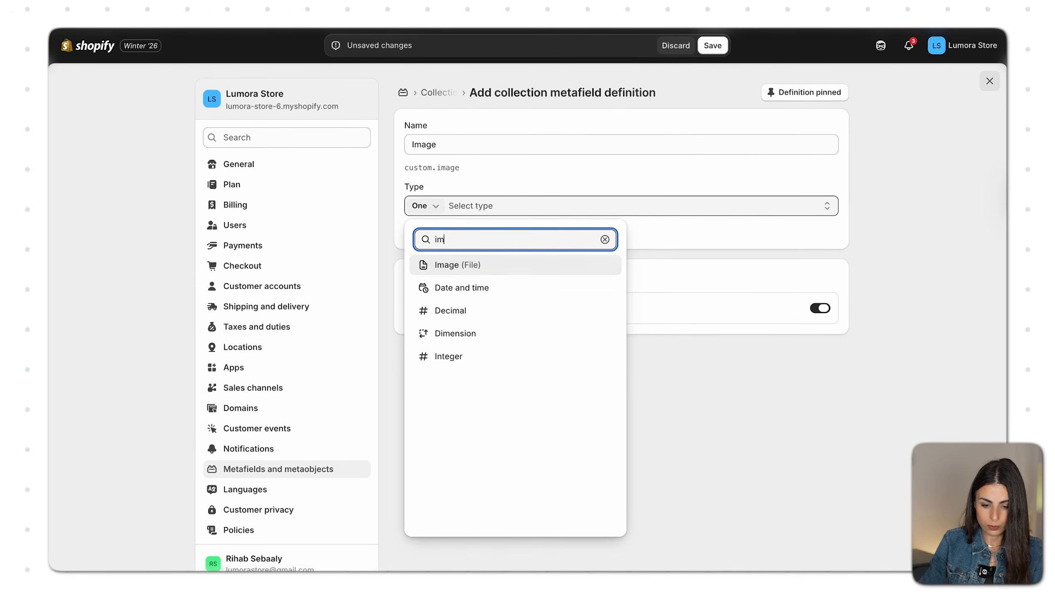
pyautogui.click(502, 265)
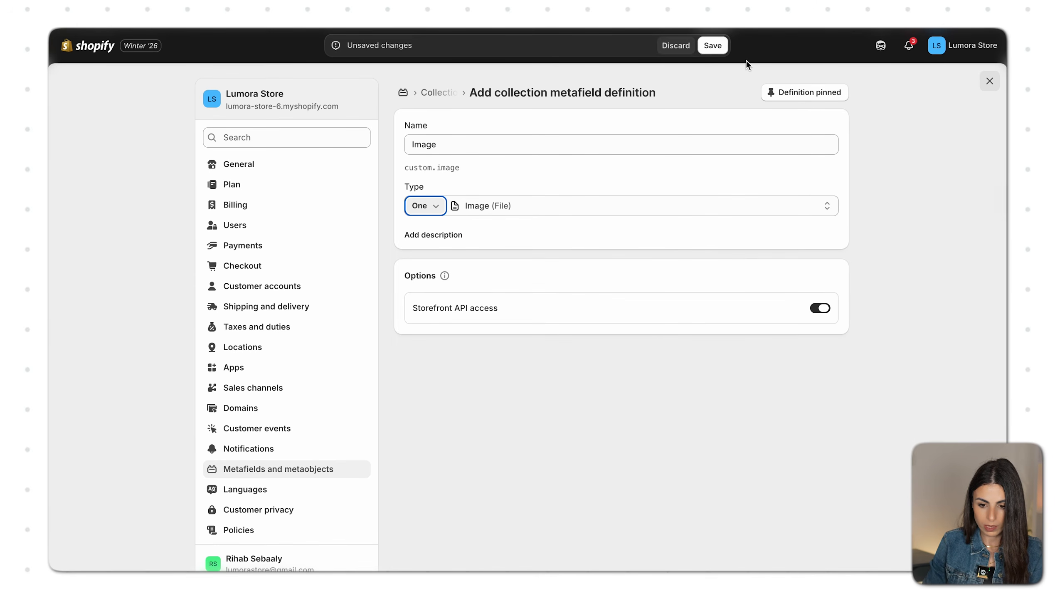
pyautogui.click(713, 45)
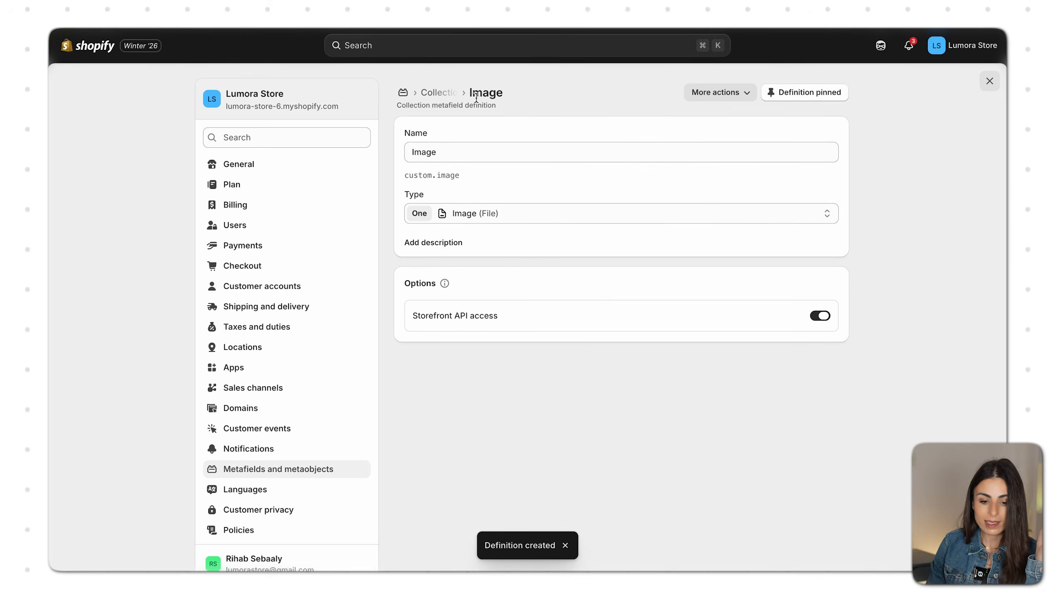
# - Leave the store settings and open the Clothes collection to examine its metafields and conditions
pyautogui.click(435, 93)
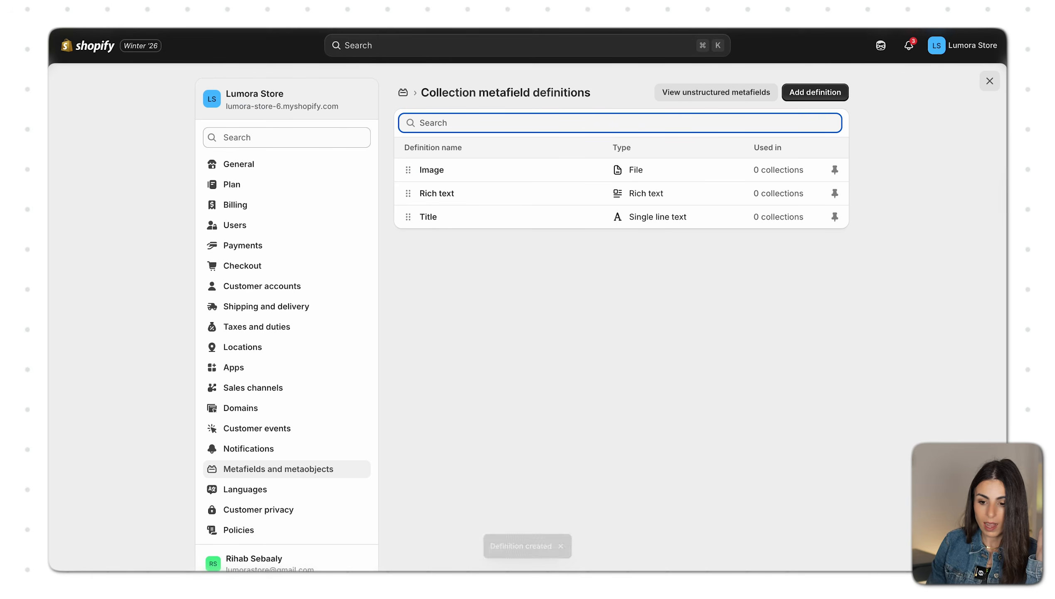
pyautogui.click(984, 80)
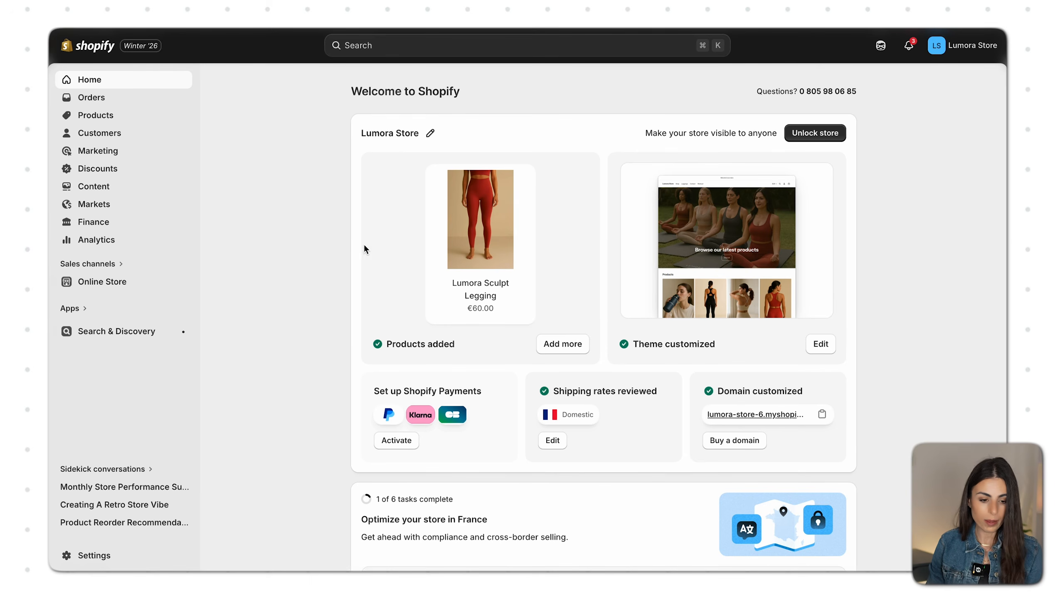
pyautogui.click(124, 114)
pyautogui.click(130, 134)
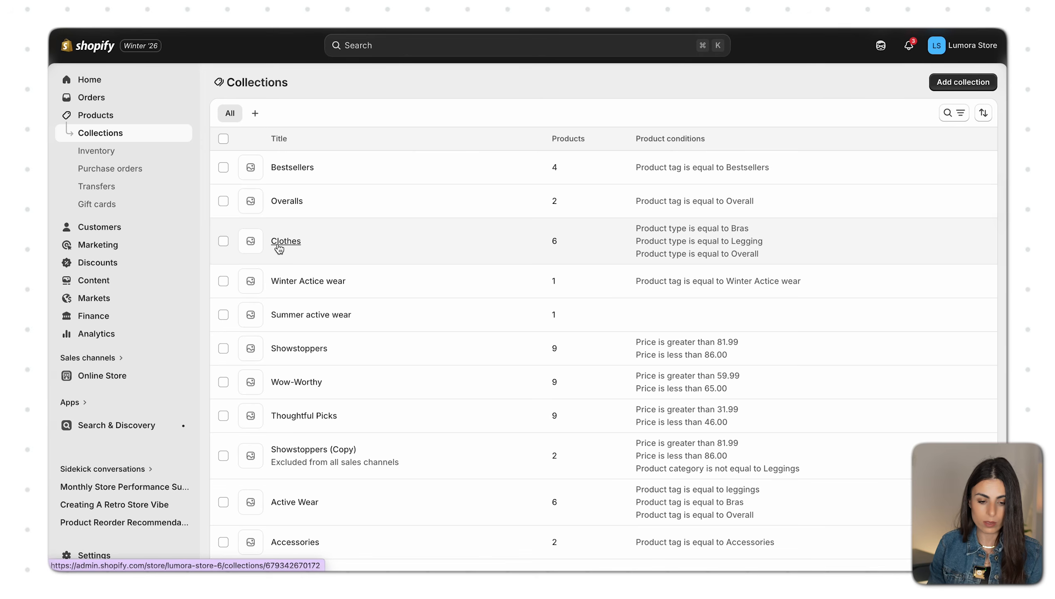
pyautogui.scroll(-10, 502, 379)
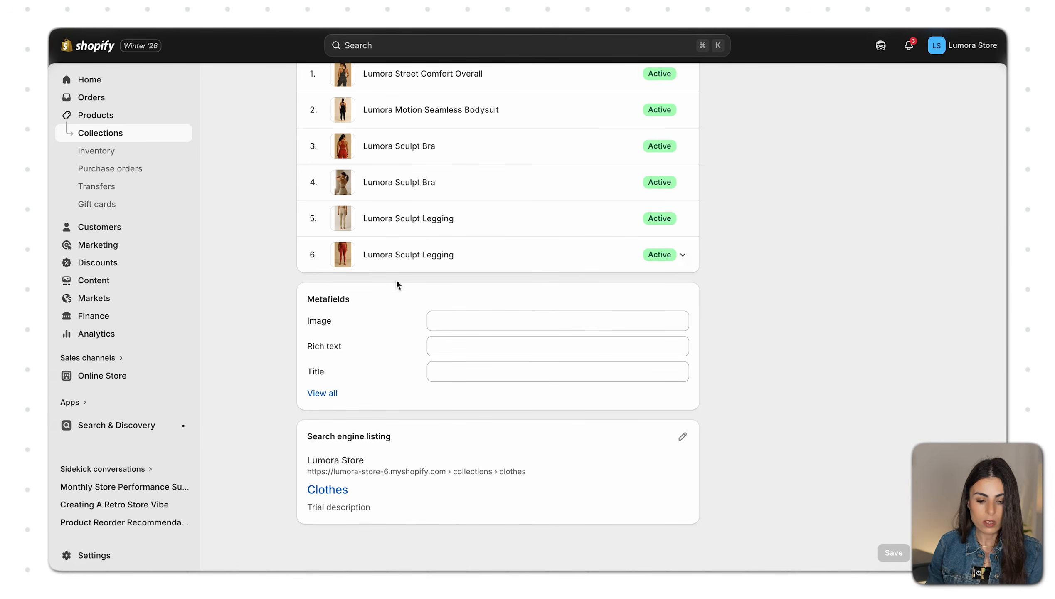
pyautogui.scroll(10, 395, 283)
pyautogui.scroll(-3, 396, 285)
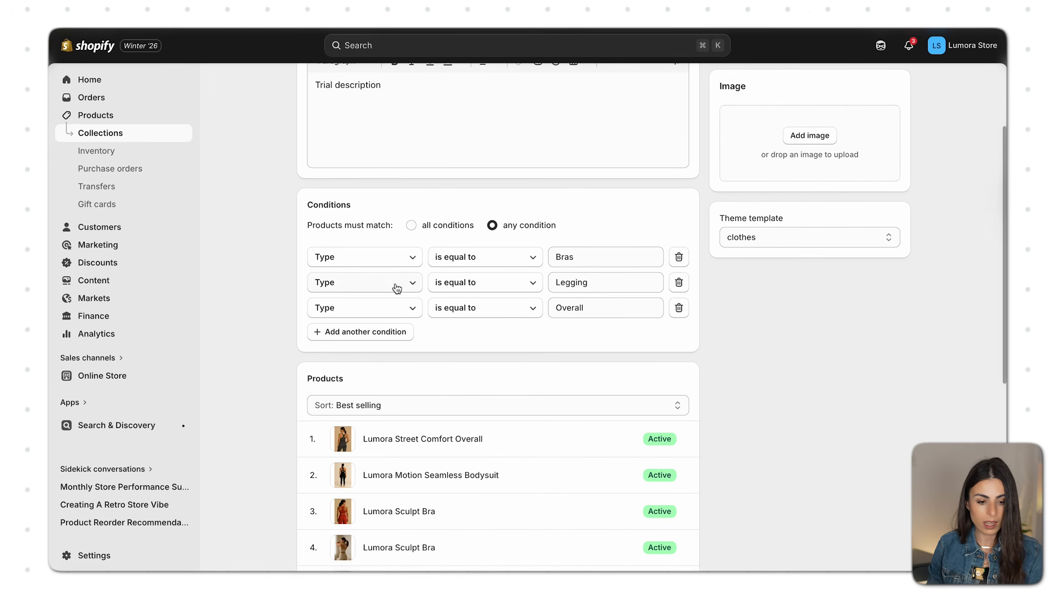
# - Open the Leggings collection and set its Image metafield to Product_3_-3.png
pyautogui.click(110, 138)
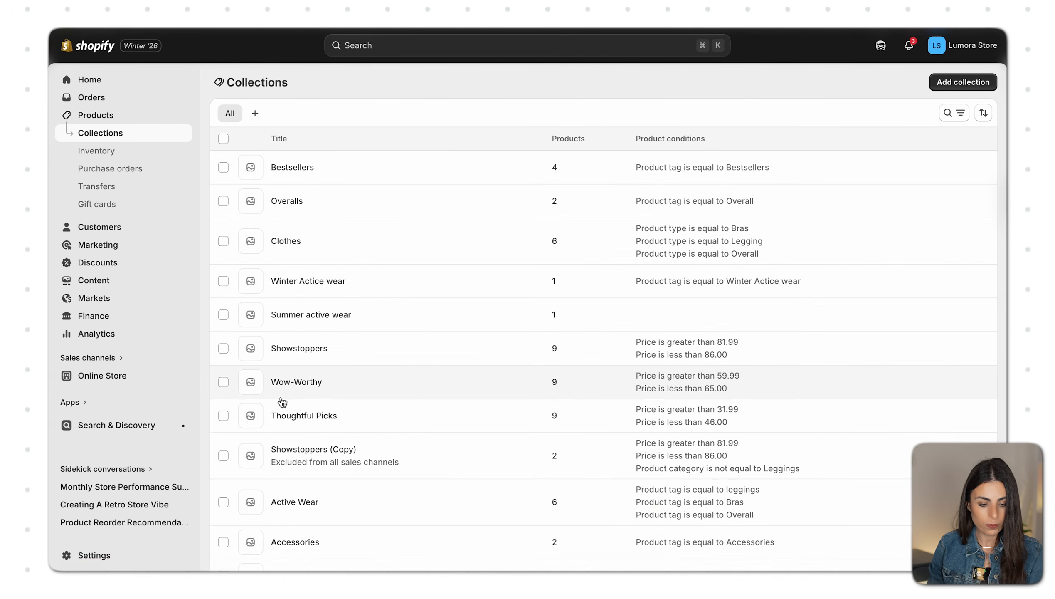
pyautogui.scroll(-3, 278, 402)
pyautogui.click(288, 486)
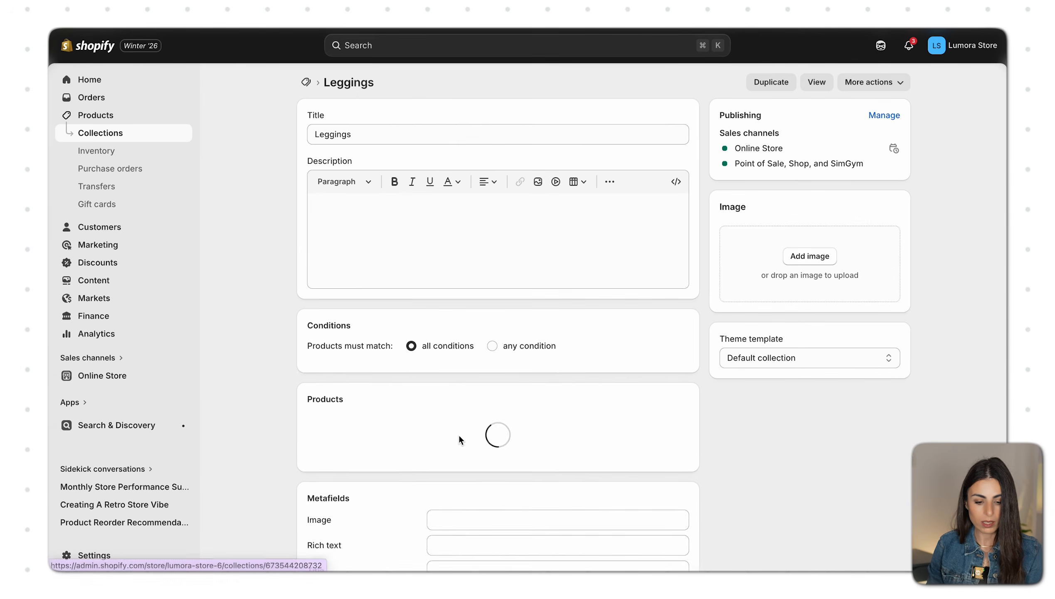
pyautogui.scroll(-6, 459, 434)
pyautogui.click(466, 340)
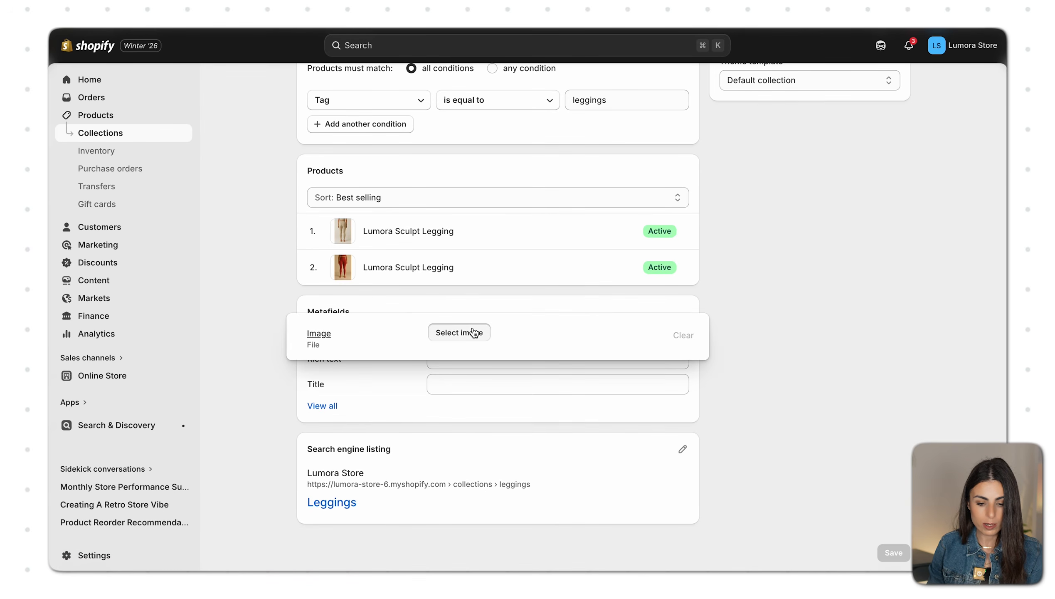
pyautogui.click(469, 333)
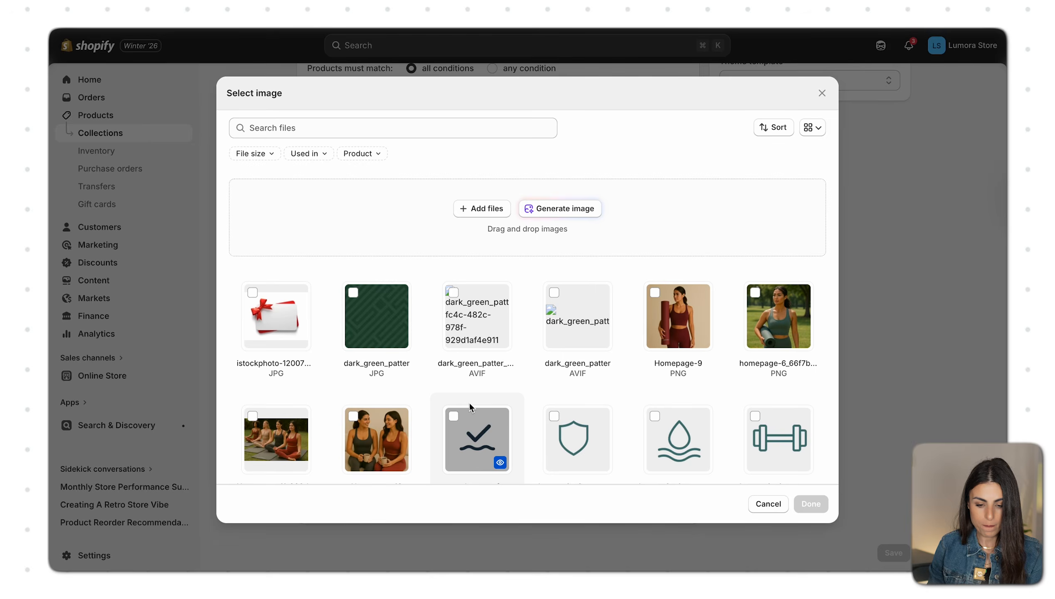
pyautogui.scroll(-15, 469, 401)
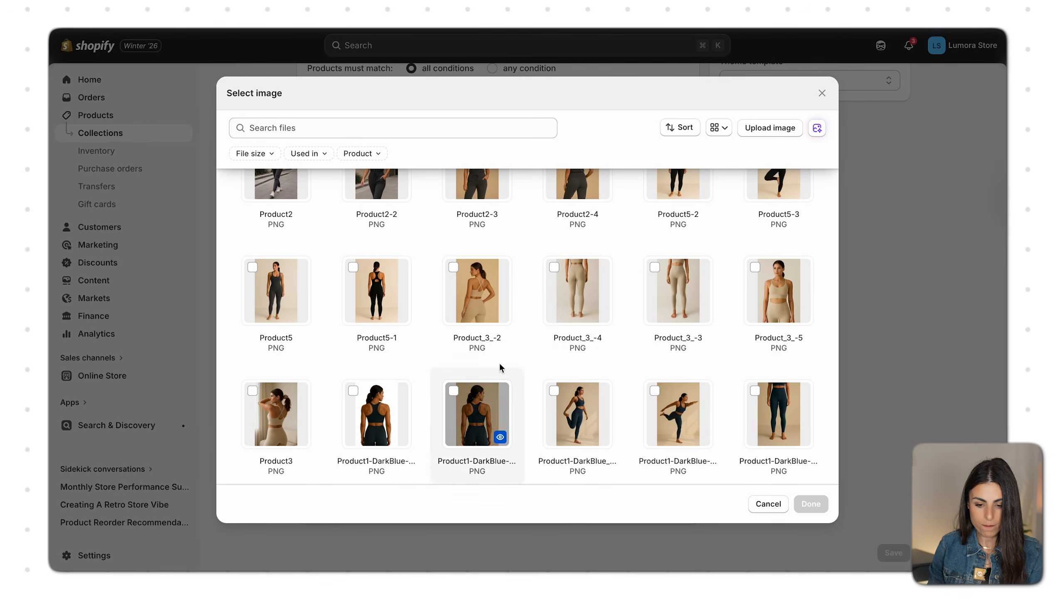
pyautogui.click(666, 286)
pyautogui.click(810, 503)
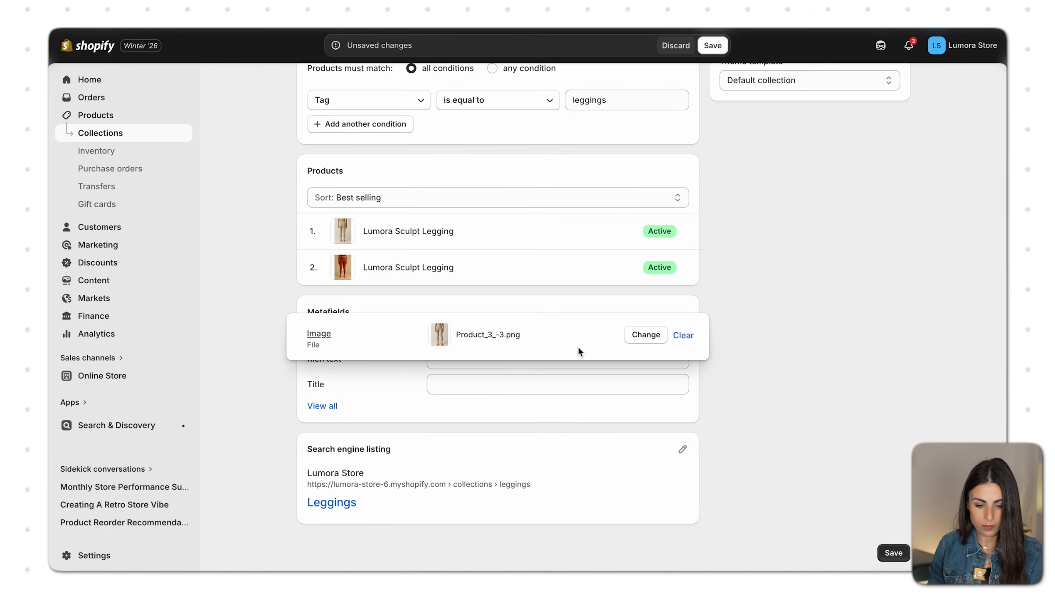
# - Set the Leggings collection's Rich text metafield to "Legging text" and its Title metafield to "legging title", and save
pyautogui.click(527, 365)
pyautogui.write('Legging text')
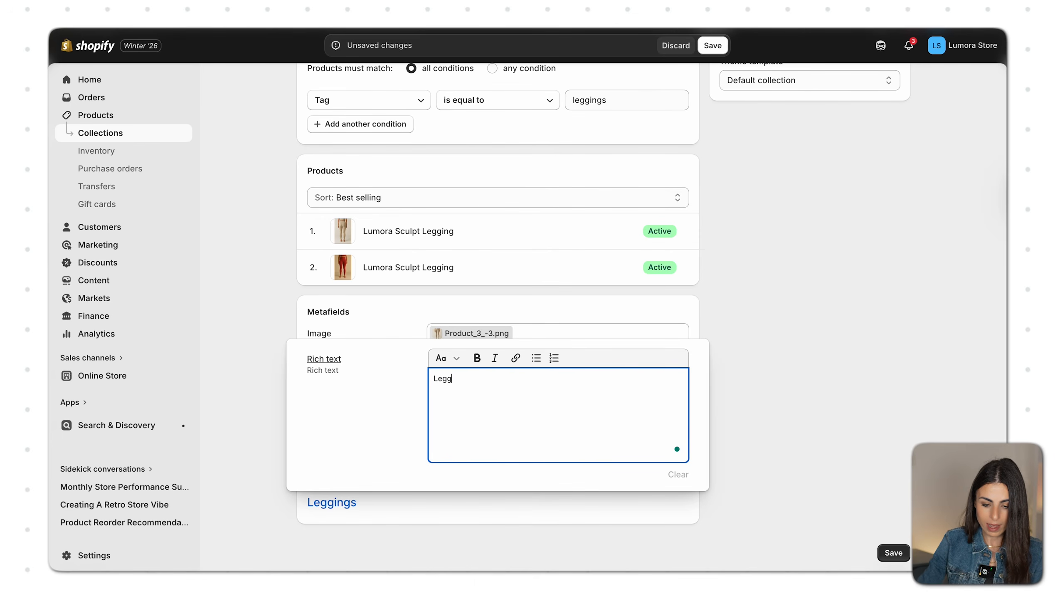
pyautogui.click(951, 399)
pyautogui.click(499, 383)
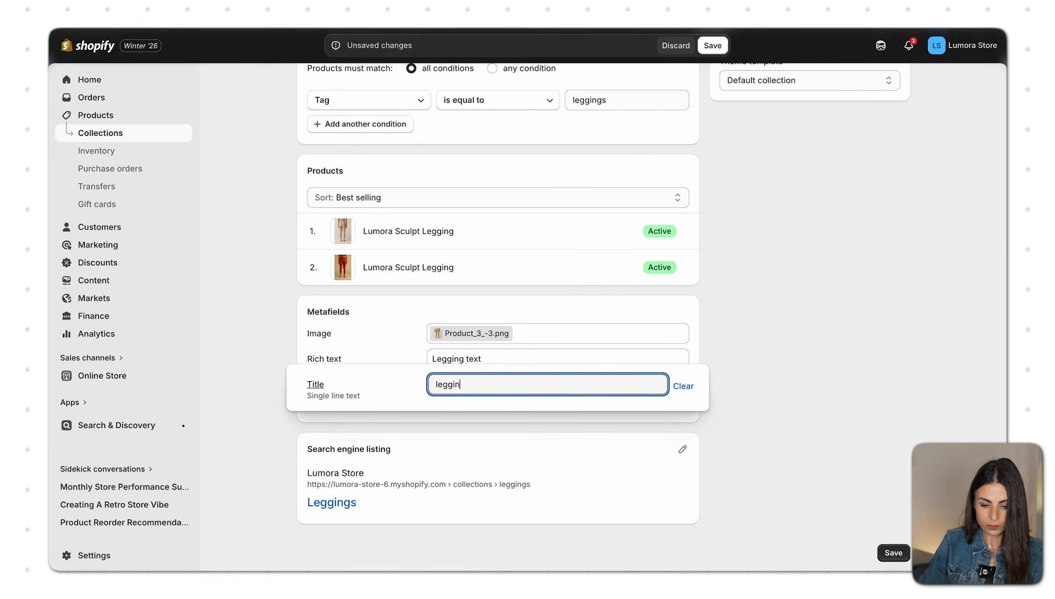
pyautogui.write('legging title')
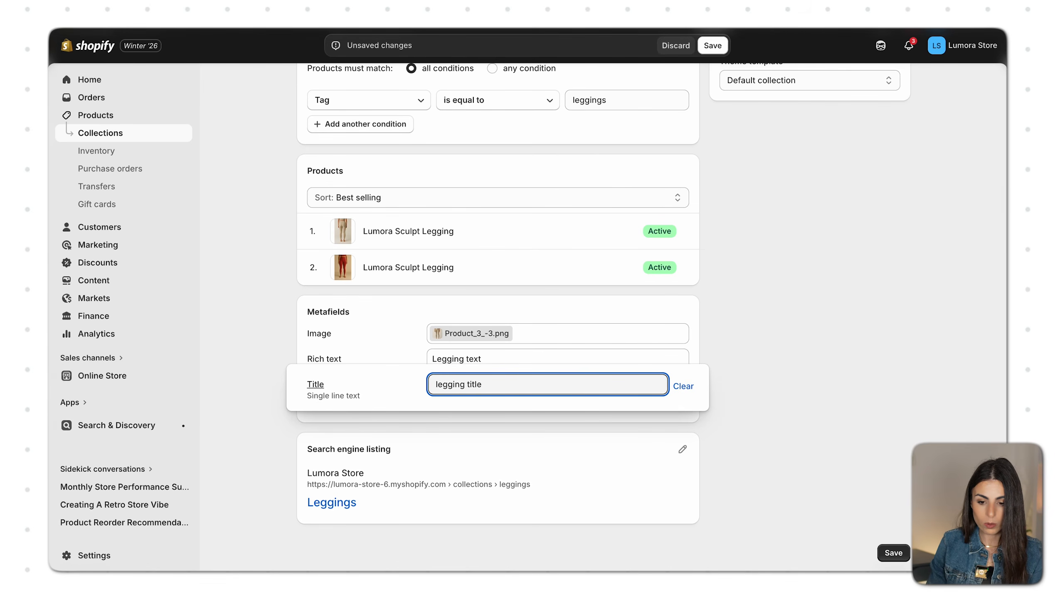
pyautogui.click(713, 46)
pyautogui.scroll(5, 751, 237)
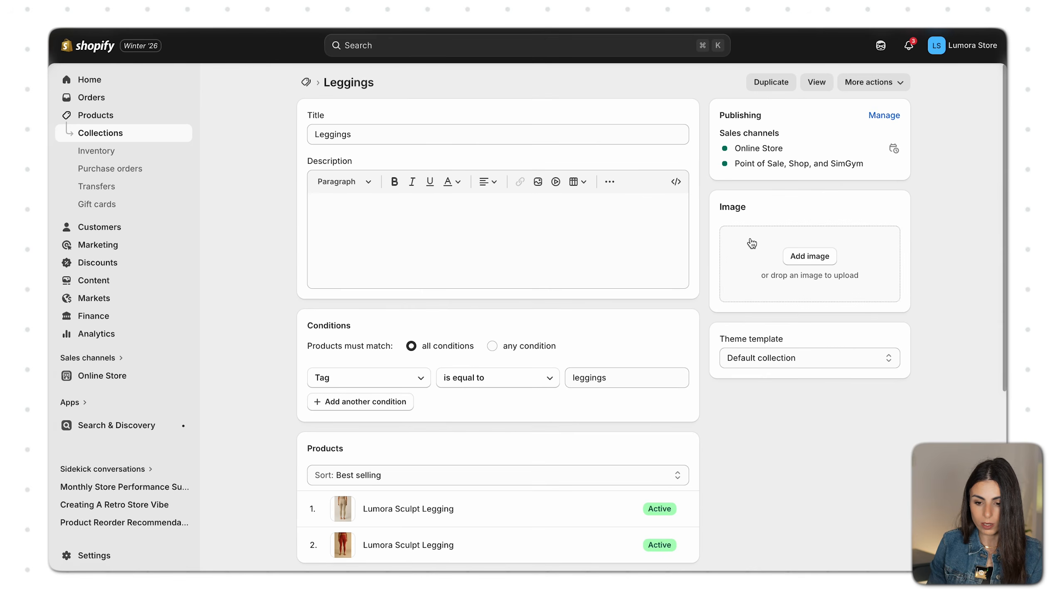
# - Open the Bras collection and set its Image metafield to Homepage-9.png
pyautogui.click(165, 133)
pyautogui.scroll(-3, 433, 438)
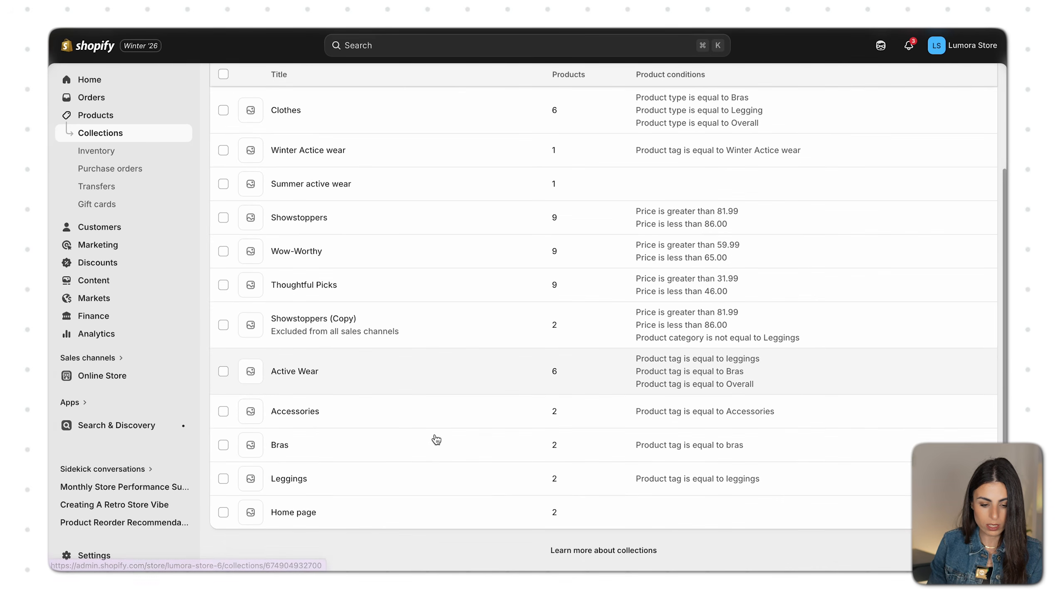
pyautogui.click(277, 447)
pyautogui.scroll(-5, 444, 484)
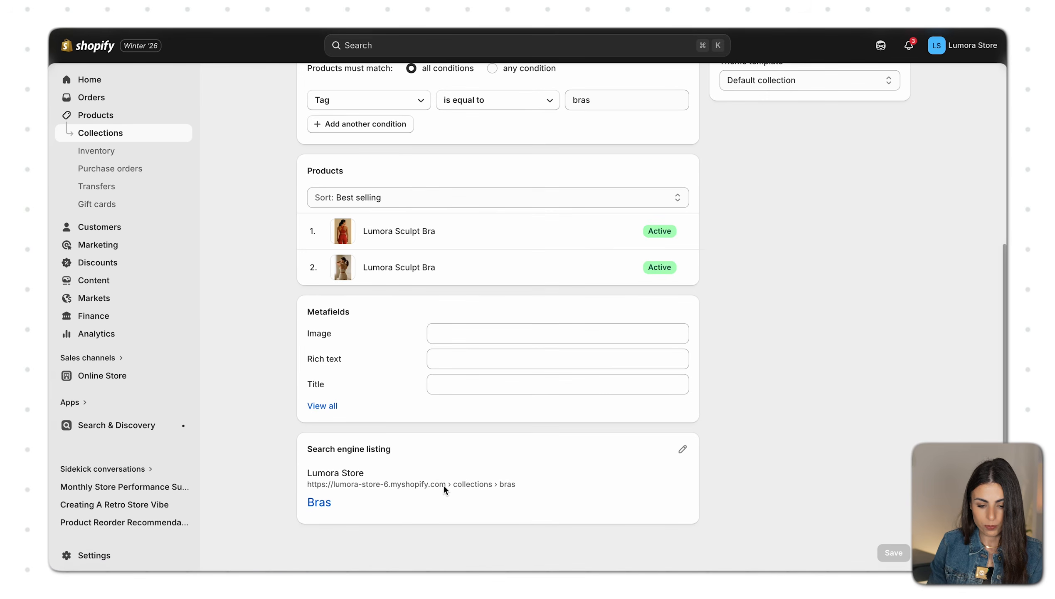
pyautogui.click(457, 337)
pyautogui.click(459, 333)
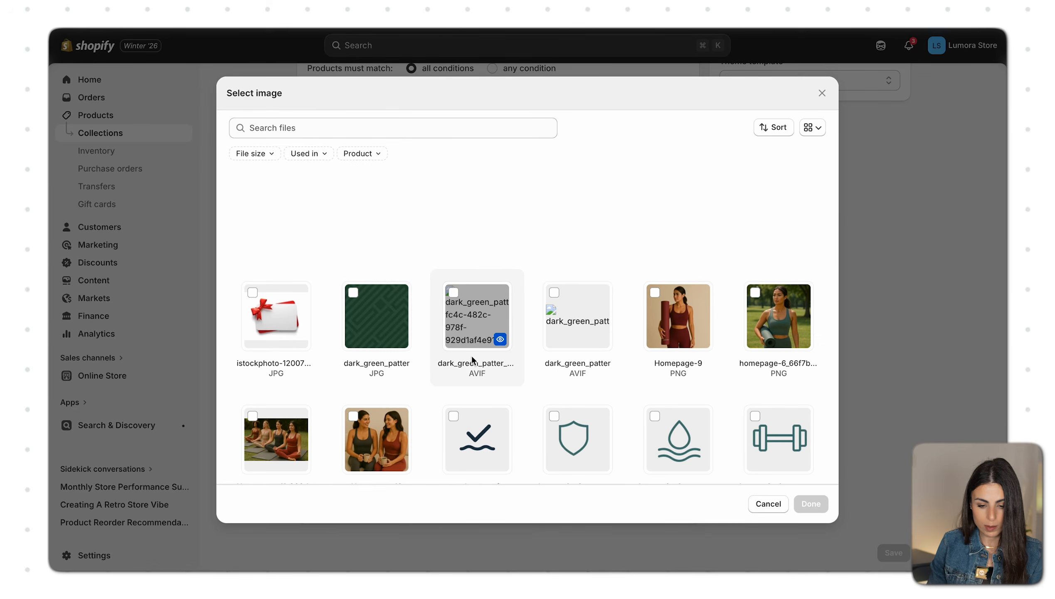
pyautogui.click(707, 312)
pyautogui.click(811, 502)
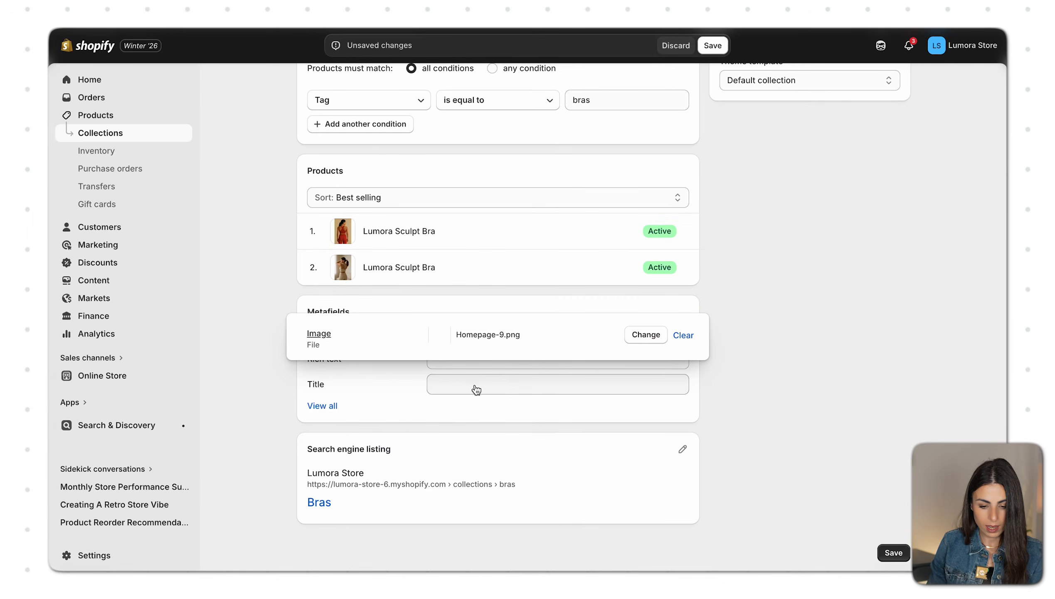
# - Set the Bras collection's Rich text metafield to "Bras text" and its Title metafield to "Bras title", and save
pyautogui.click(439, 367)
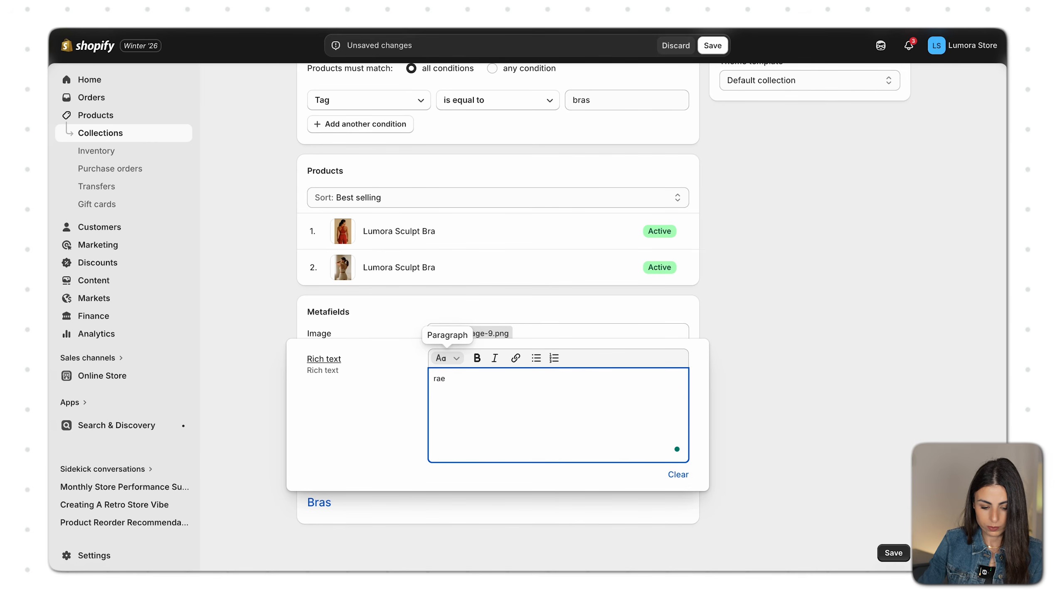
pyautogui.hotkey('ctrl', 'a')
pyautogui.write('Bras text')
pyautogui.click(840, 388)
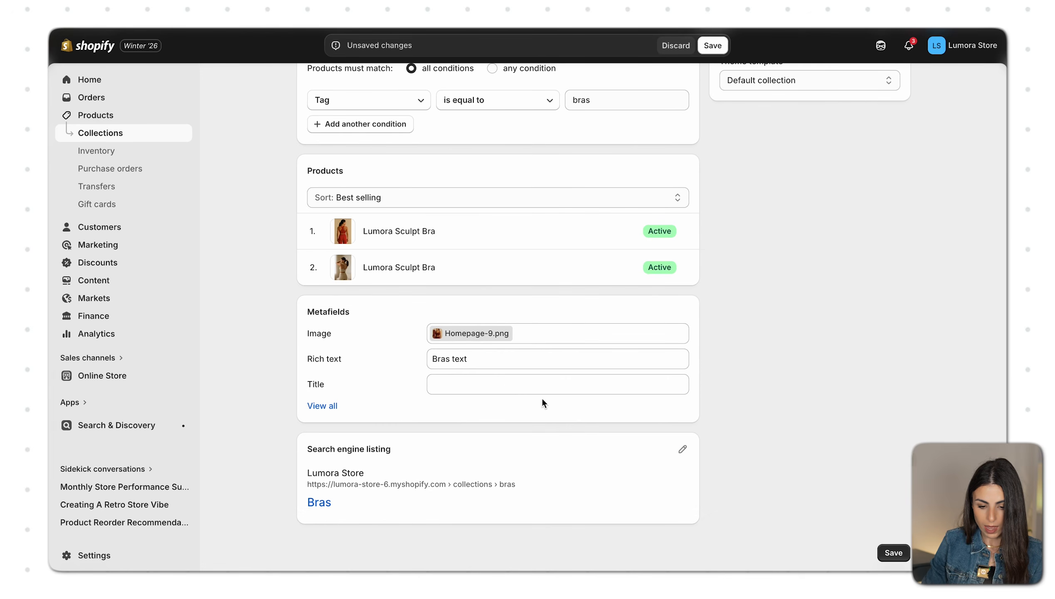
pyautogui.click(535, 384)
pyautogui.write('Bra')
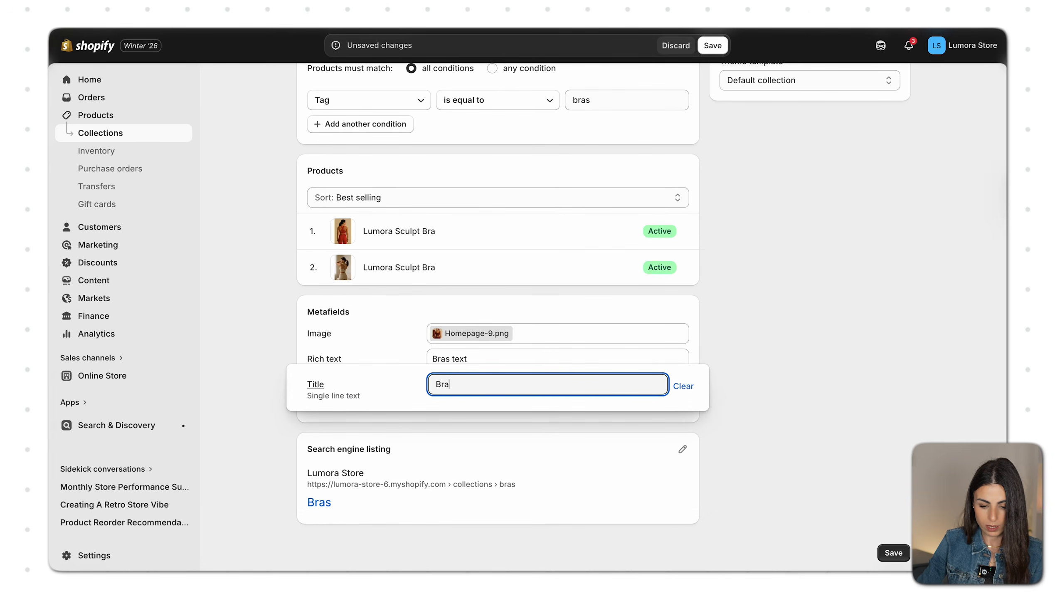
pyautogui.write('s title')
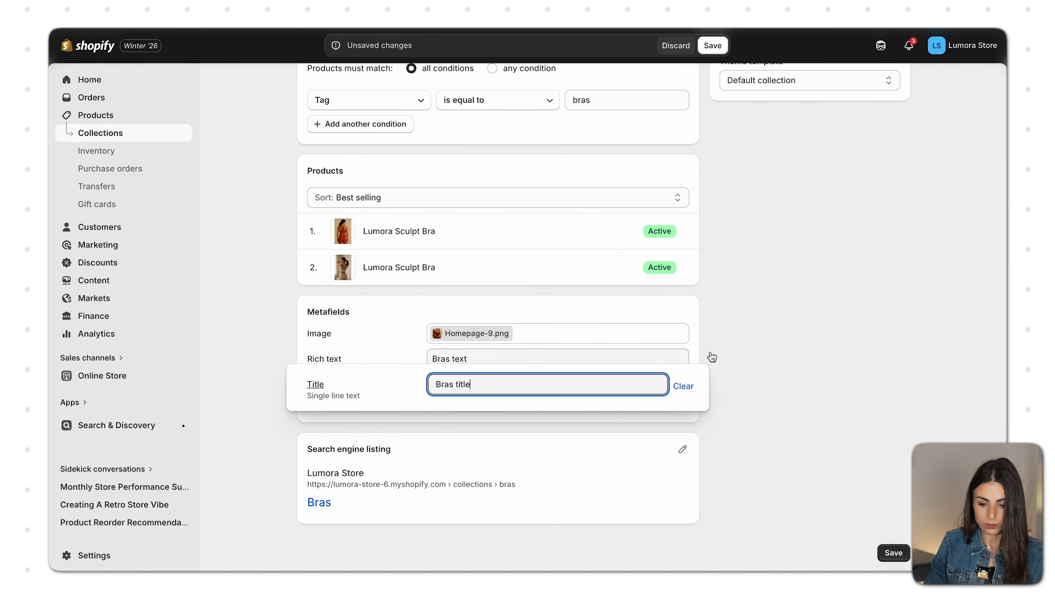
pyautogui.click(931, 333)
pyautogui.click(895, 555)
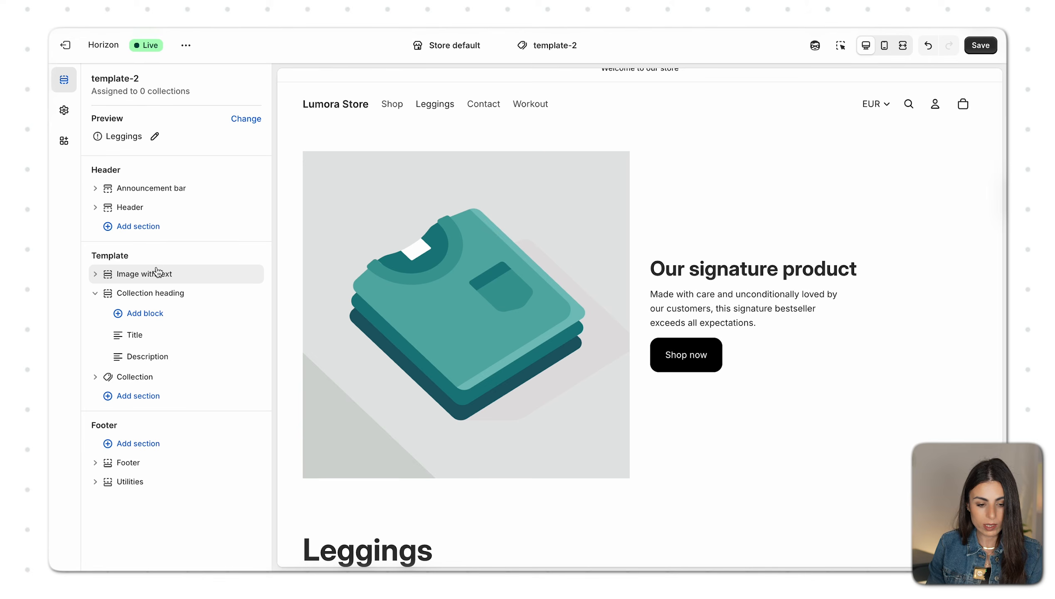
# - In template-2's Image with text section, connect the Image block to the first Image source of the template's collection
pyautogui.click(96, 273)
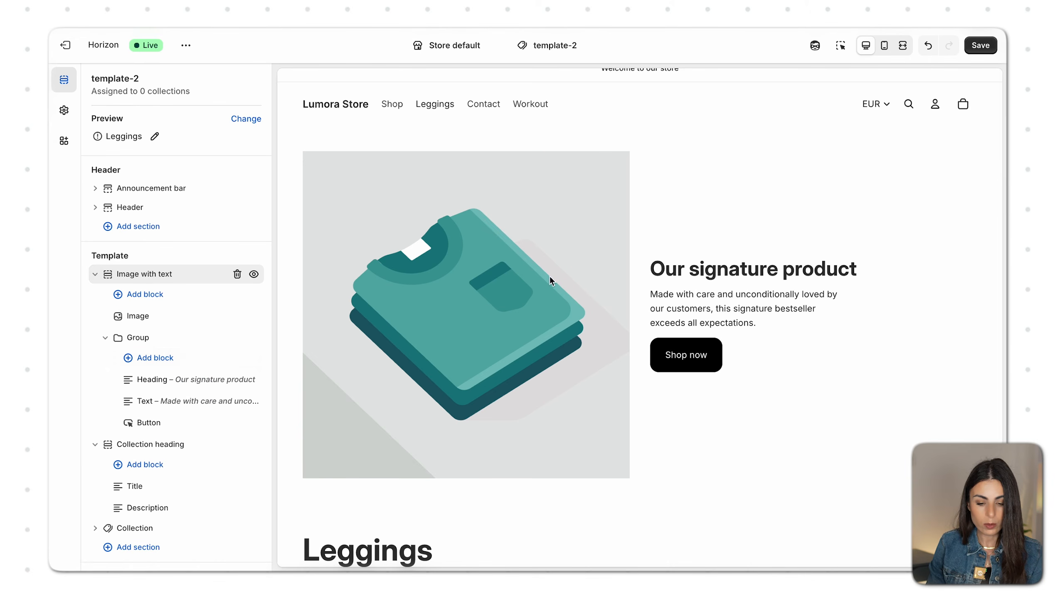
pyautogui.click(162, 321)
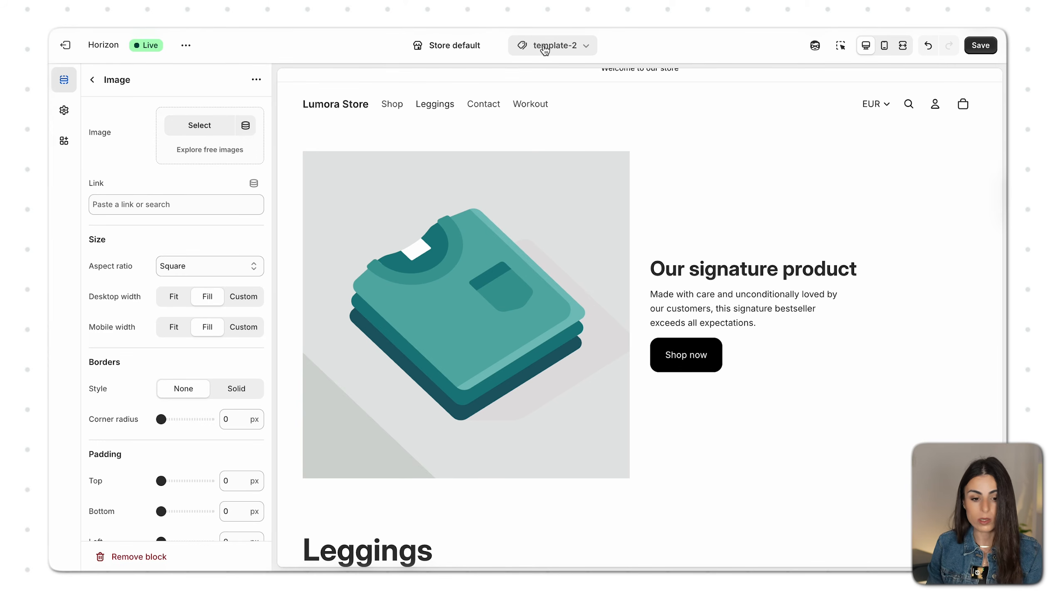
pyautogui.click(246, 126)
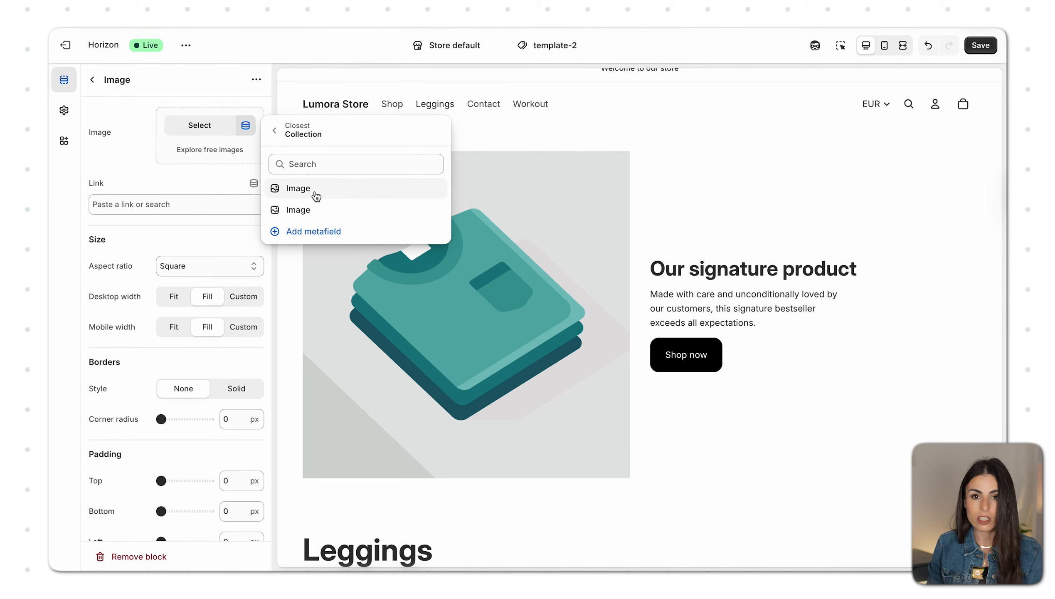
pyautogui.click(275, 131)
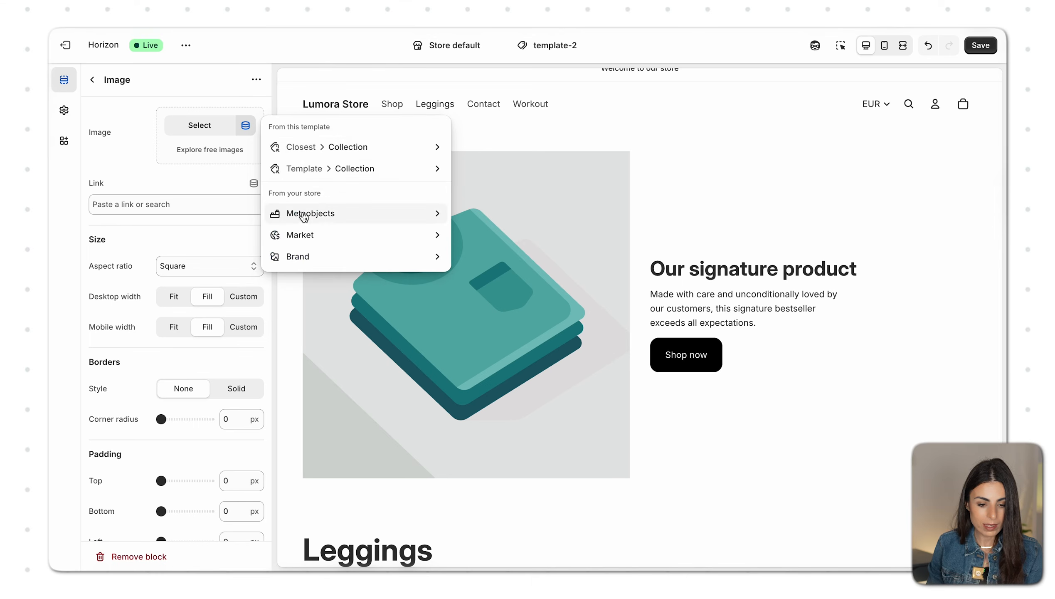
pyautogui.click(367, 167)
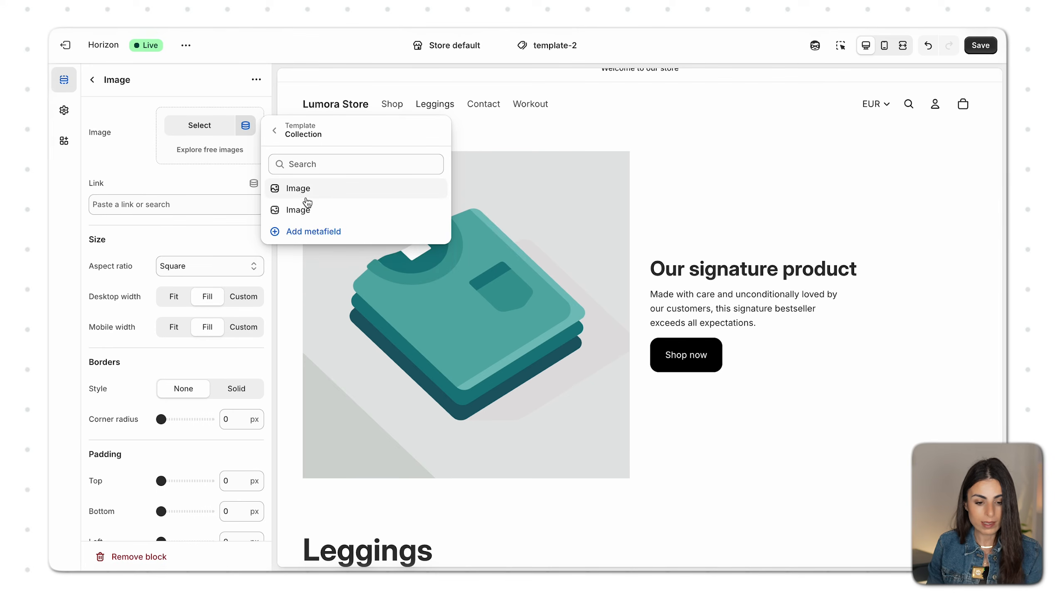
pyautogui.click(309, 189)
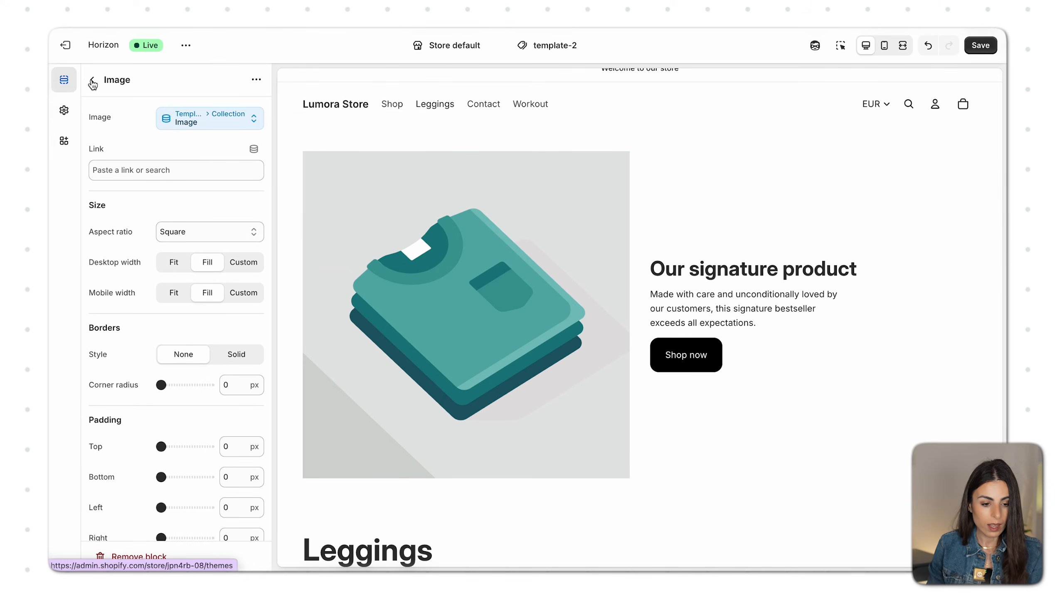
pyautogui.click(94, 80)
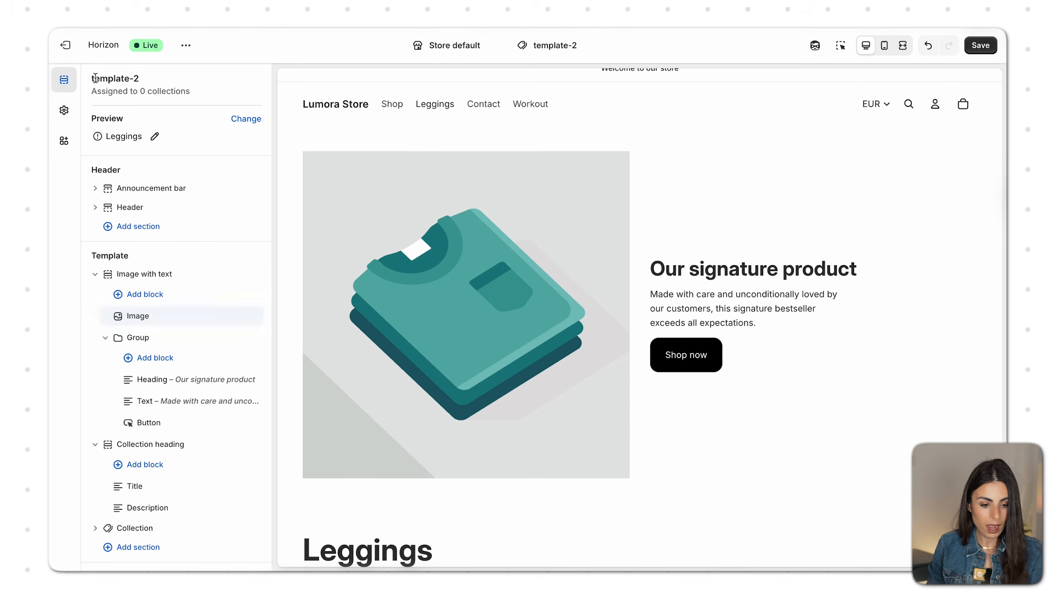
# - Replace the Heading block's text in the Image with text section with the template collection's Title metafield, the second Title source
pyautogui.click(160, 381)
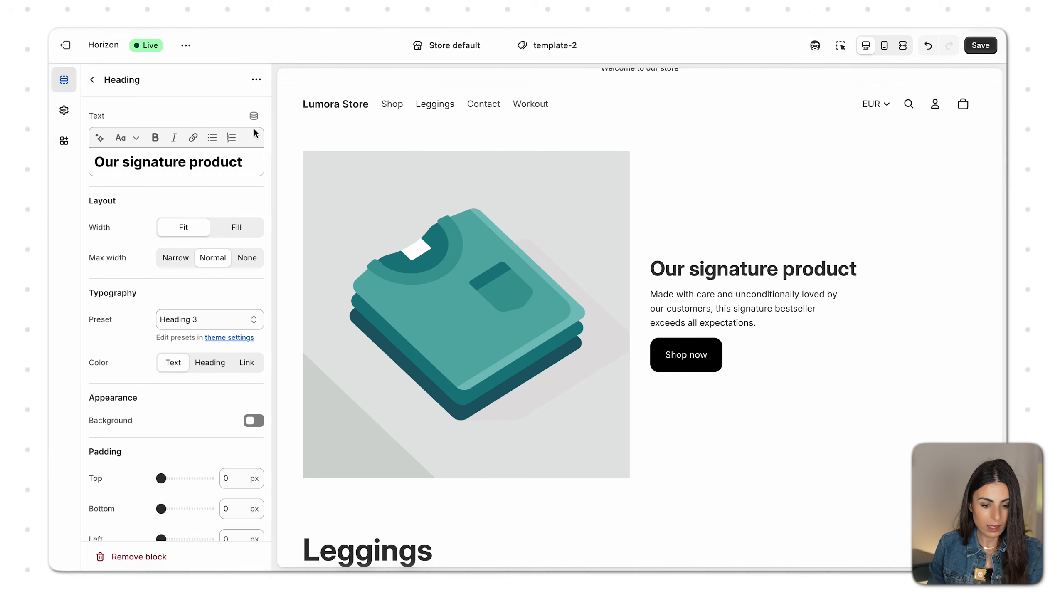
pyautogui.moveTo(245, 162); pyautogui.dragTo(94, 162)
pyautogui.press('BackSpace')
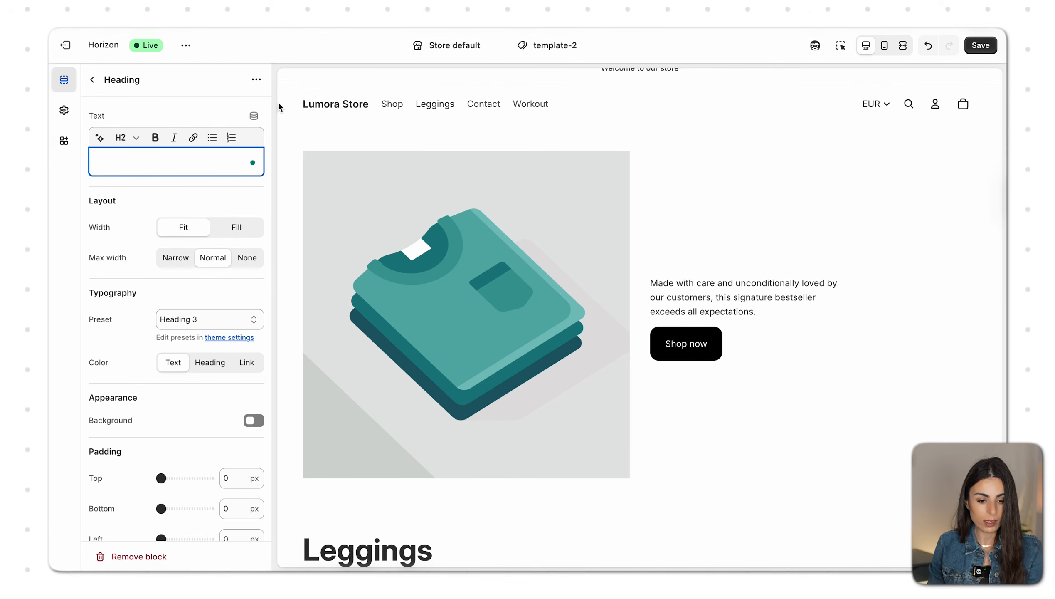
pyautogui.click(254, 115)
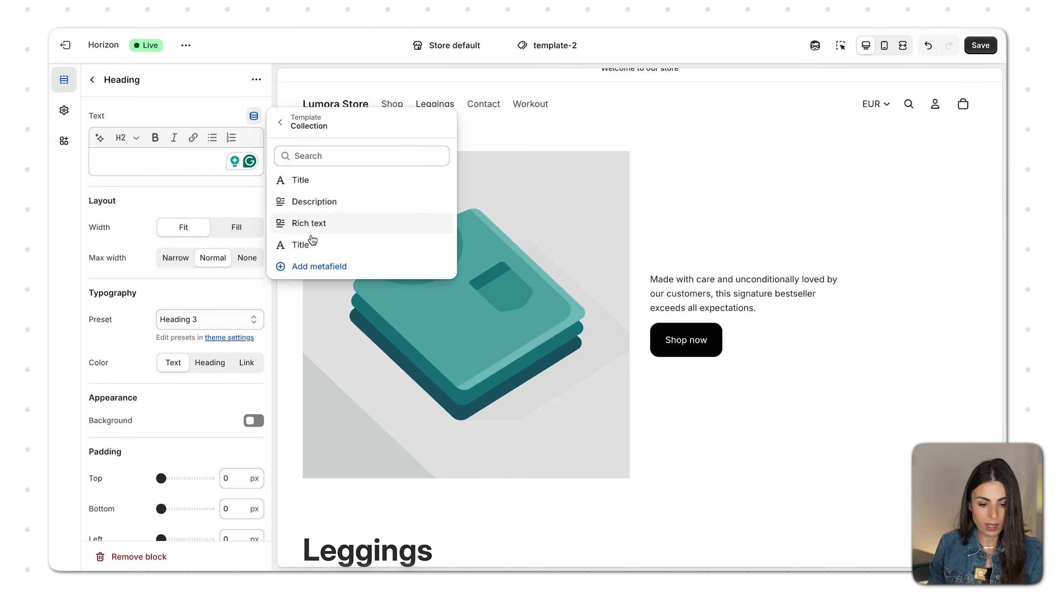
pyautogui.click(305, 252)
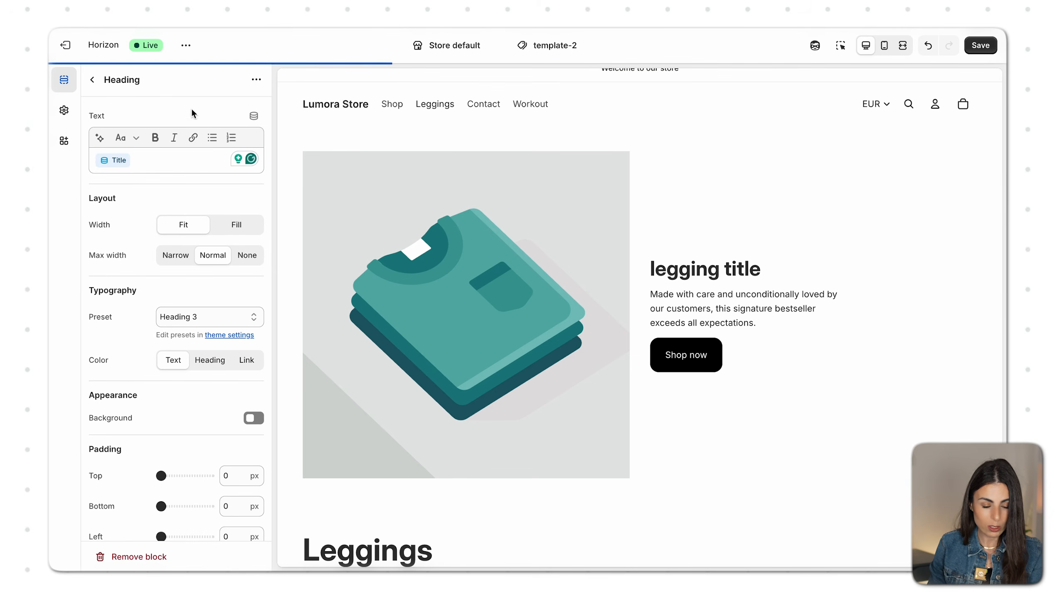
pyautogui.click(92, 79)
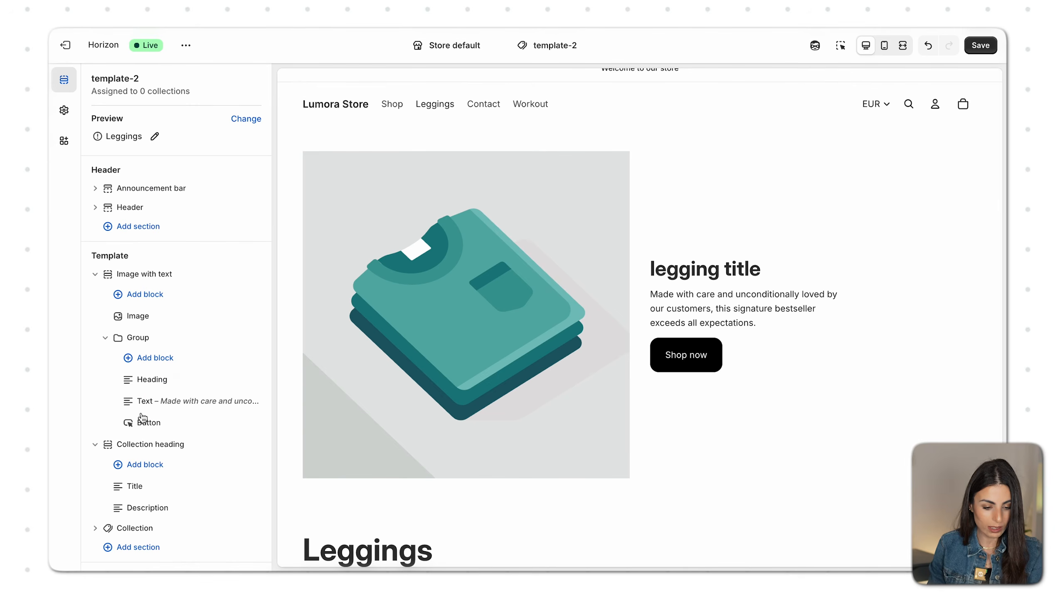
# - Replace the Text block's content in the Image with text section with the template collection's Rich text metafield and save the template
pyautogui.click(165, 401)
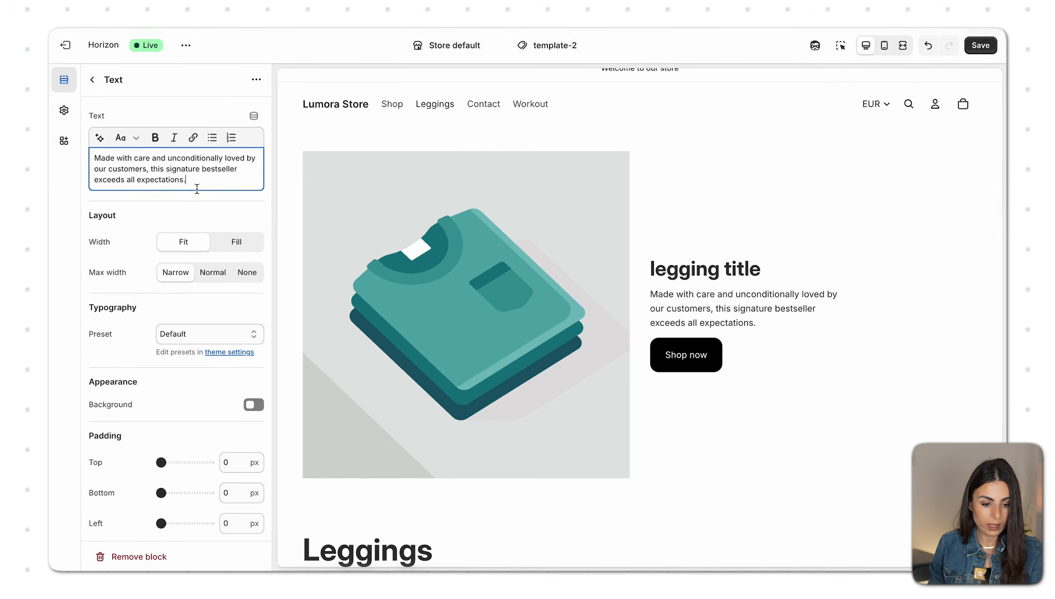
pyautogui.moveTo(192, 180); pyautogui.dragTo(47, 130)
pyautogui.press('BackSpace')
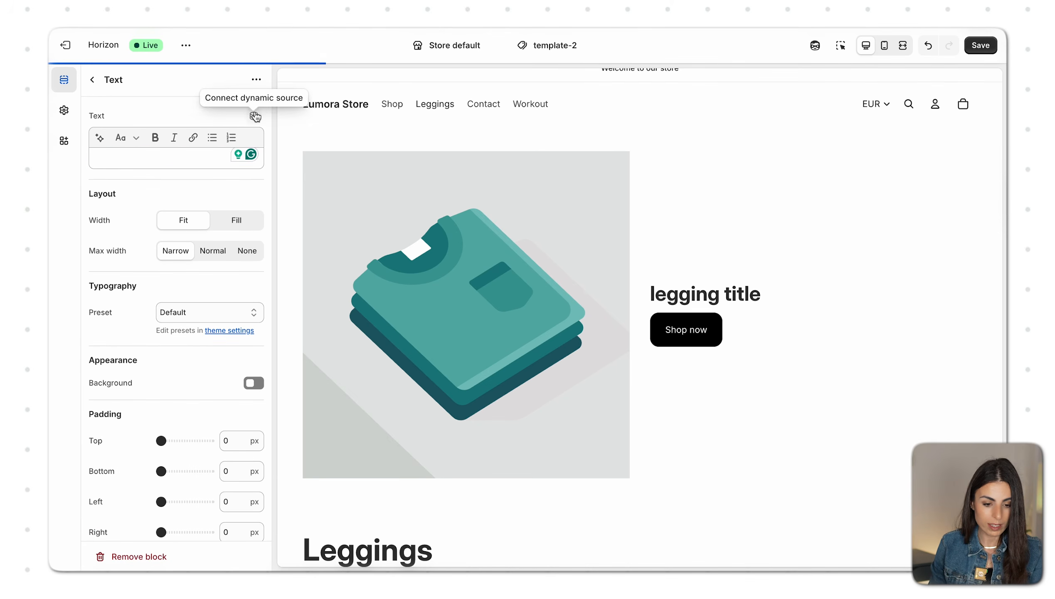
pyautogui.click(253, 114)
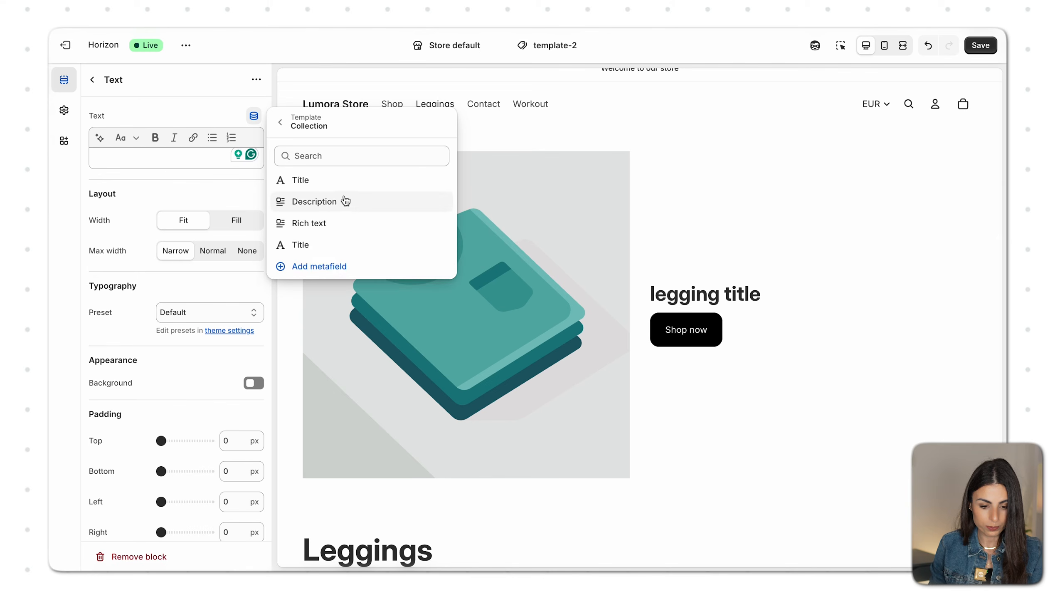
pyautogui.click(325, 223)
pyautogui.click(980, 44)
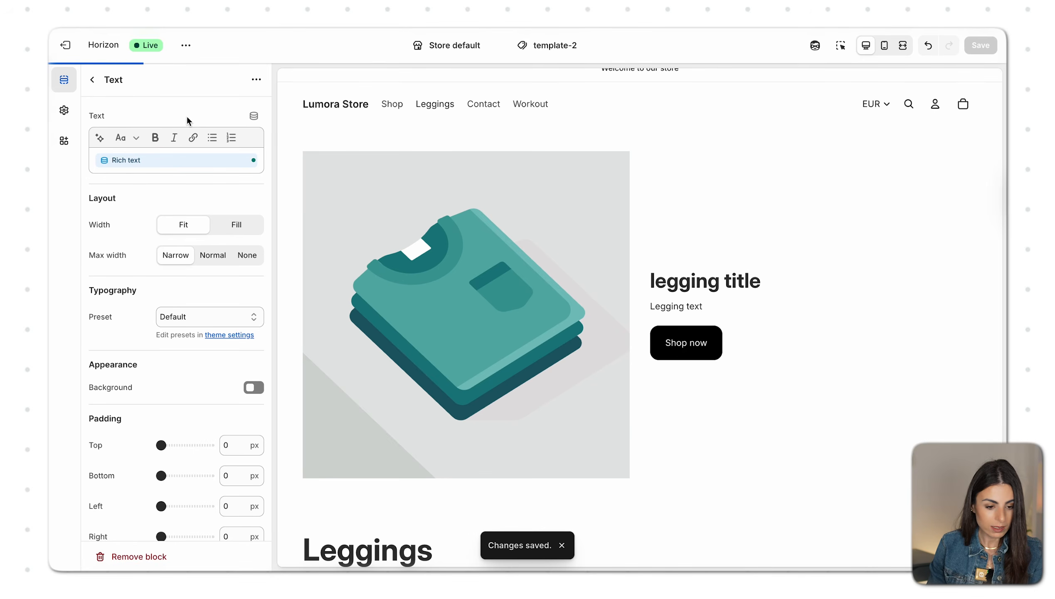
pyautogui.click(92, 80)
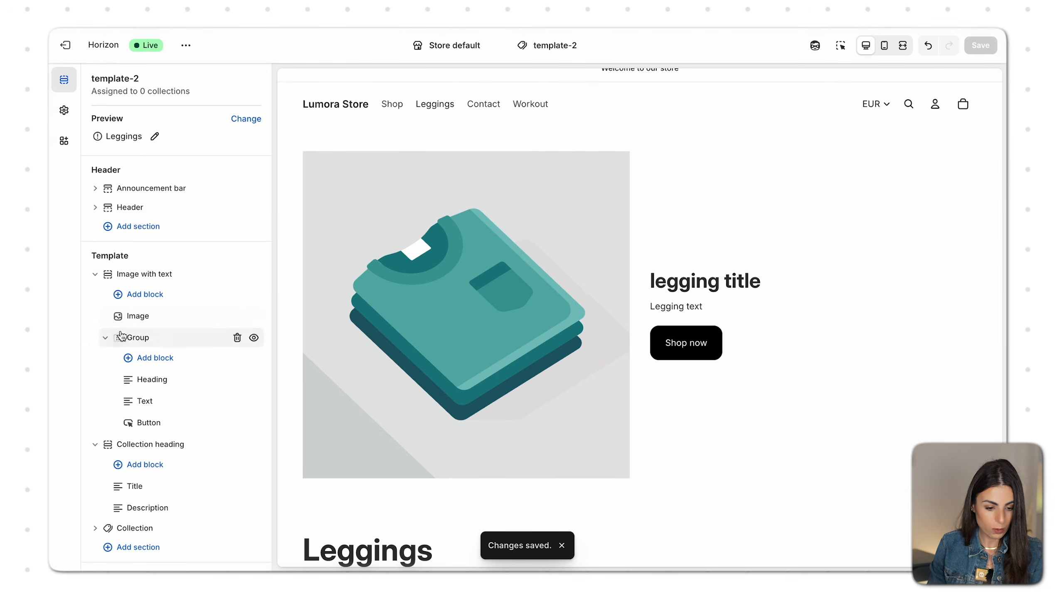
# - Replace the Image block's dynamic source with the template collection's Image metafield, the second Image source
pyautogui.click(126, 318)
pyautogui.click(245, 119)
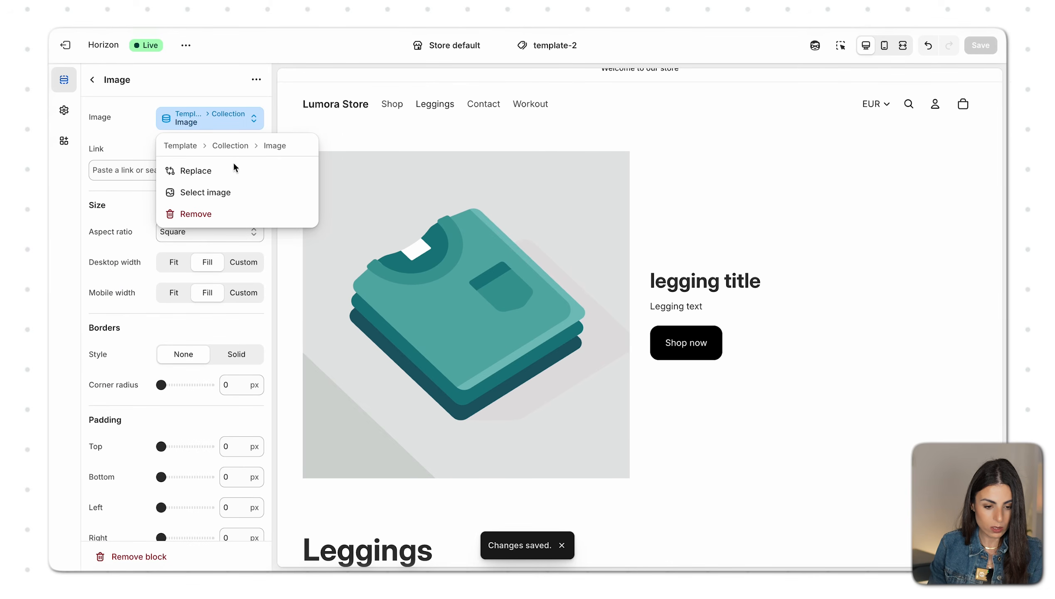
pyautogui.click(224, 172)
pyautogui.click(330, 207)
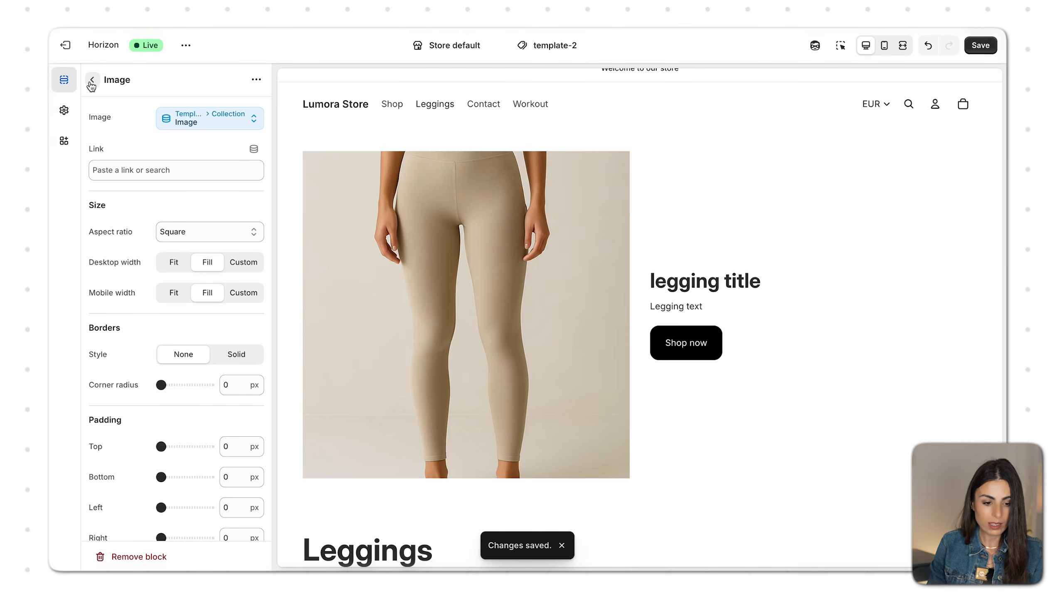
pyautogui.click(92, 80)
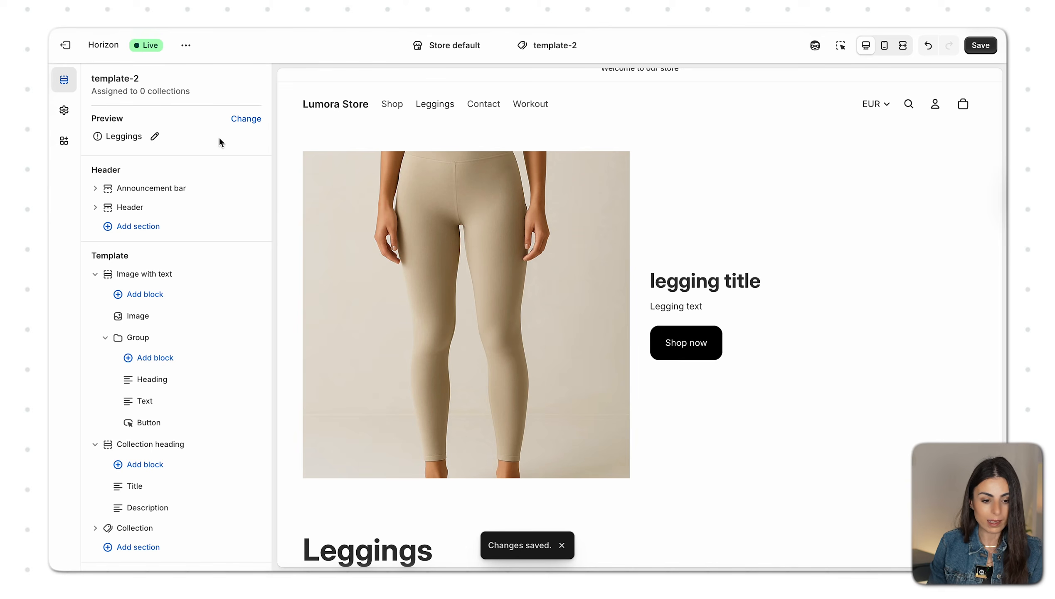
# - Preview template-2 with the Bras collection and save the template
pyautogui.click(256, 128)
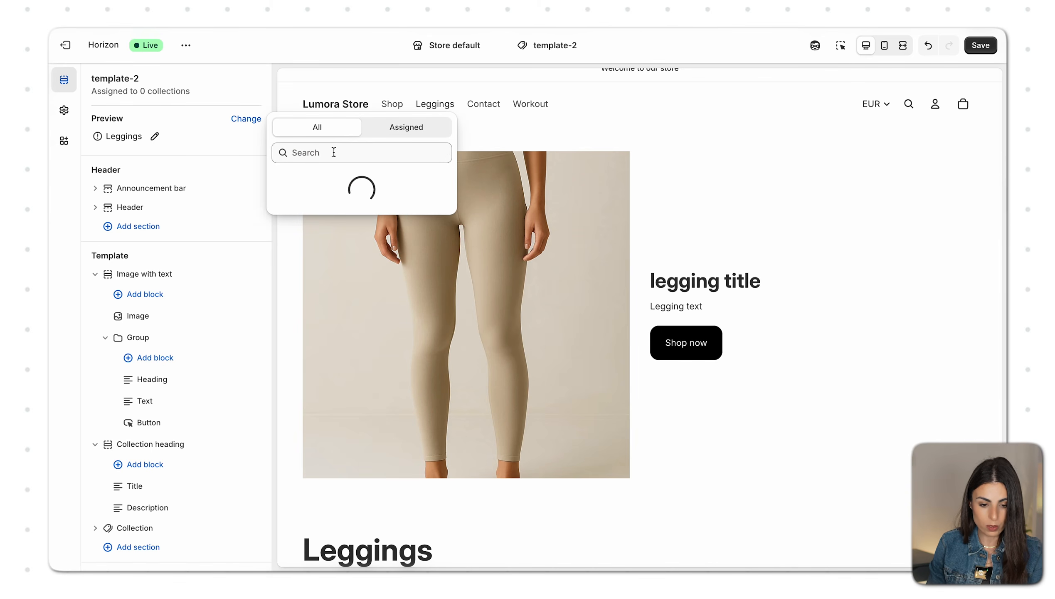
pyautogui.click(356, 266)
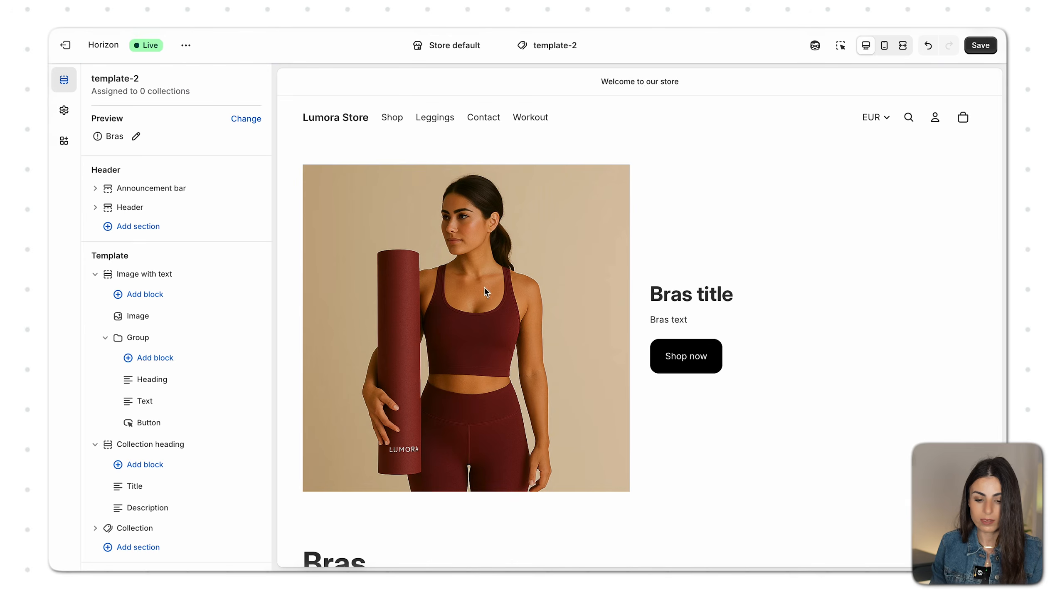
pyautogui.click(981, 47)
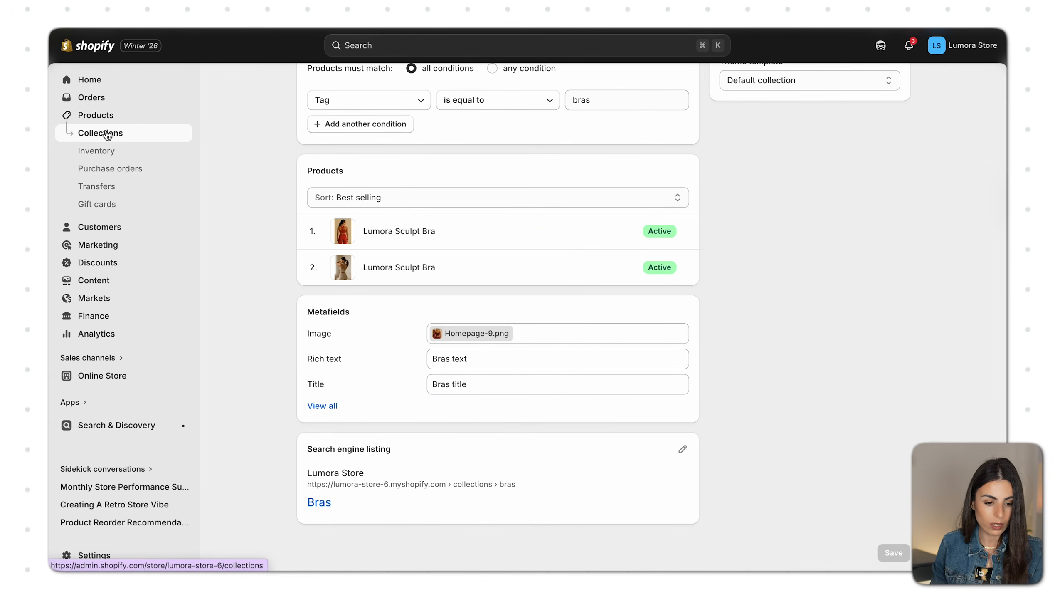
# - In the store admin, assign the theme template template-2 to the Bras collection and save
pyautogui.scroll(7, 430, 202)
pyautogui.scroll(-4, 430, 202)
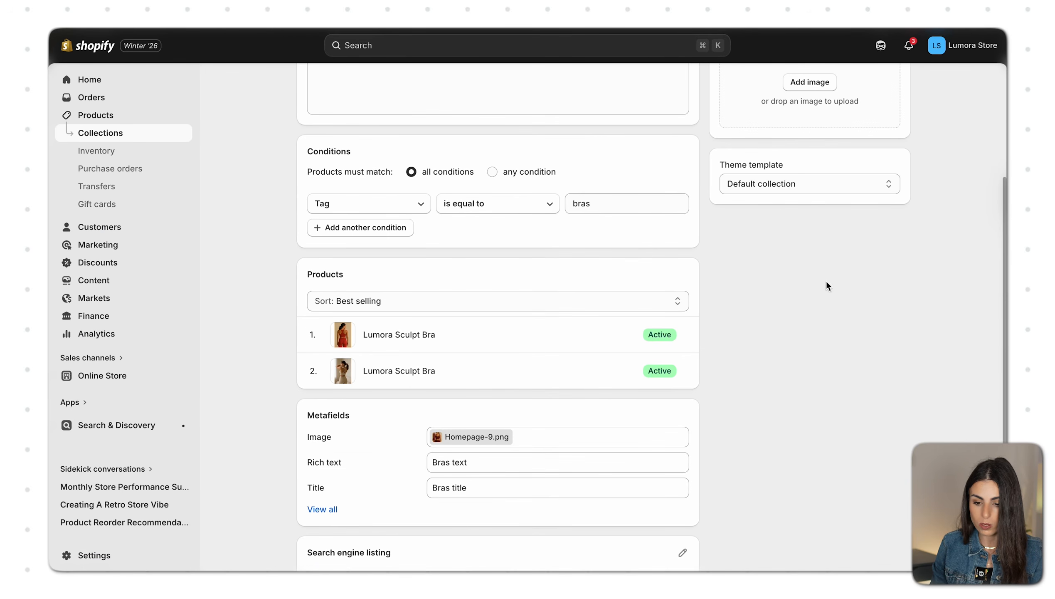
pyautogui.click(811, 184)
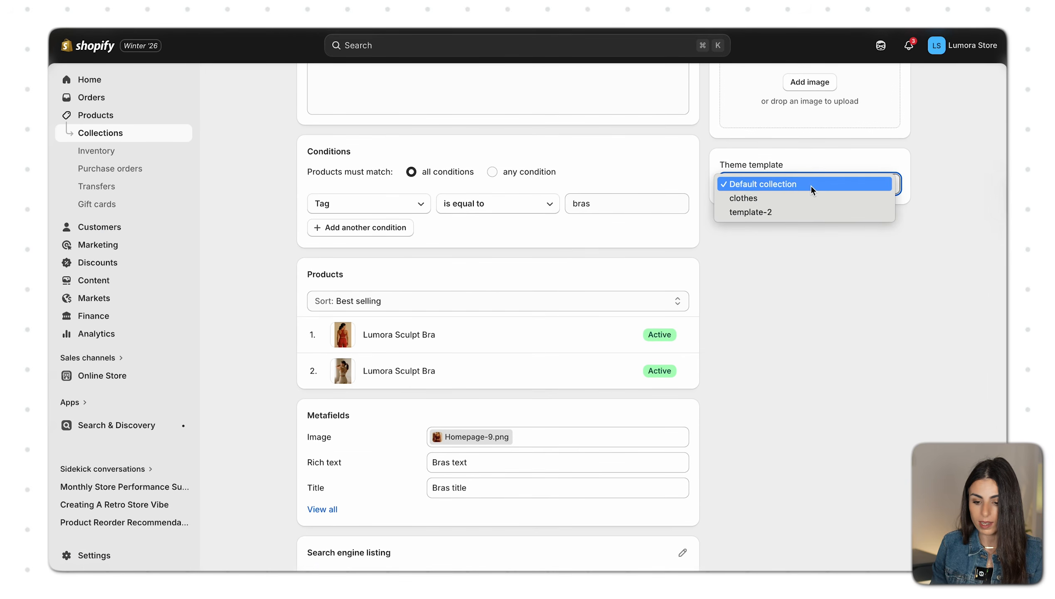
pyautogui.click(787, 210)
pyautogui.click(712, 55)
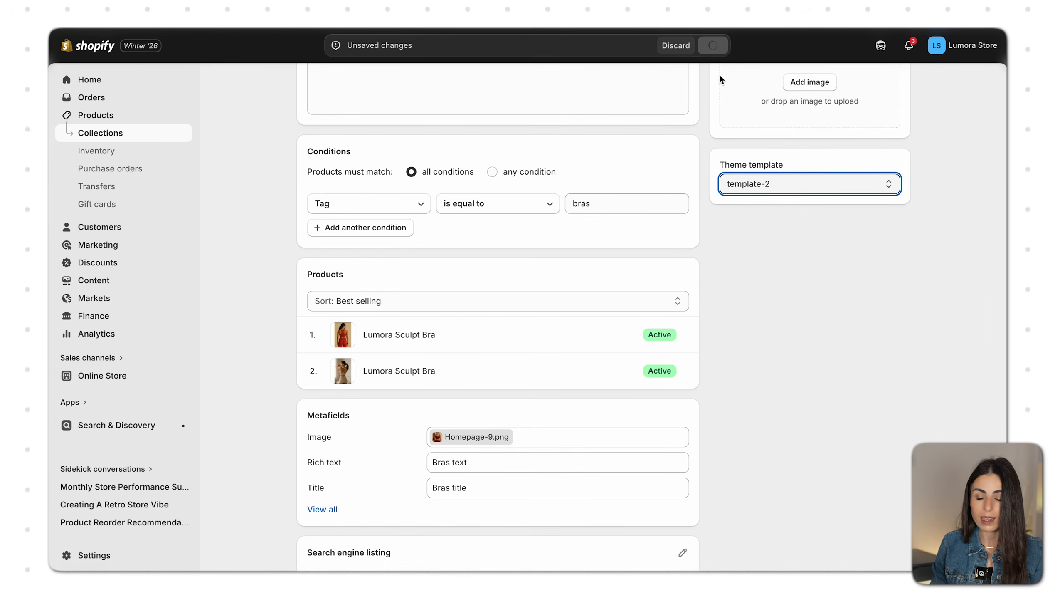
pyautogui.scroll(4, 732, 199)
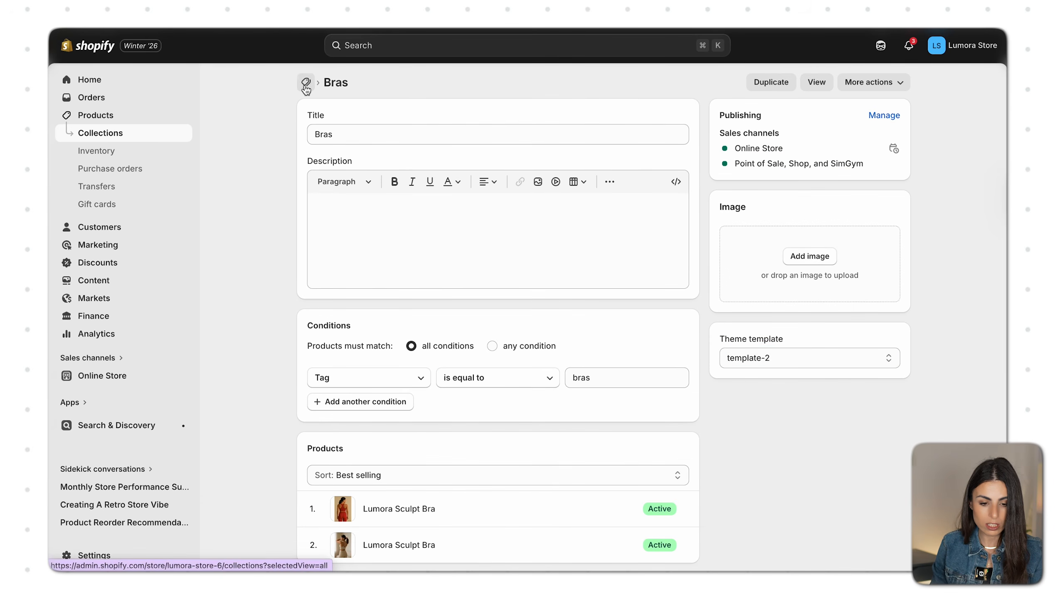
# - Assign the theme template template-2 to the Leggings collection and save
pyautogui.click(305, 82)
pyautogui.scroll(-4, 346, 346)
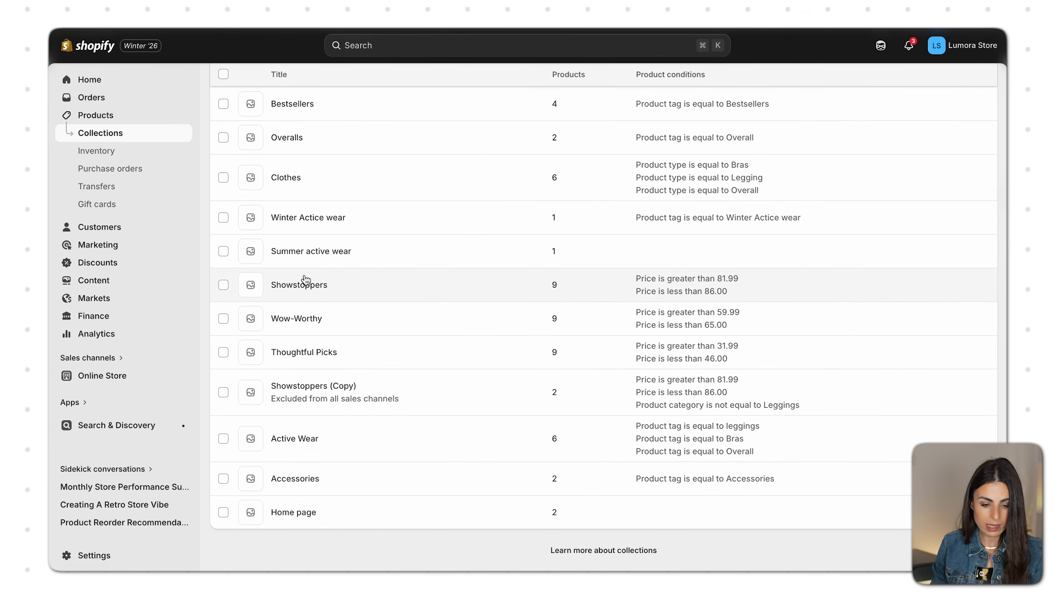
pyautogui.scroll(4, 295, 163)
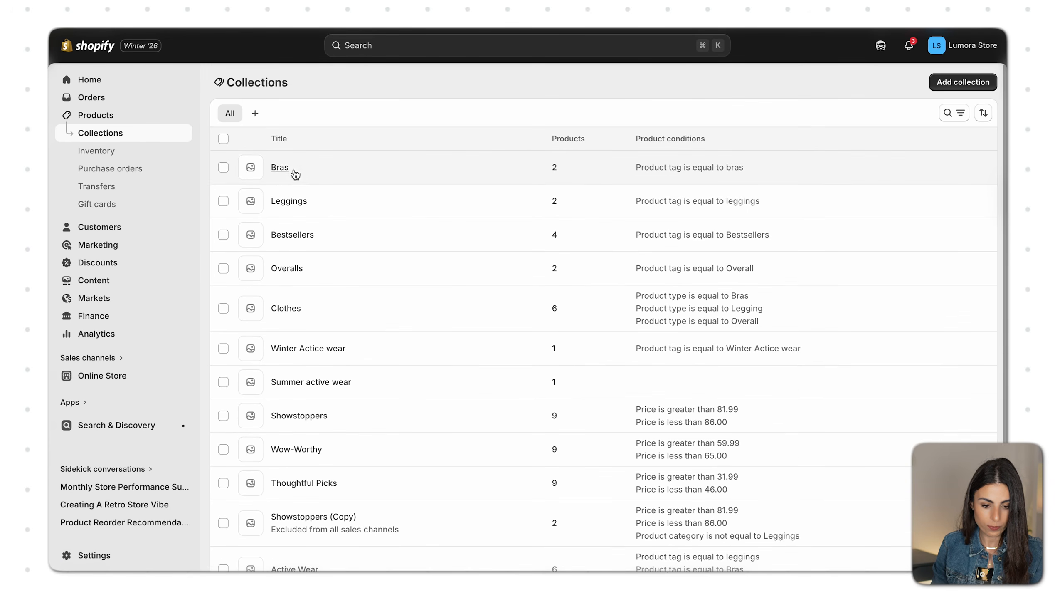
pyautogui.click(294, 216)
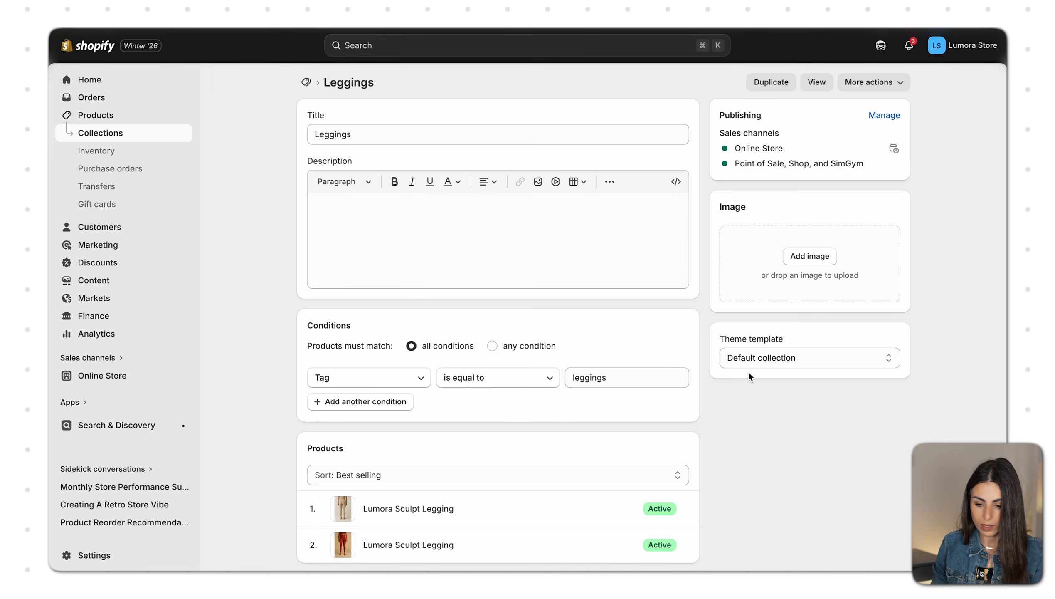
pyautogui.click(765, 357)
pyautogui.click(753, 387)
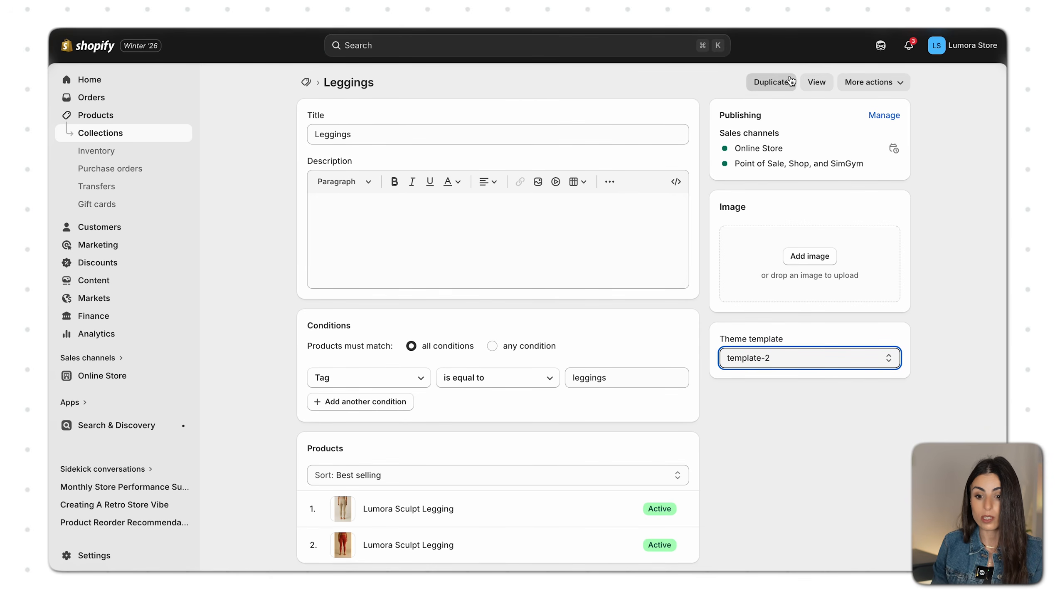
# - View the Leggings collection in the online store, and go through the home page to review the Clothes collection page and its filters
pyautogui.click(811, 84)
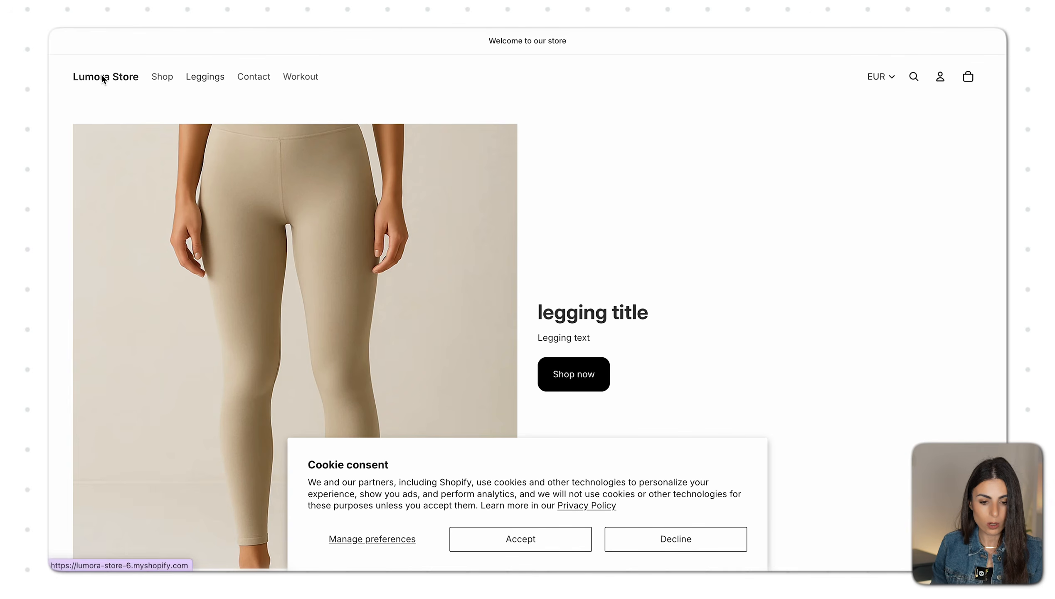
pyautogui.click(103, 79)
pyautogui.moveTo(153, 77)
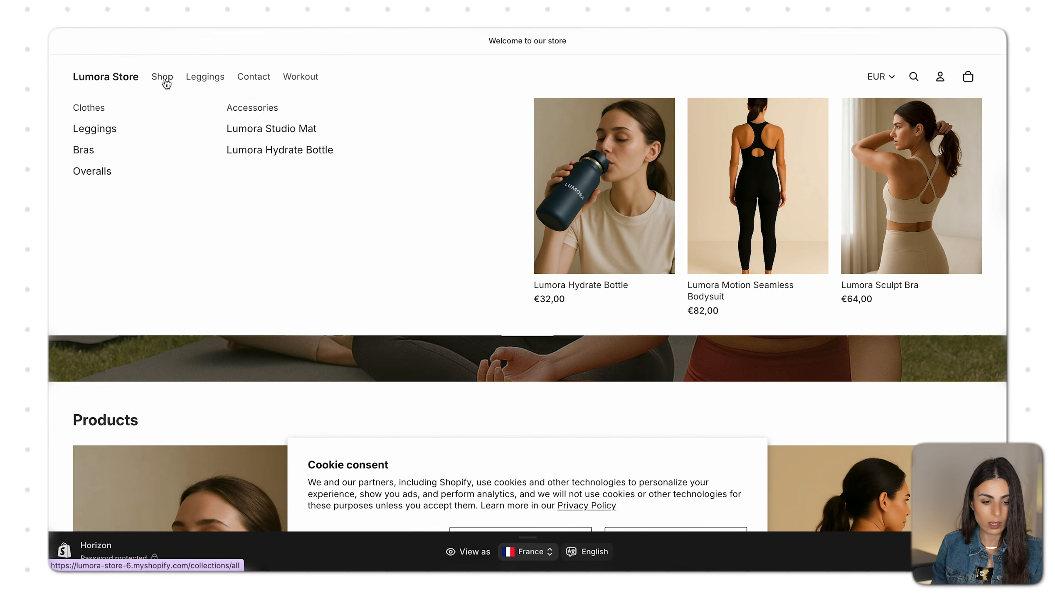
pyautogui.click(93, 116)
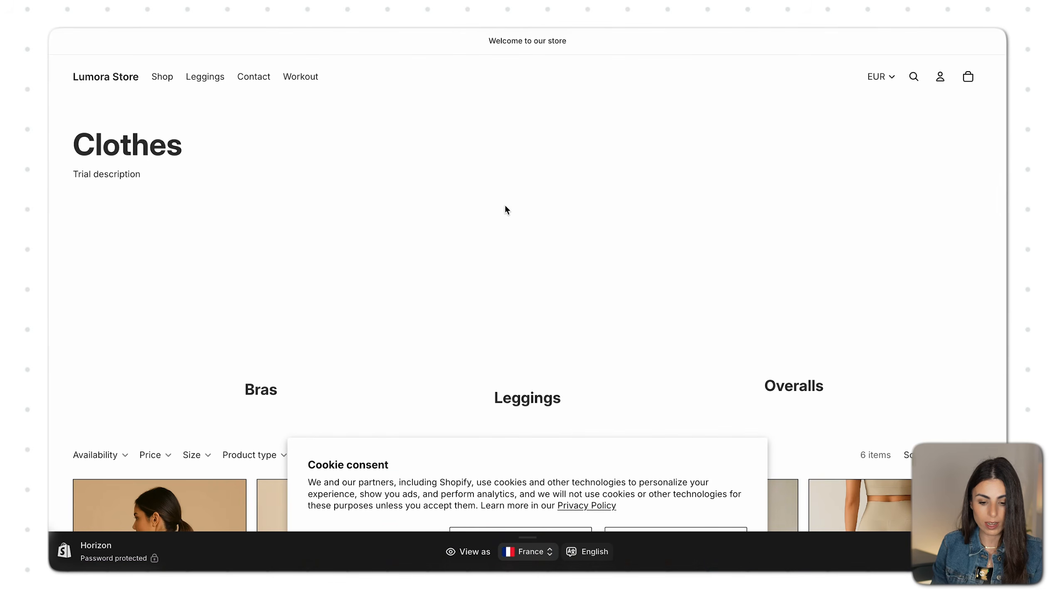
pyautogui.scroll(-2, 504, 207)
pyautogui.scroll(-5, 666, 264)
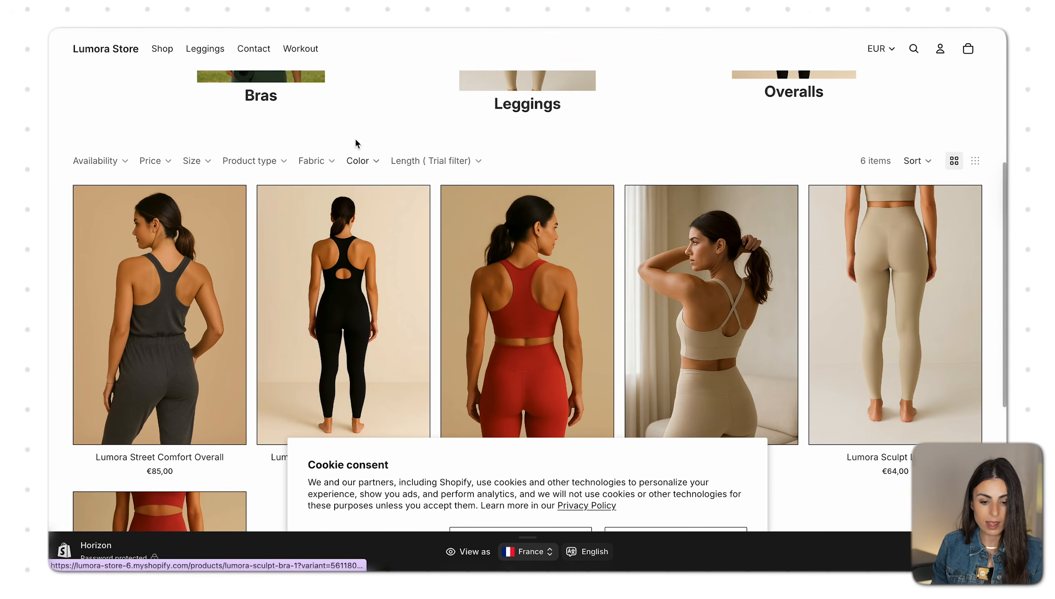
pyautogui.scroll(-8, 384, 214)
pyautogui.scroll(15, 158, 267)
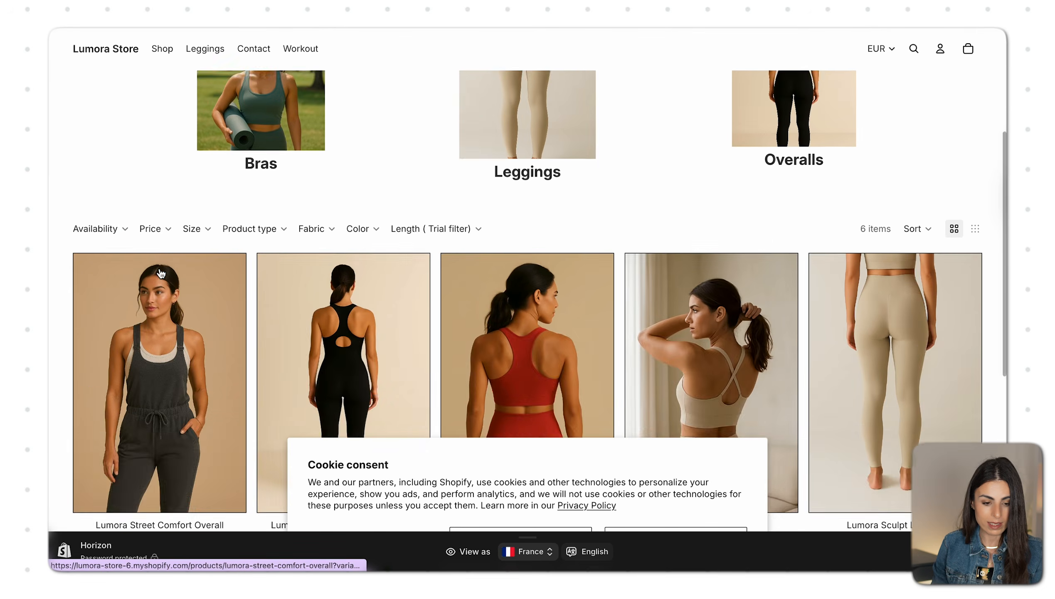
# - Open the Leggings collection from the store navigation and review its image with text section, filters and products
pyautogui.moveTo(165, 96)
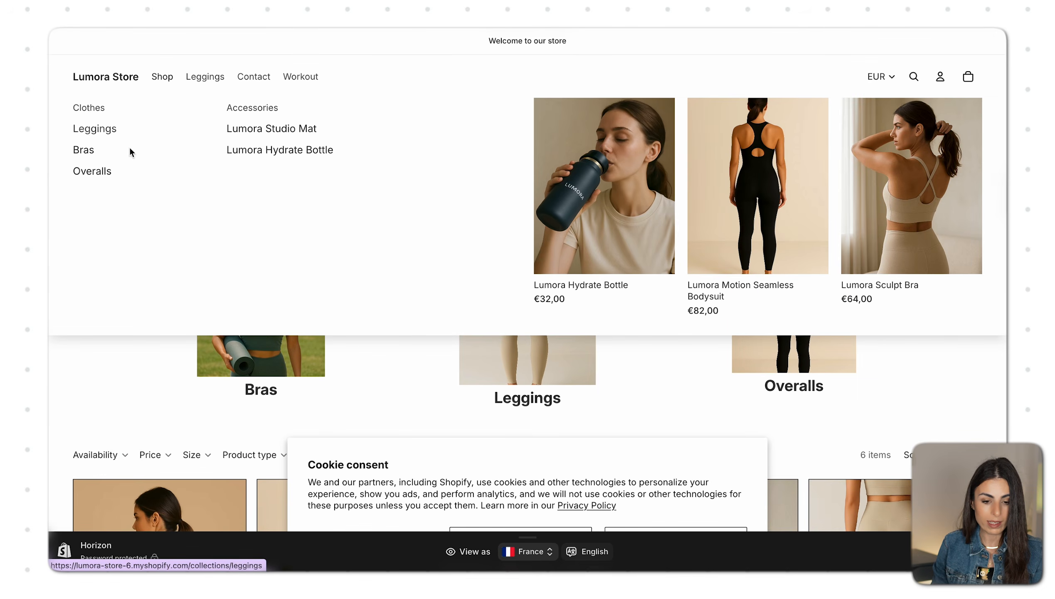
pyautogui.scroll(-5, 425, 217)
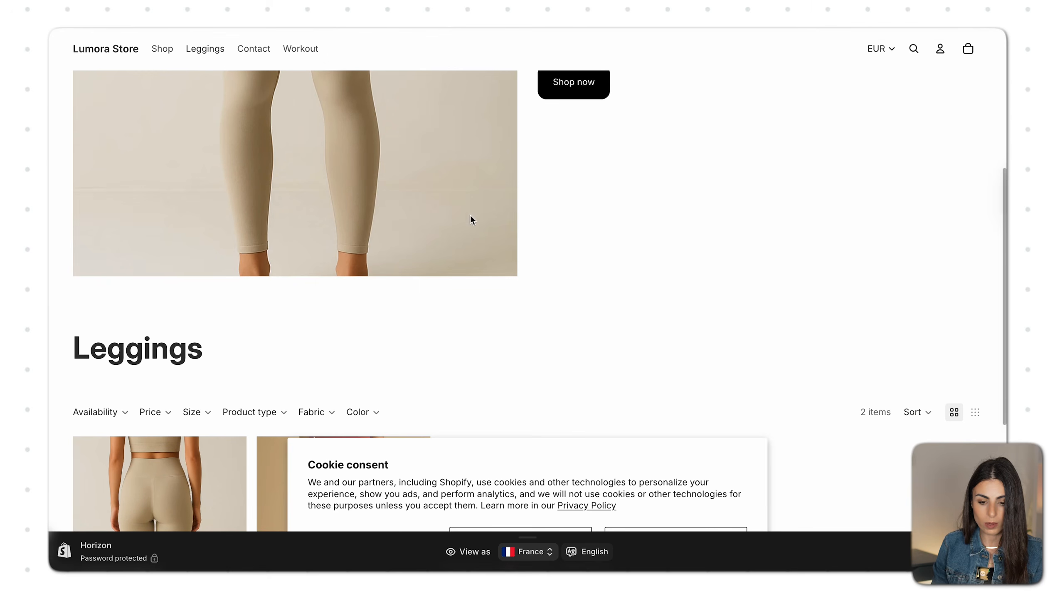
pyautogui.scroll(-7, 570, 205)
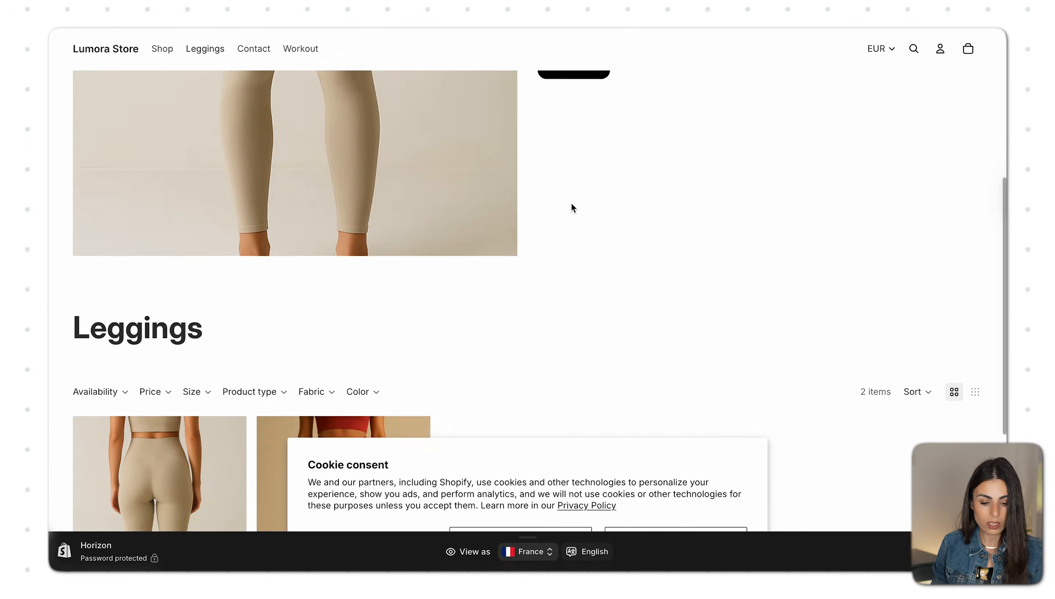
pyautogui.scroll(15, 529, 159)
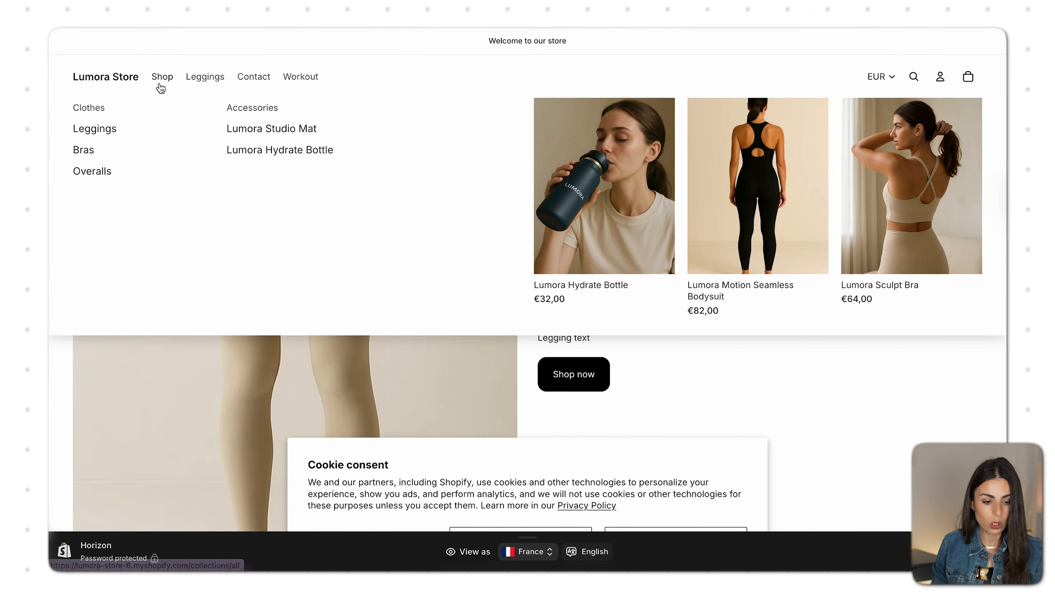
# - Review the storefront page of the Bras collection and open the Overalls collection to compare its layout
pyautogui.click(84, 158)
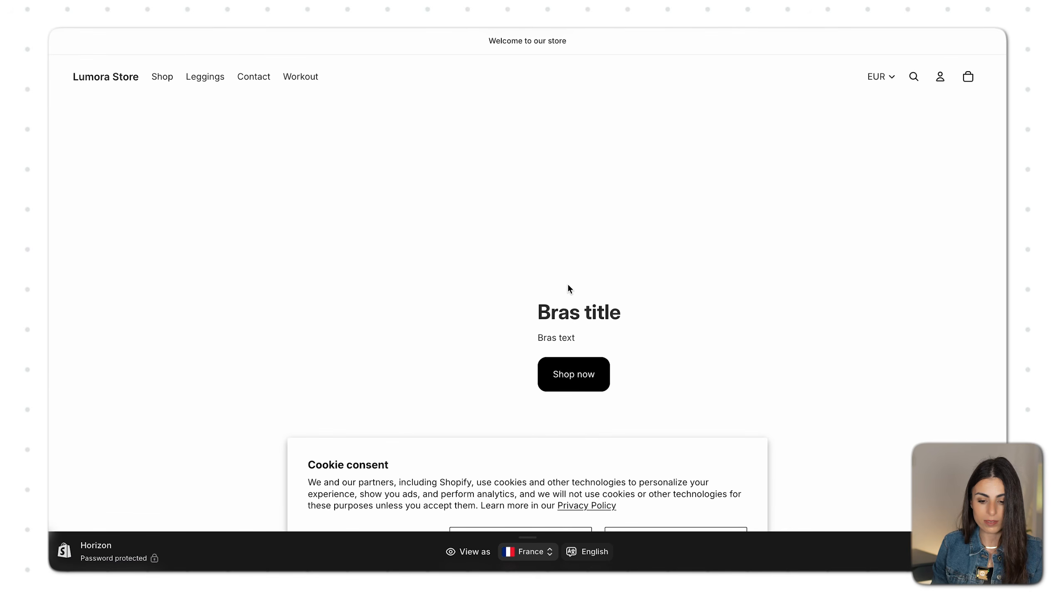
pyautogui.scroll(-4, 567, 283)
pyautogui.scroll(-8, 729, 272)
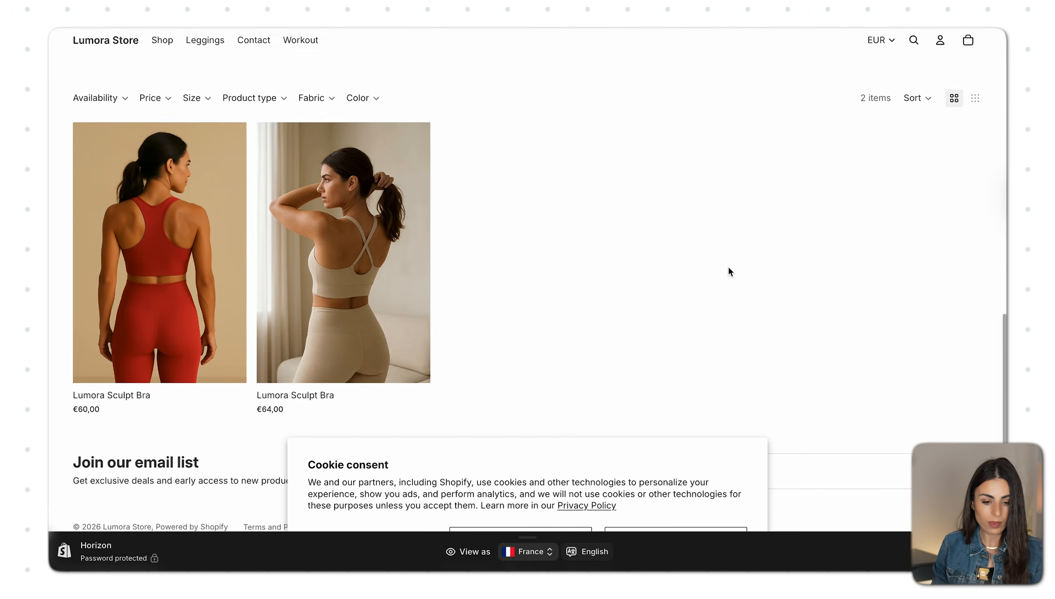
pyautogui.scroll(10, 428, 96)
pyautogui.moveTo(151, 51)
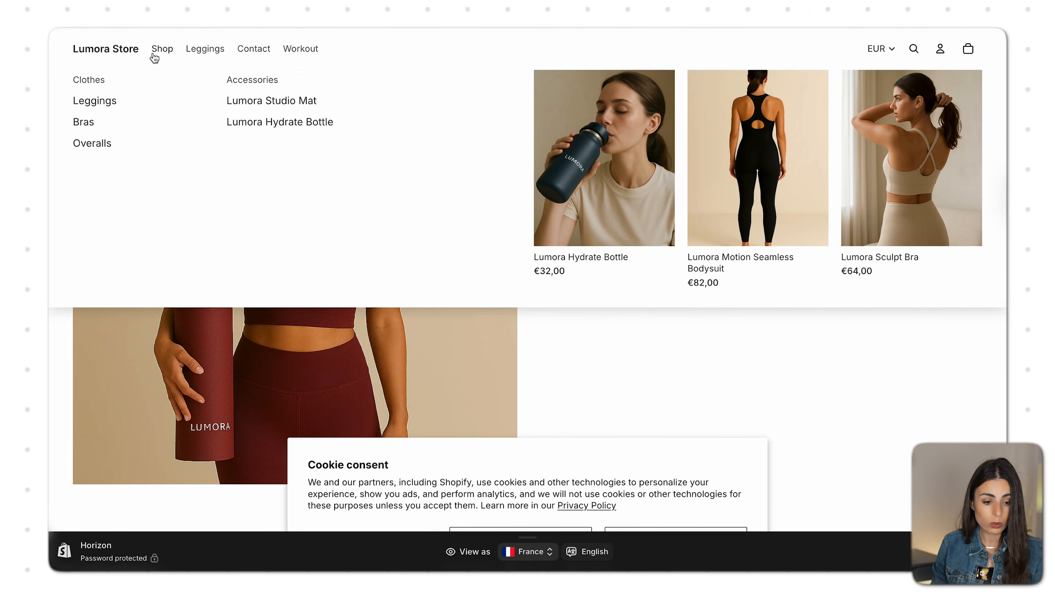
pyautogui.click(85, 151)
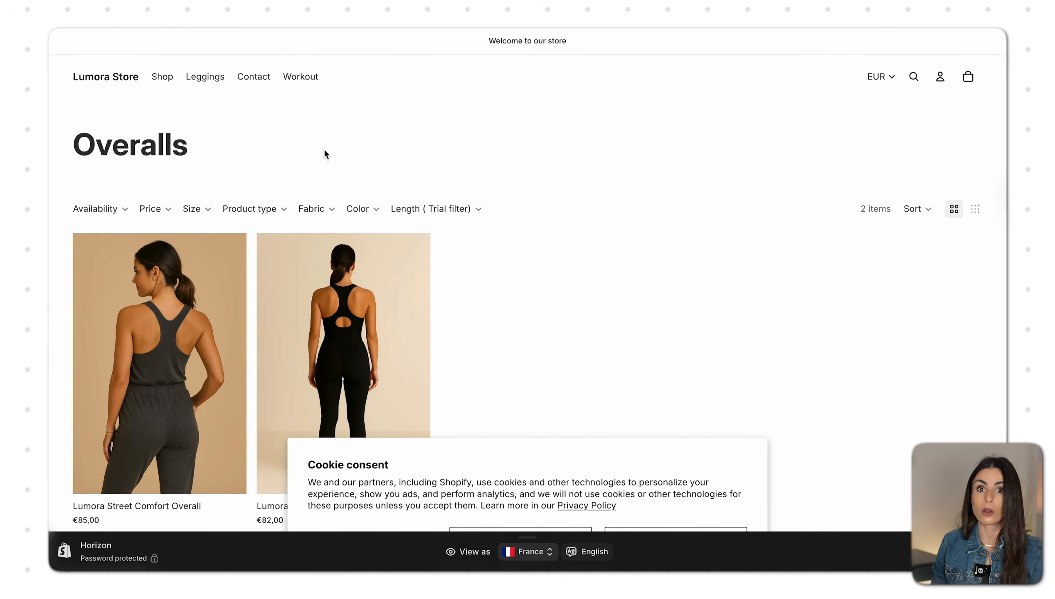